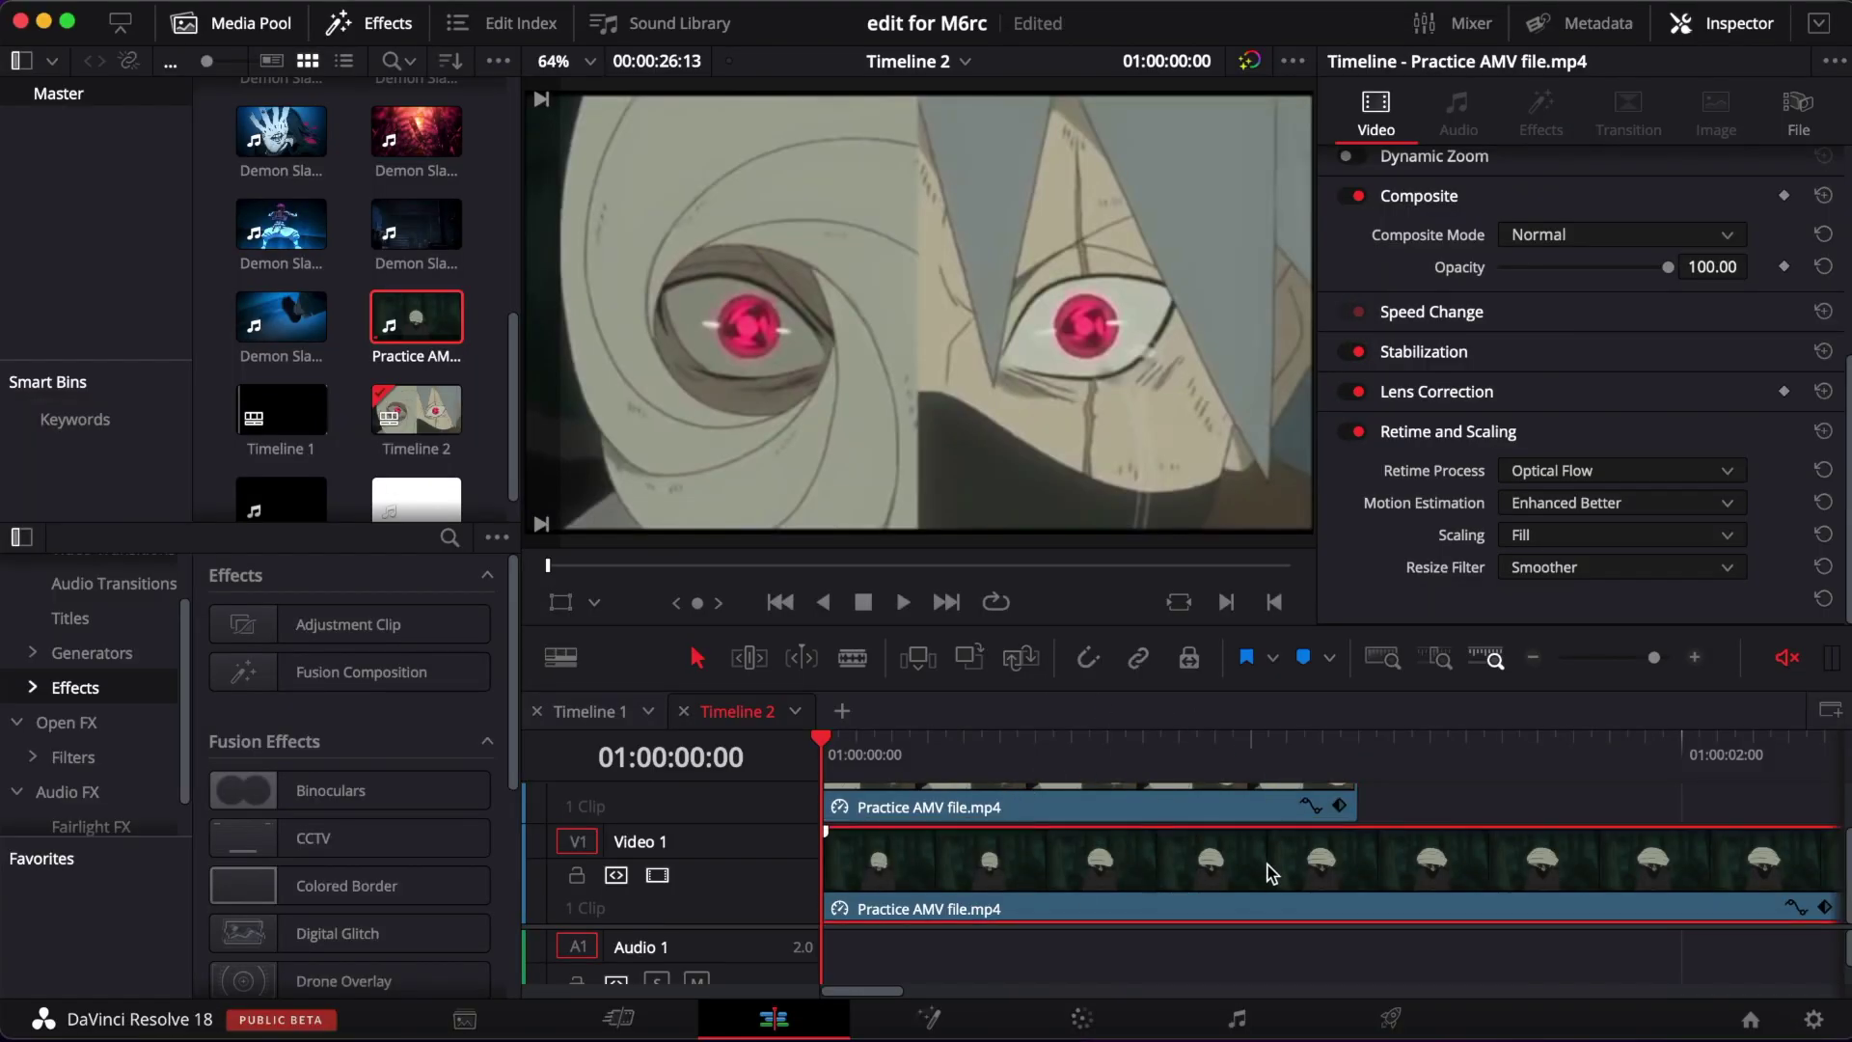
# Convert the top Practice AMV clip on V2 into Fusion Clip 1 and open it on the Fusion page.
pyautogui.scroll(2, 1267, 868)
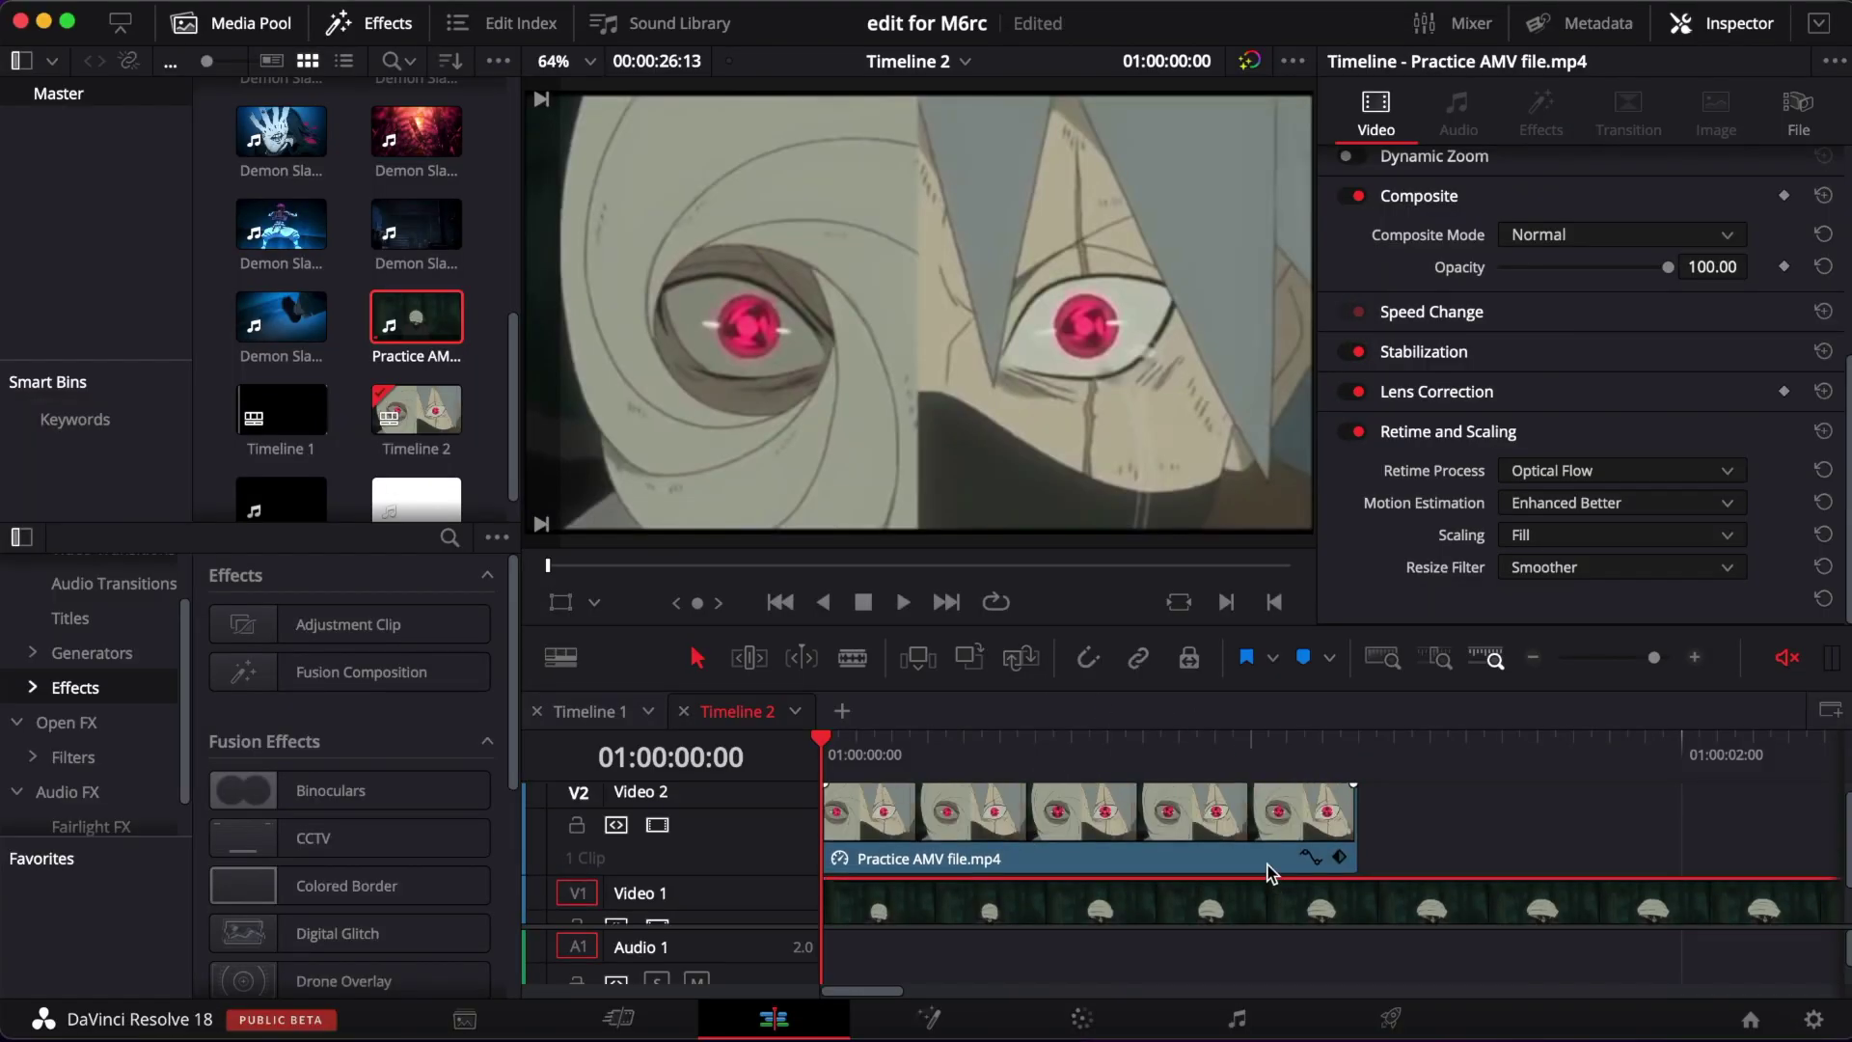
pyautogui.click(1165, 827)
pyautogui.rightClick(1108, 831)
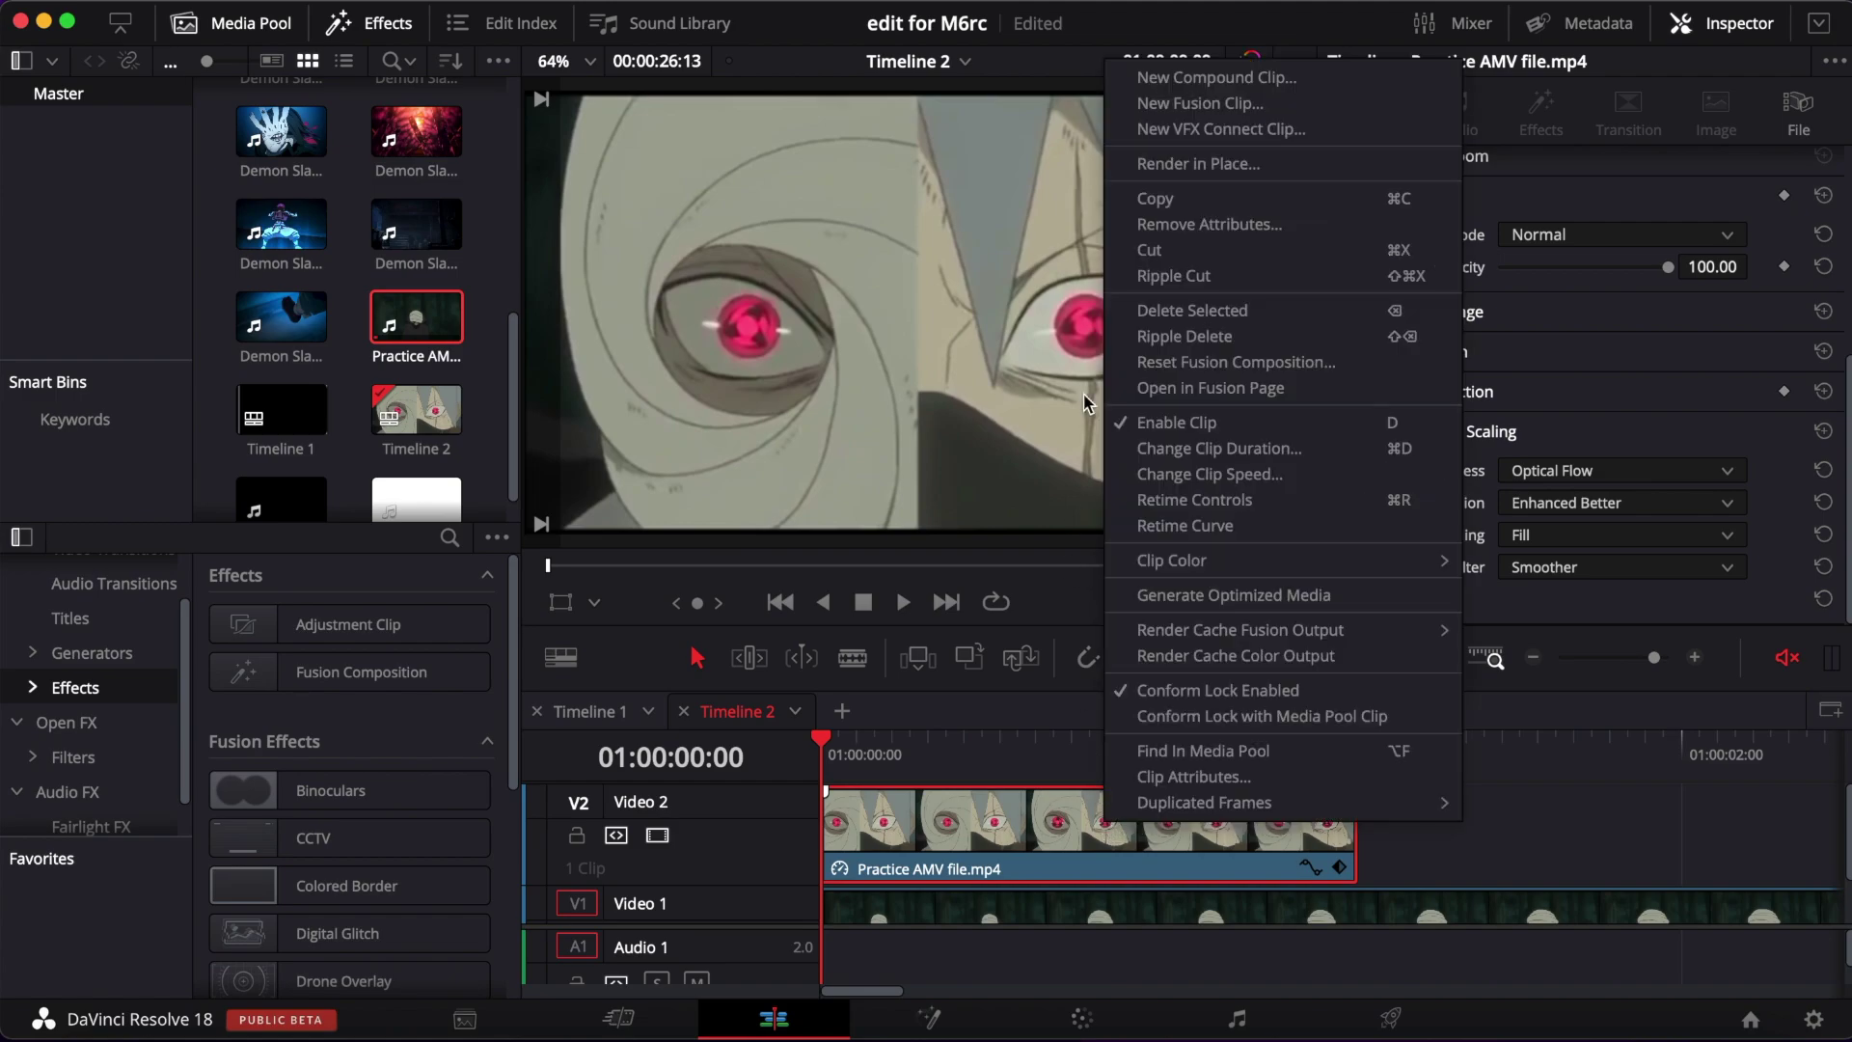
pyautogui.click(1227, 103)
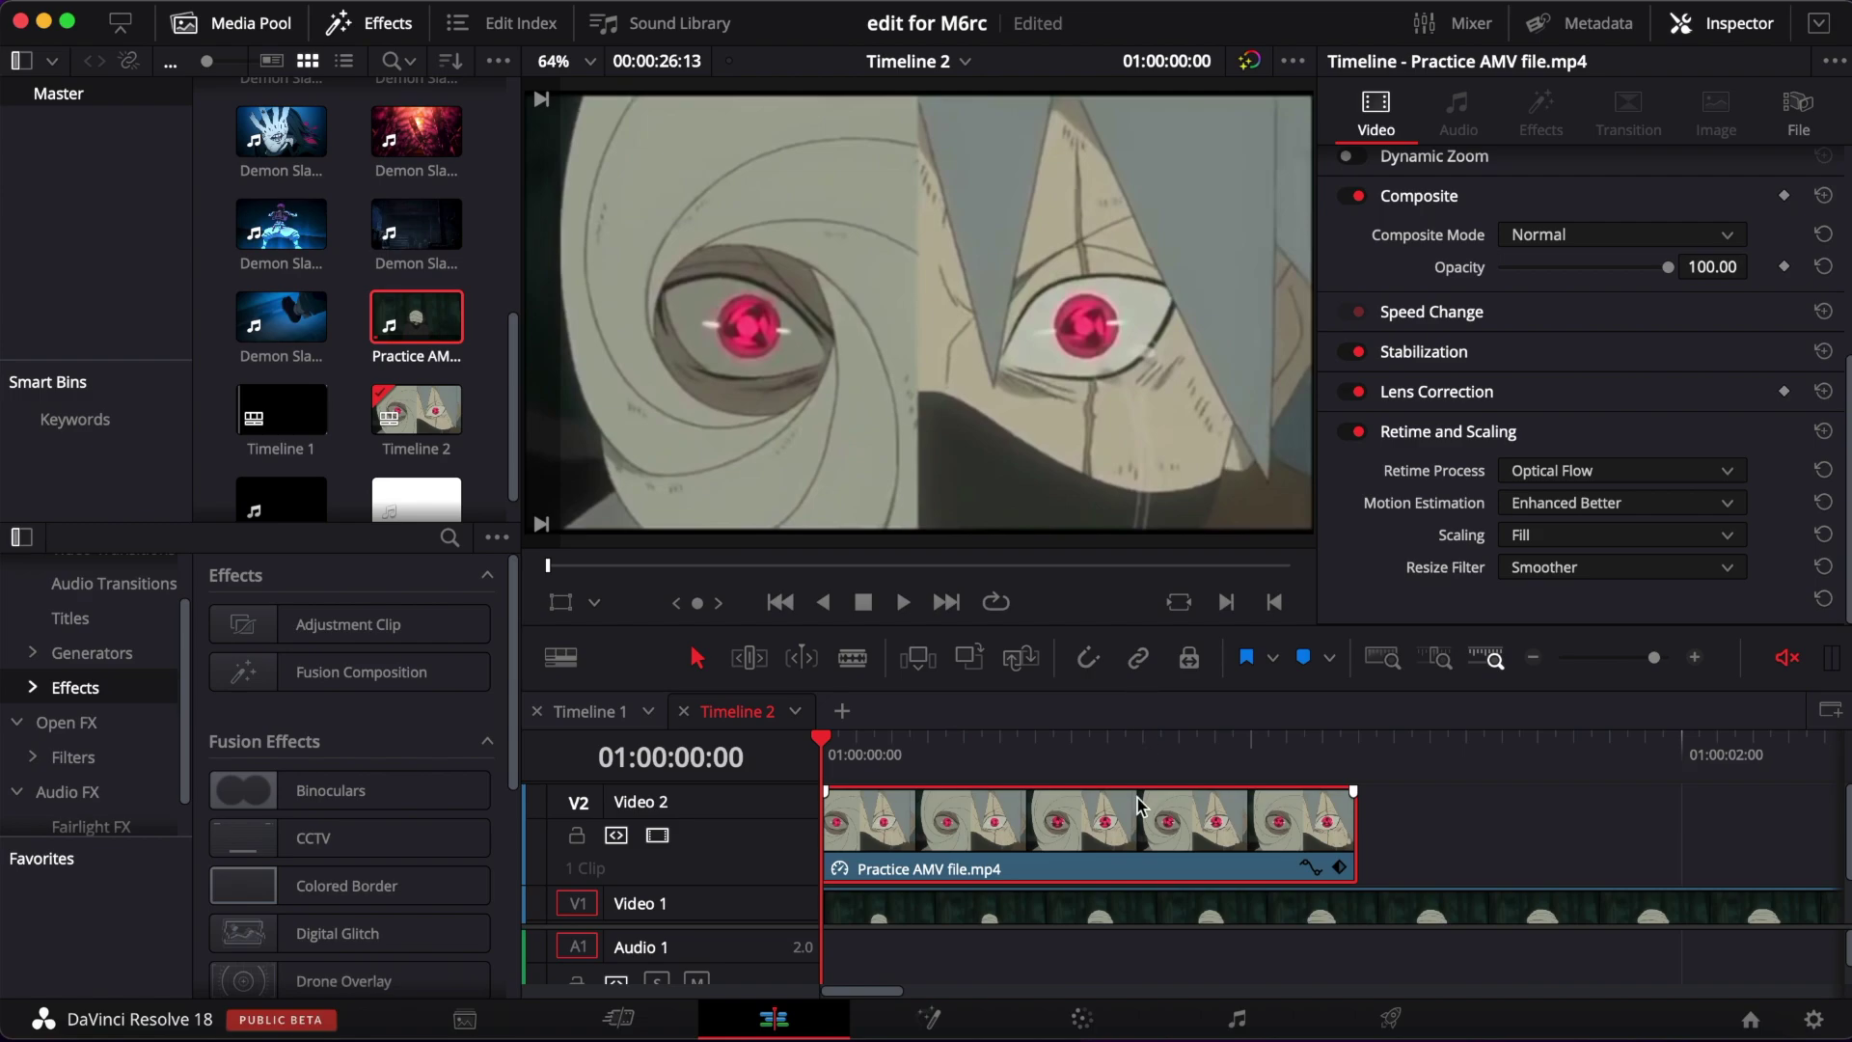
pyautogui.rightClick(1141, 807)
pyautogui.click(1244, 76)
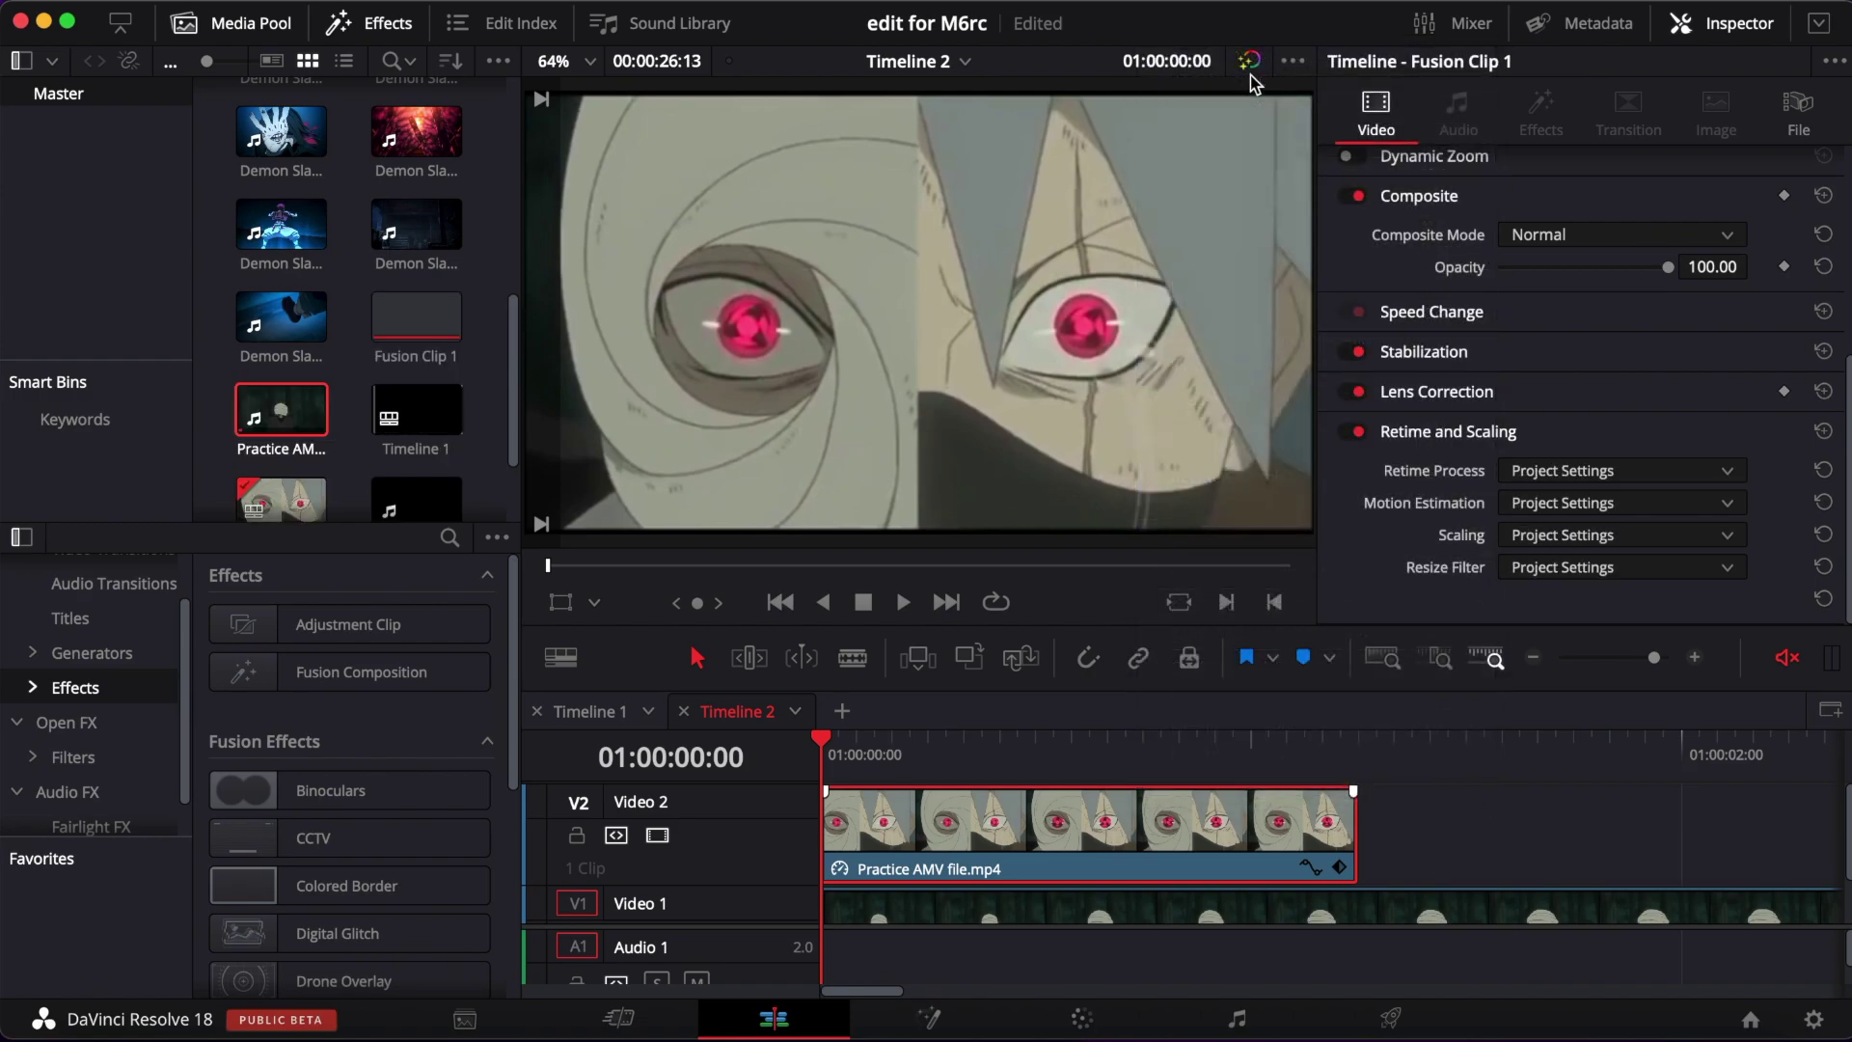
pyautogui.rightClick(1013, 853)
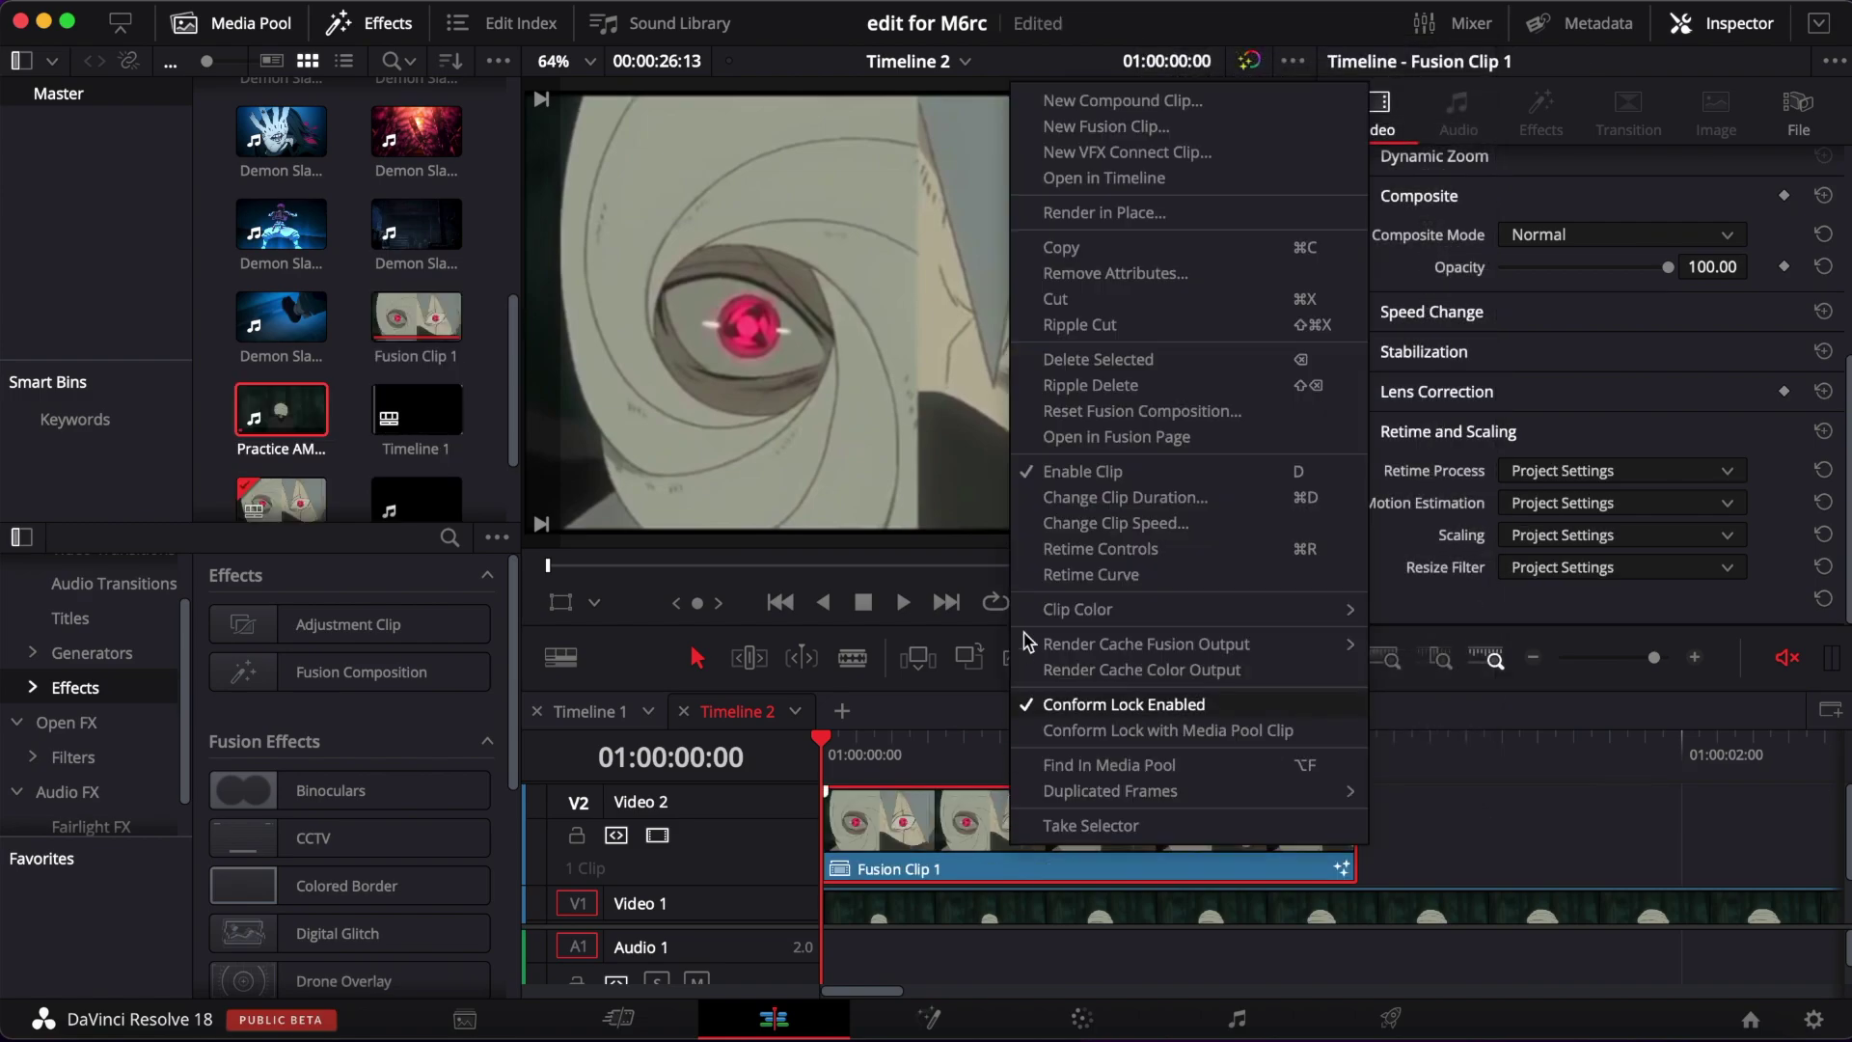
pyautogui.click(1149, 432)
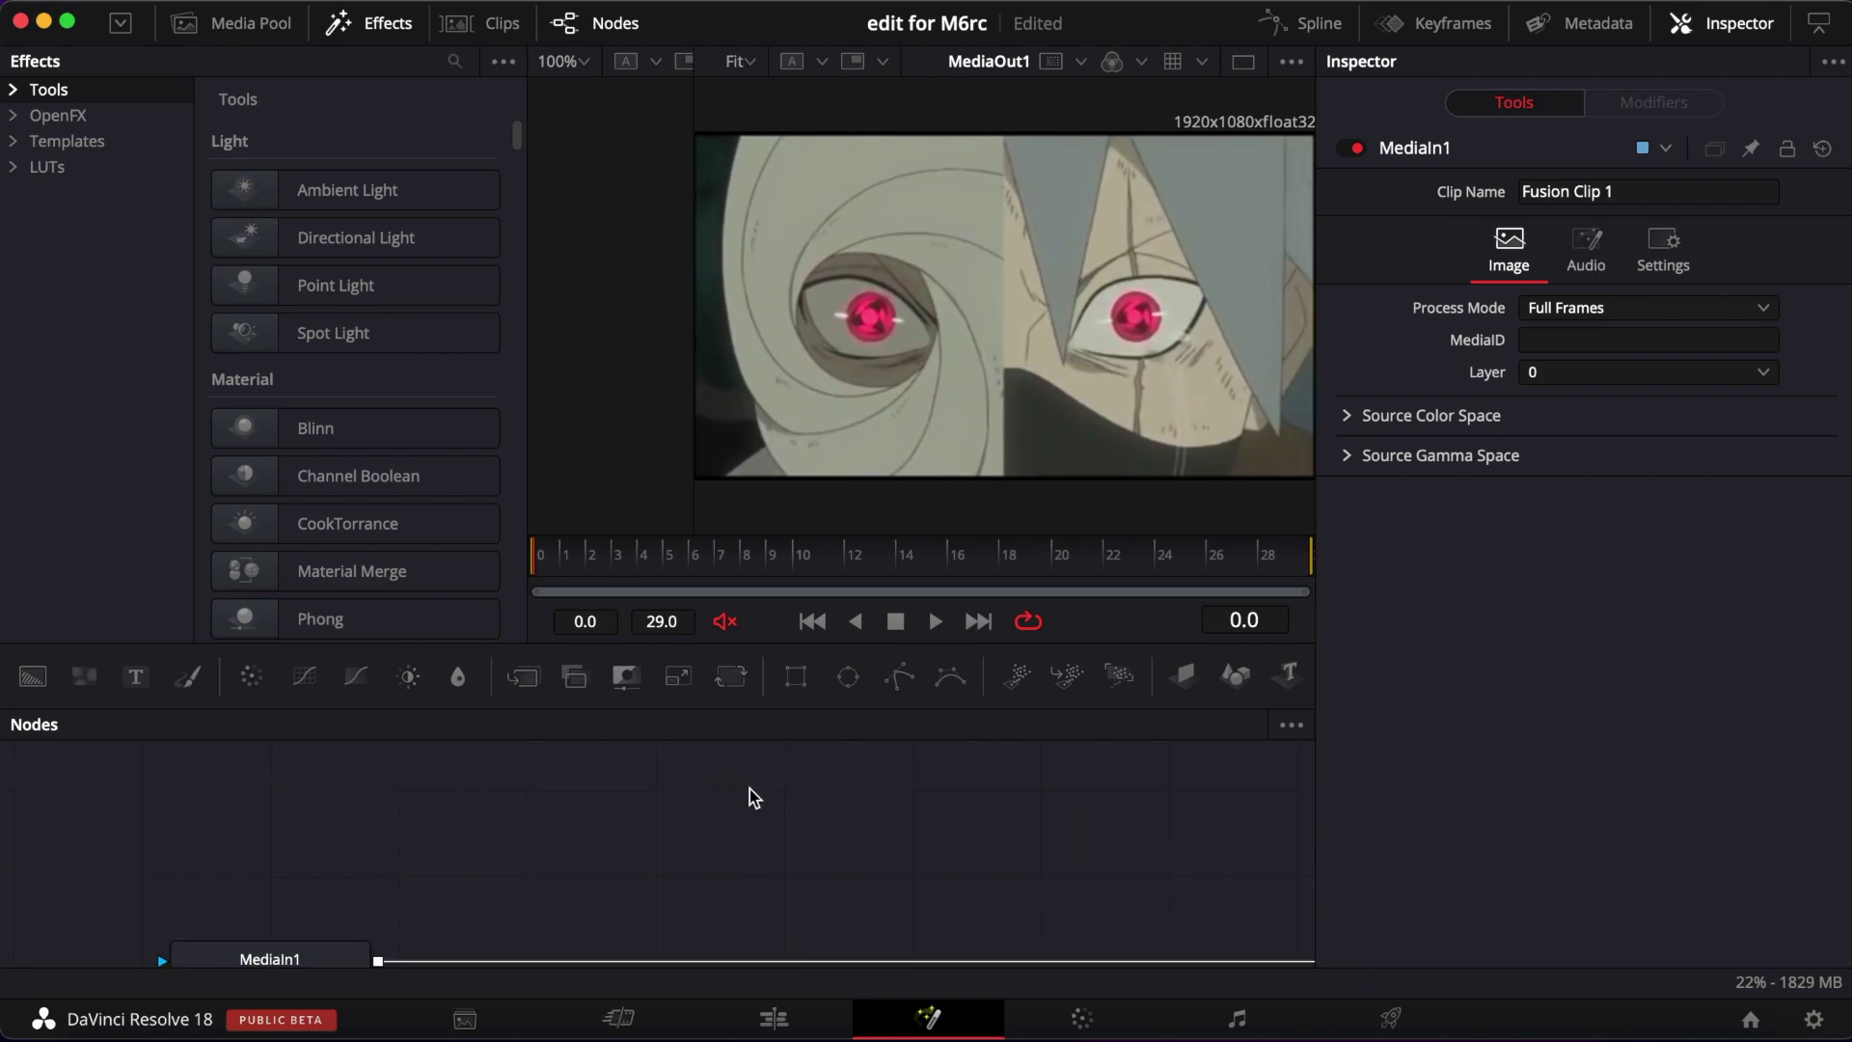
# Paste a MediaIn1_1 copy above MediaIn1 and drop a Rectangle1 mask node into the graph.
pyautogui.hotkey('ctrl', 'v')
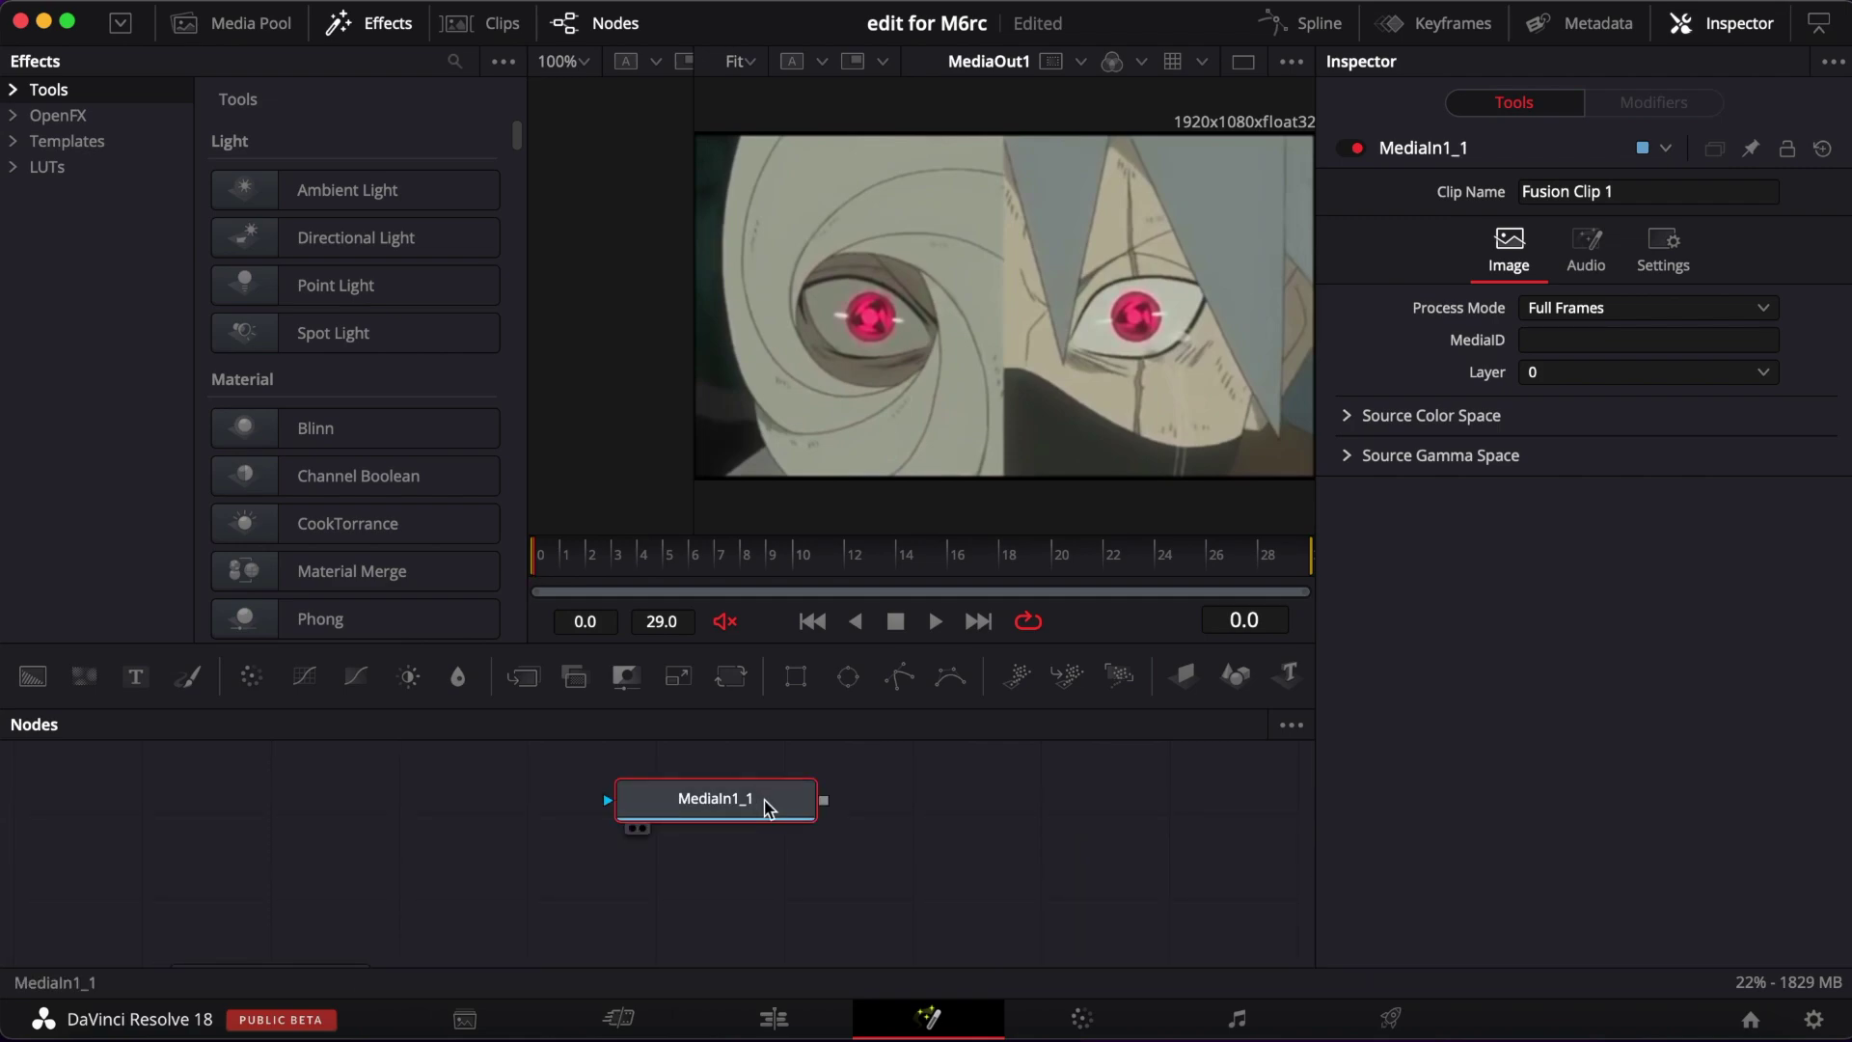
pyautogui.moveTo(765, 807); pyautogui.dragTo(789, 831)
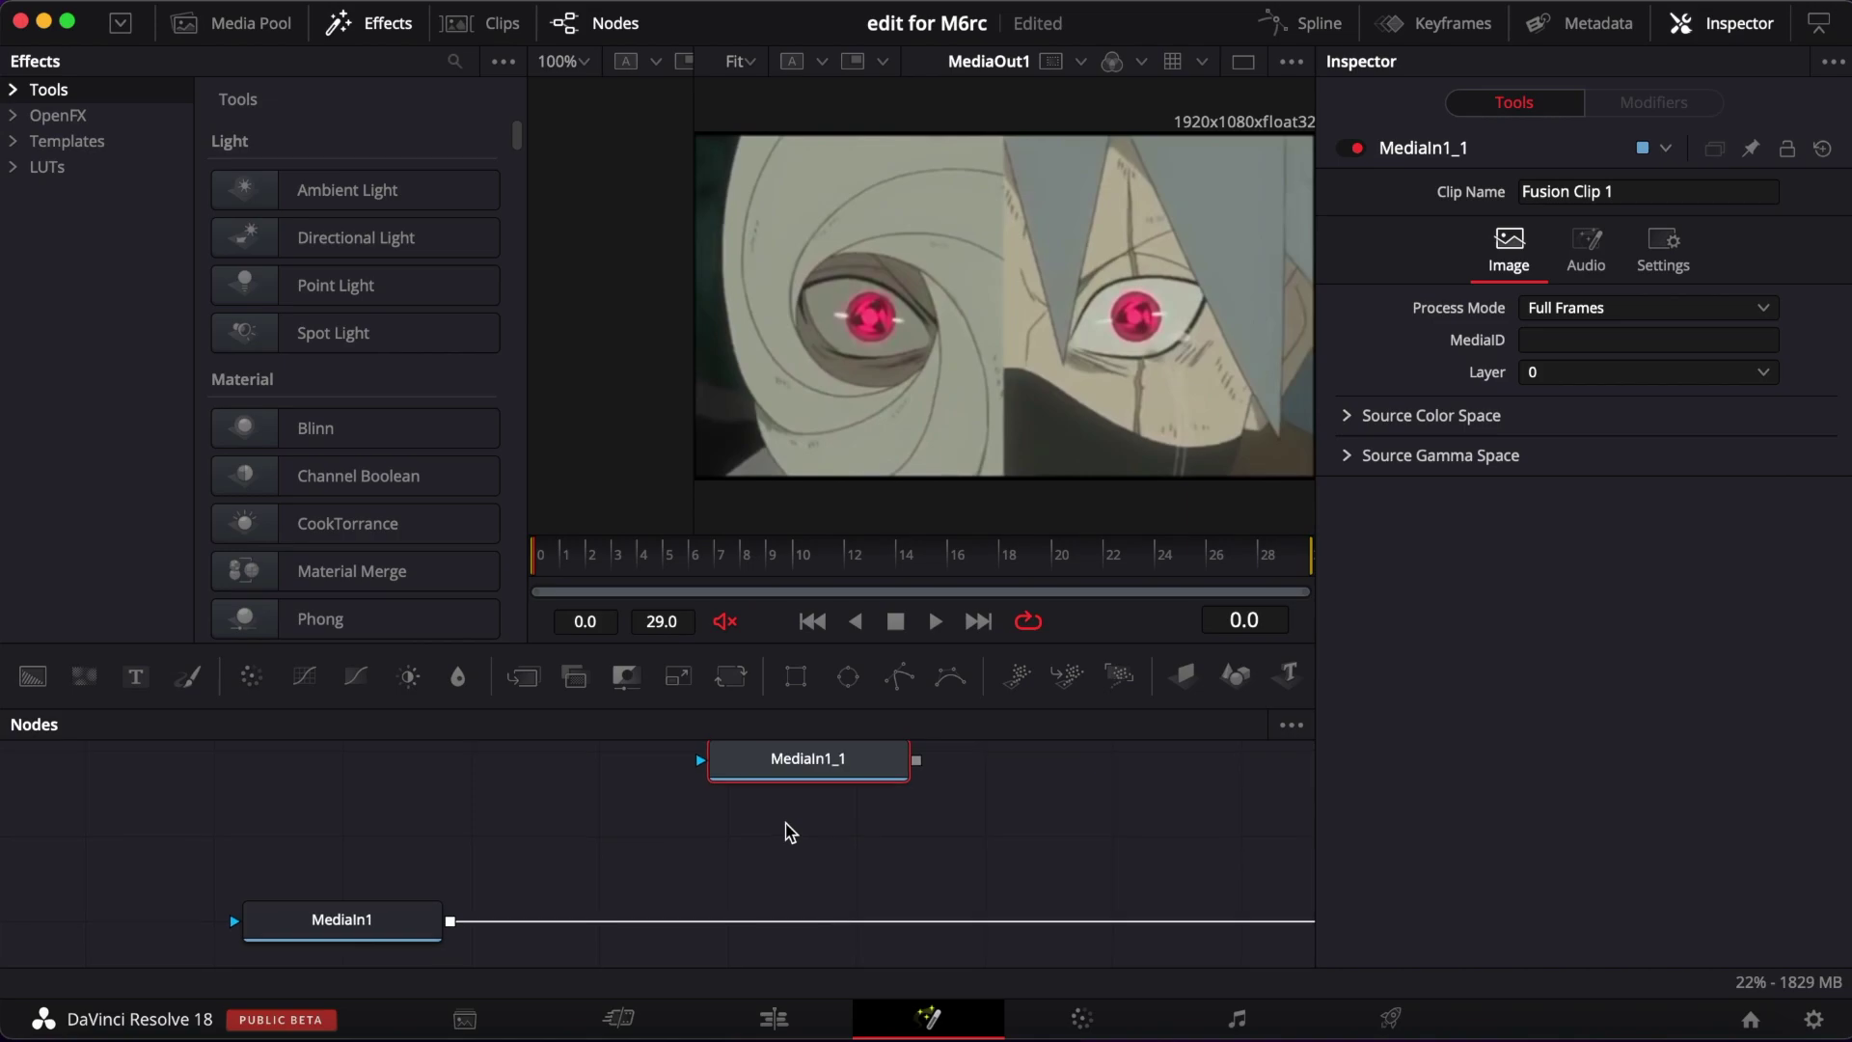
pyautogui.moveTo(798, 684); pyautogui.dragTo(131, 924)
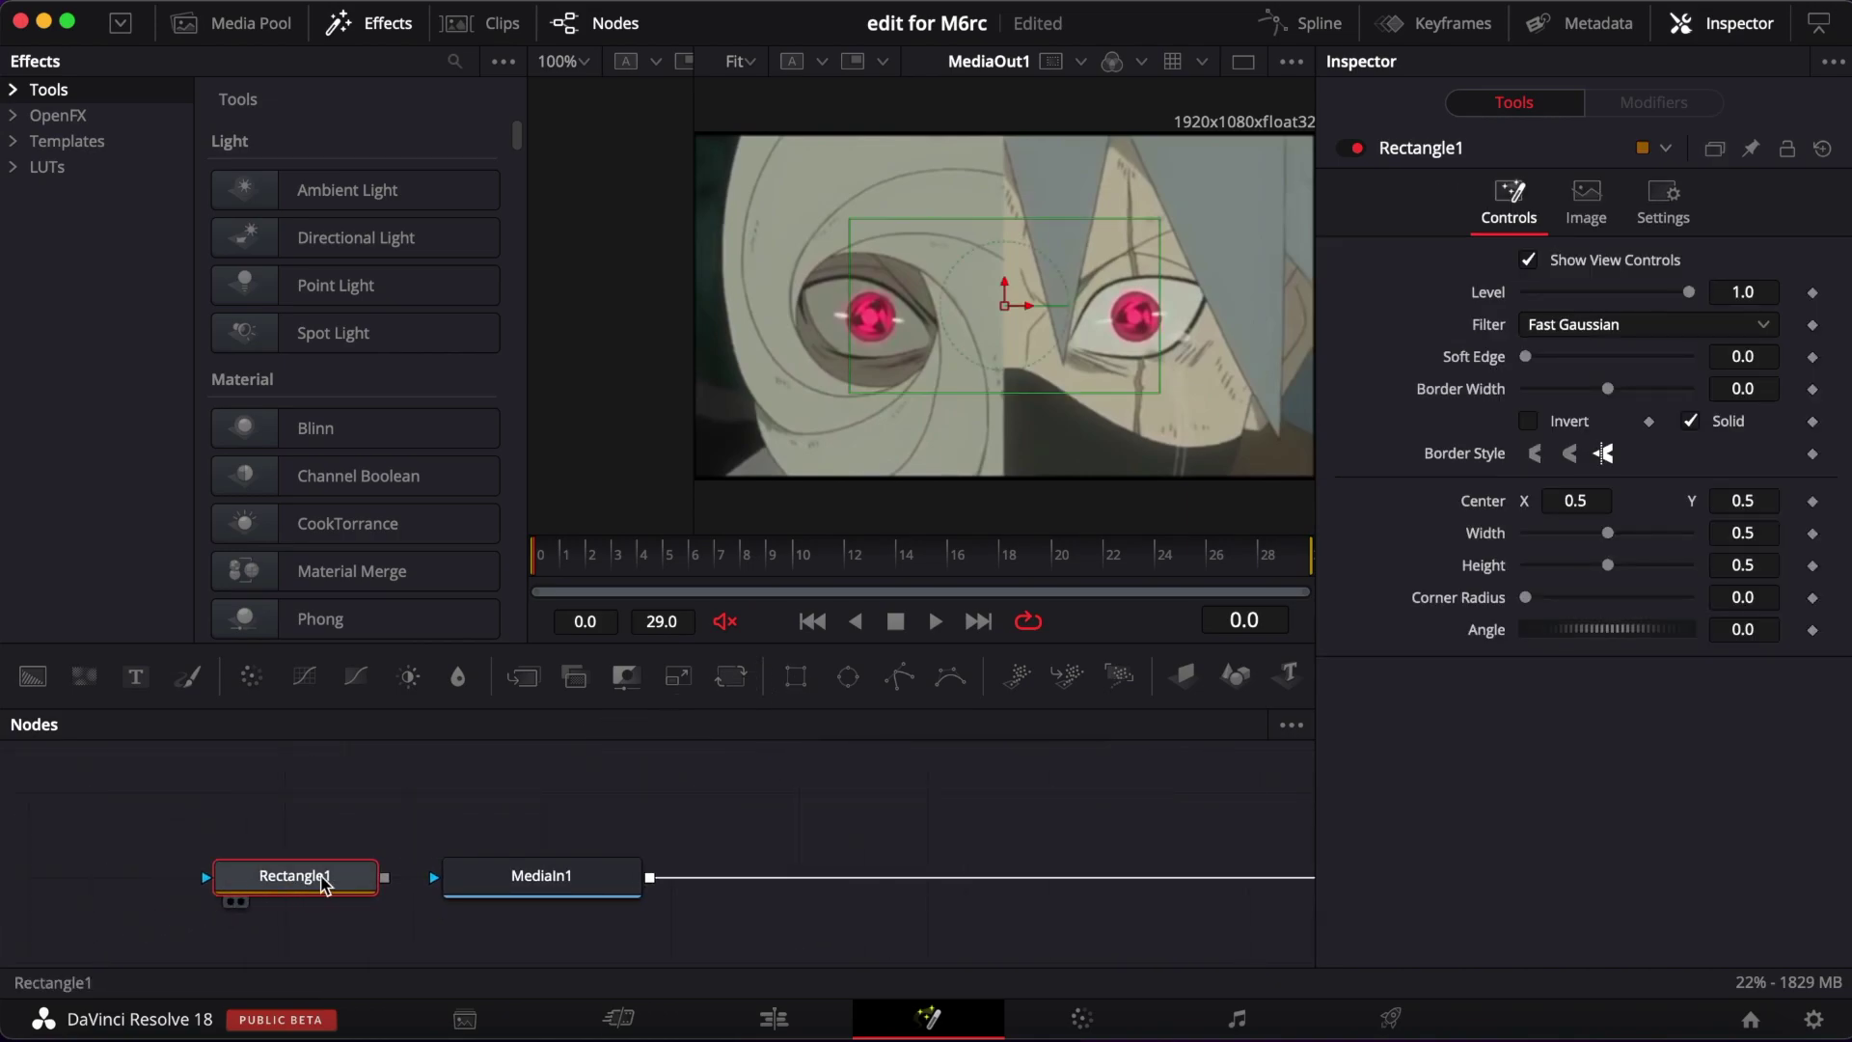
# Wire Rectangle1 as MediaIn1's mask and set its height to 5.0.
pyautogui.moveTo(307, 881); pyautogui.dragTo(479, 879)
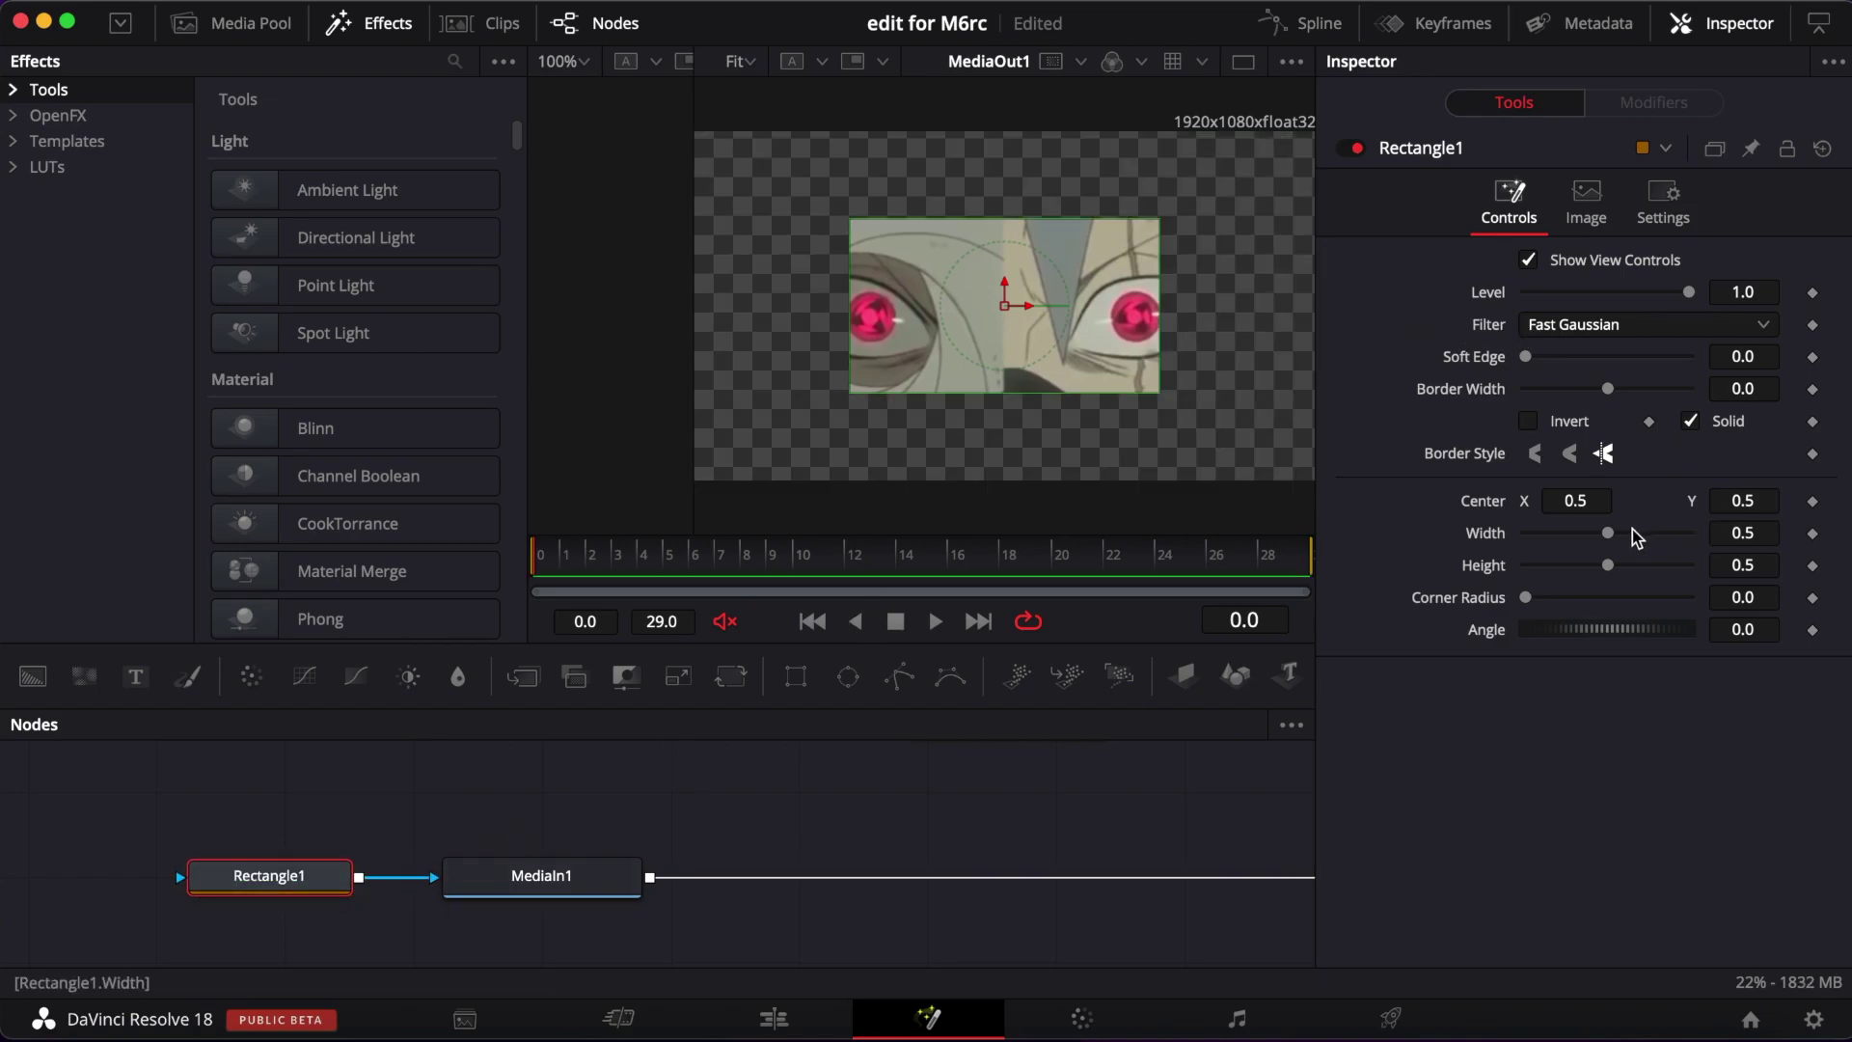
pyautogui.moveTo(1608, 566); pyautogui.dragTo(1764, 552)
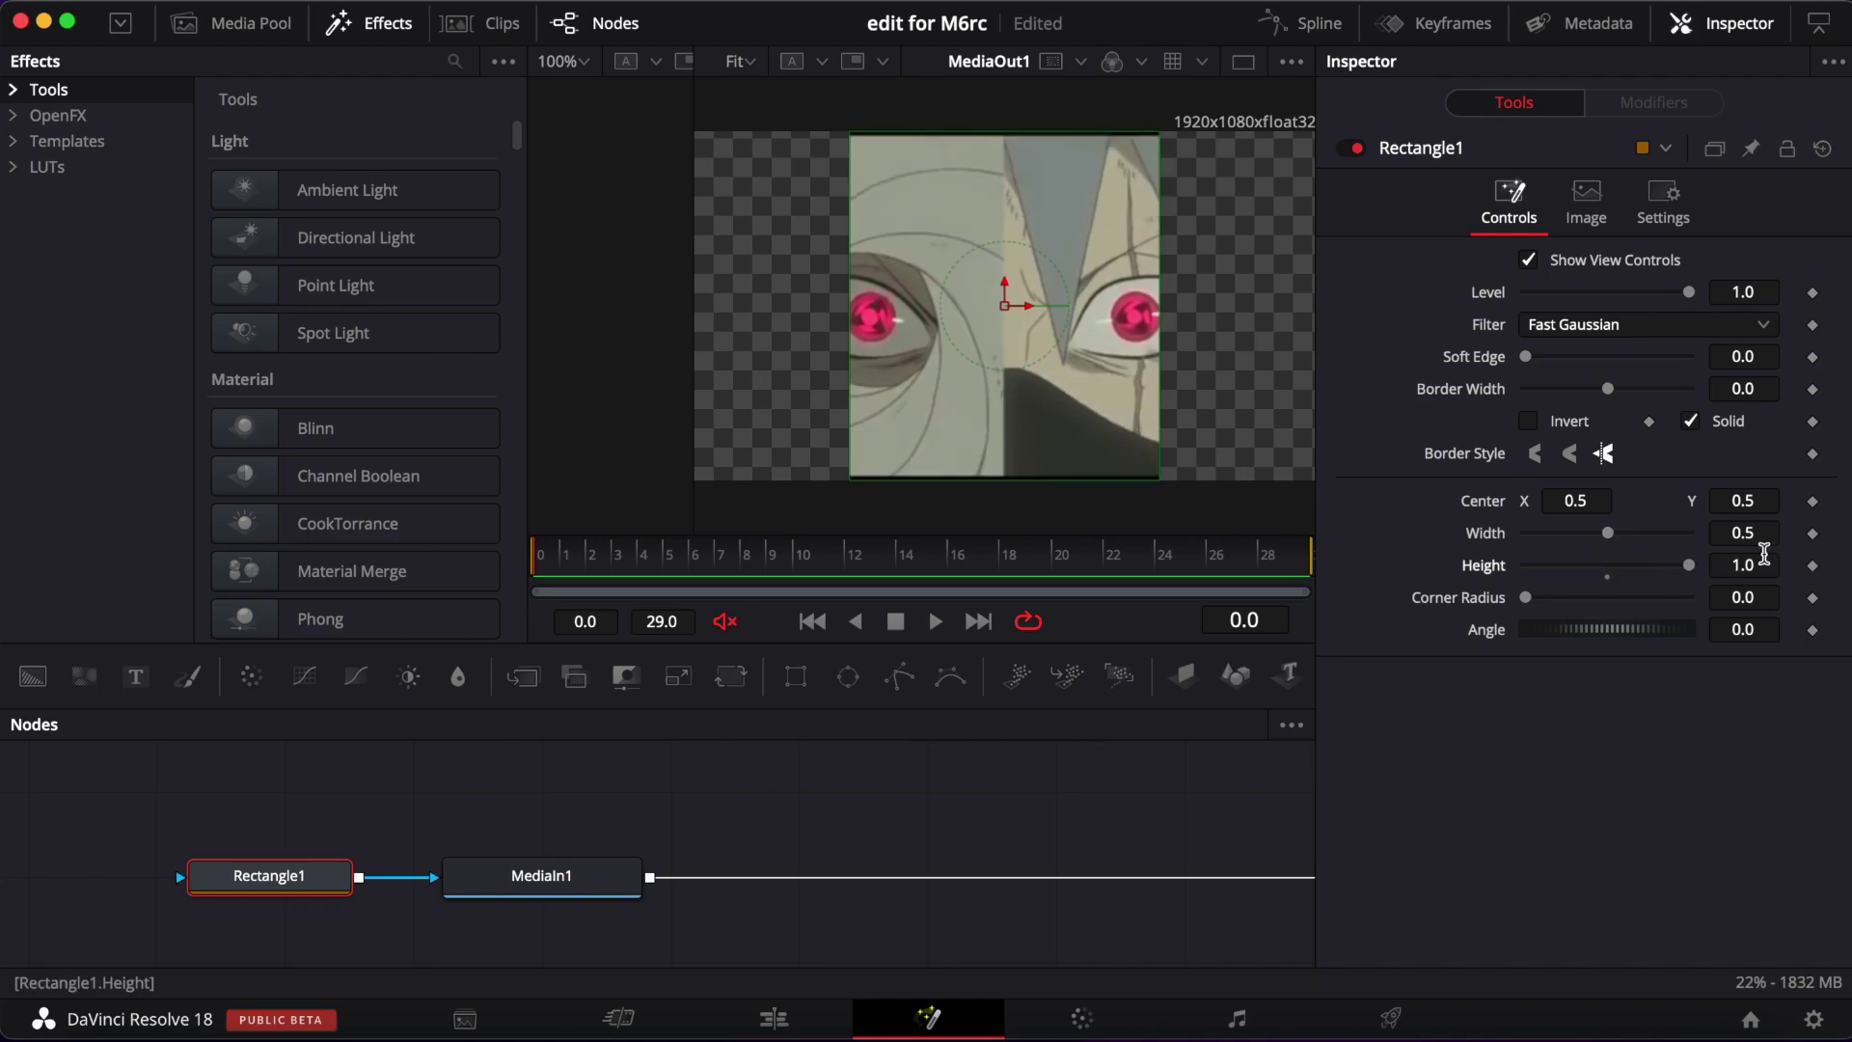
pyautogui.write('5')
pyautogui.press('Tab')
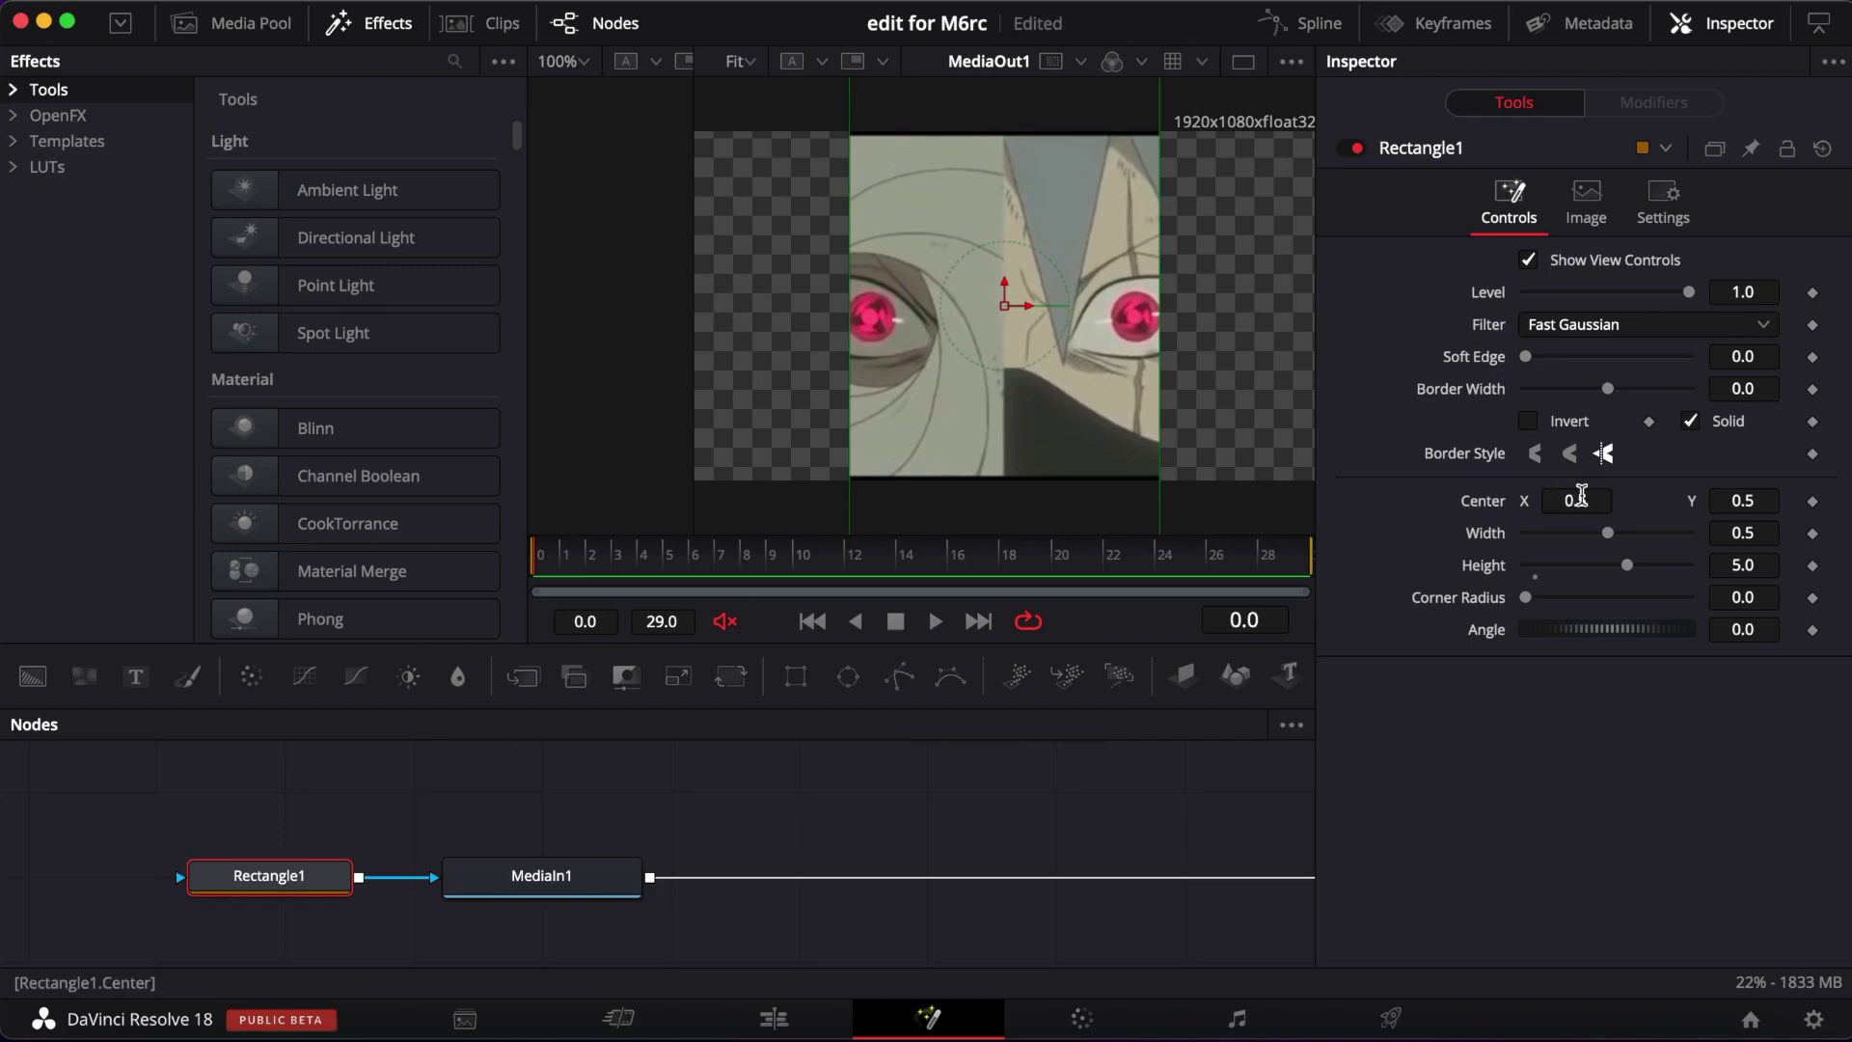
# Set the mask width to 0.890041 and centre X to 0.056, then preview the left eye.
pyautogui.moveTo(1581, 496); pyautogui.dragTo(1490, 496)
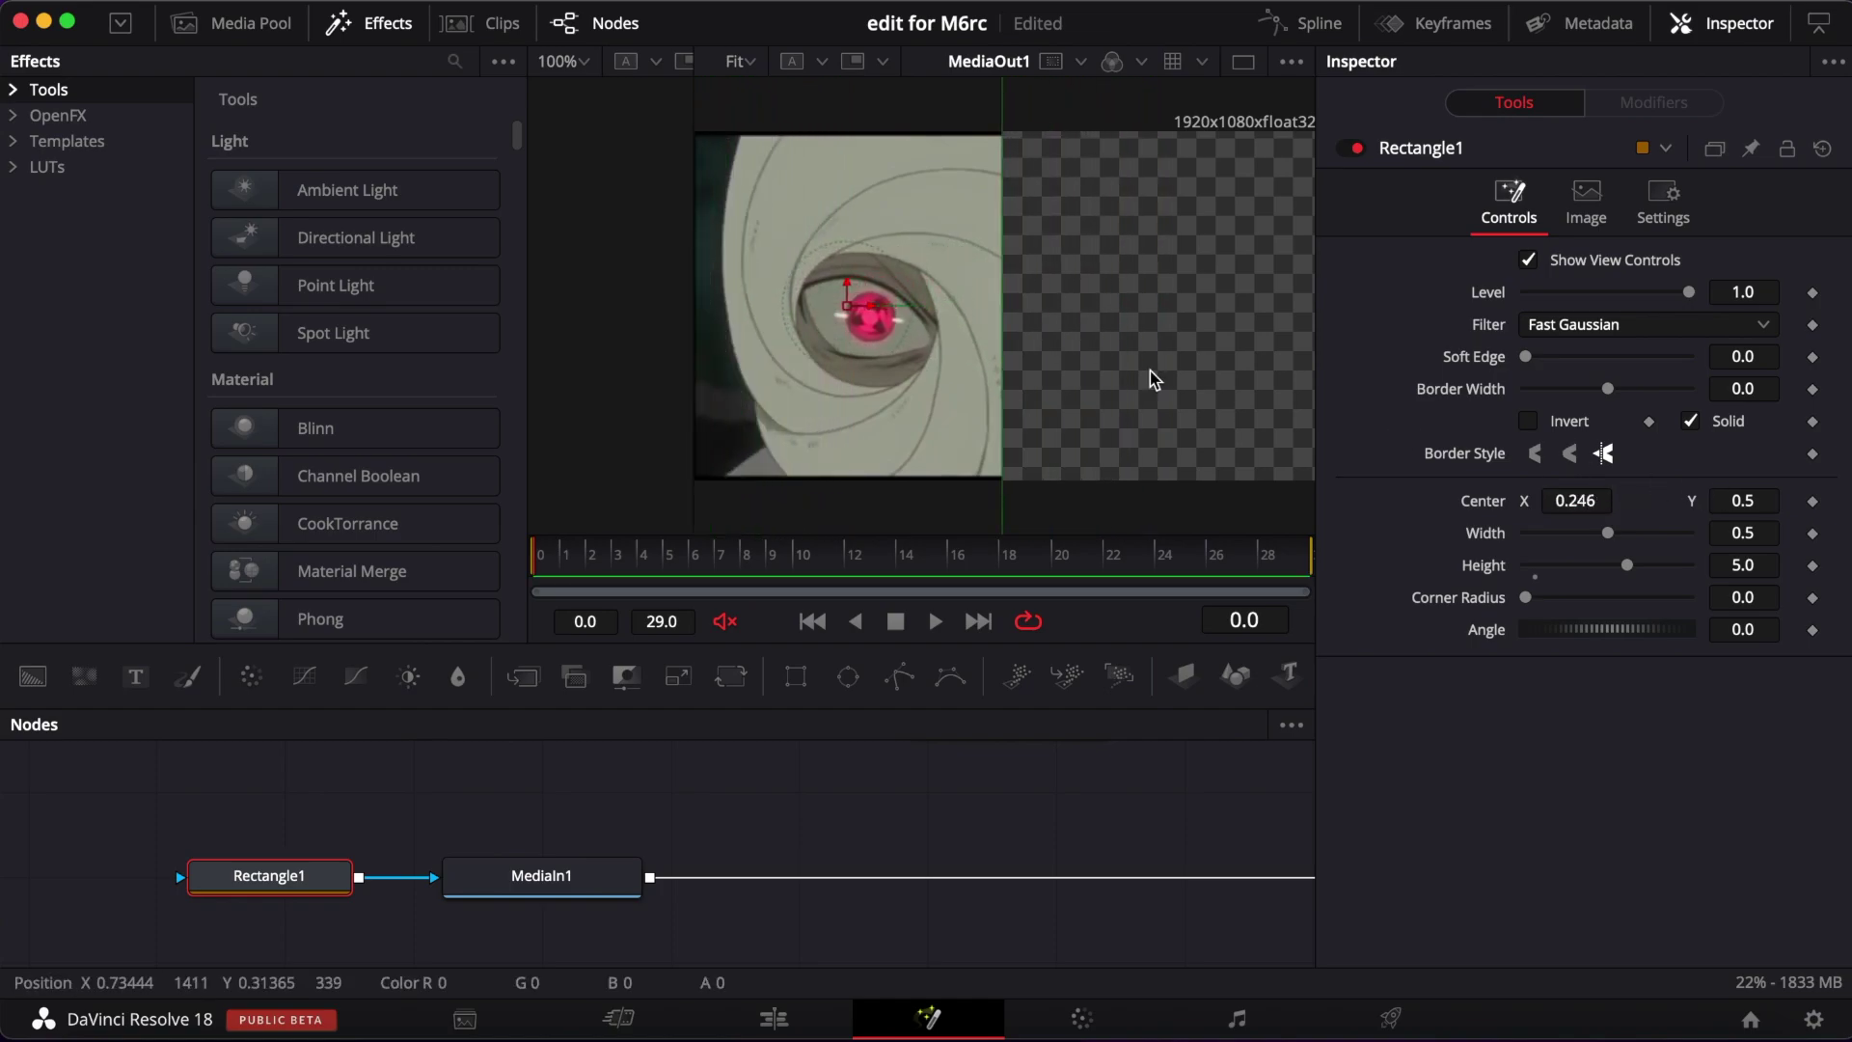
pyautogui.hscroll(-5, 1150, 370)
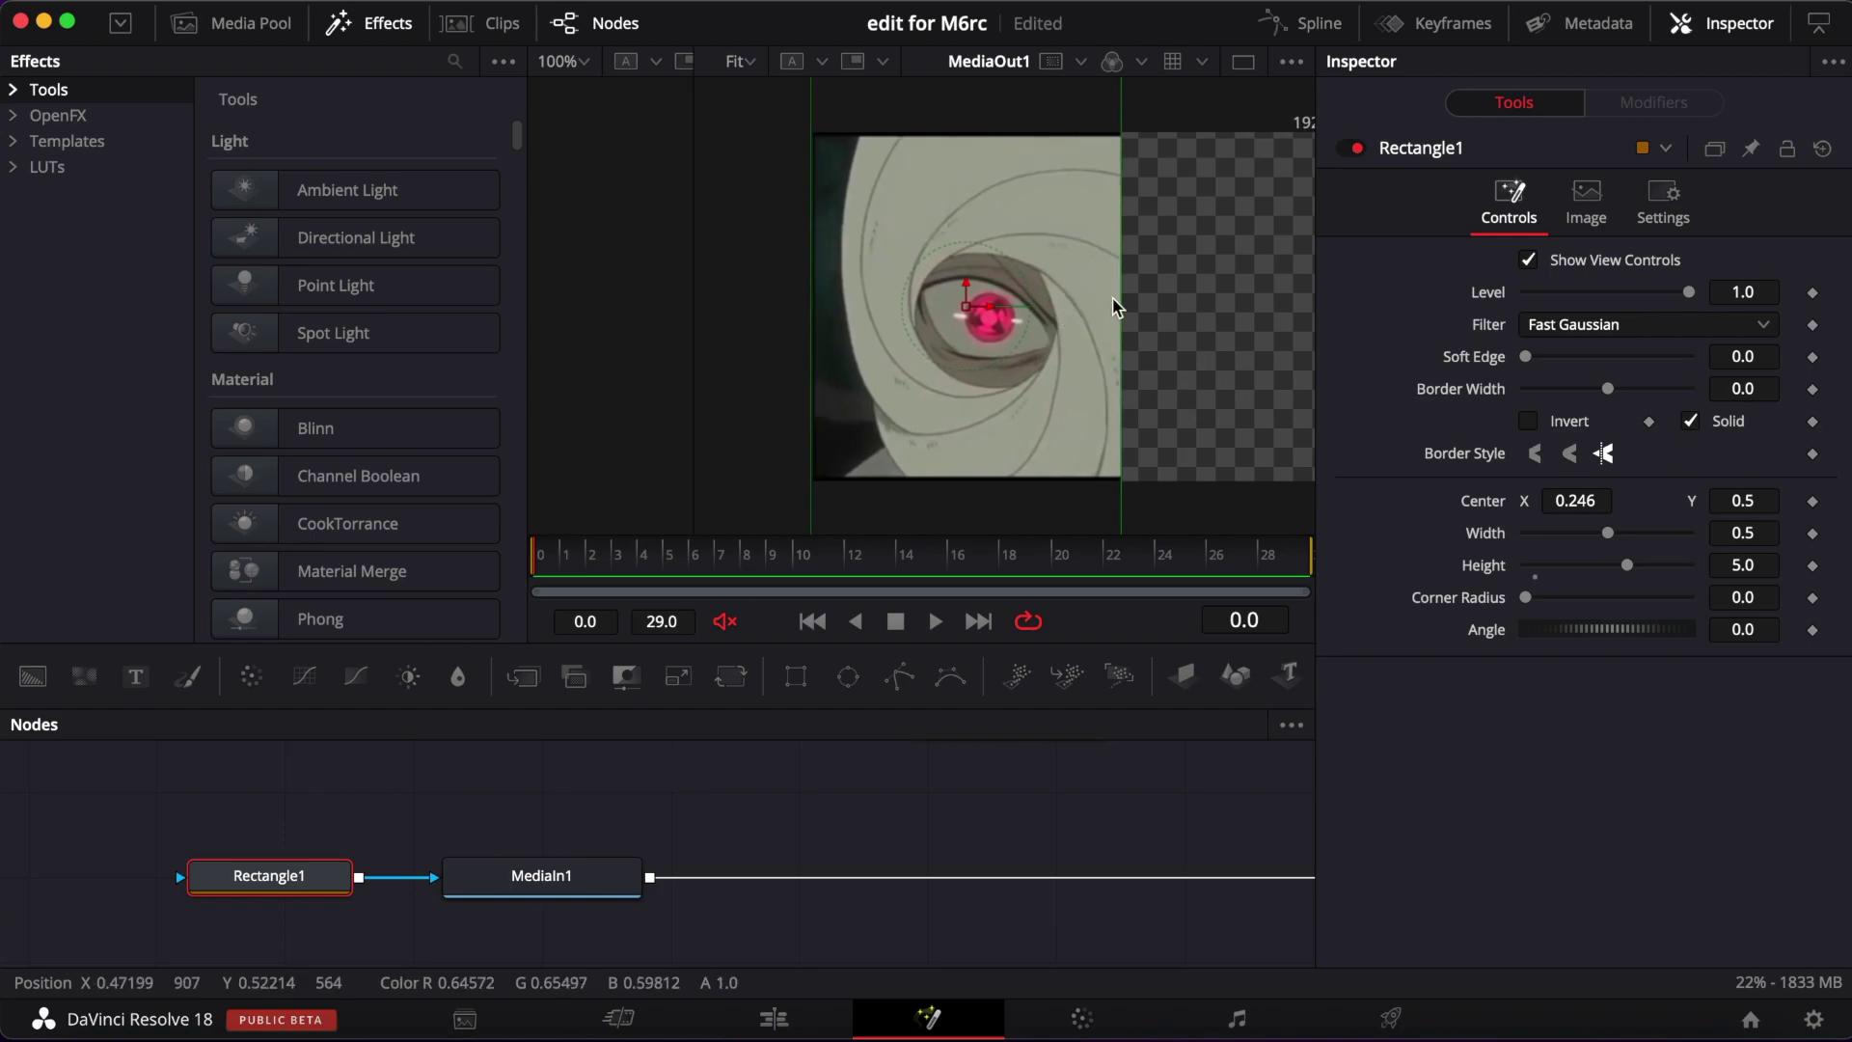
pyautogui.moveTo(1123, 314); pyautogui.dragTo(1244, 346)
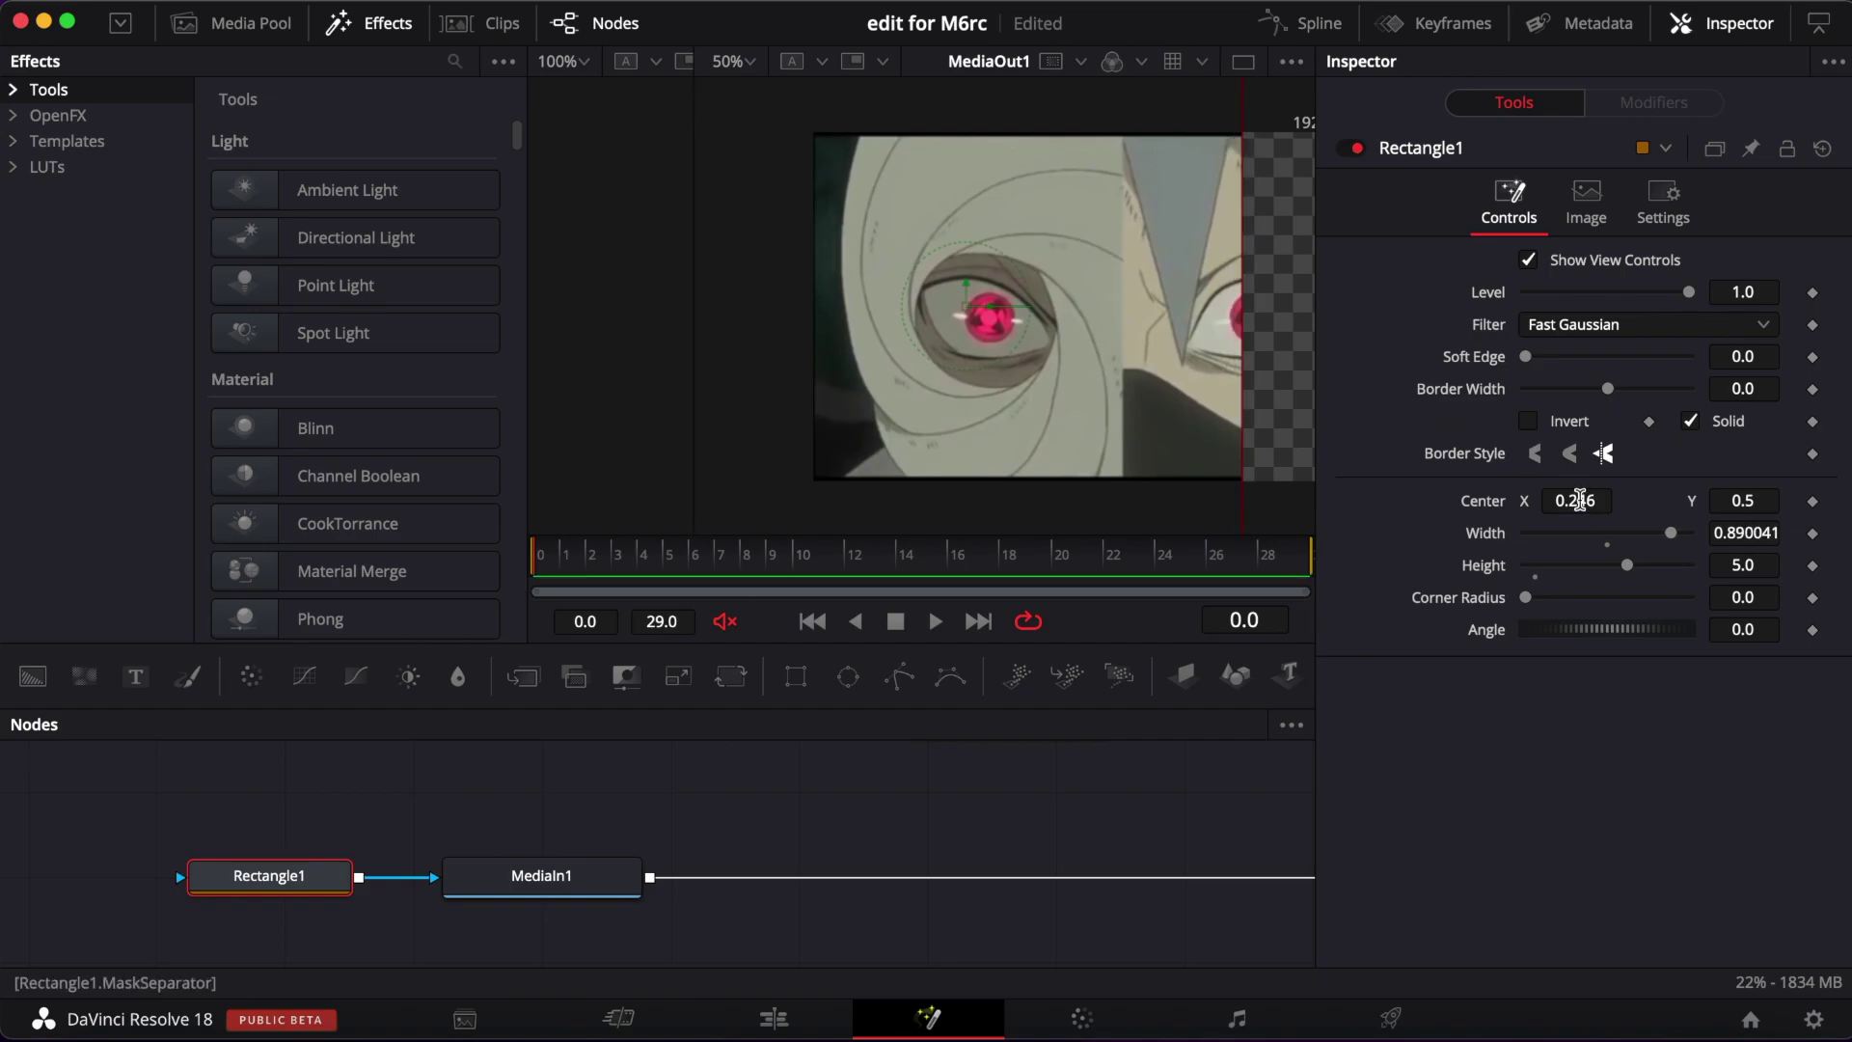
pyautogui.moveTo(1581, 499)
pyautogui.mouseDown()
pyautogui.moveTo(1533, 499)
pyautogui.moveTo(1570, 500)
pyautogui.mouseUp()
pyautogui.rightClick(1112, 617)
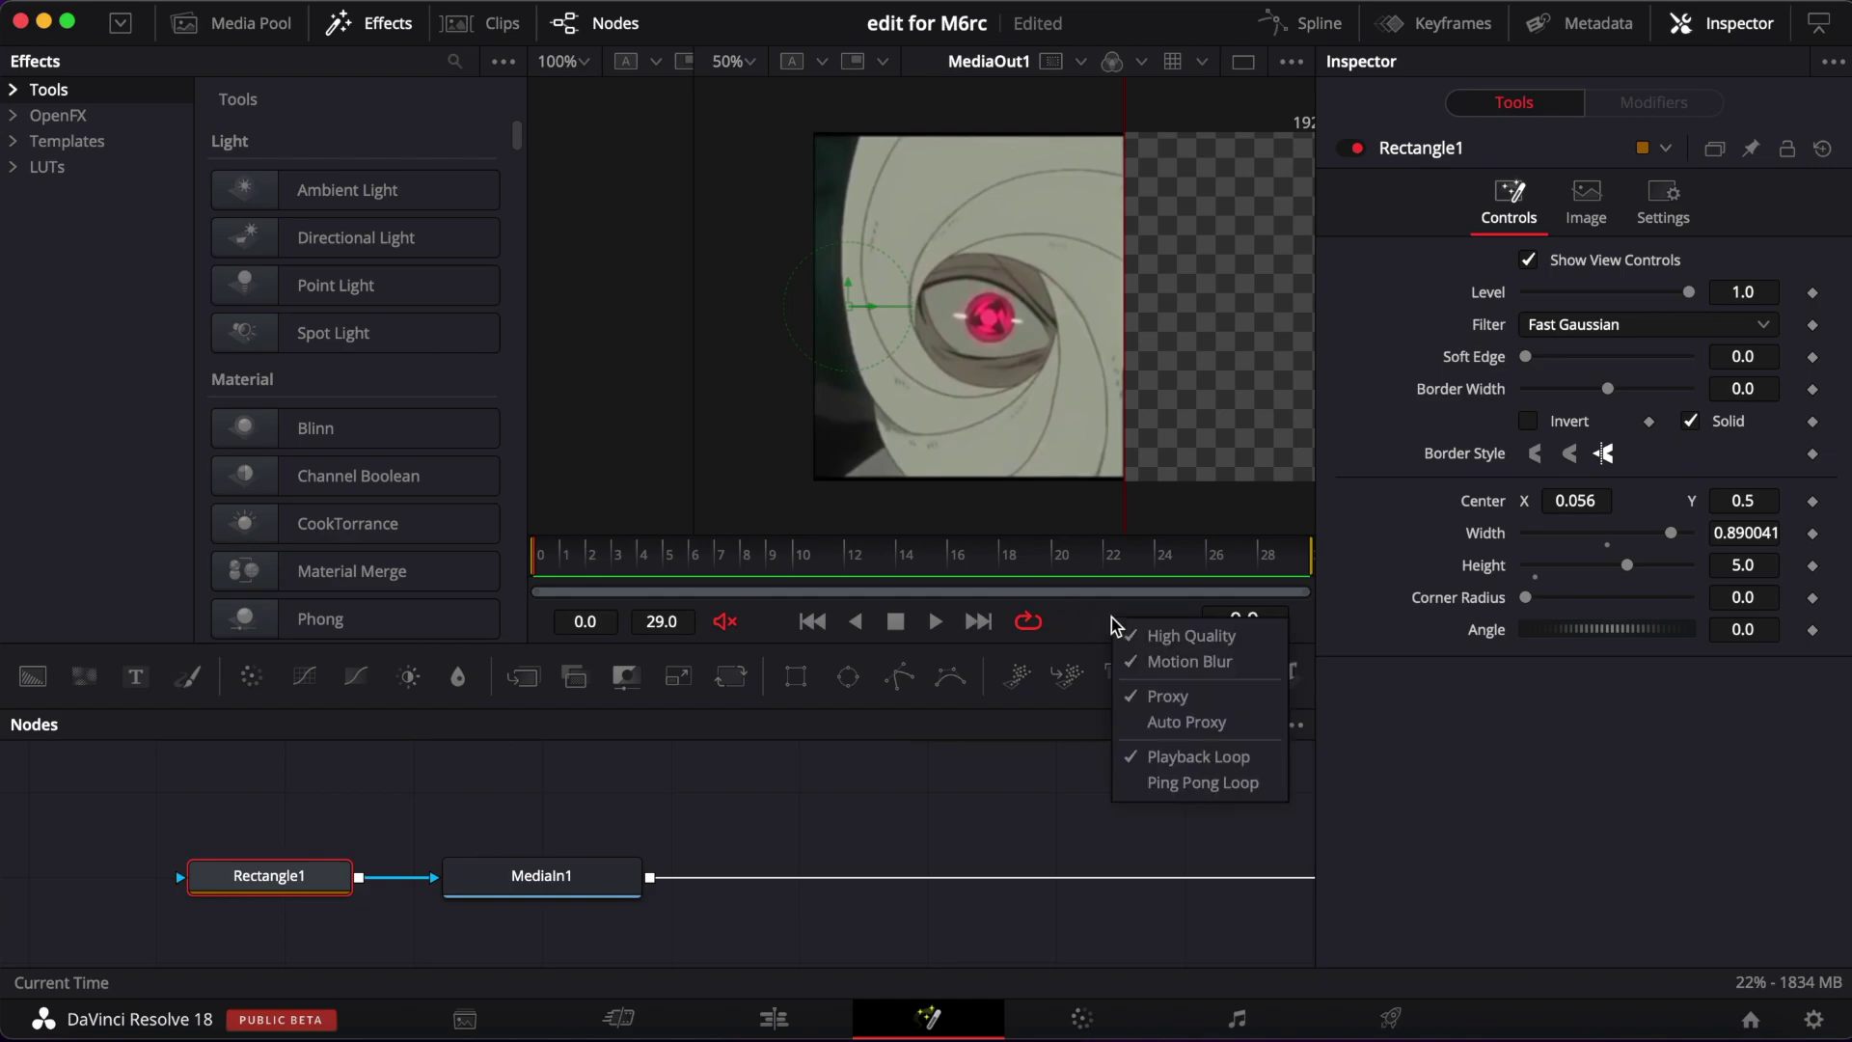
pyautogui.click(1158, 666)
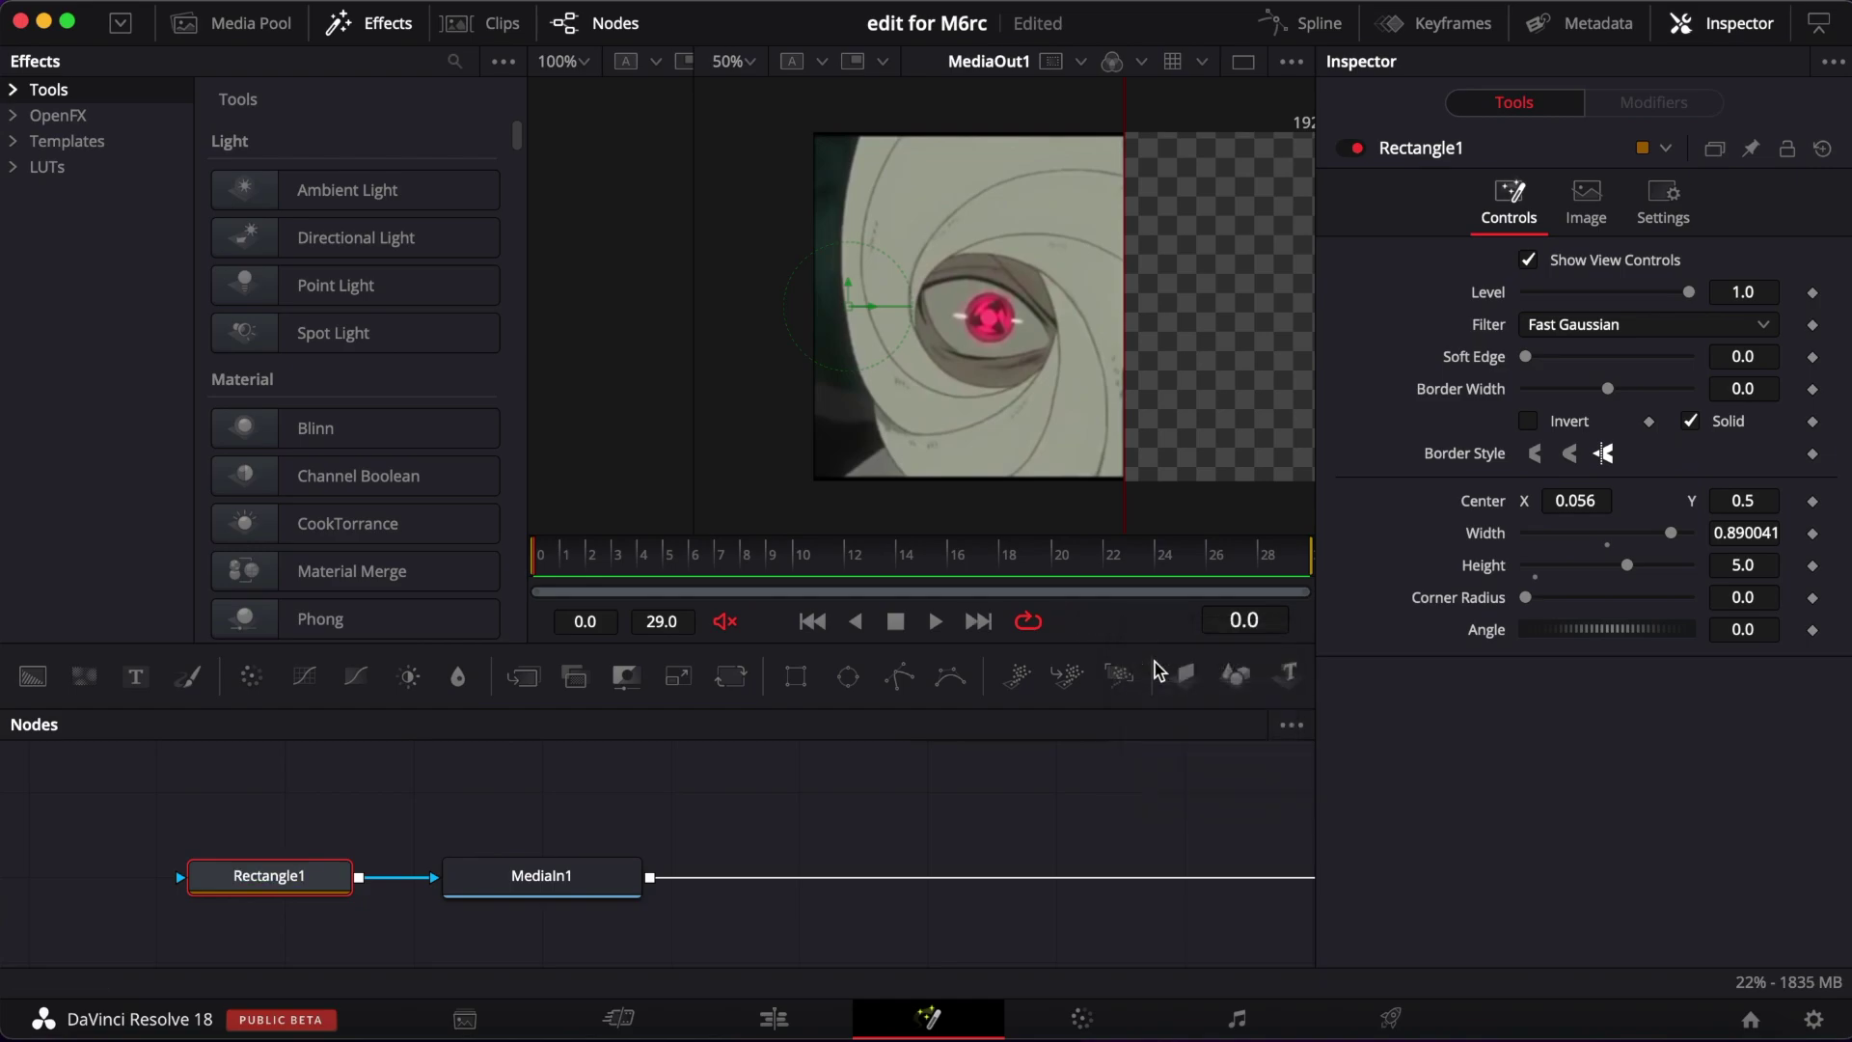
pyautogui.click(1126, 865)
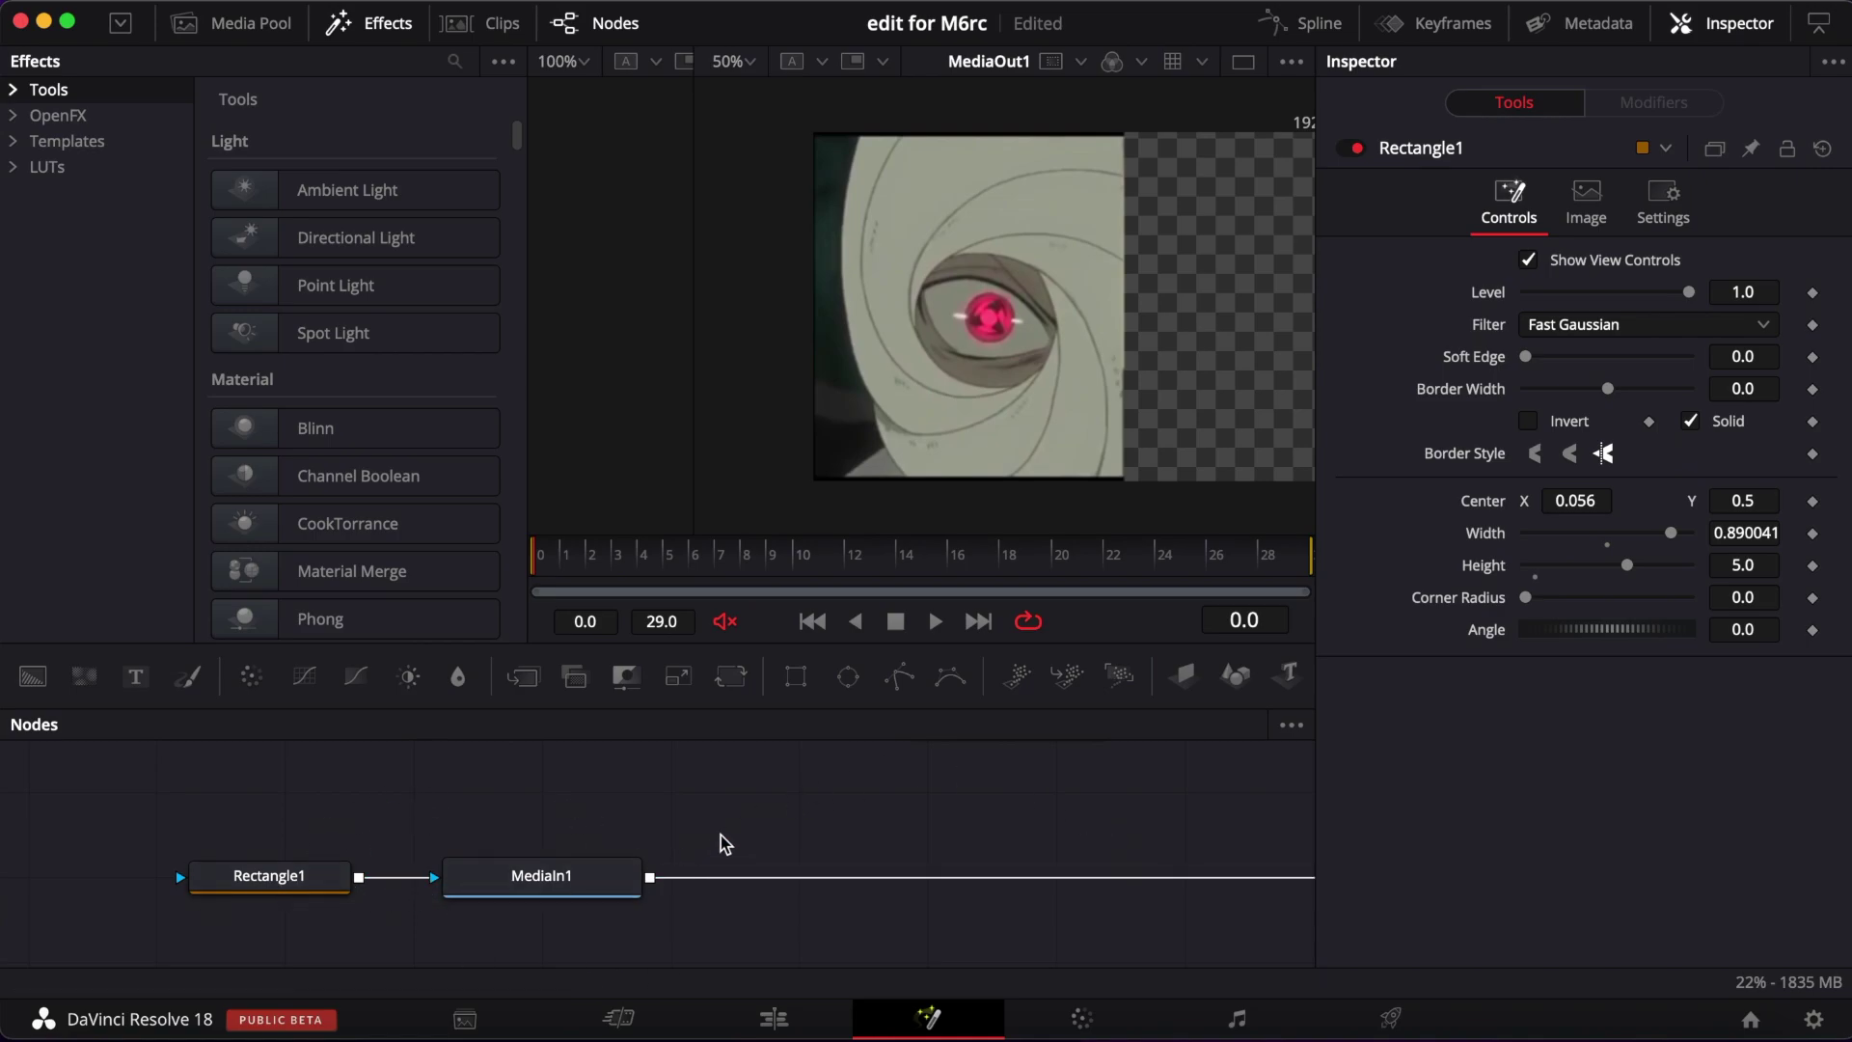
pyautogui.hotkey('ctrl', 'v')
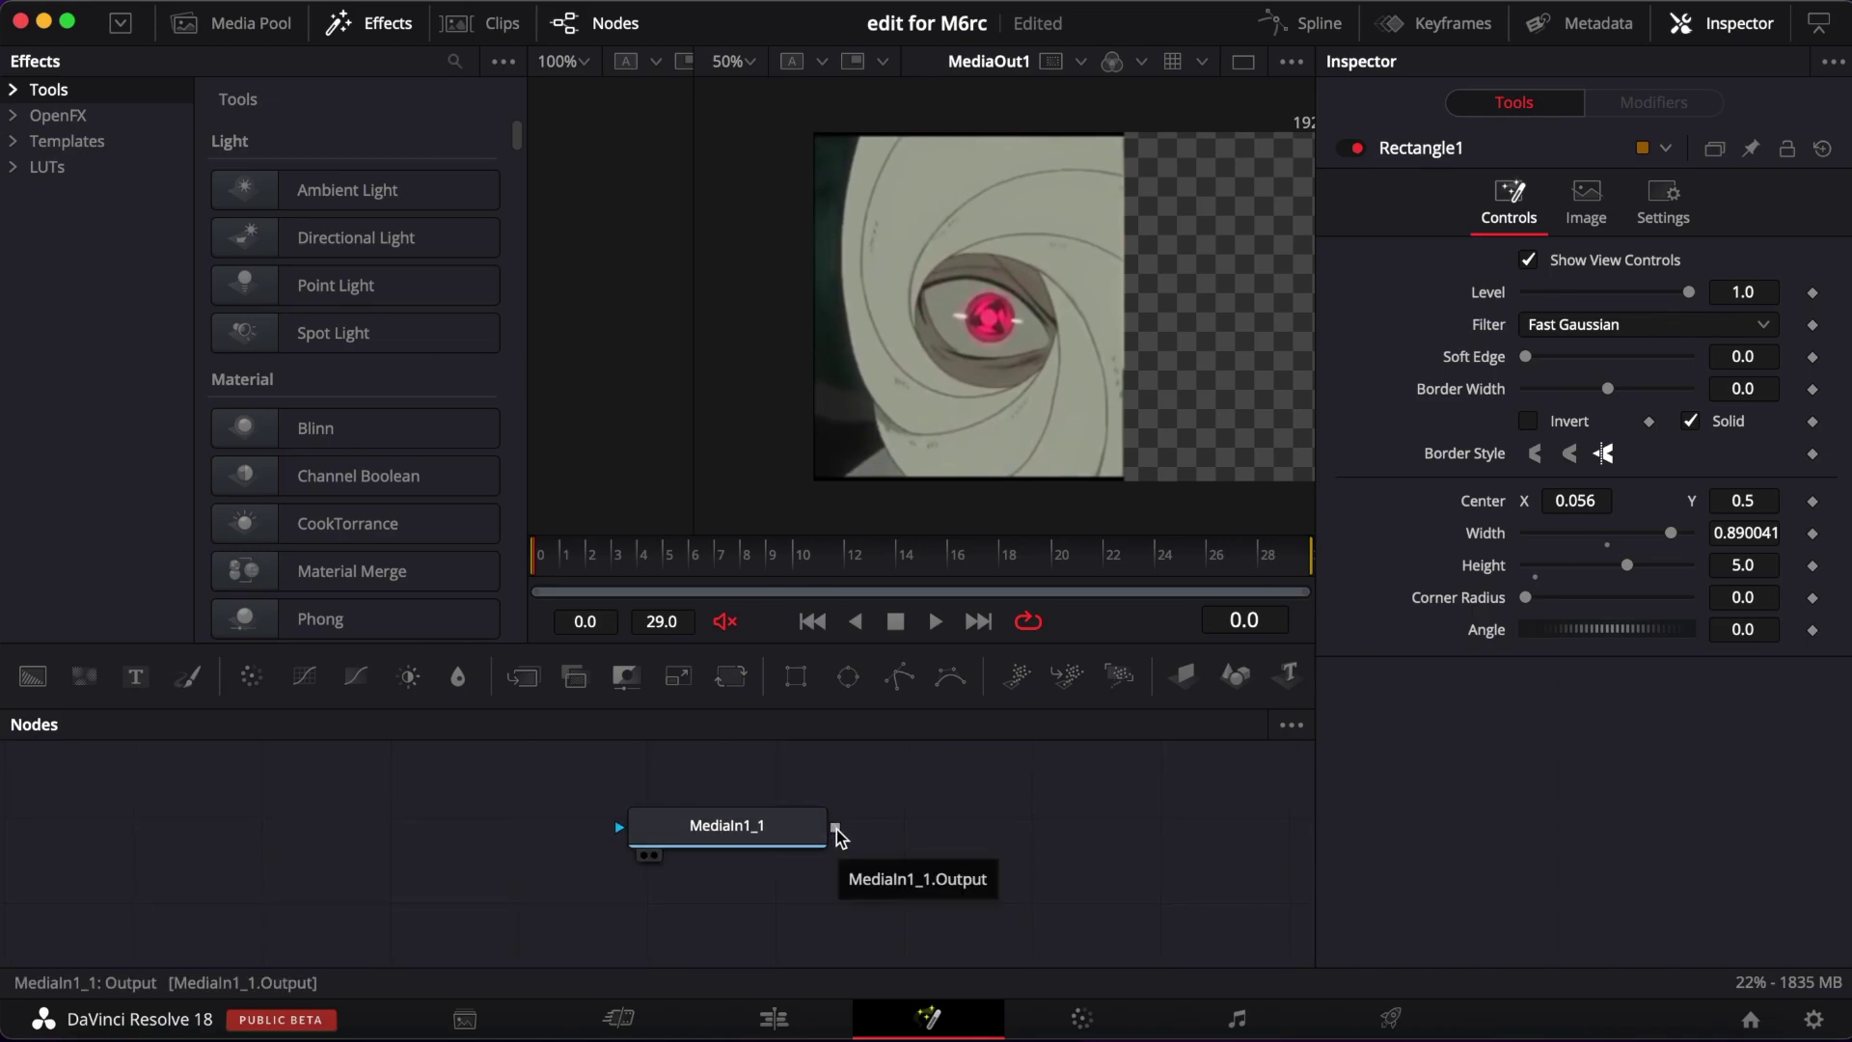
# Merge MediaIn1_1 over MediaIn1, creating a Merge1 node.
pyautogui.moveTo(836, 831); pyautogui.dragTo(367, 879)
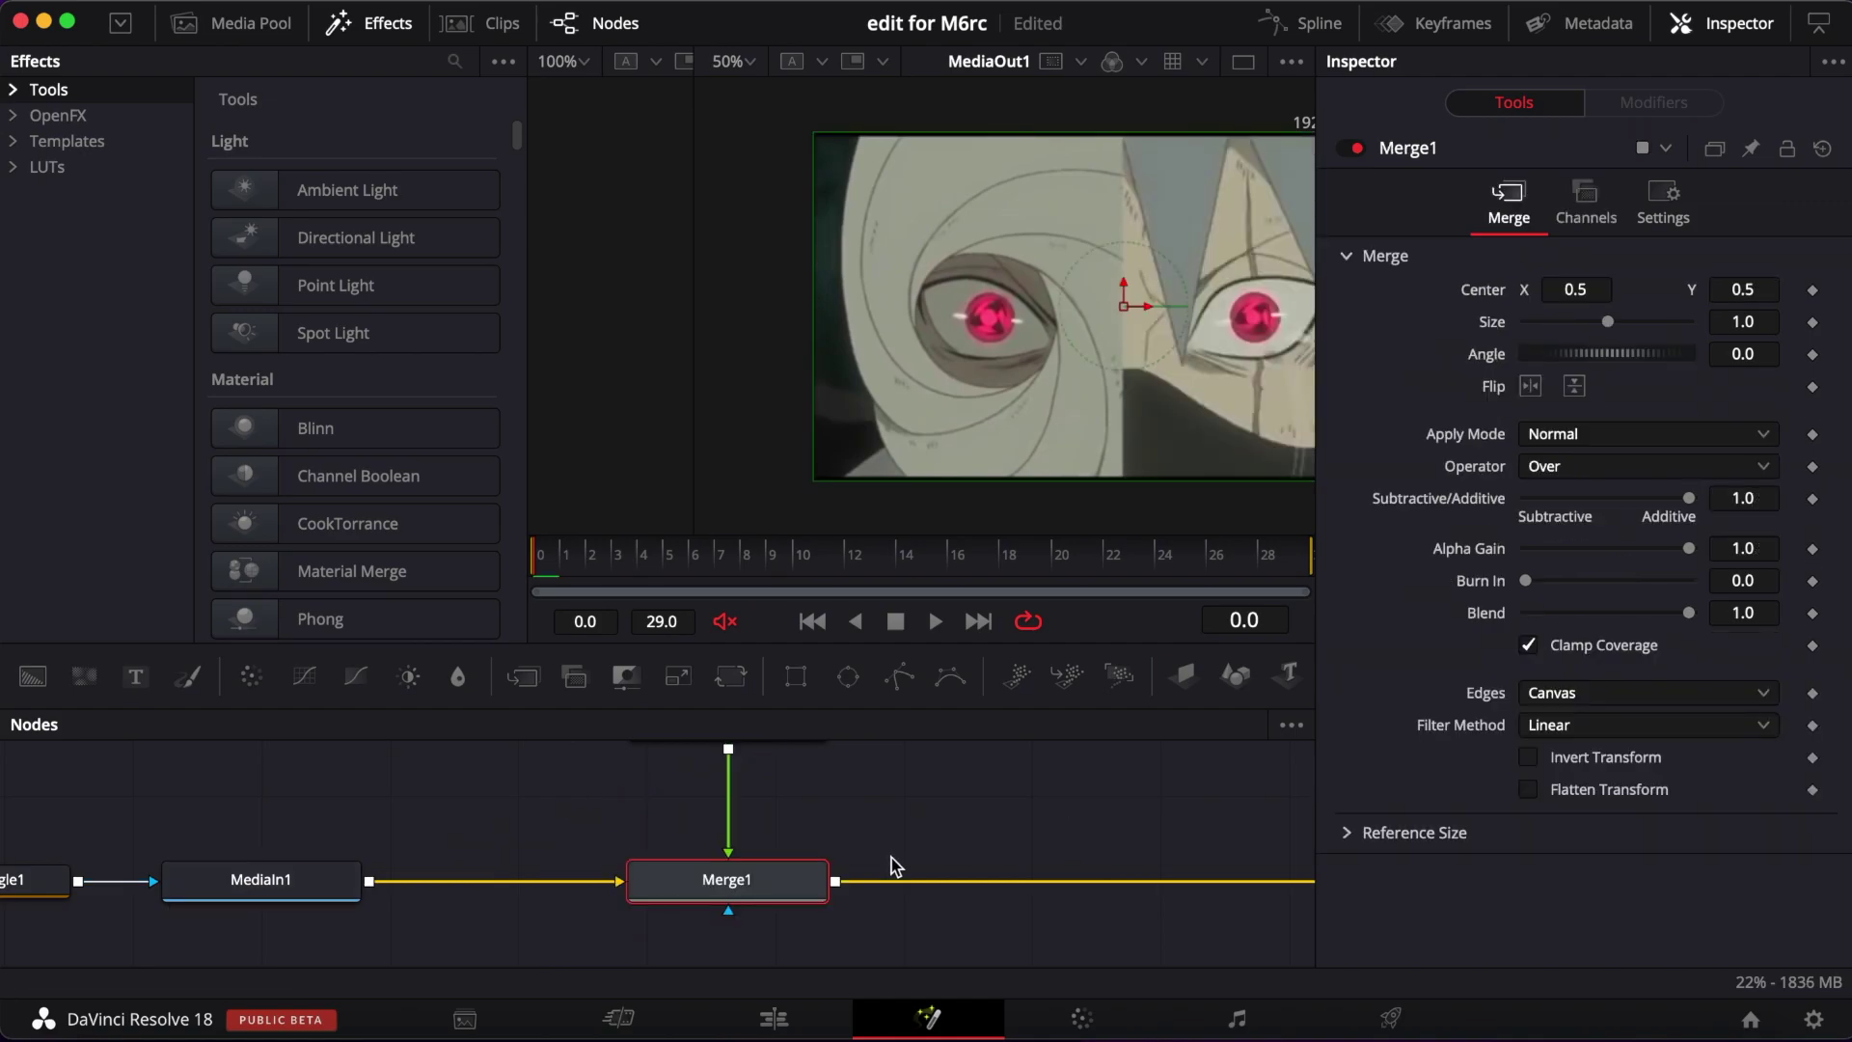
pyautogui.scroll(3, 891, 858)
pyautogui.scroll(-2, 808, 839)
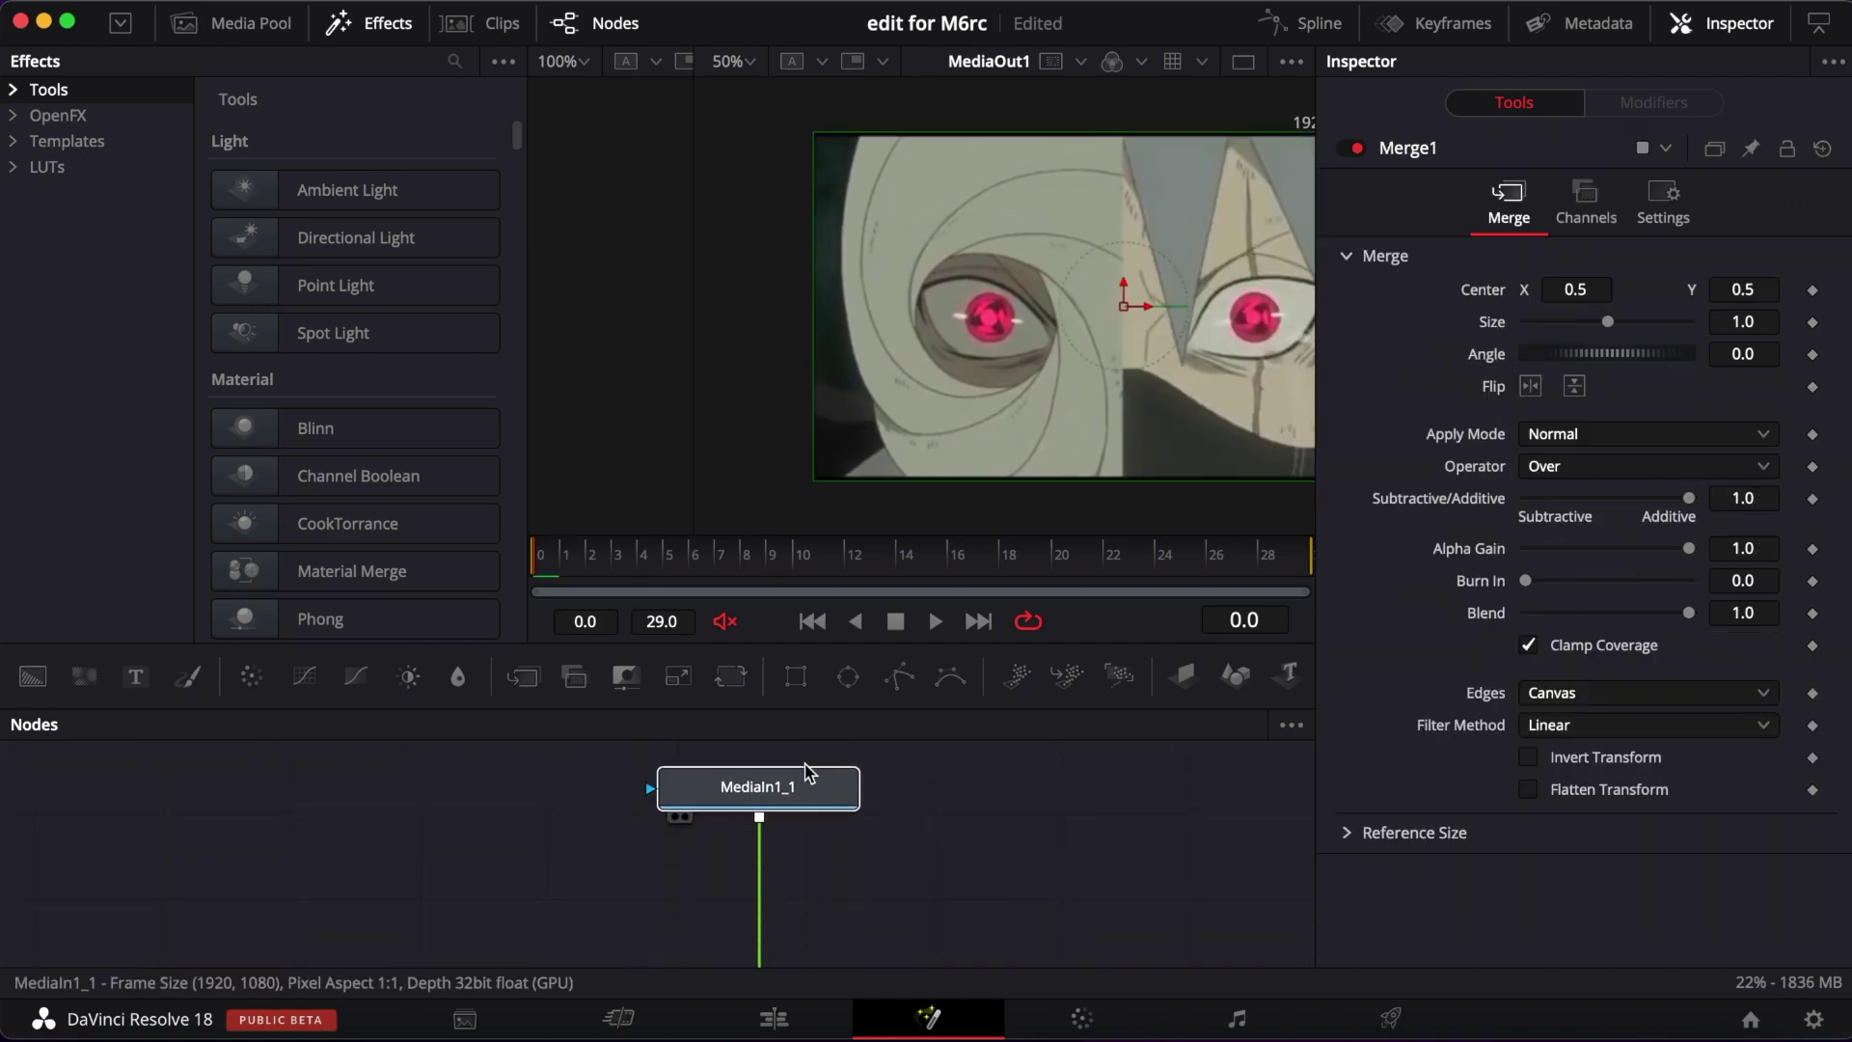
pyautogui.scroll(-1, 808, 772)
# Add a second rectangle mask, Rectangle2, connected to MediaIn1_1.
pyautogui.click(791, 757)
pyautogui.scroll(-2, 786, 836)
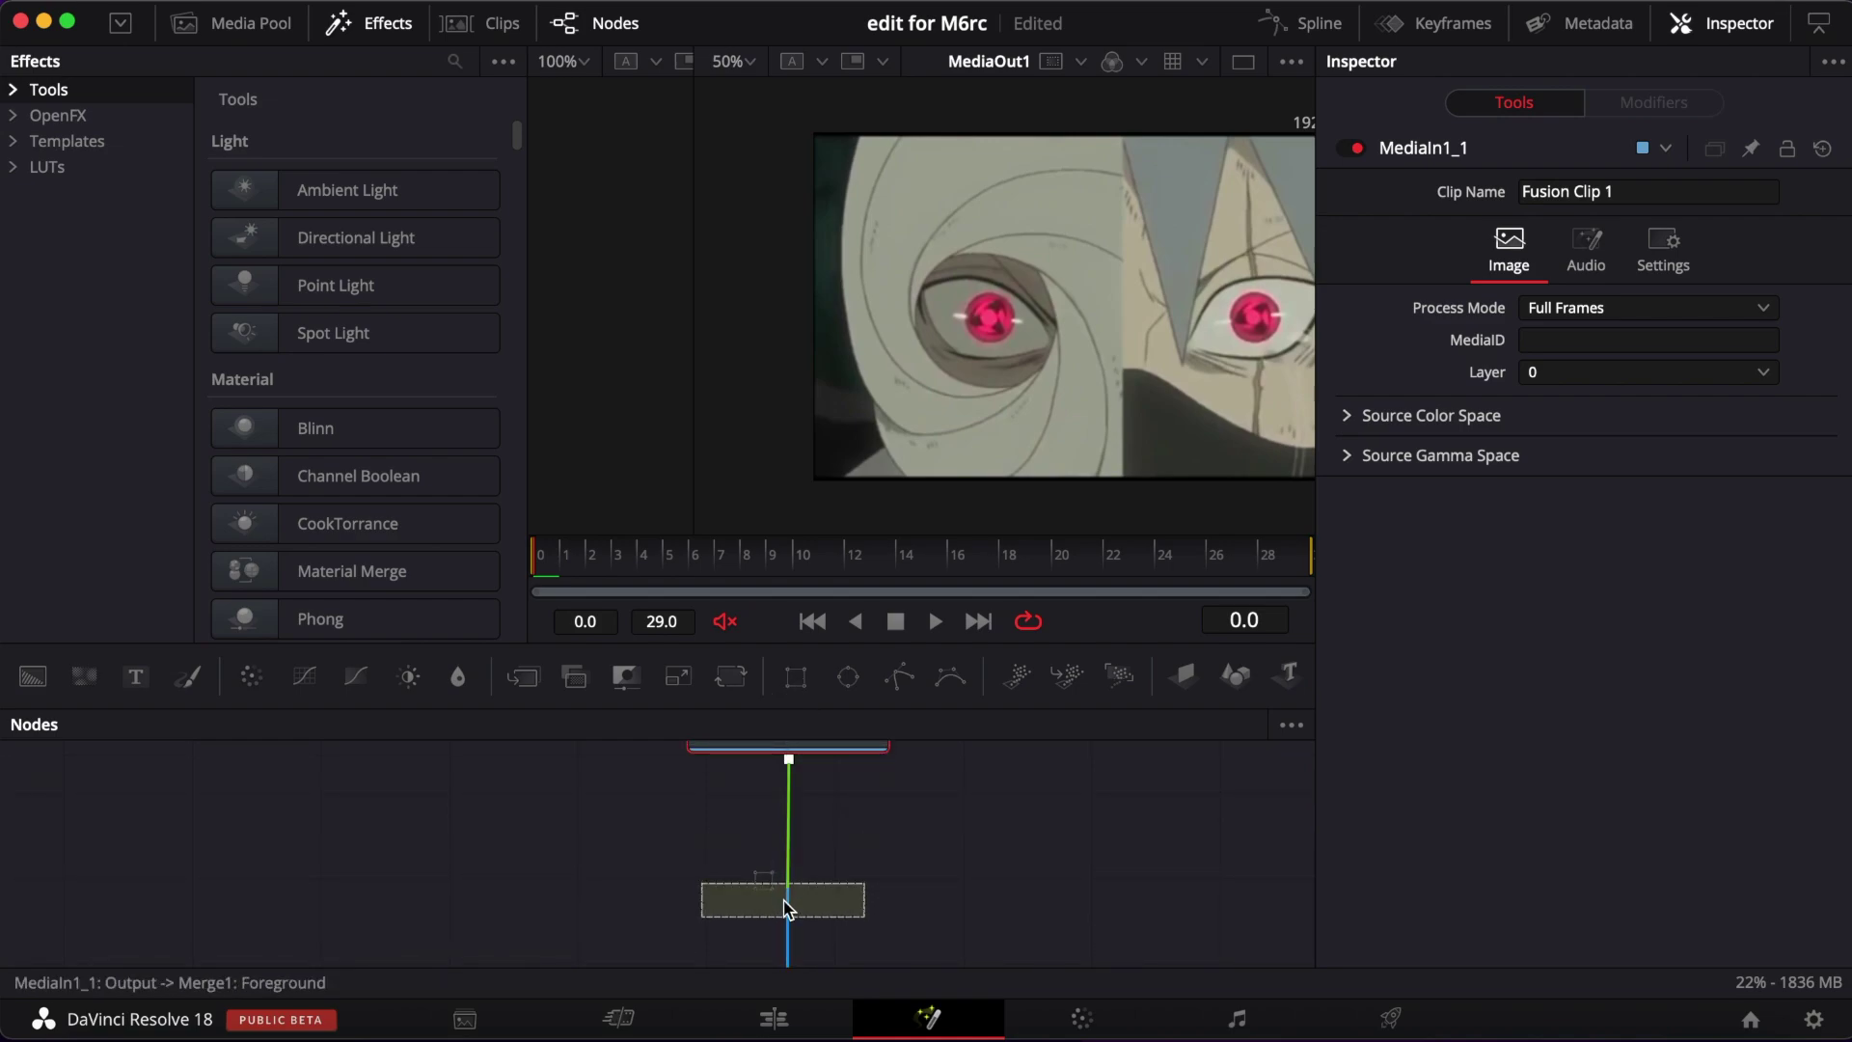
pyautogui.moveTo(798, 699)
pyautogui.mouseDown()
pyautogui.moveTo(810, 892)
pyautogui.moveTo(916, 845)
pyautogui.moveTo(894, 796)
pyautogui.moveTo(767, 783)
pyautogui.moveTo(748, 860)
pyautogui.mouseUp()
pyautogui.scroll(1, 845, 906)
pyautogui.scroll(1, 917, 846)
pyautogui.scroll(1, 917, 851)
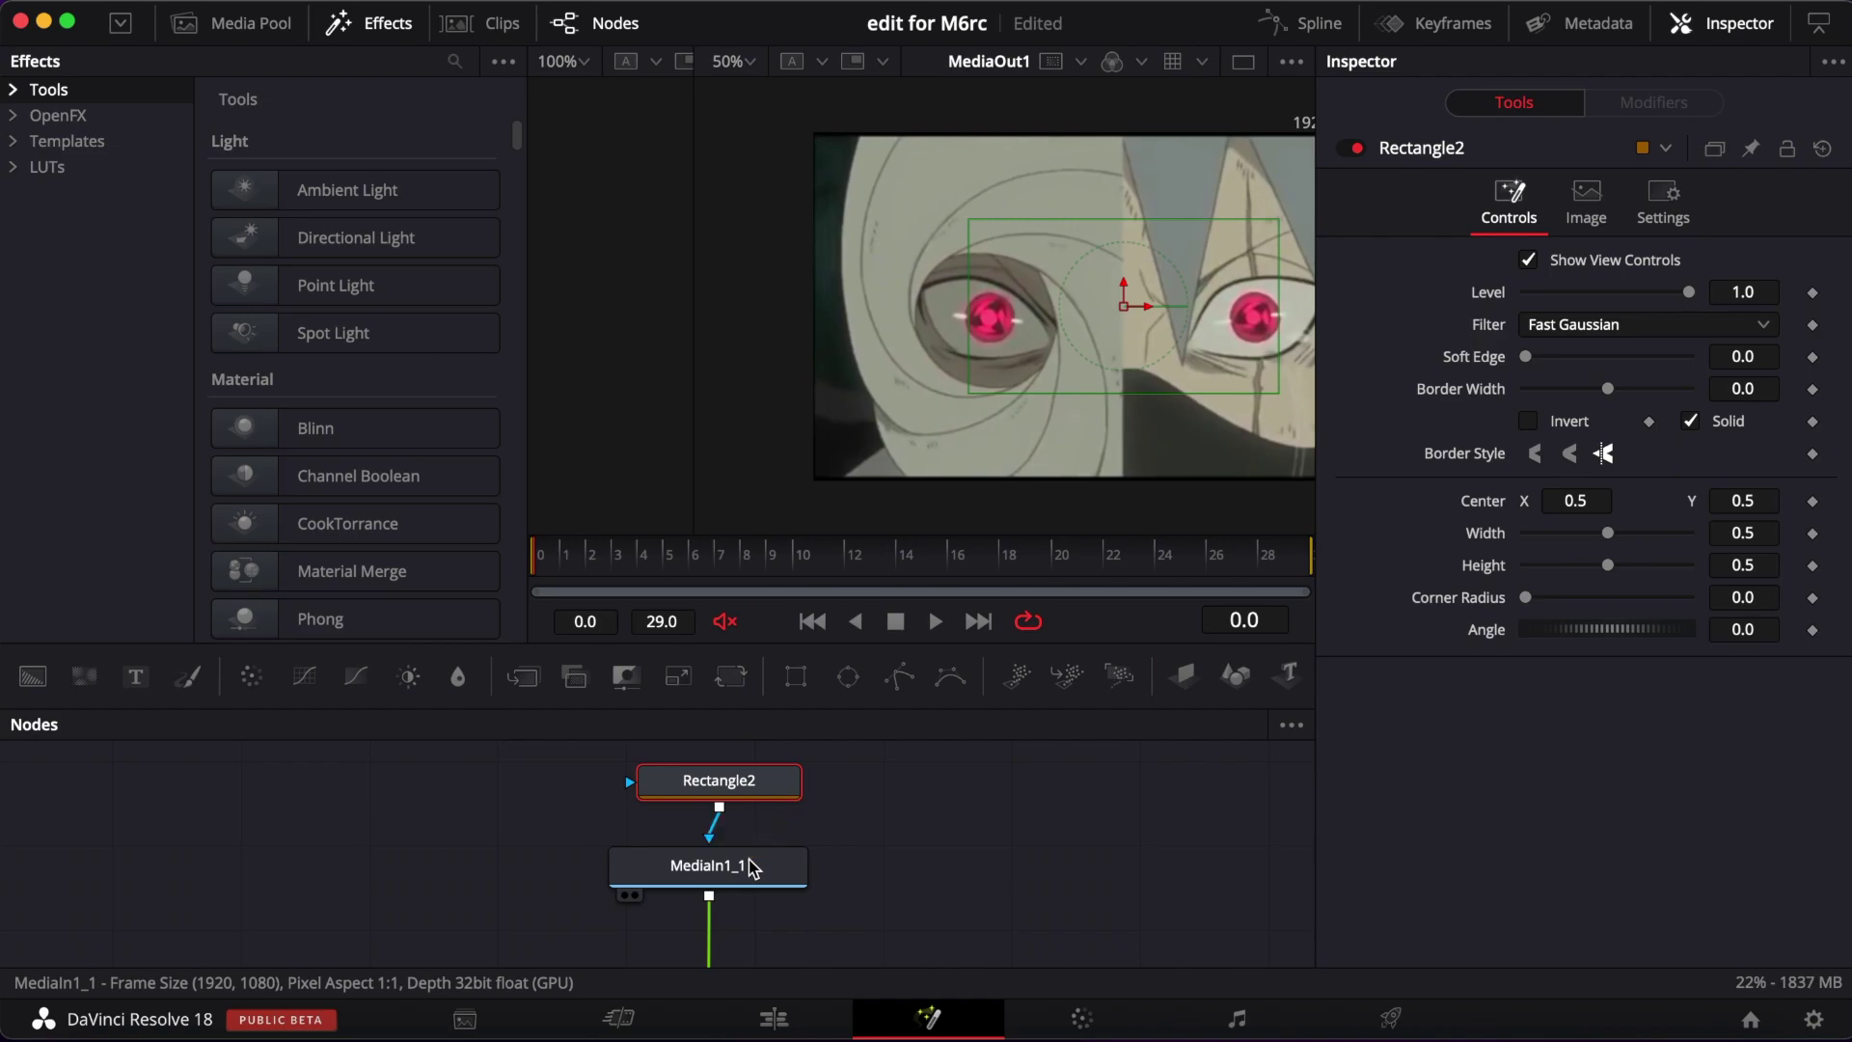
# Move Rectangle2 over the right half of the frame, to centre X 0.75.
pyautogui.scroll(1, 785, 835)
pyautogui.scroll(1, 784, 835)
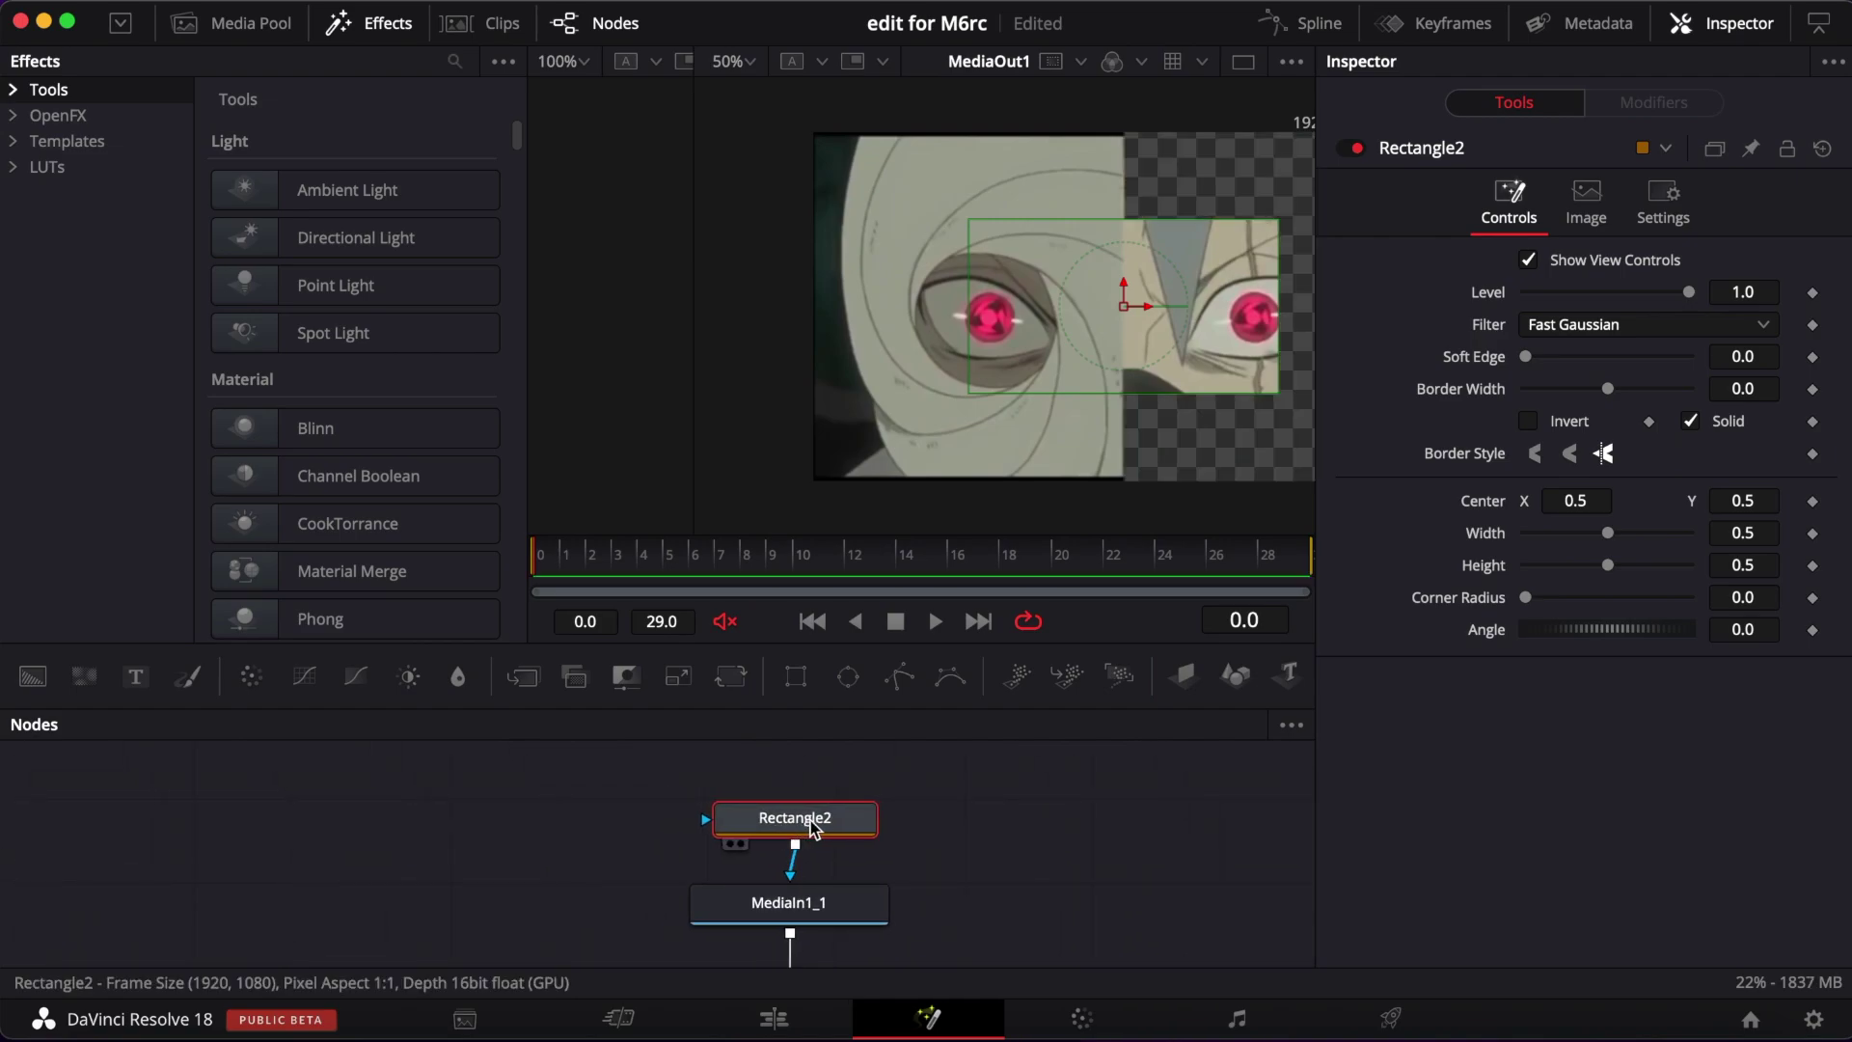
pyautogui.moveTo(810, 818); pyautogui.dragTo(808, 818)
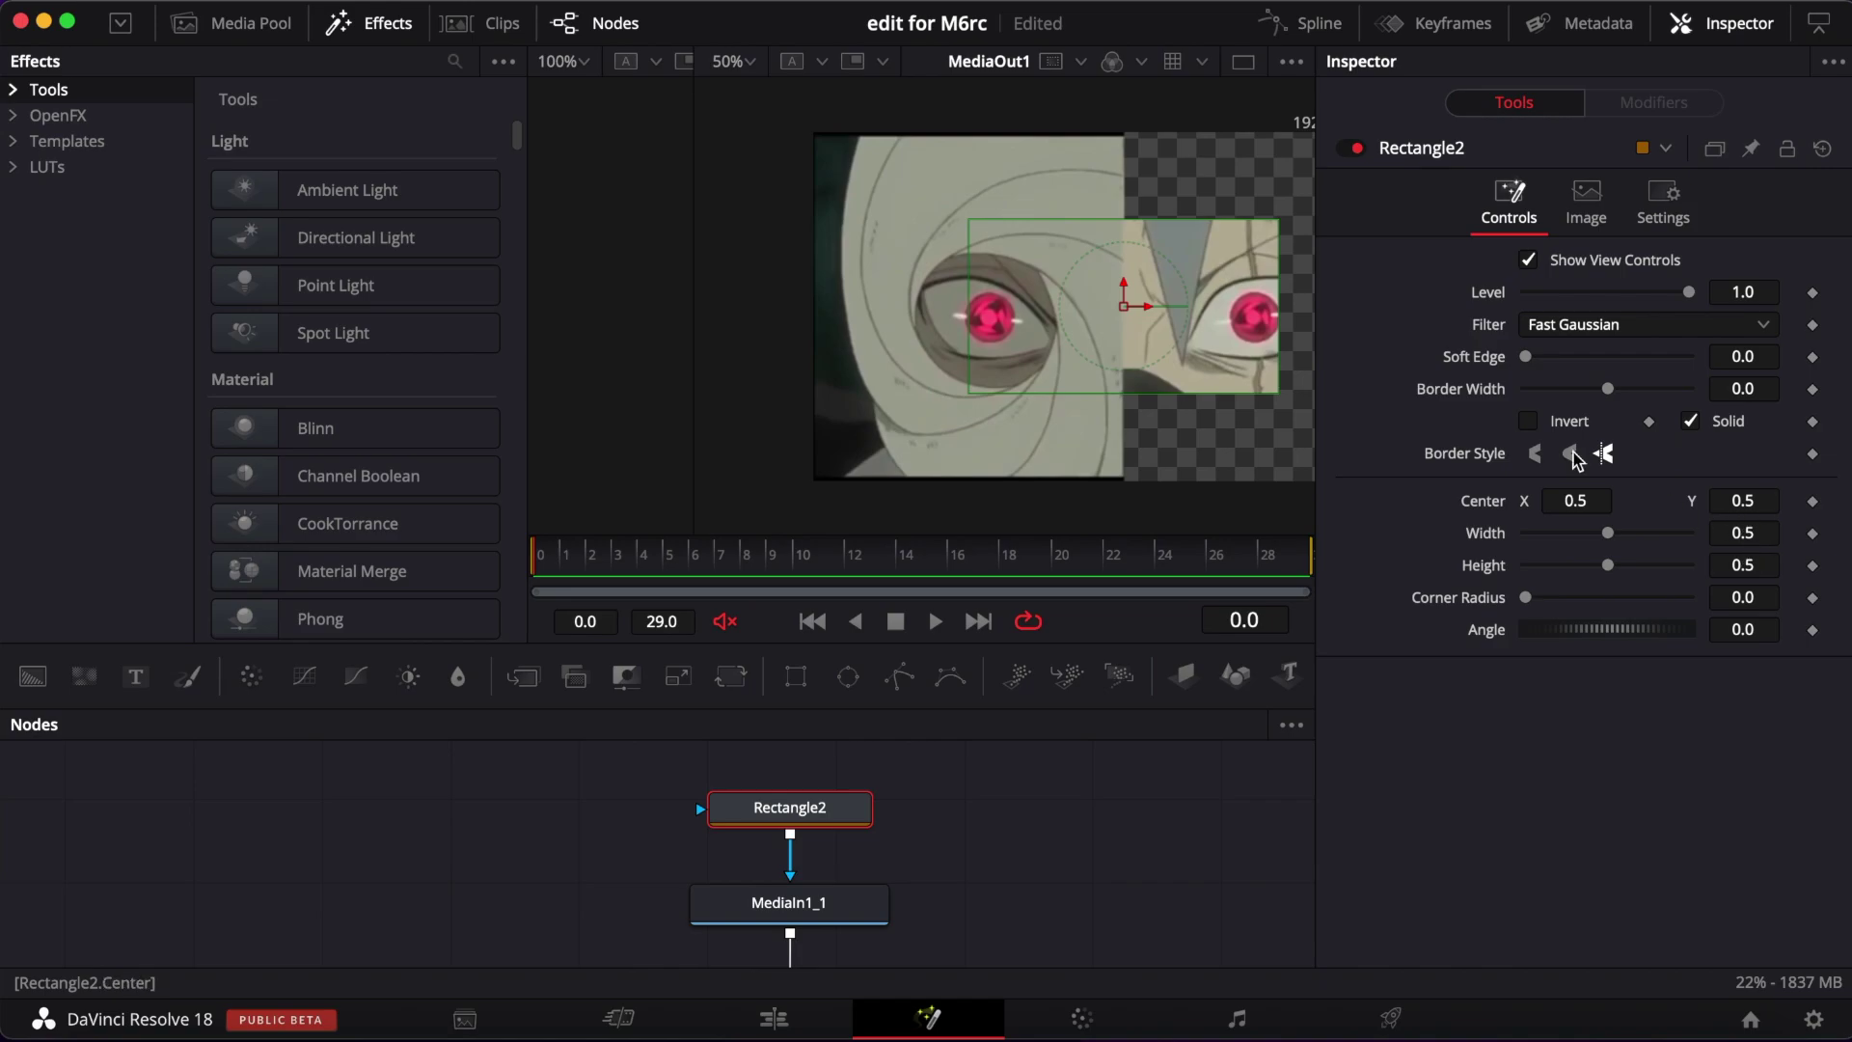
pyautogui.moveTo(1122, 305); pyautogui.dragTo(1298, 297)
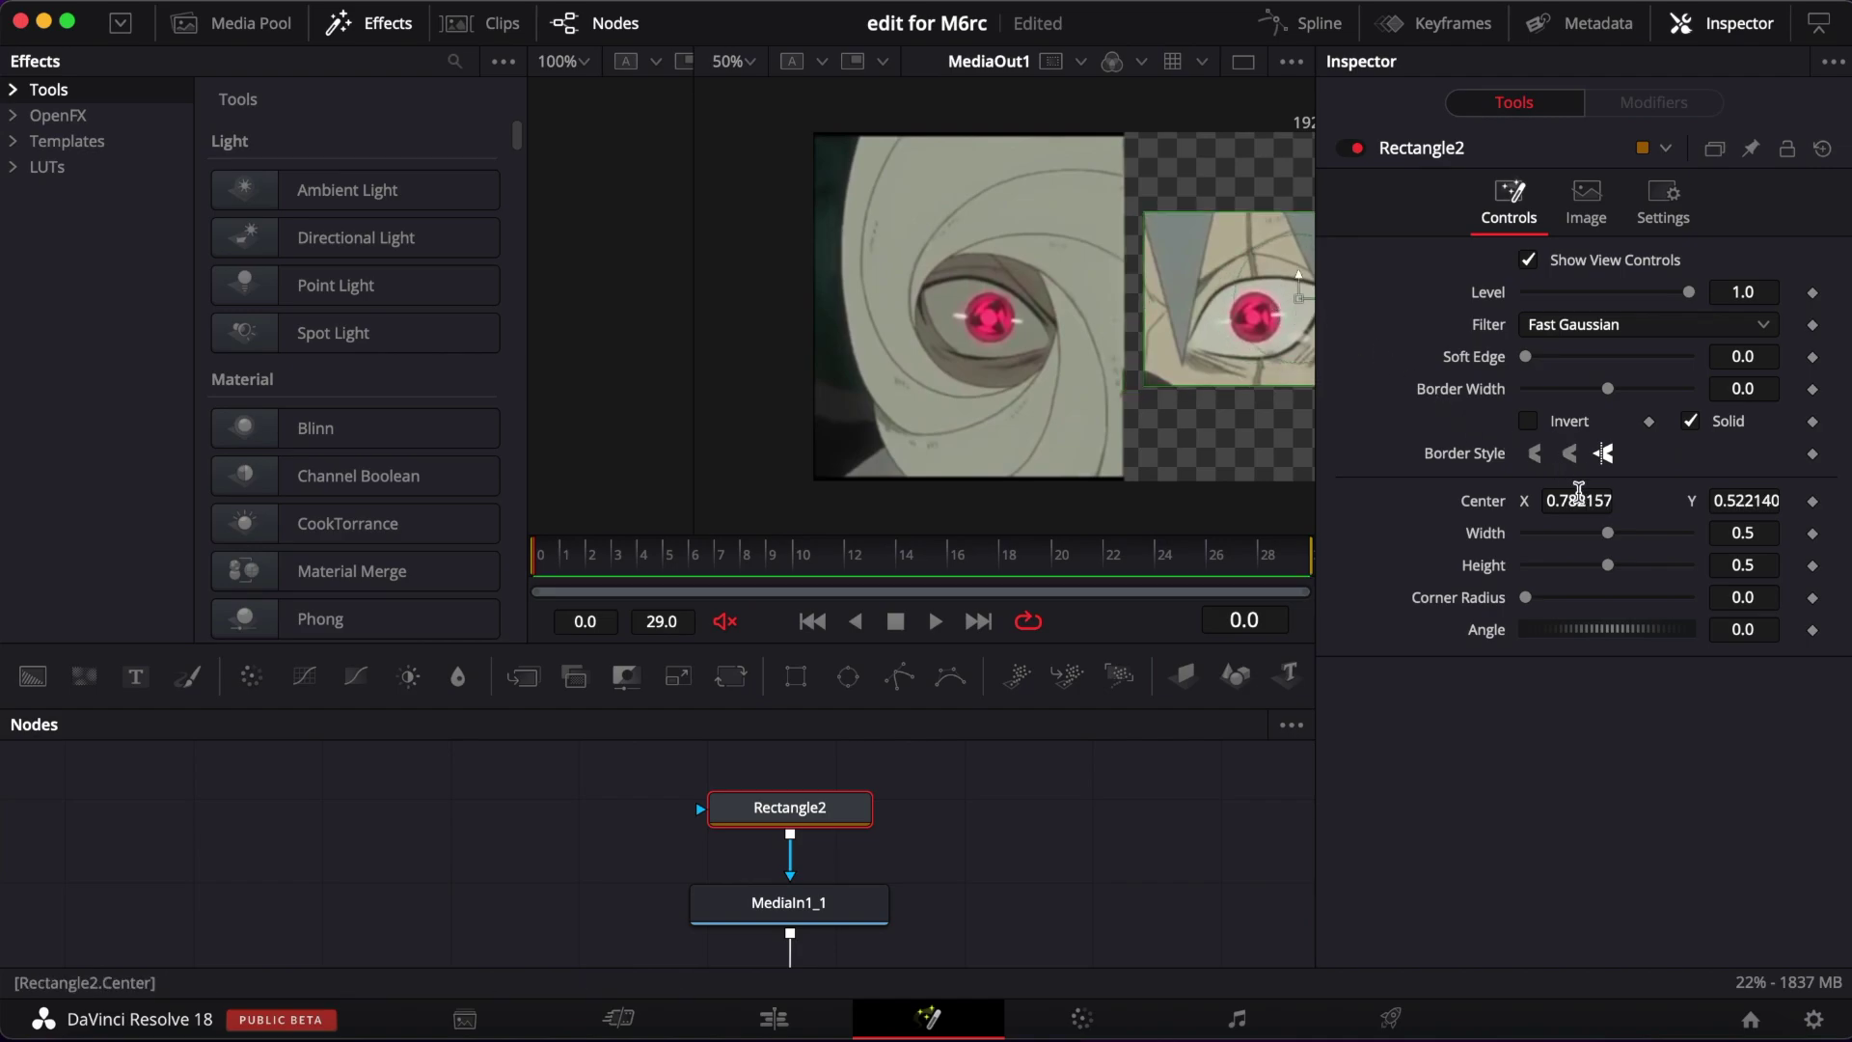
pyautogui.doubleClick(1502, 502)
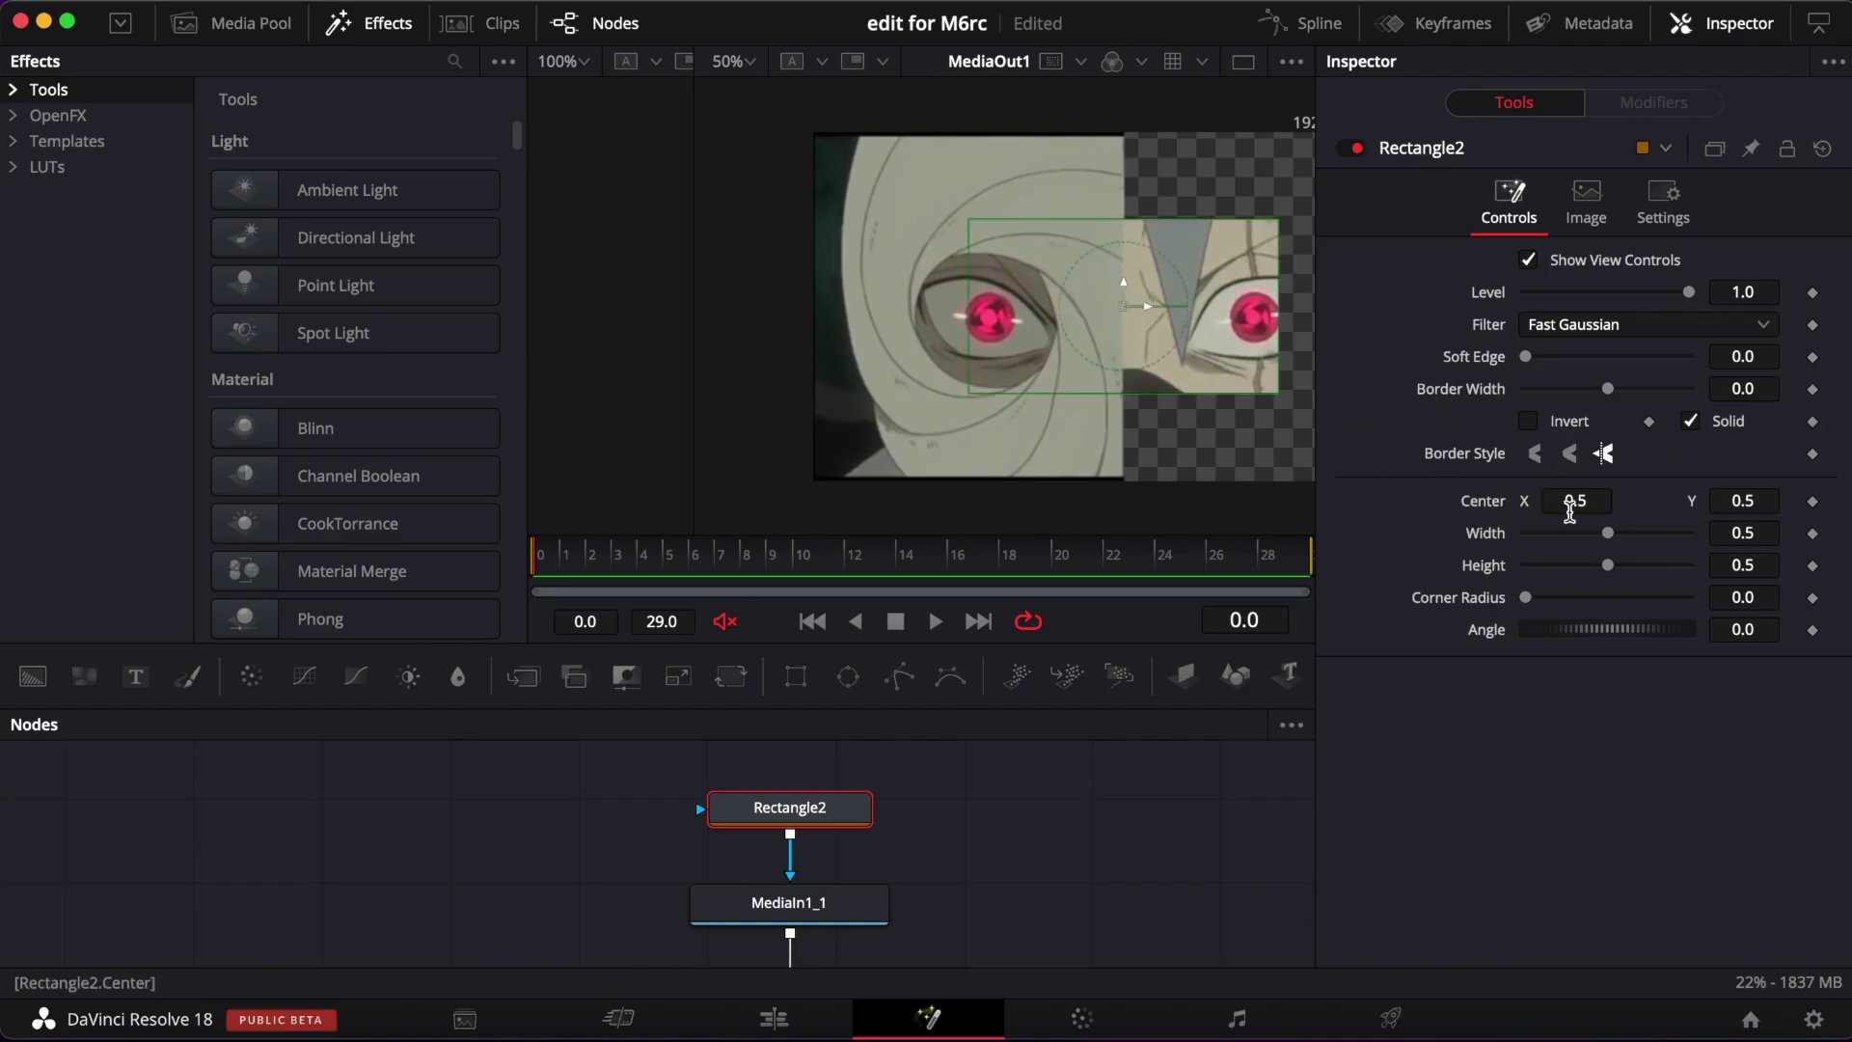
pyautogui.moveTo(1569, 511); pyautogui.dragTo(1673, 511)
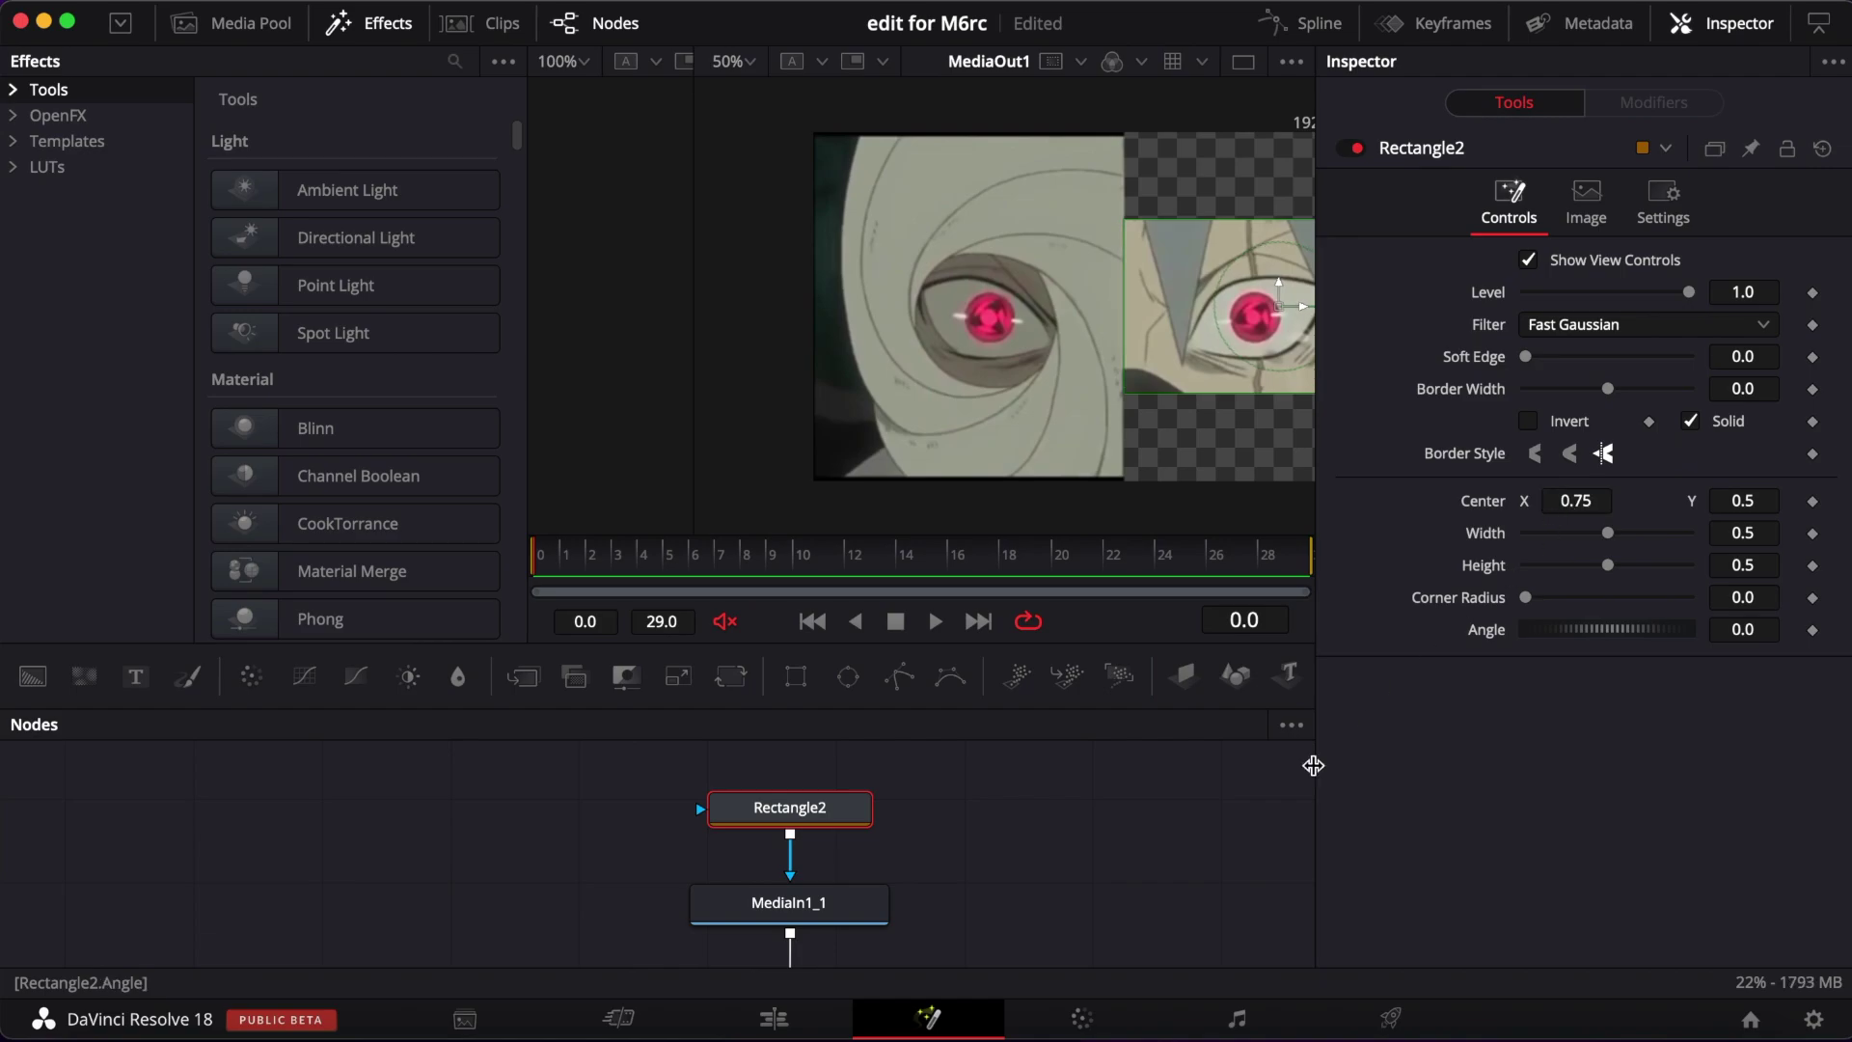
pyautogui.click(1146, 874)
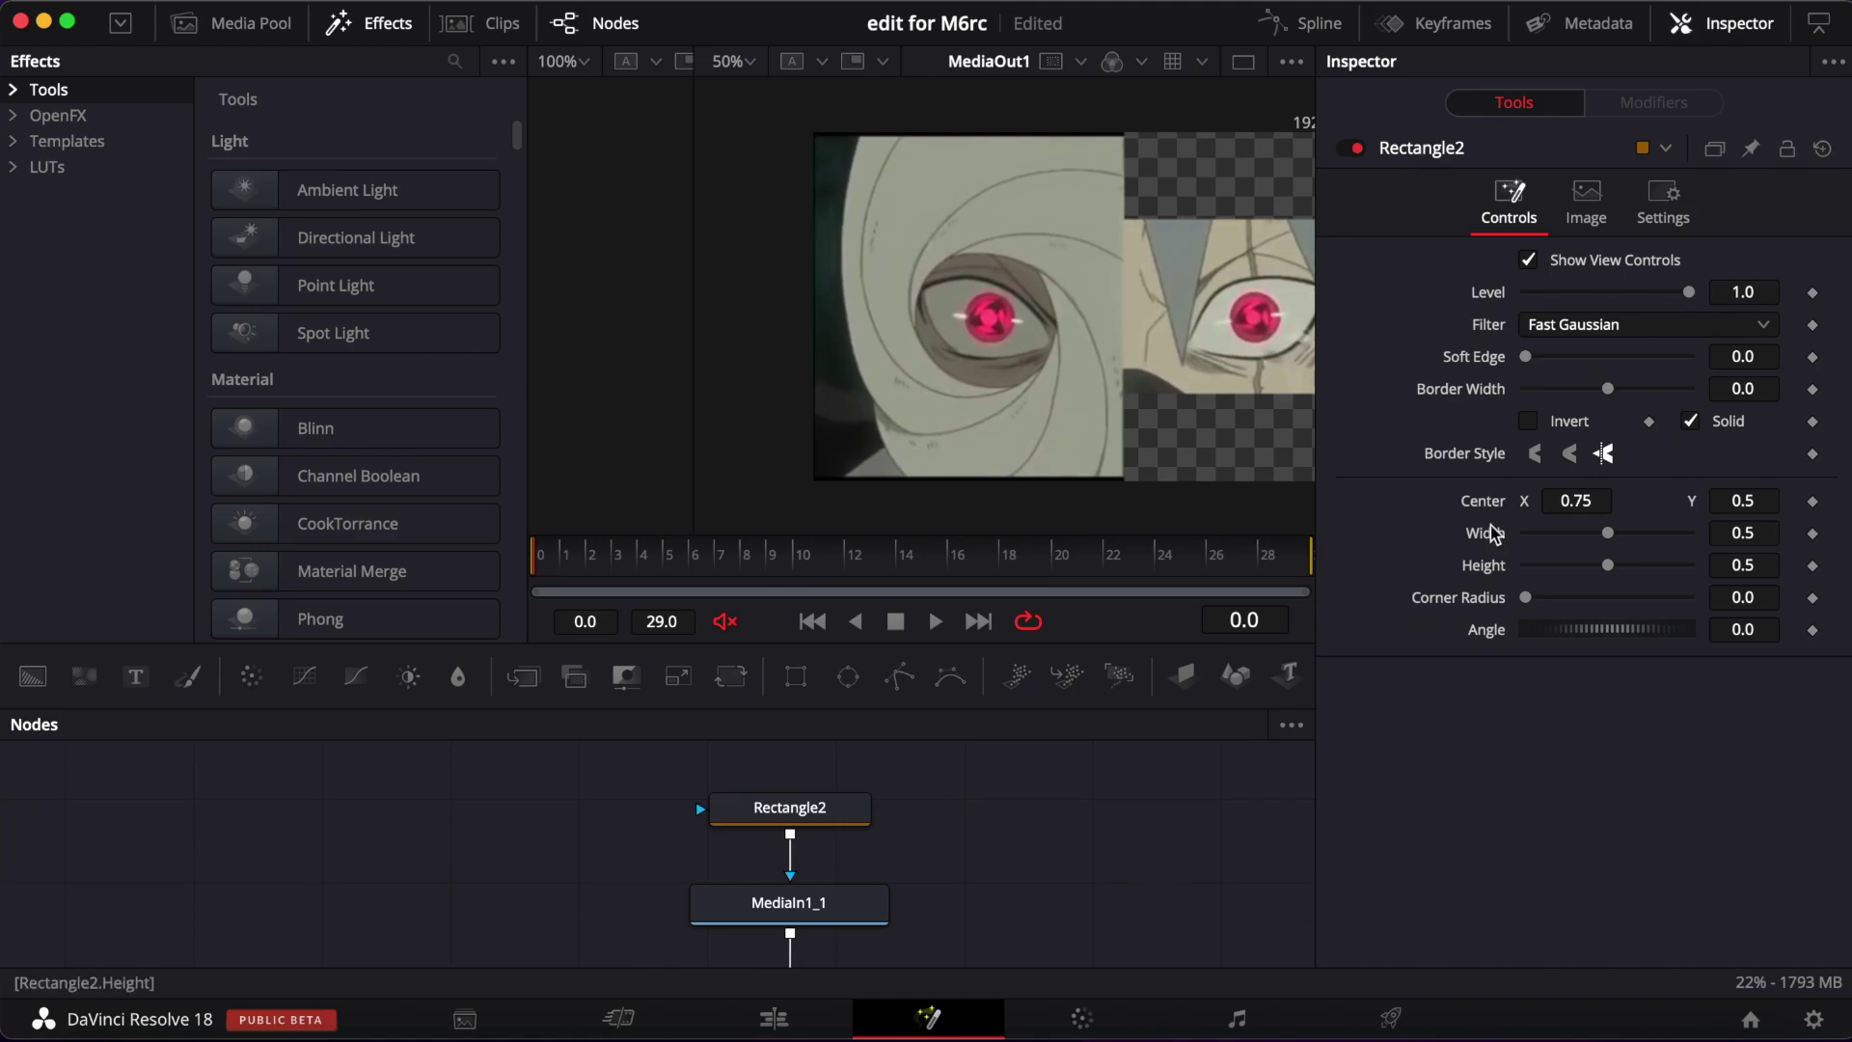
# Set Rectangle2's height to 5.0 and fit the split-screen to the viewer.
pyautogui.click(868, 818)
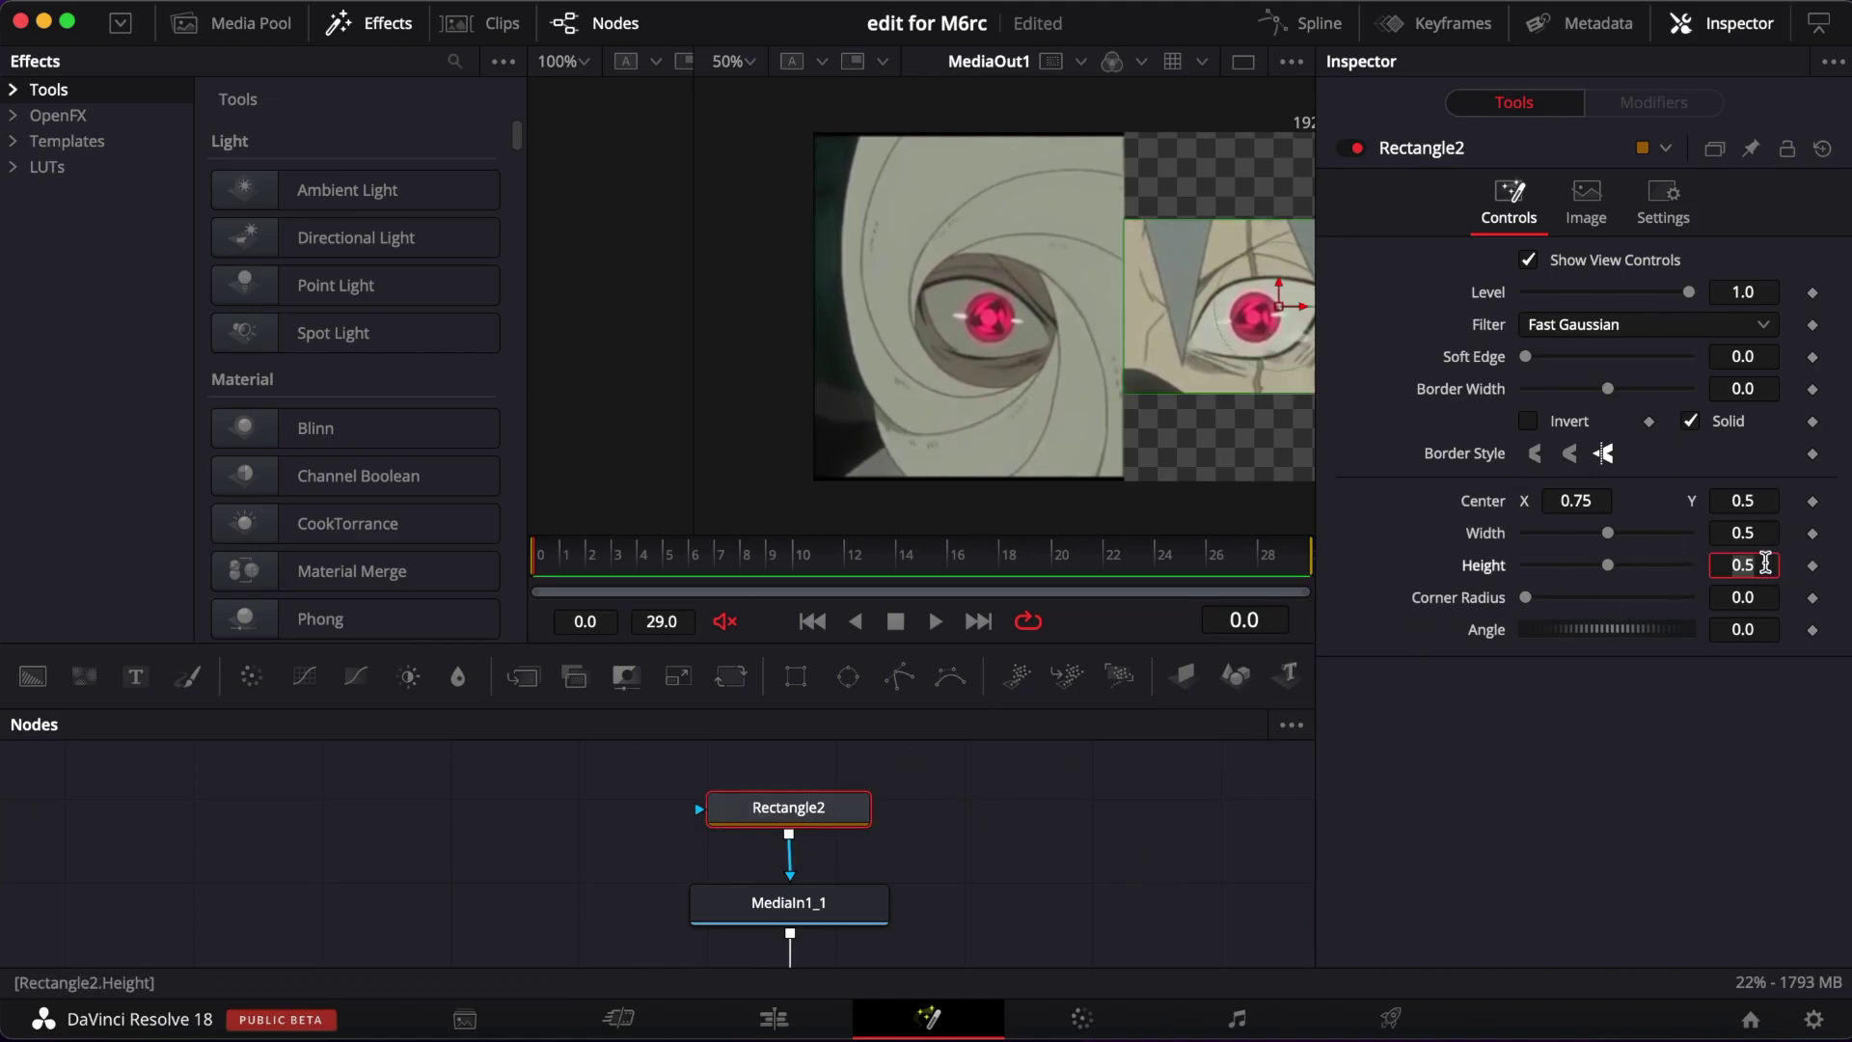
pyautogui.write('5')
pyautogui.press('Tab')
pyautogui.click(1696, 820)
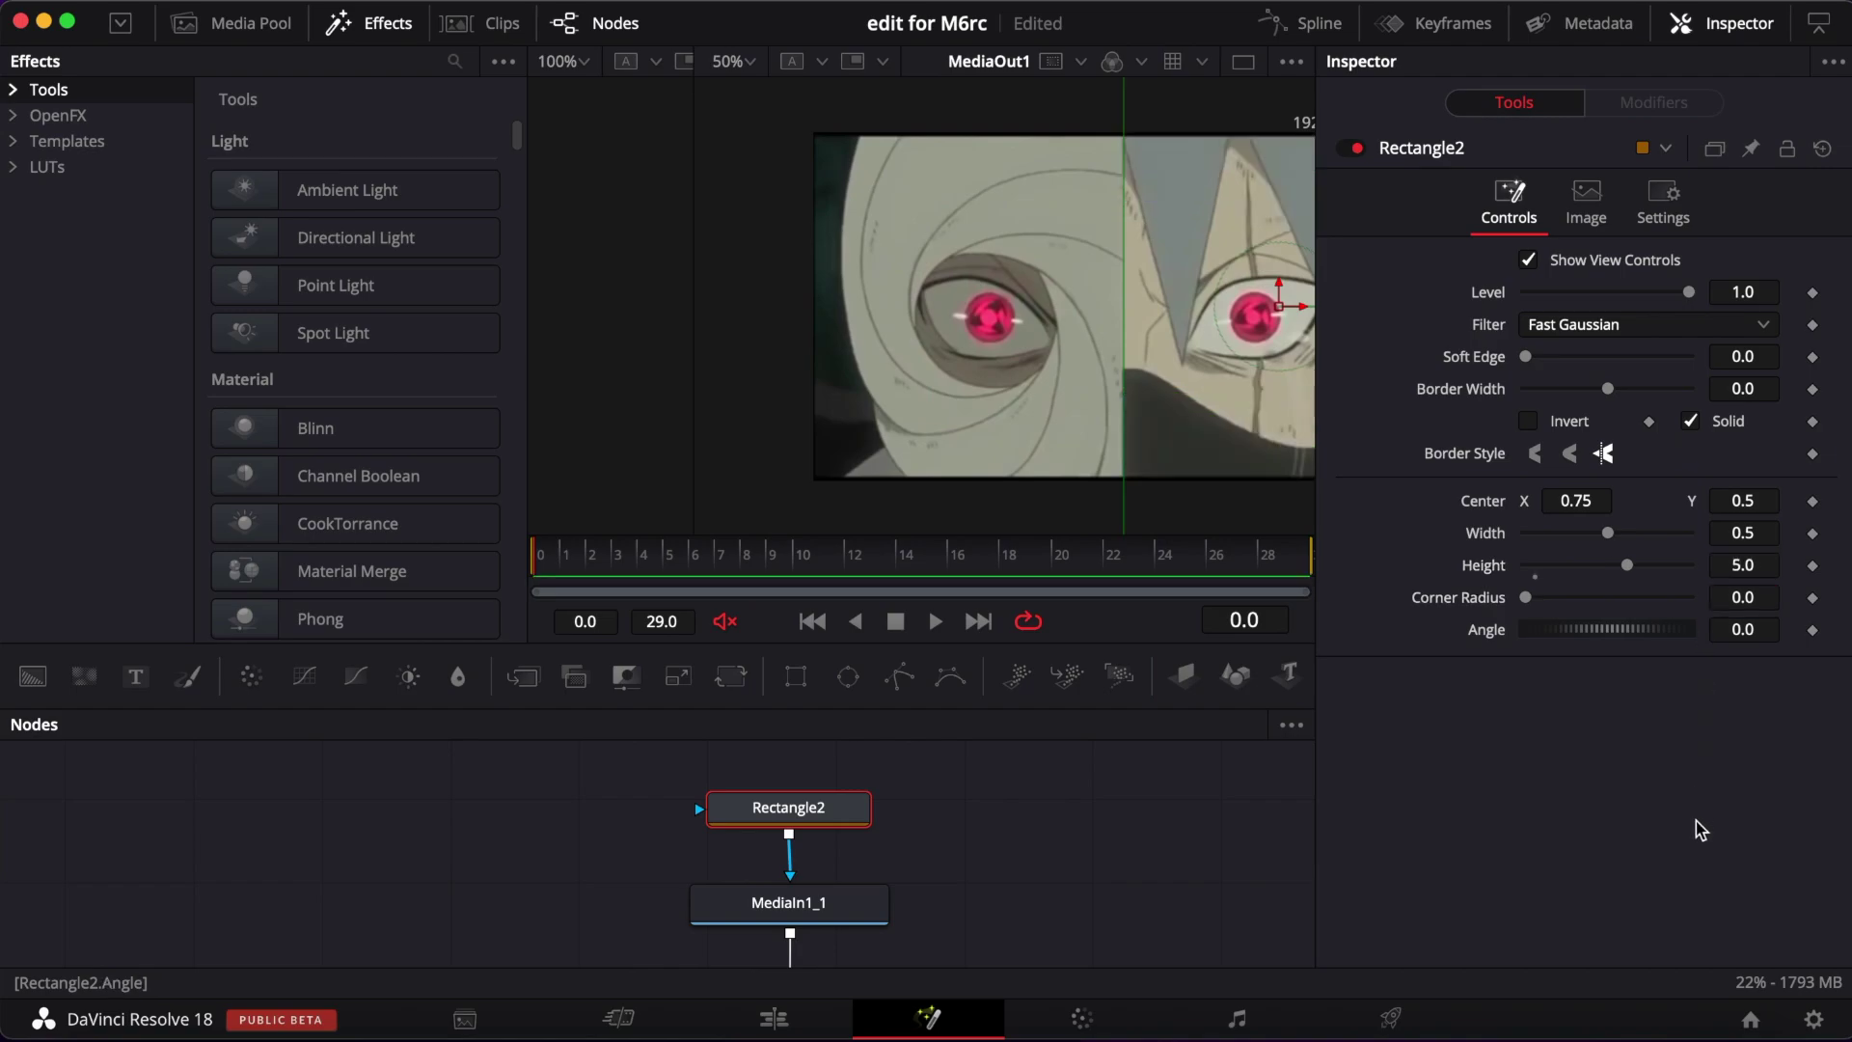
pyautogui.click(1162, 770)
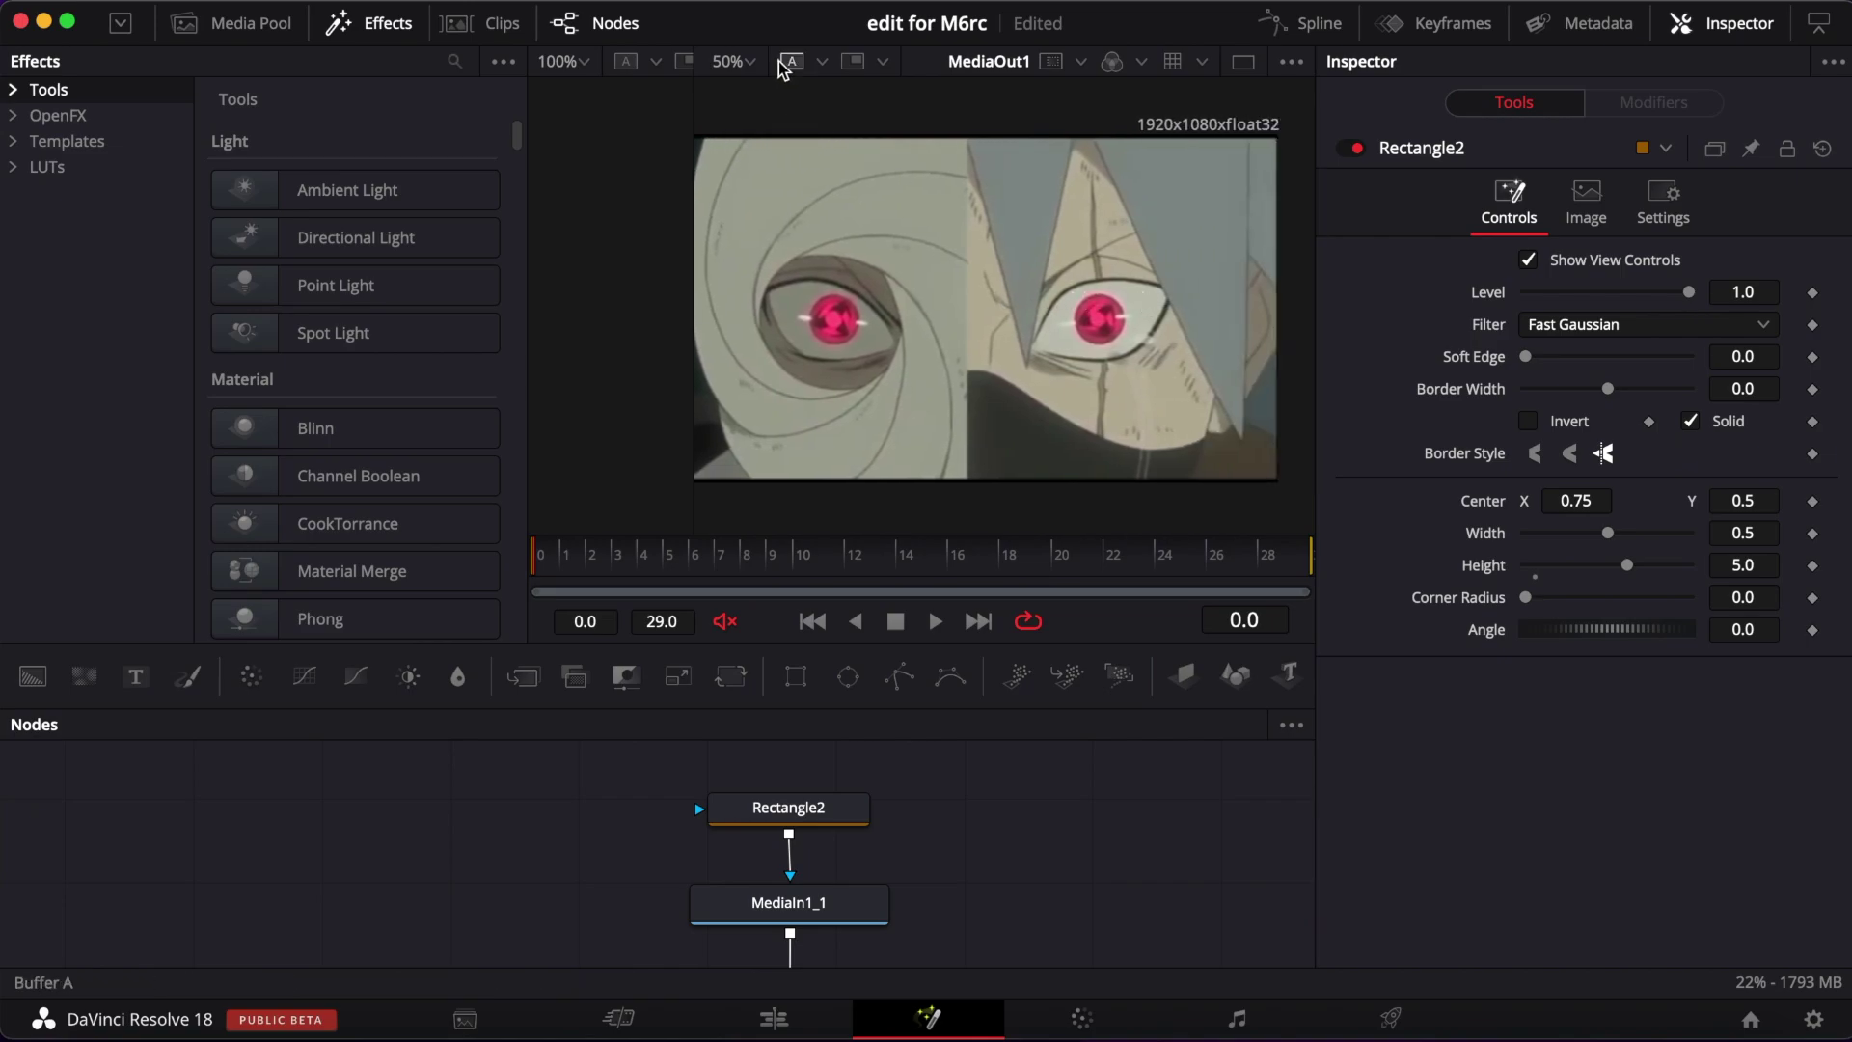
pyautogui.click(733, 61)
pyautogui.click(743, 93)
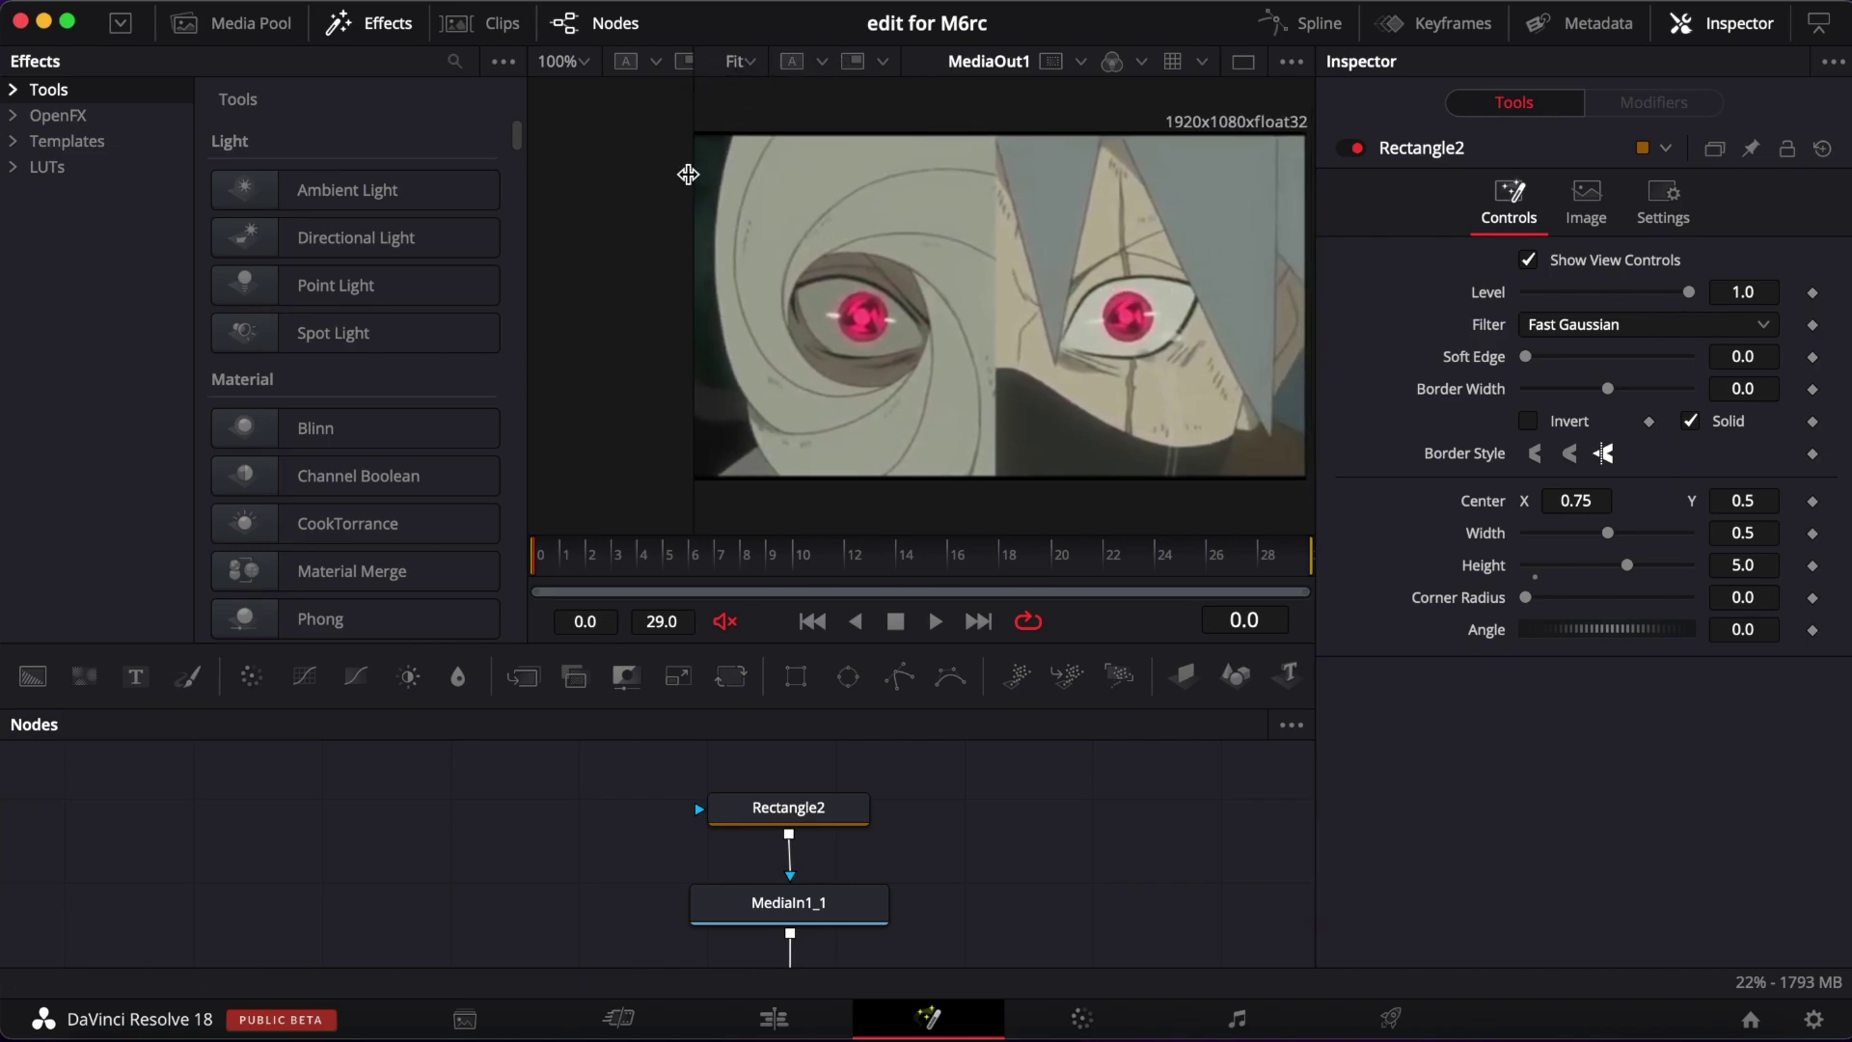
# Switch to a single enlarged viewer.
pyautogui.click(1243, 61)
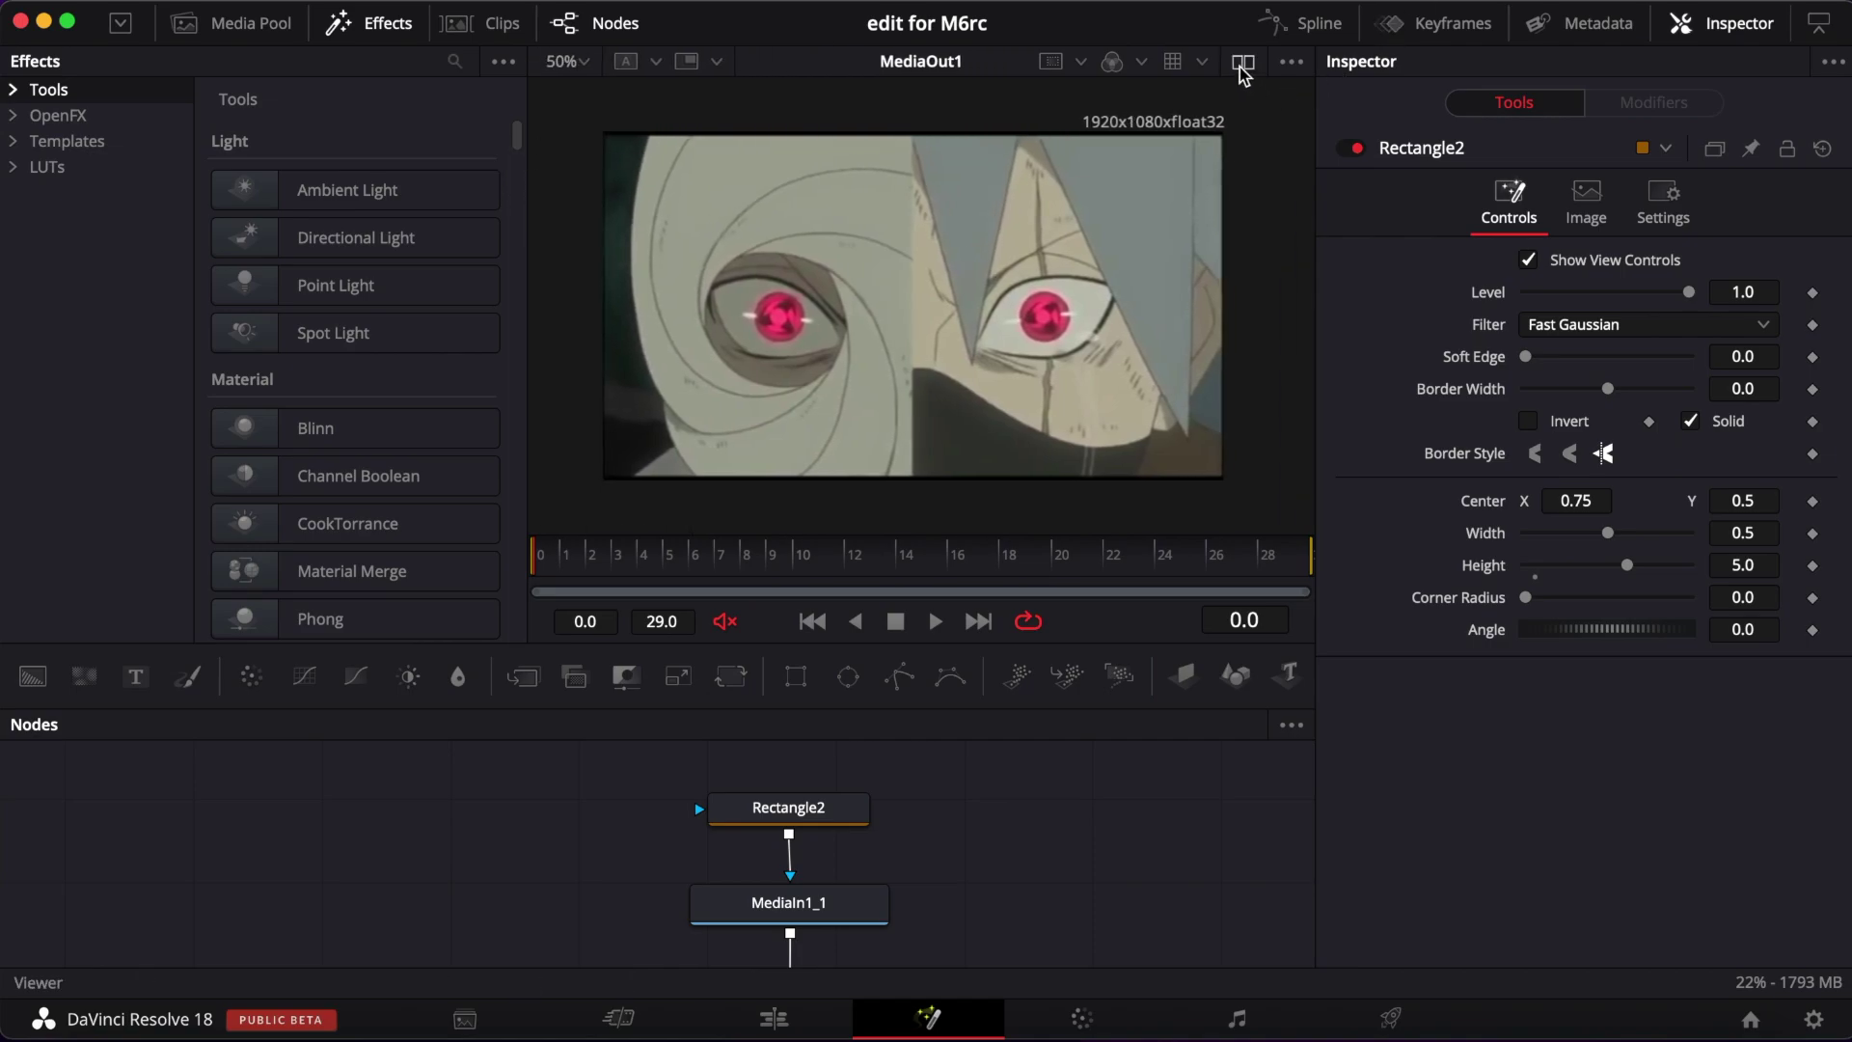
pyautogui.scroll(-3, 921, 800)
pyautogui.hscroll(-2, 924, 791)
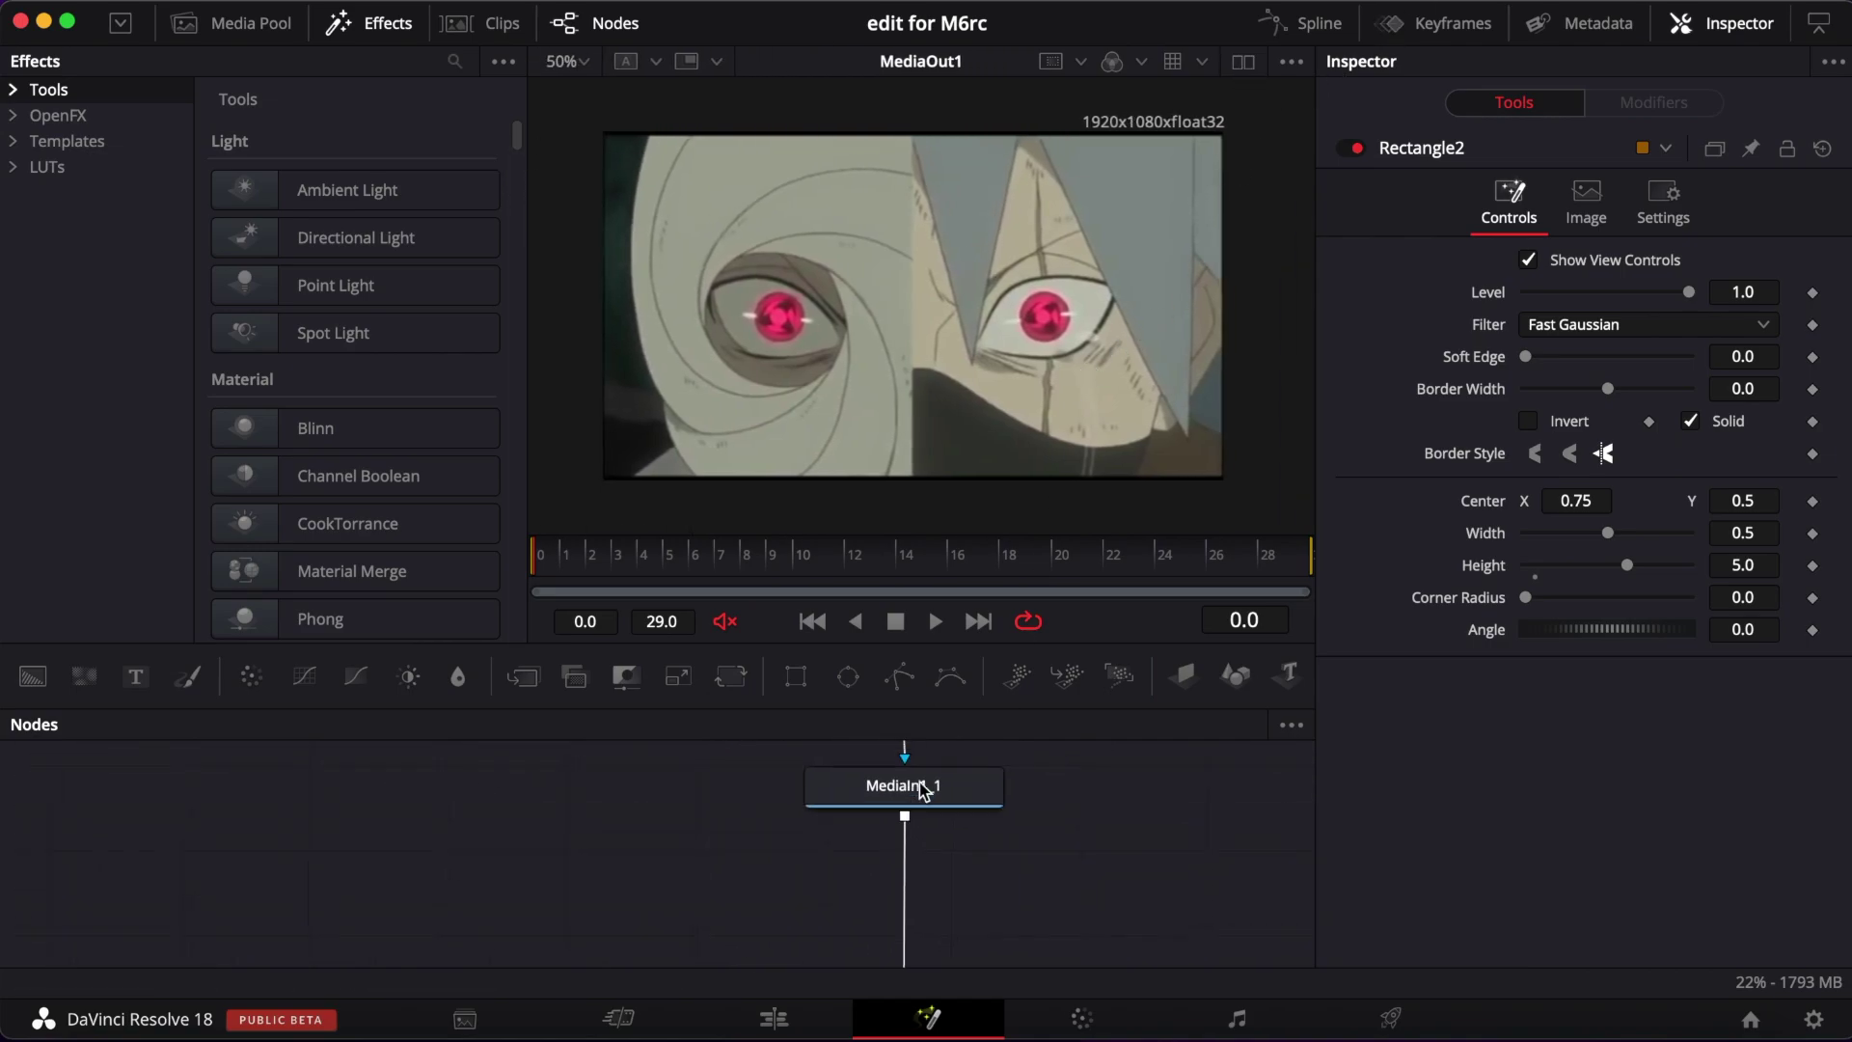
pyautogui.scroll(3, 924, 791)
pyautogui.hscroll(1, 924, 791)
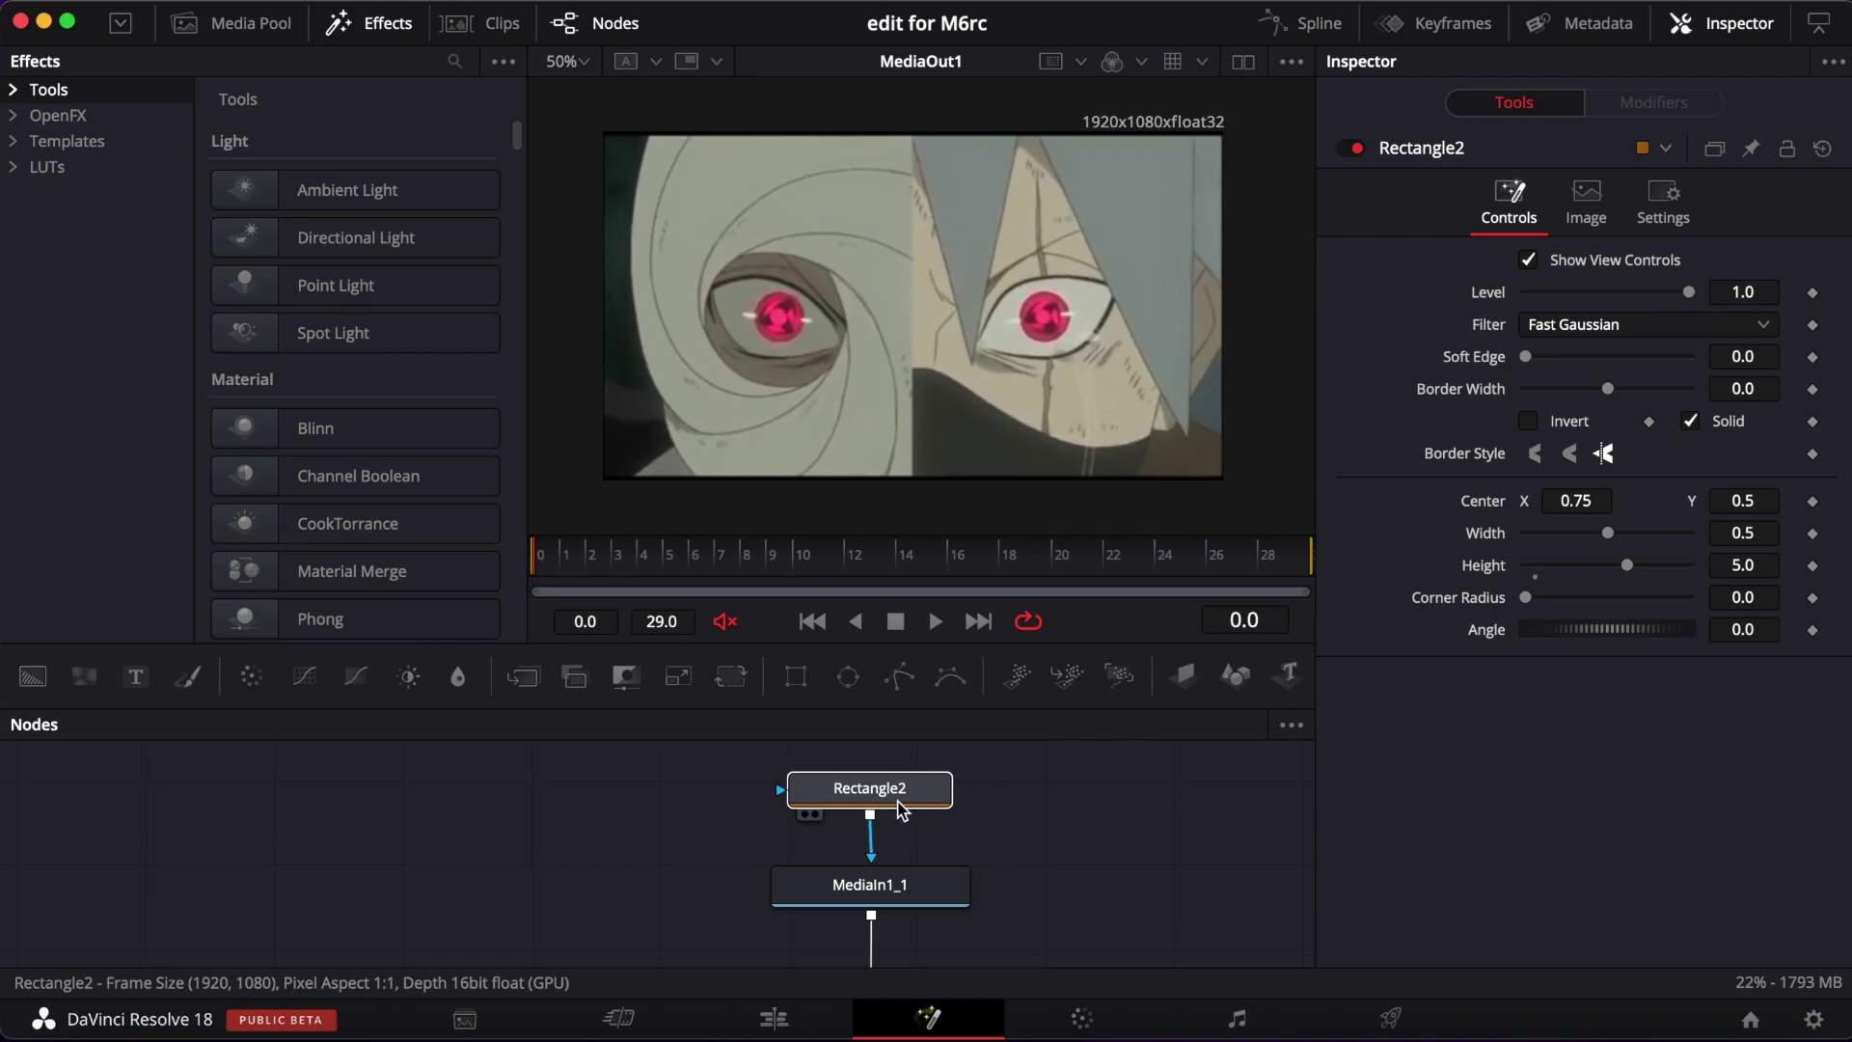
# Keyframe Rectangle2's centre at frames 0 and 29, keeping X at 0.75.
pyautogui.click(899, 806)
pyautogui.click(1811, 504)
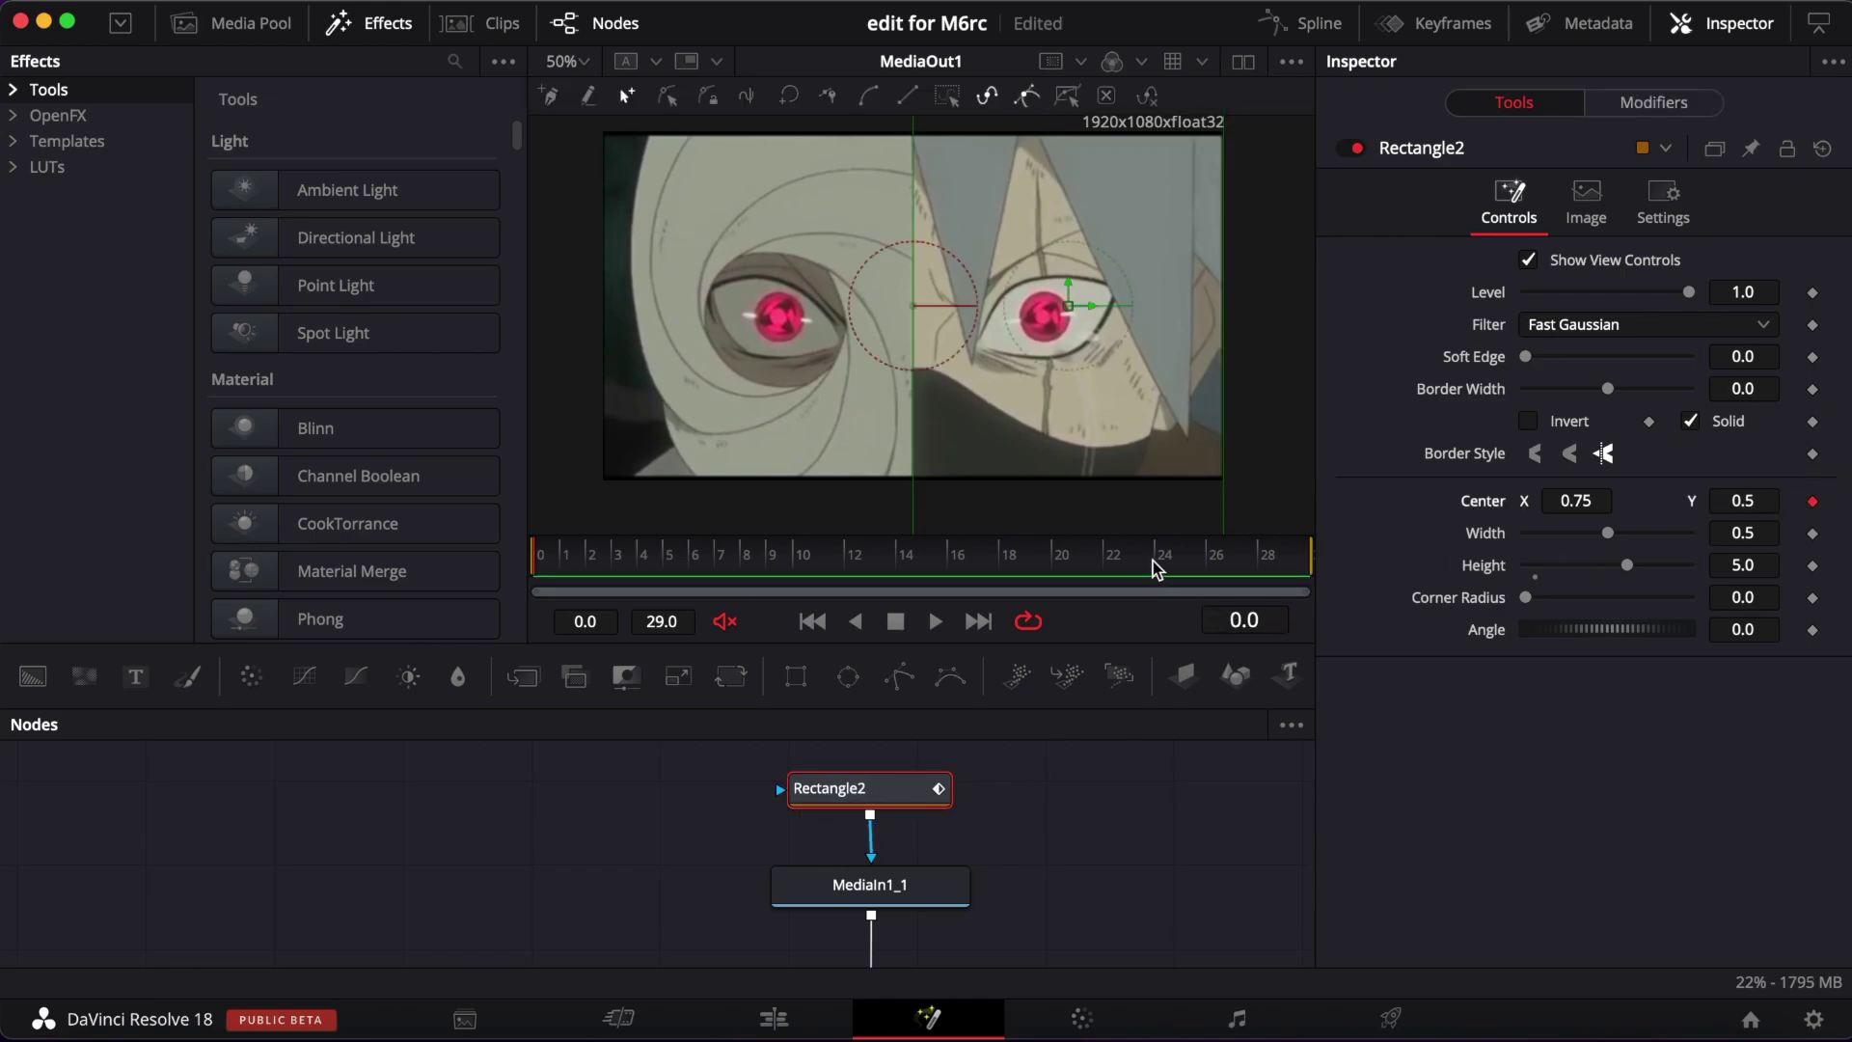
pyautogui.moveTo(1159, 571); pyautogui.dragTo(1207, 571)
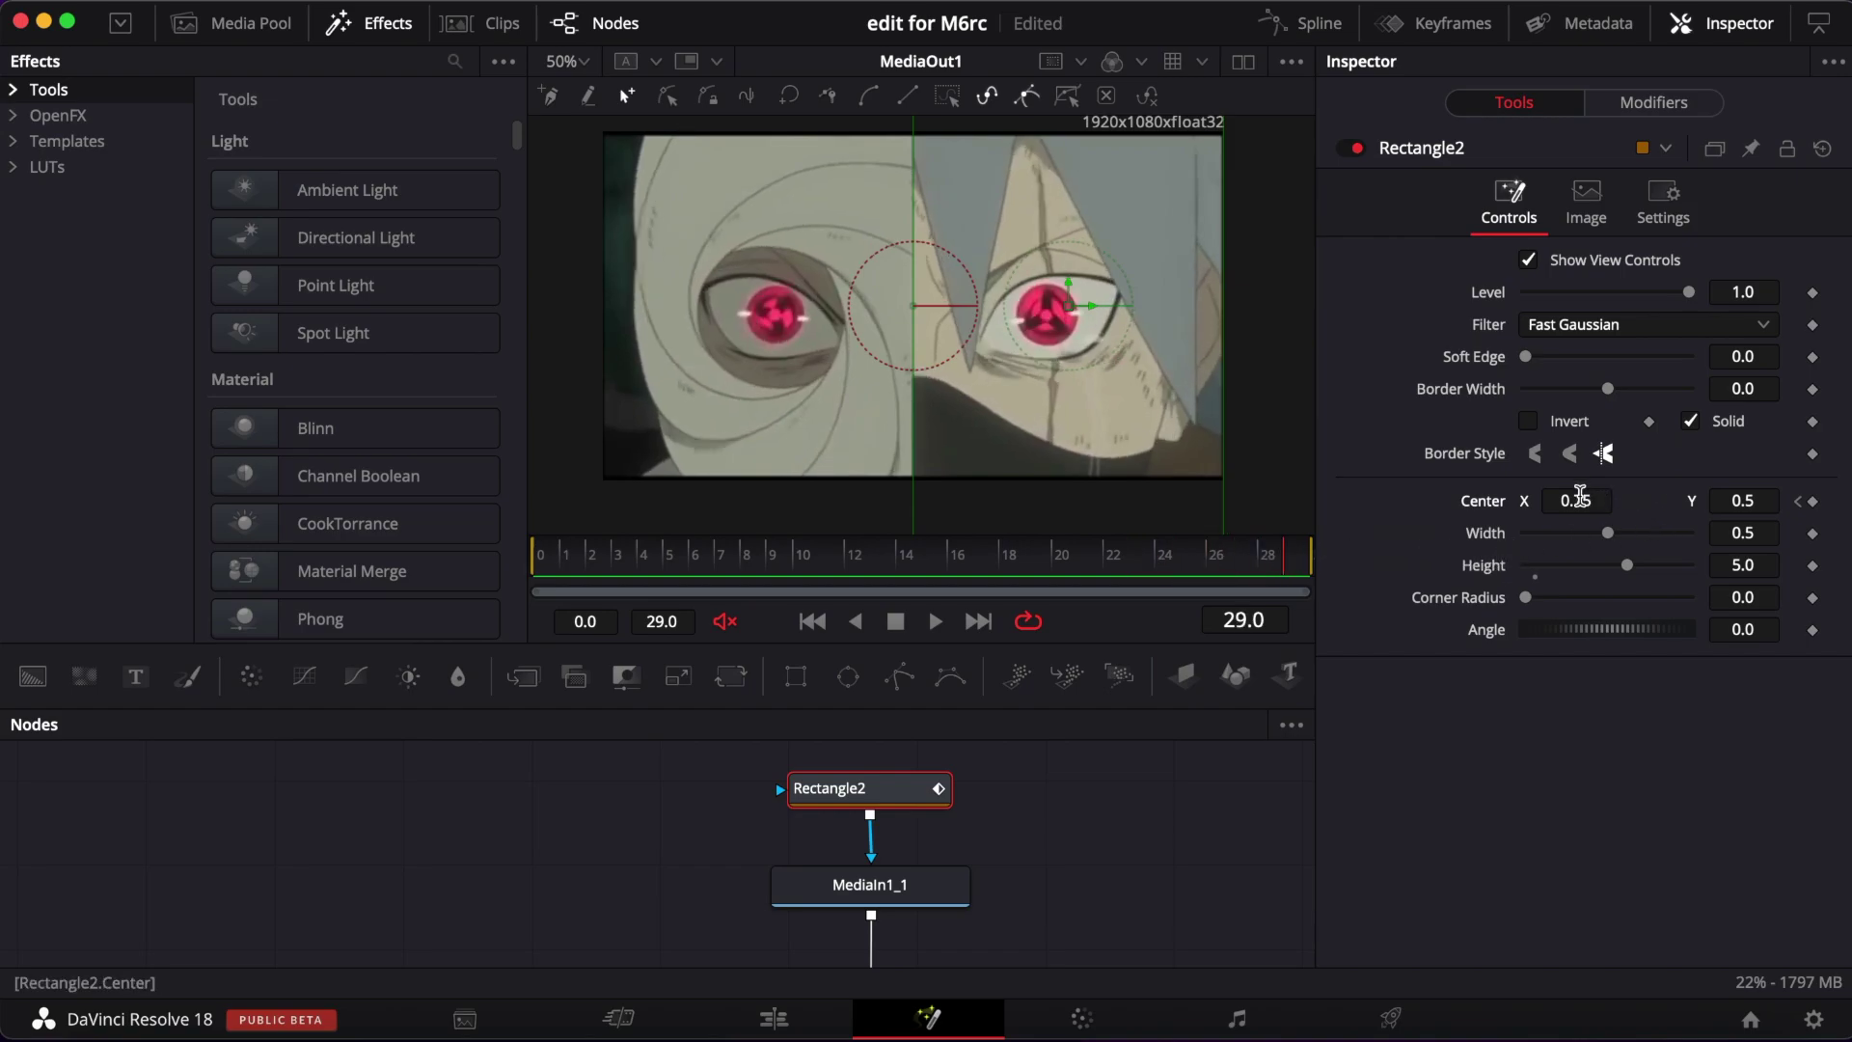
pyautogui.moveTo(1580, 496); pyautogui.dragTo(1698, 496)
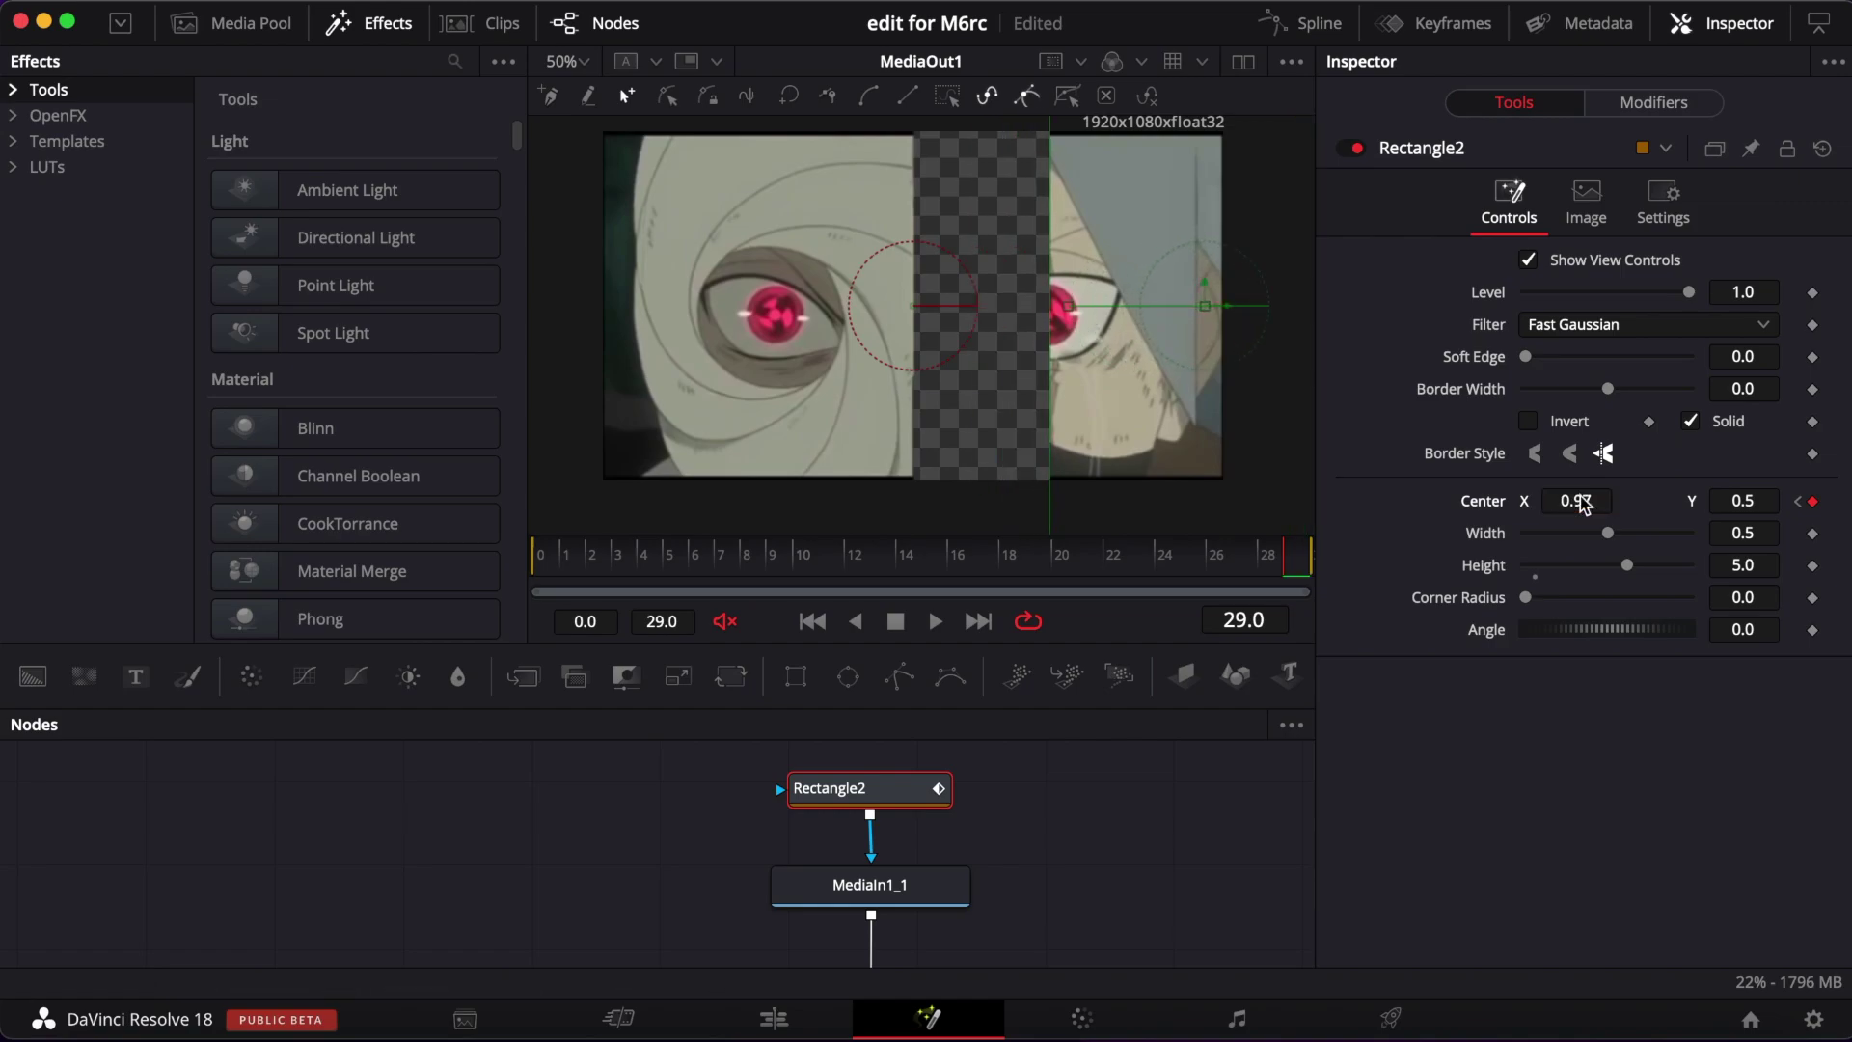
pyautogui.moveTo(1583, 503); pyautogui.dragTo(1528, 502)
pyautogui.click(1799, 503)
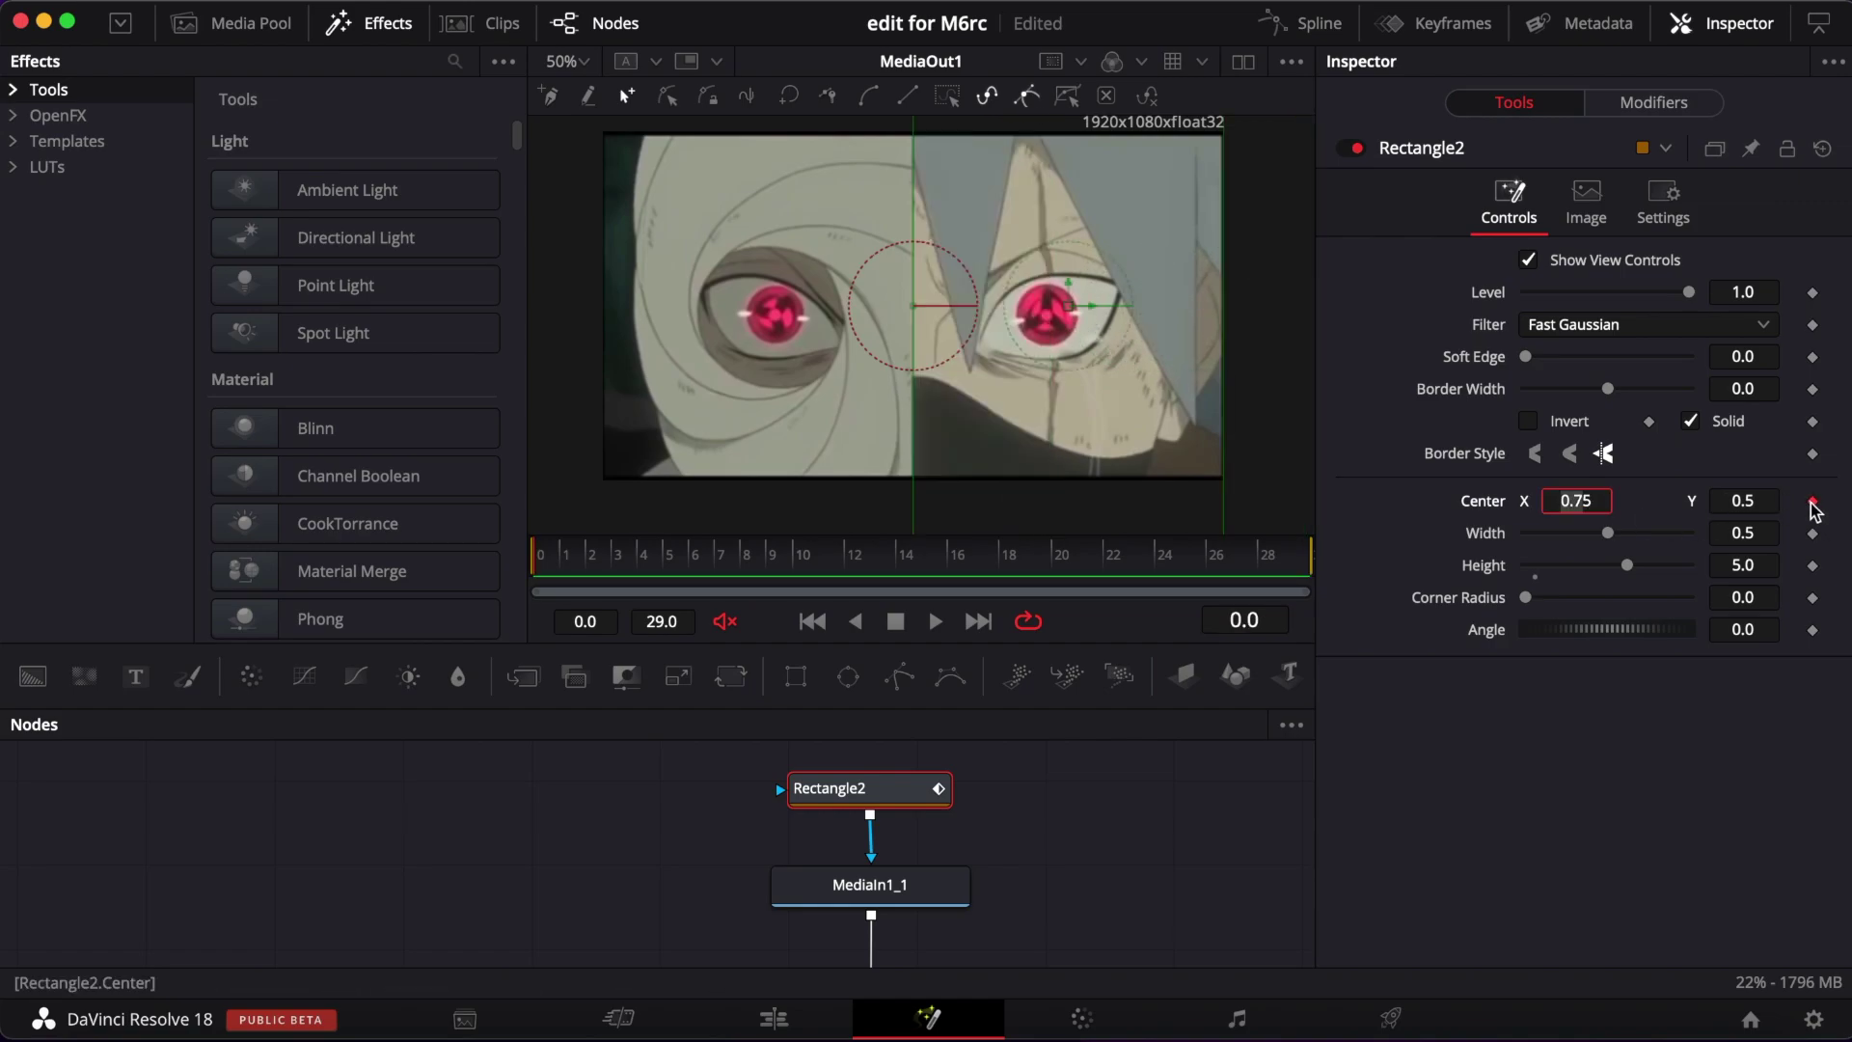
# Add a Transform1 node feeding Merge1.
pyautogui.scroll(-2, 858, 801)
pyautogui.scroll(-2, 854, 804)
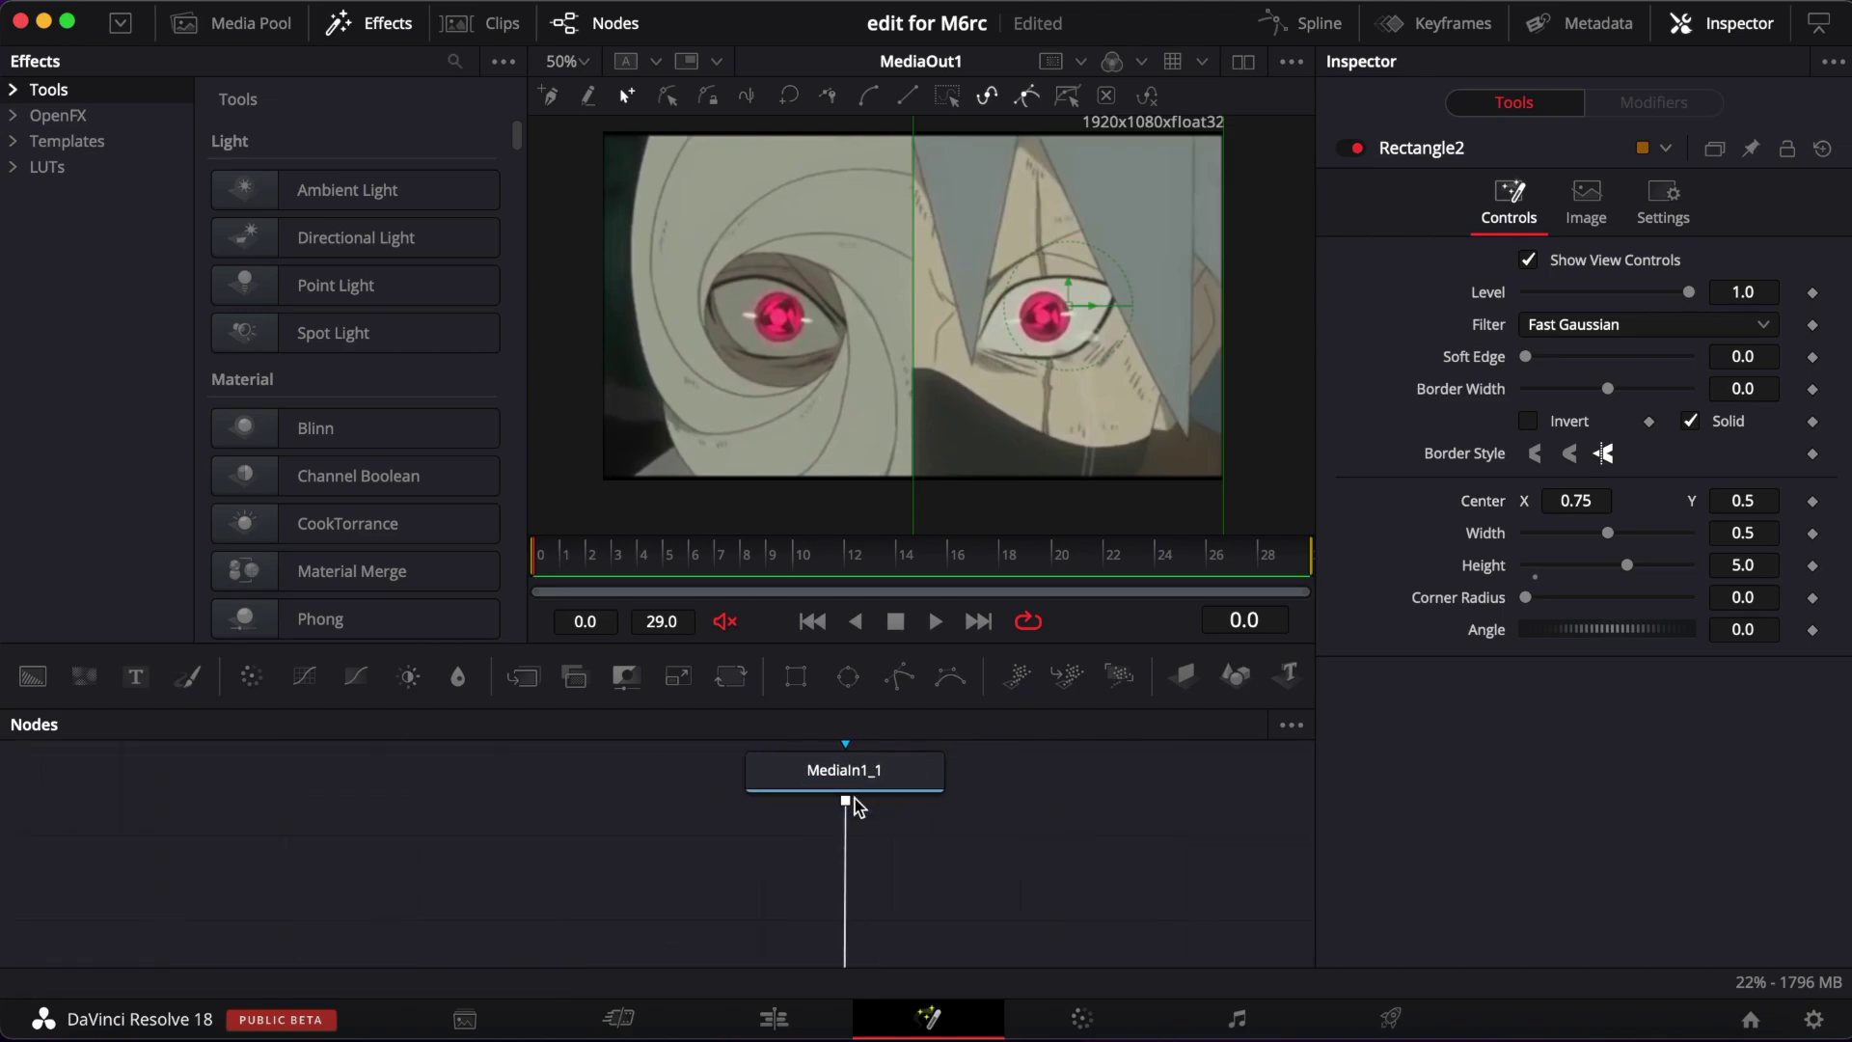
pyautogui.scroll(-3, 873, 800)
pyautogui.moveTo(730, 676); pyautogui.dragTo(808, 837)
# Animate Transform1's centre X from 0.5 at frame 0 to 1.107 at frame 29.
pyautogui.scroll(-3, 829, 829)
pyautogui.scroll(2, 841, 807)
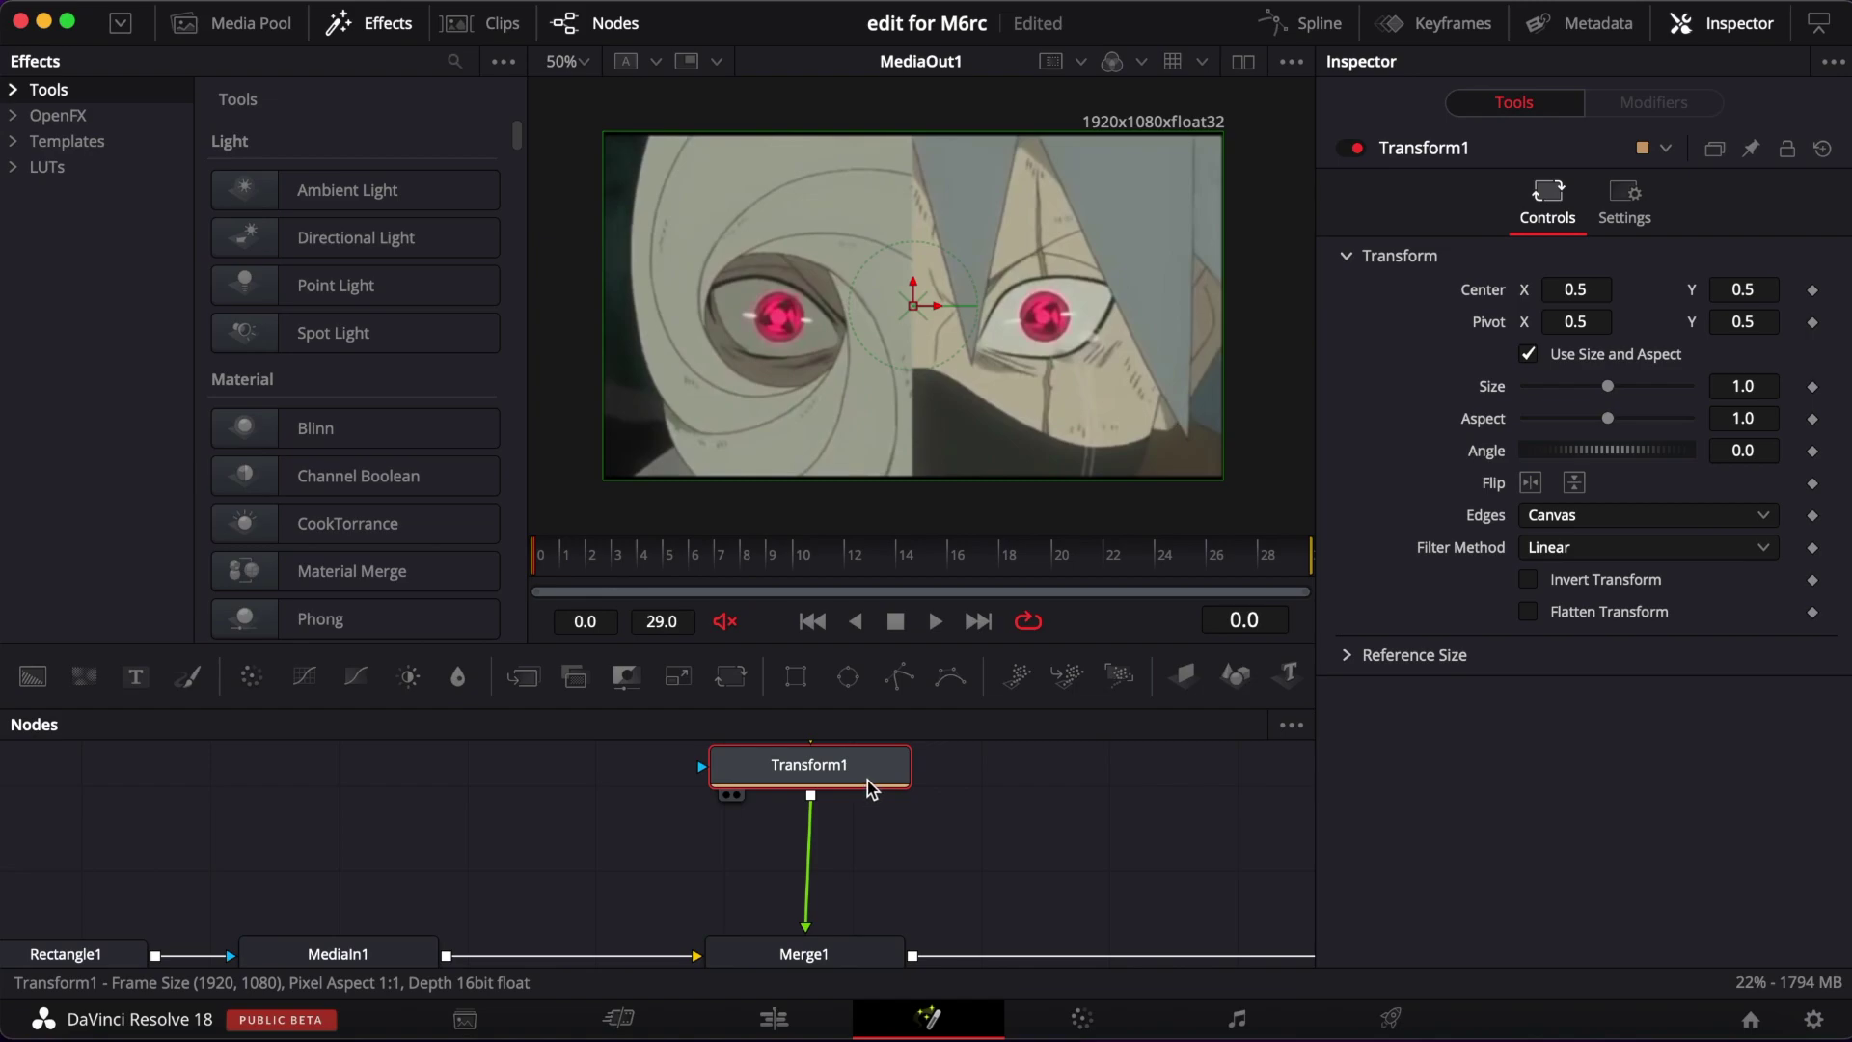
pyautogui.scroll(2, 864, 779)
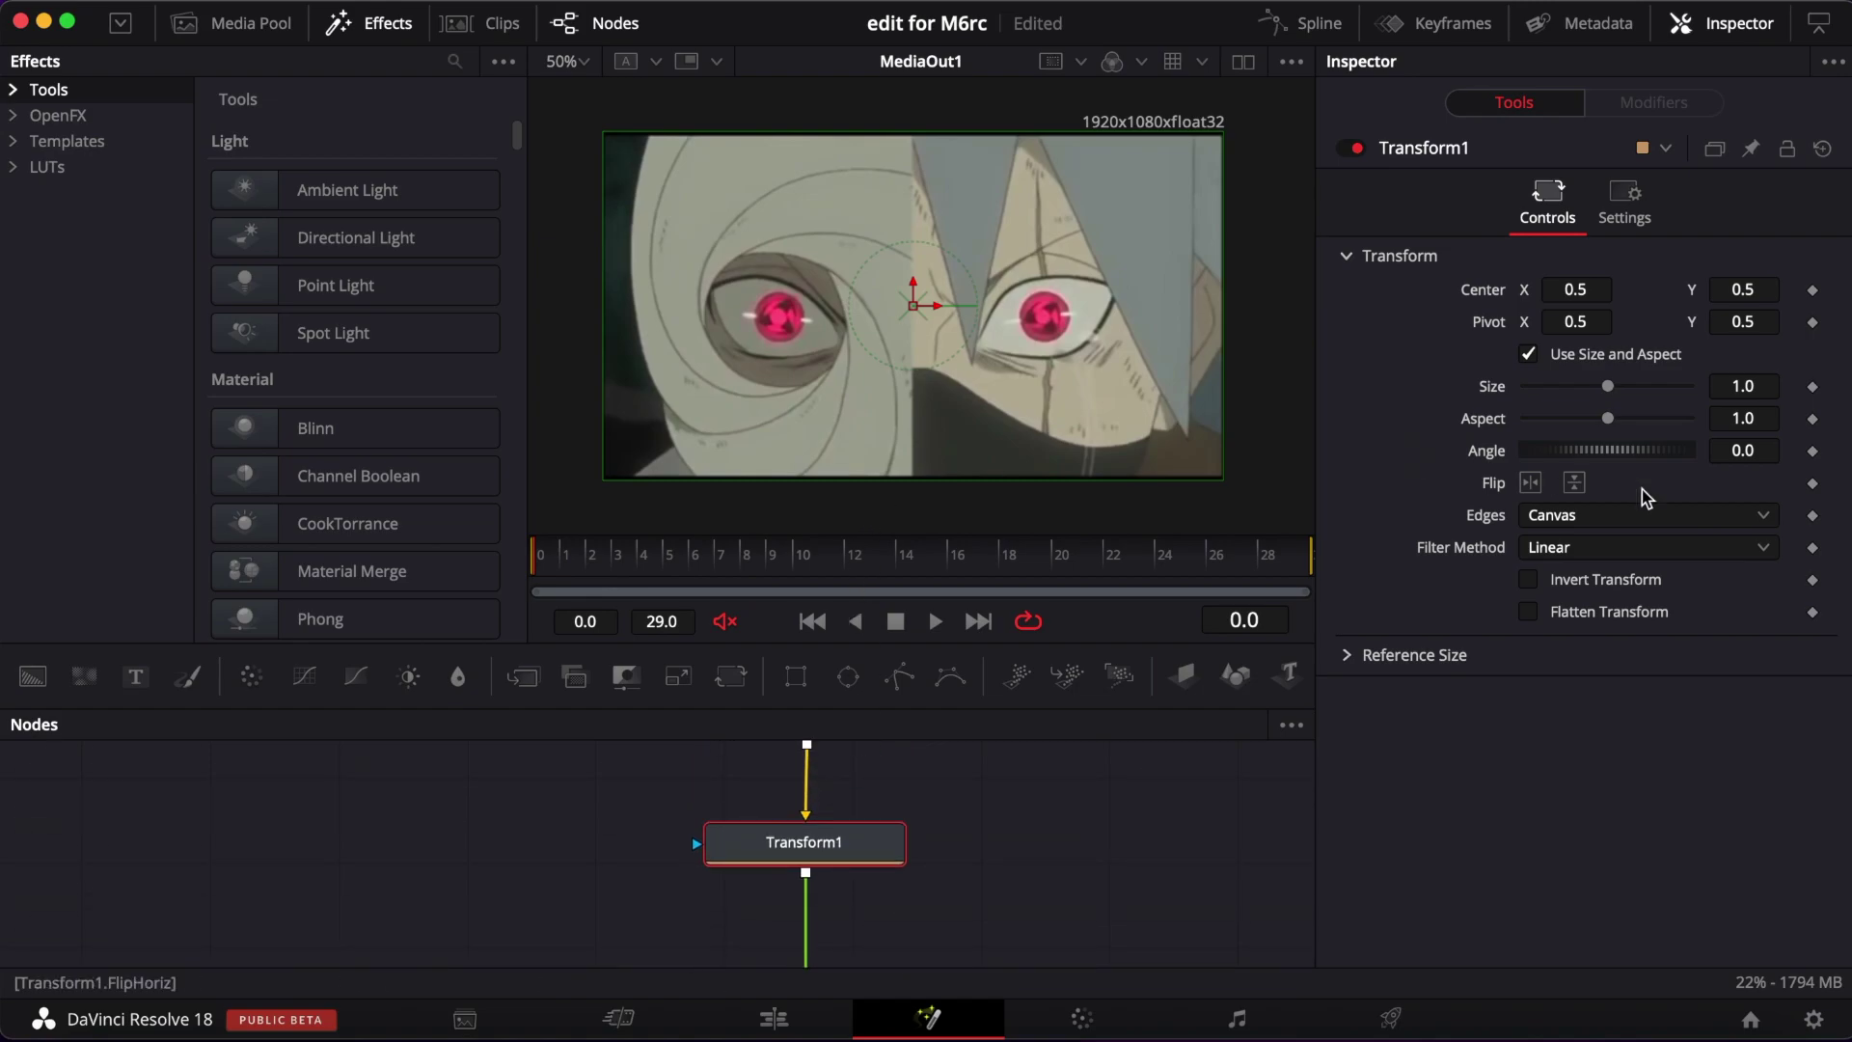
pyautogui.click(1812, 289)
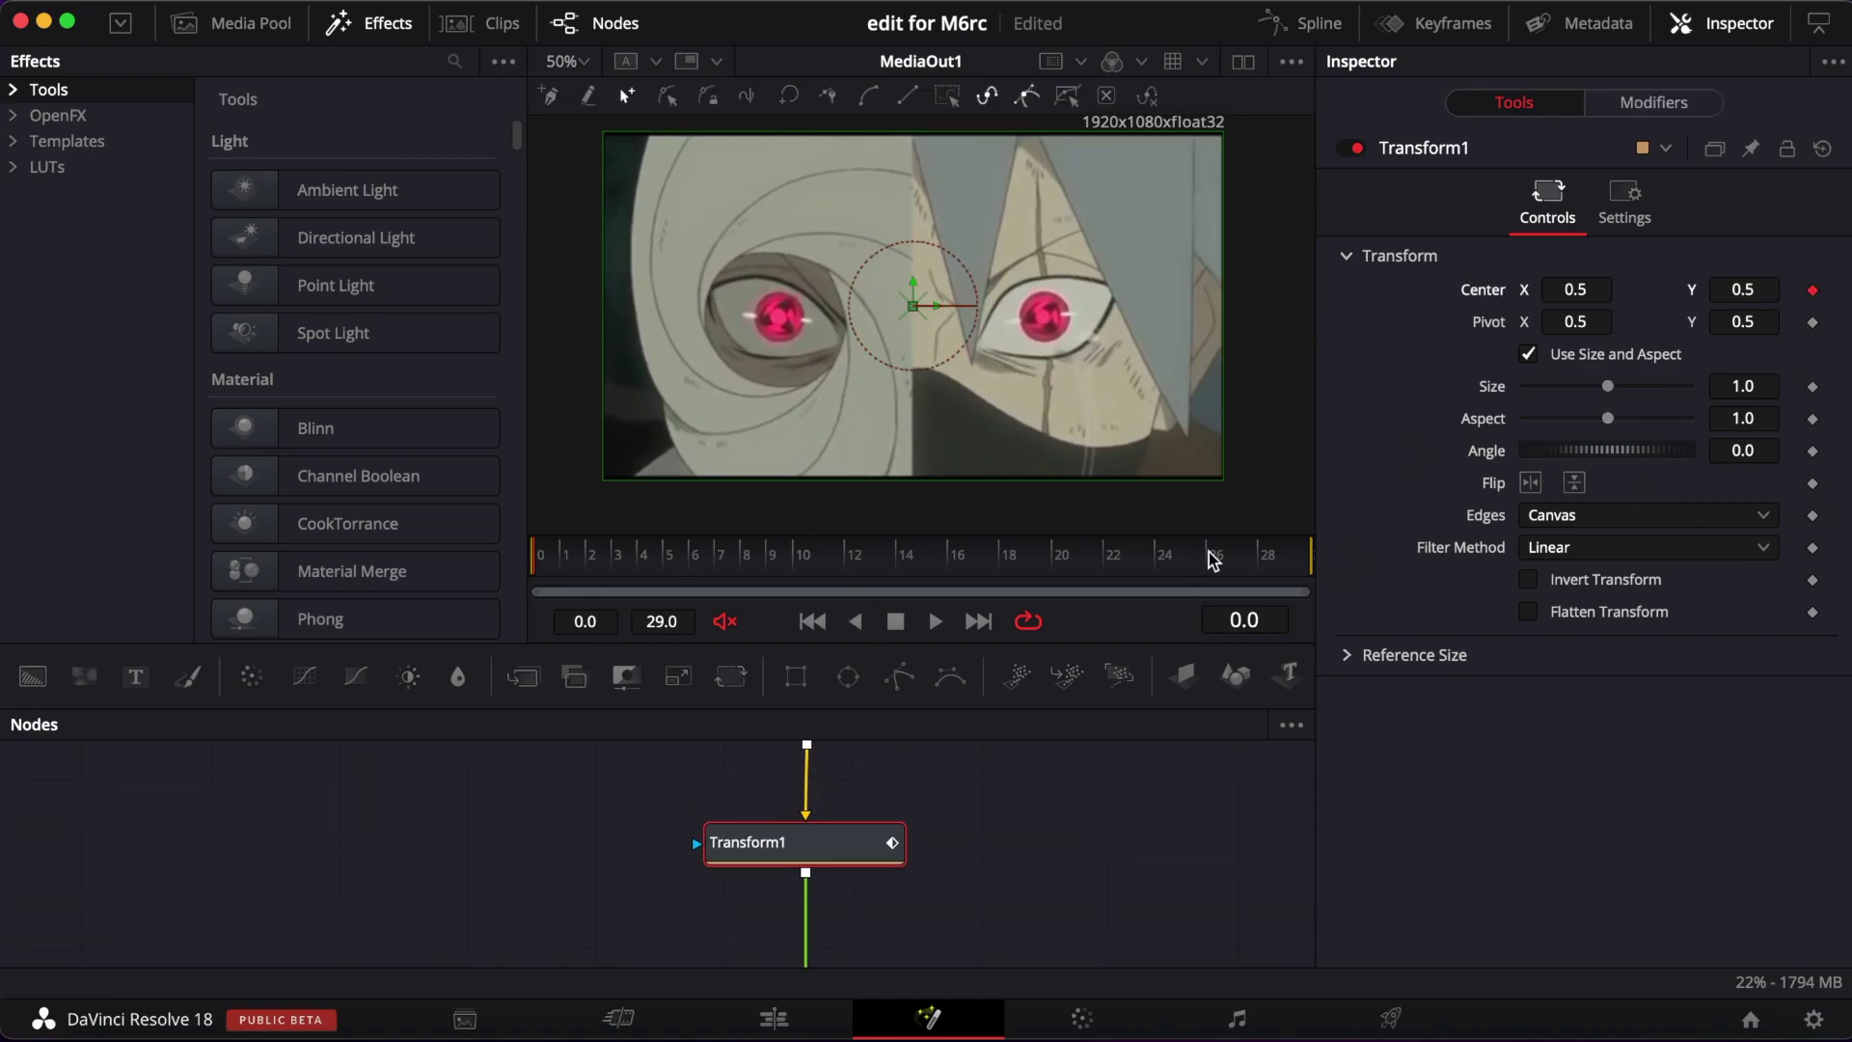
pyautogui.click(1283, 555)
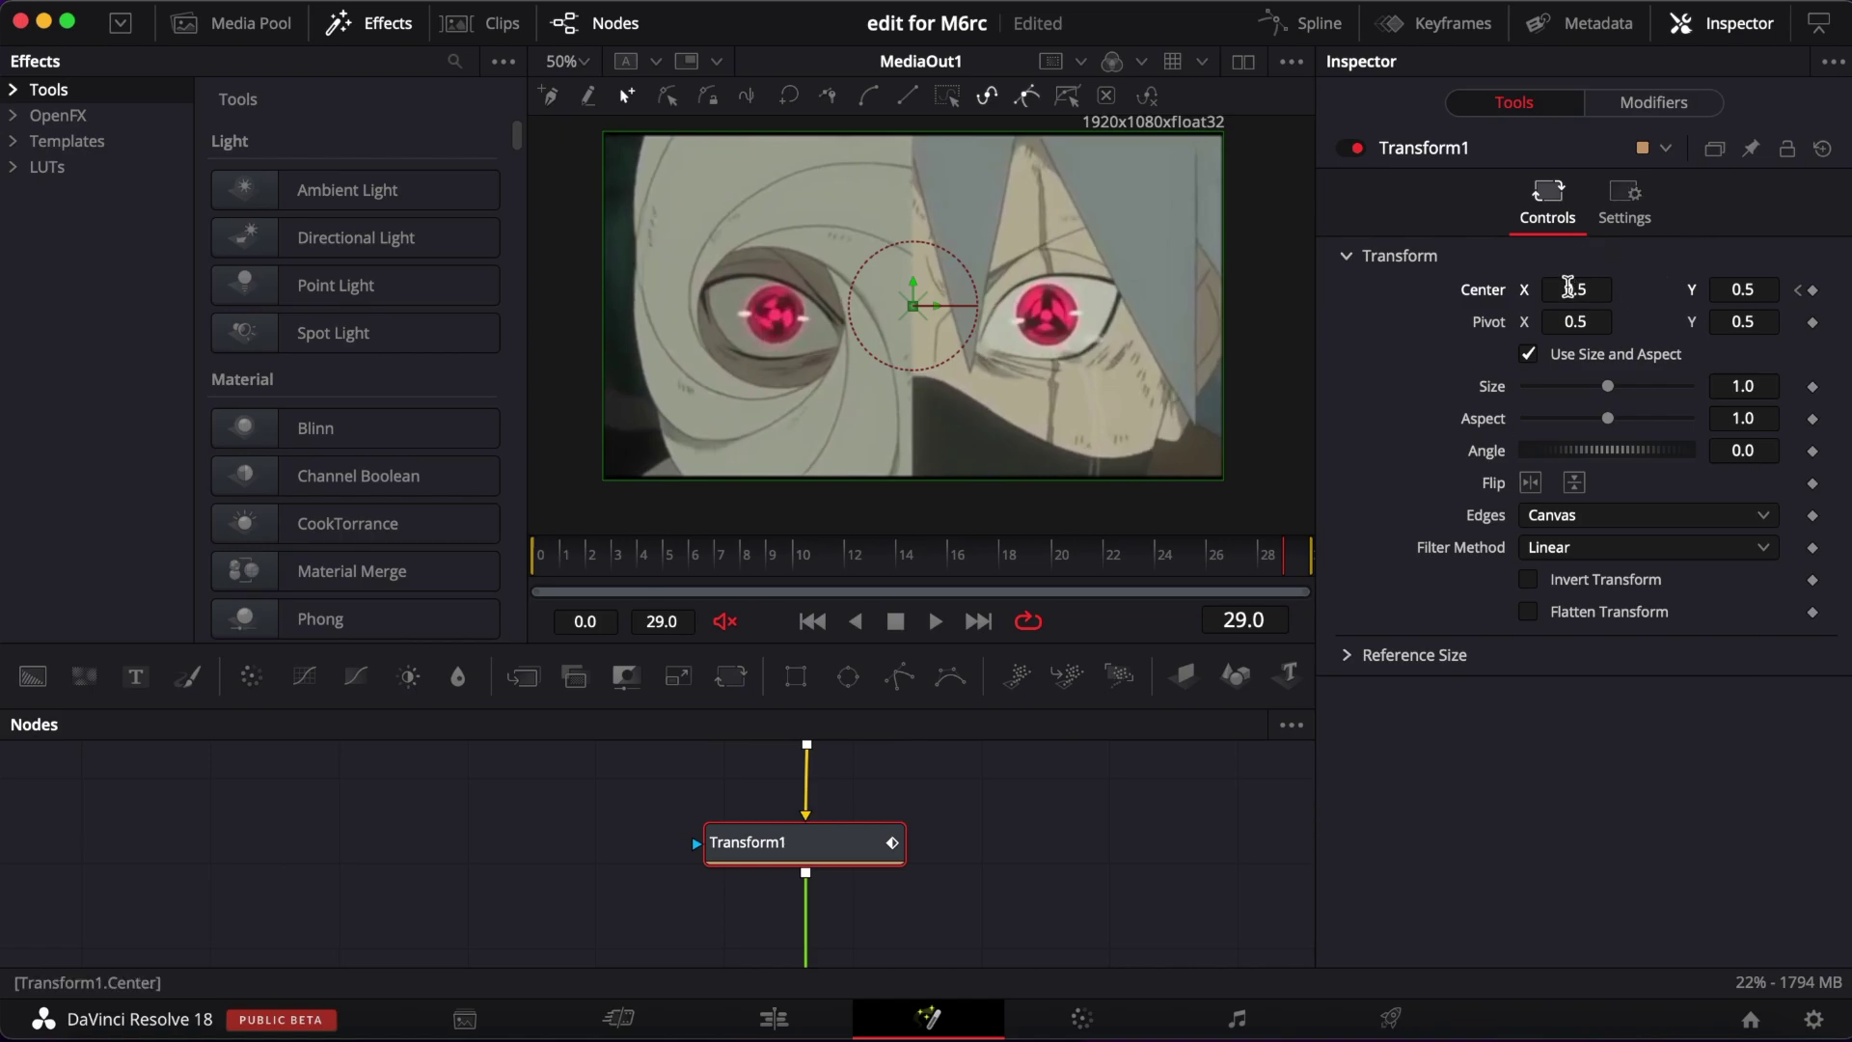
pyautogui.moveTo(1568, 287); pyautogui.dragTo(1761, 288)
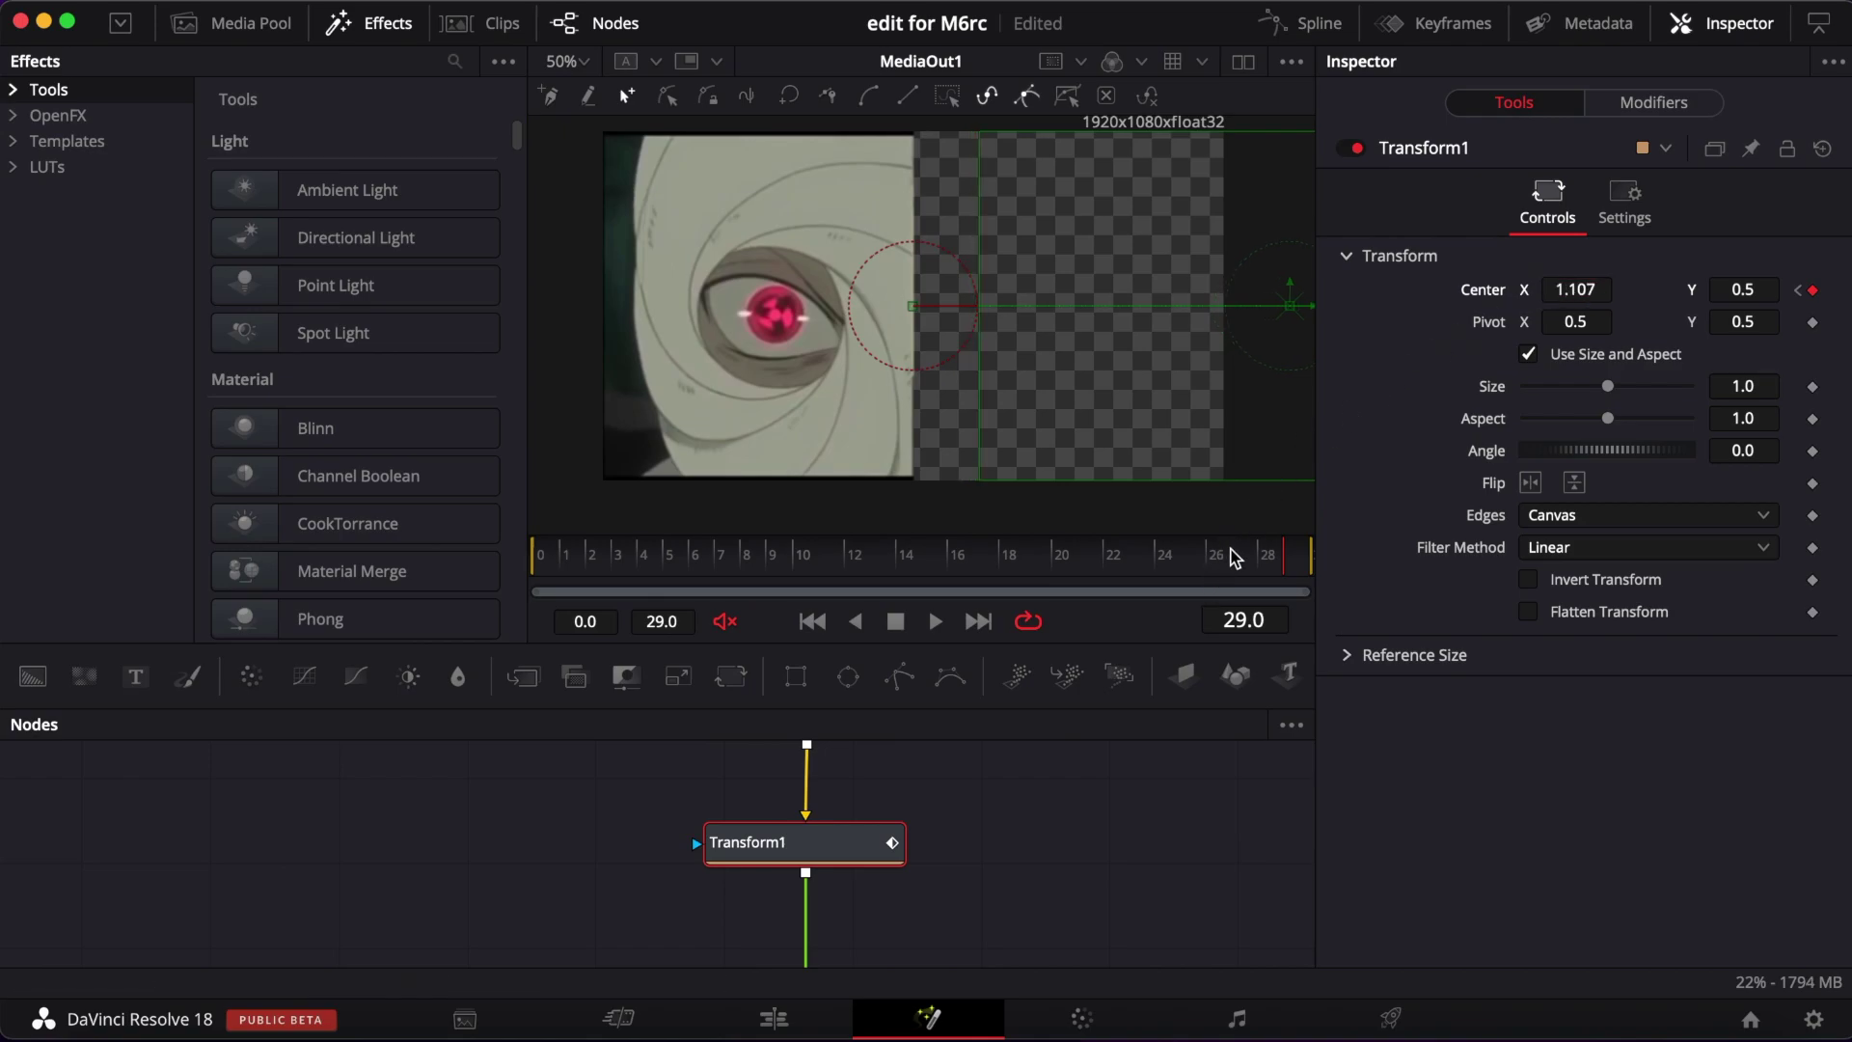
pyautogui.moveTo(1235, 558); pyautogui.dragTo(446, 570)
# Show Transform1's Displacement curve in the Spline editor, fit it, and smooth both keys.
pyautogui.click(1312, 27)
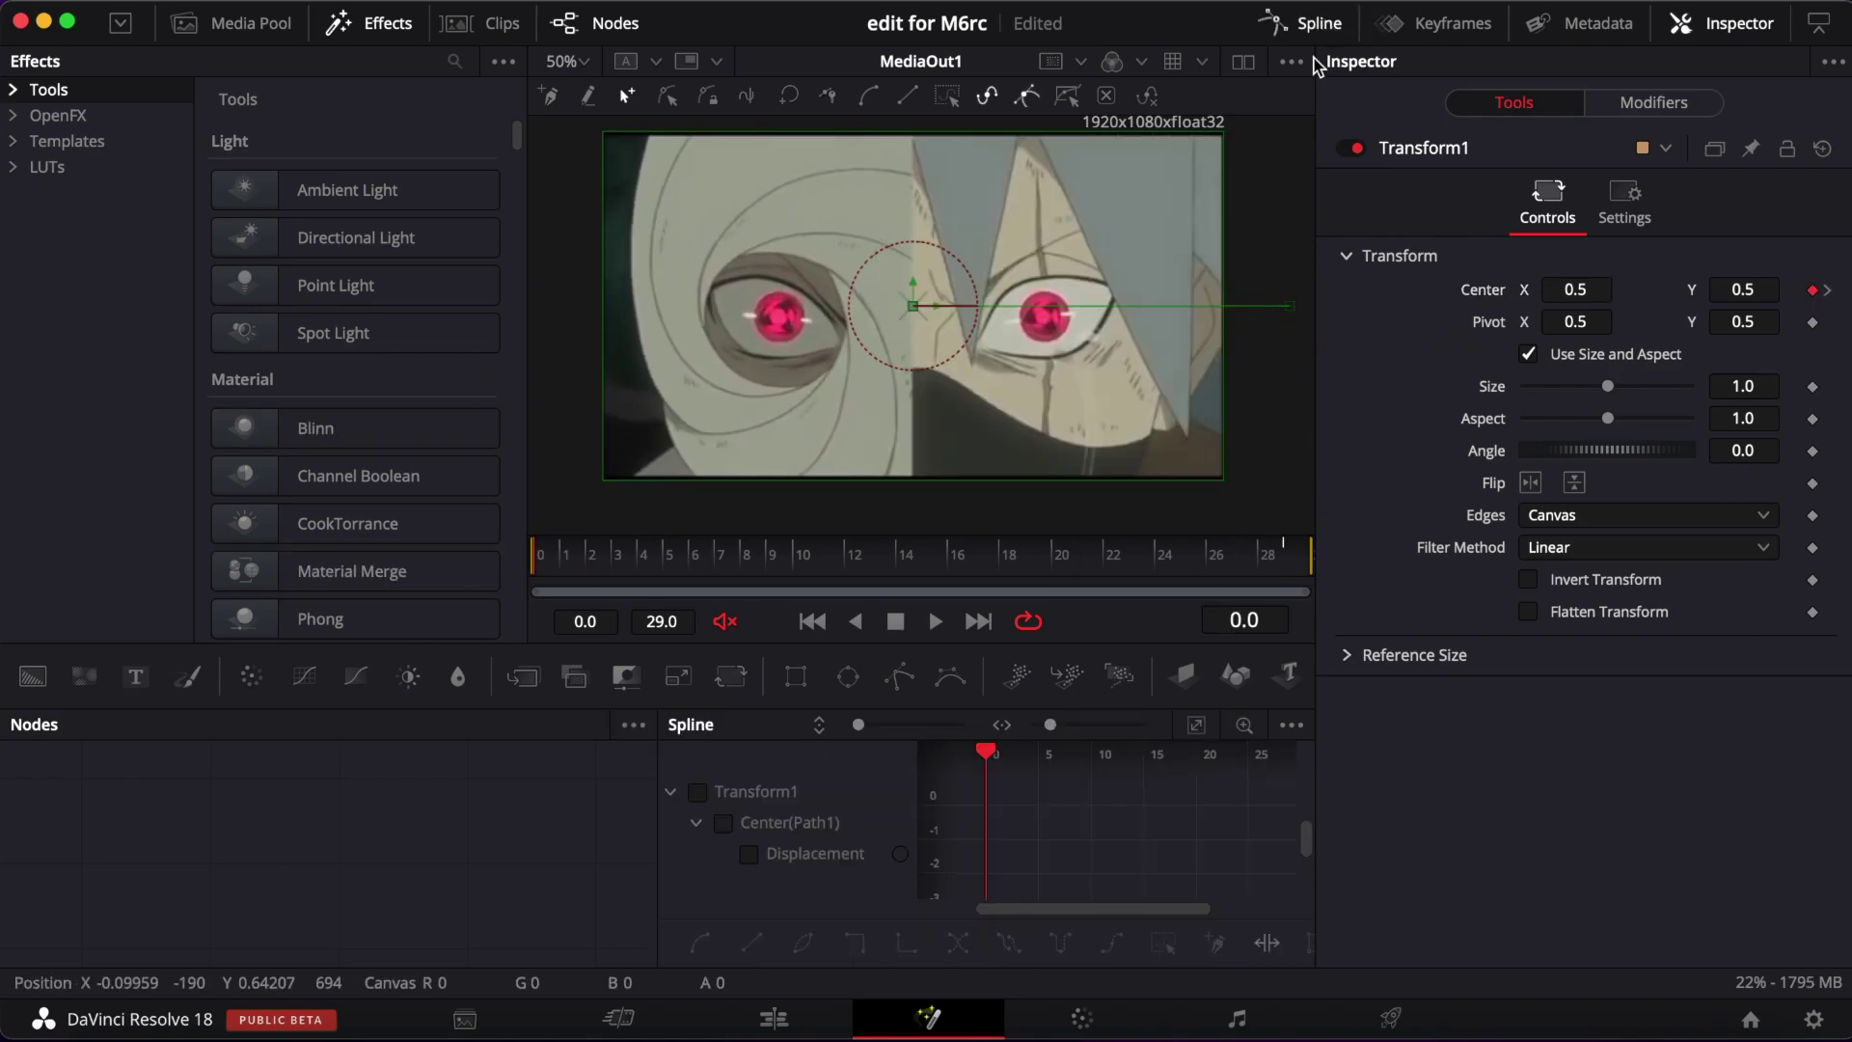
pyautogui.click(786, 853)
pyautogui.click(1192, 721)
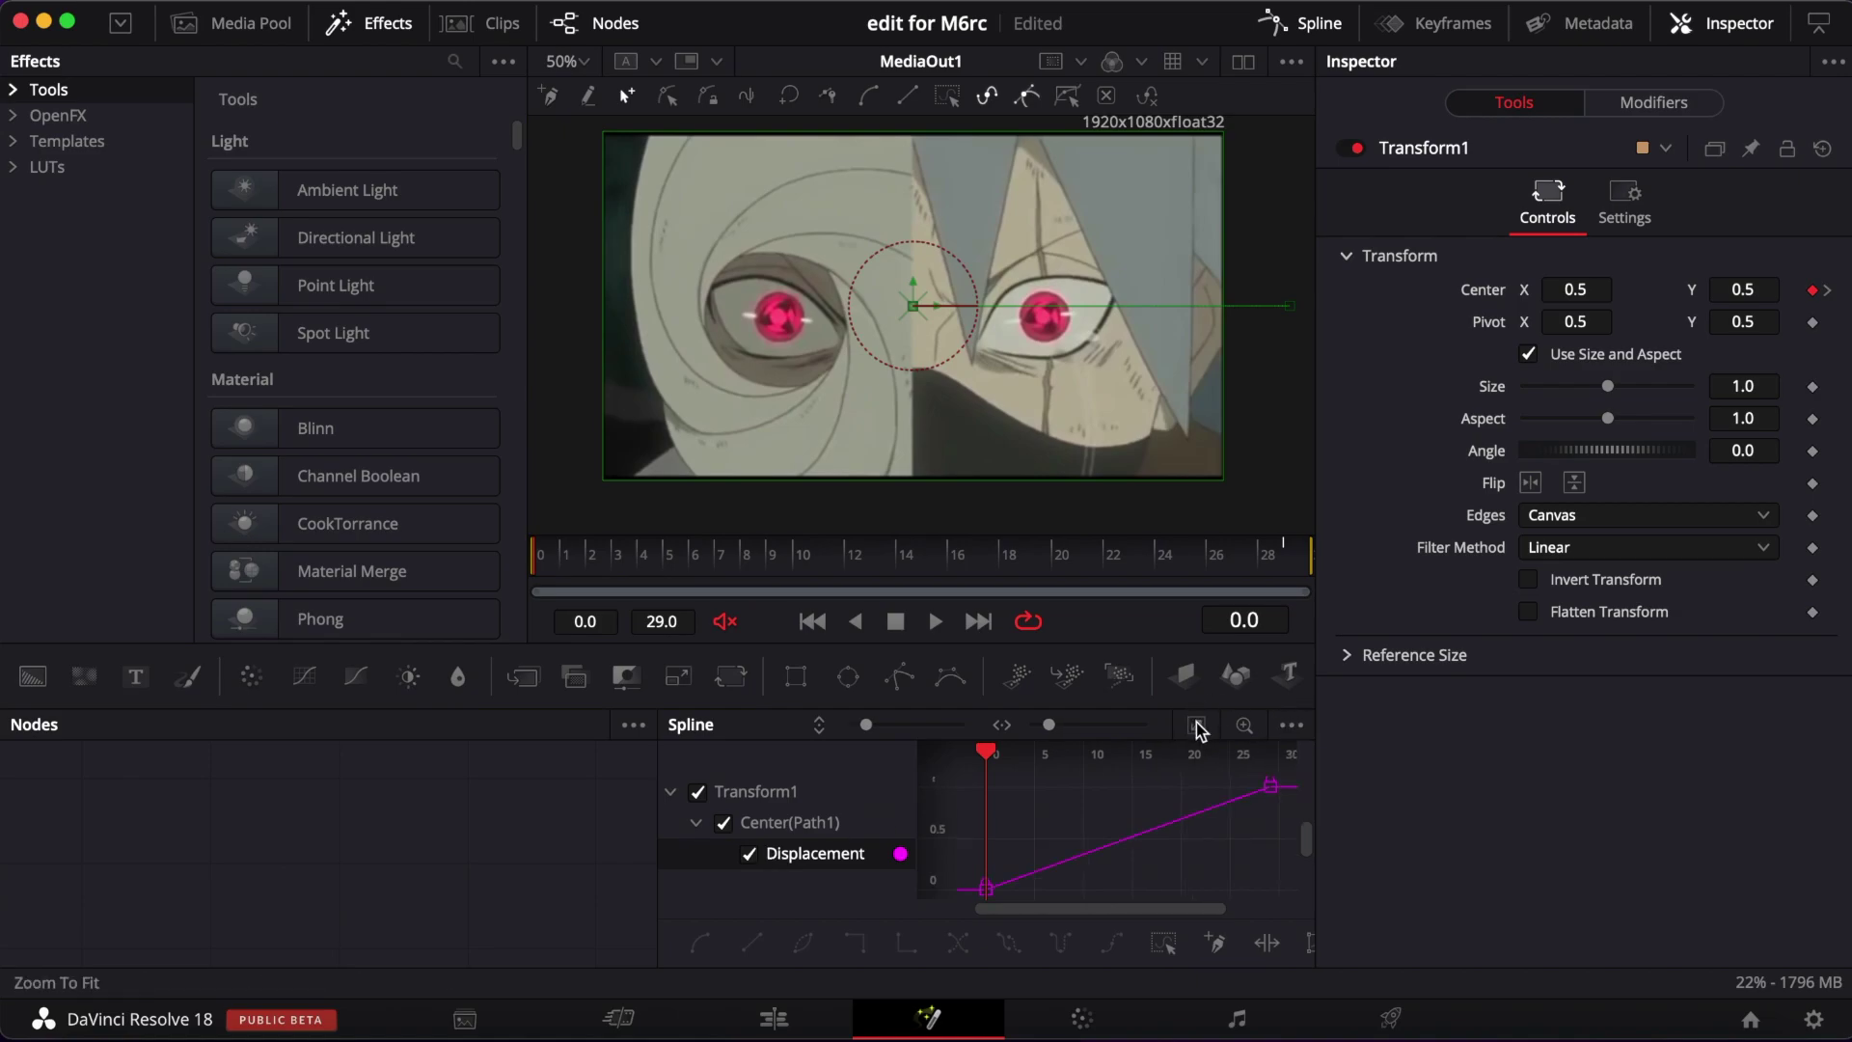
pyautogui.moveTo(1284, 786); pyautogui.dragTo(839, 986)
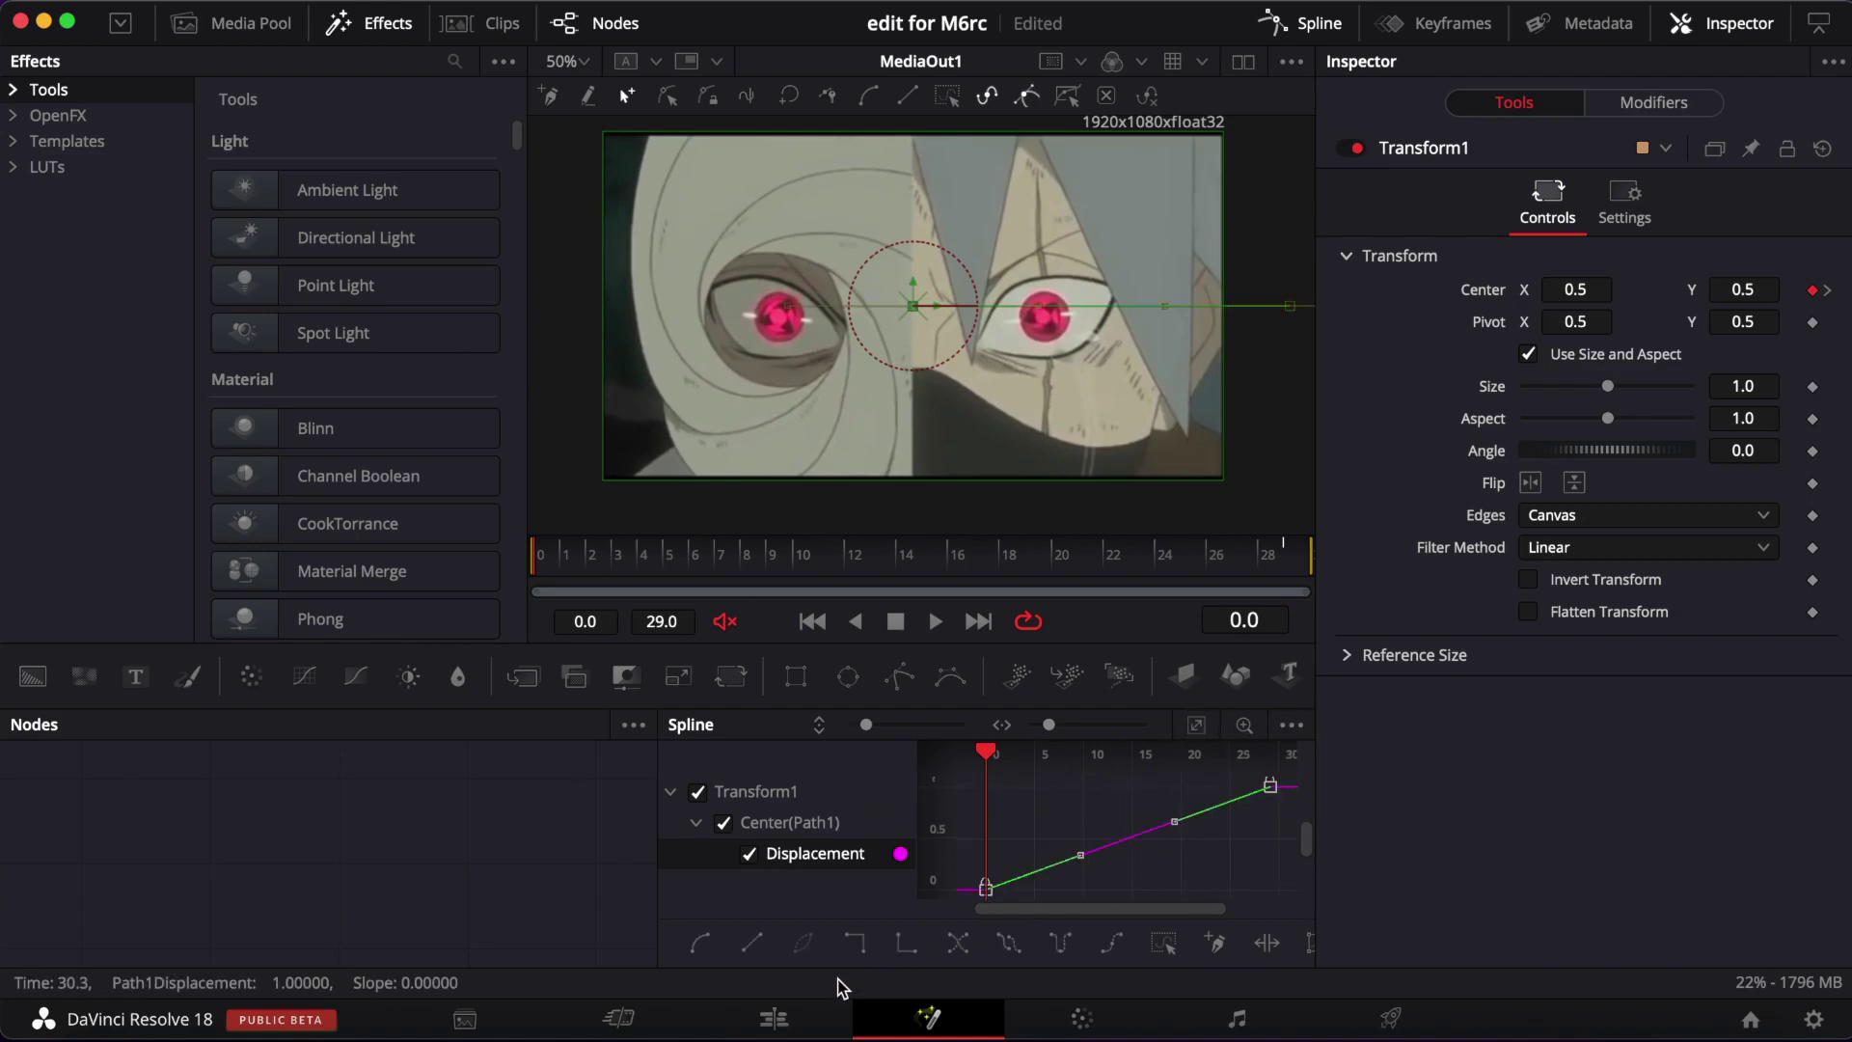
pyautogui.press('s')
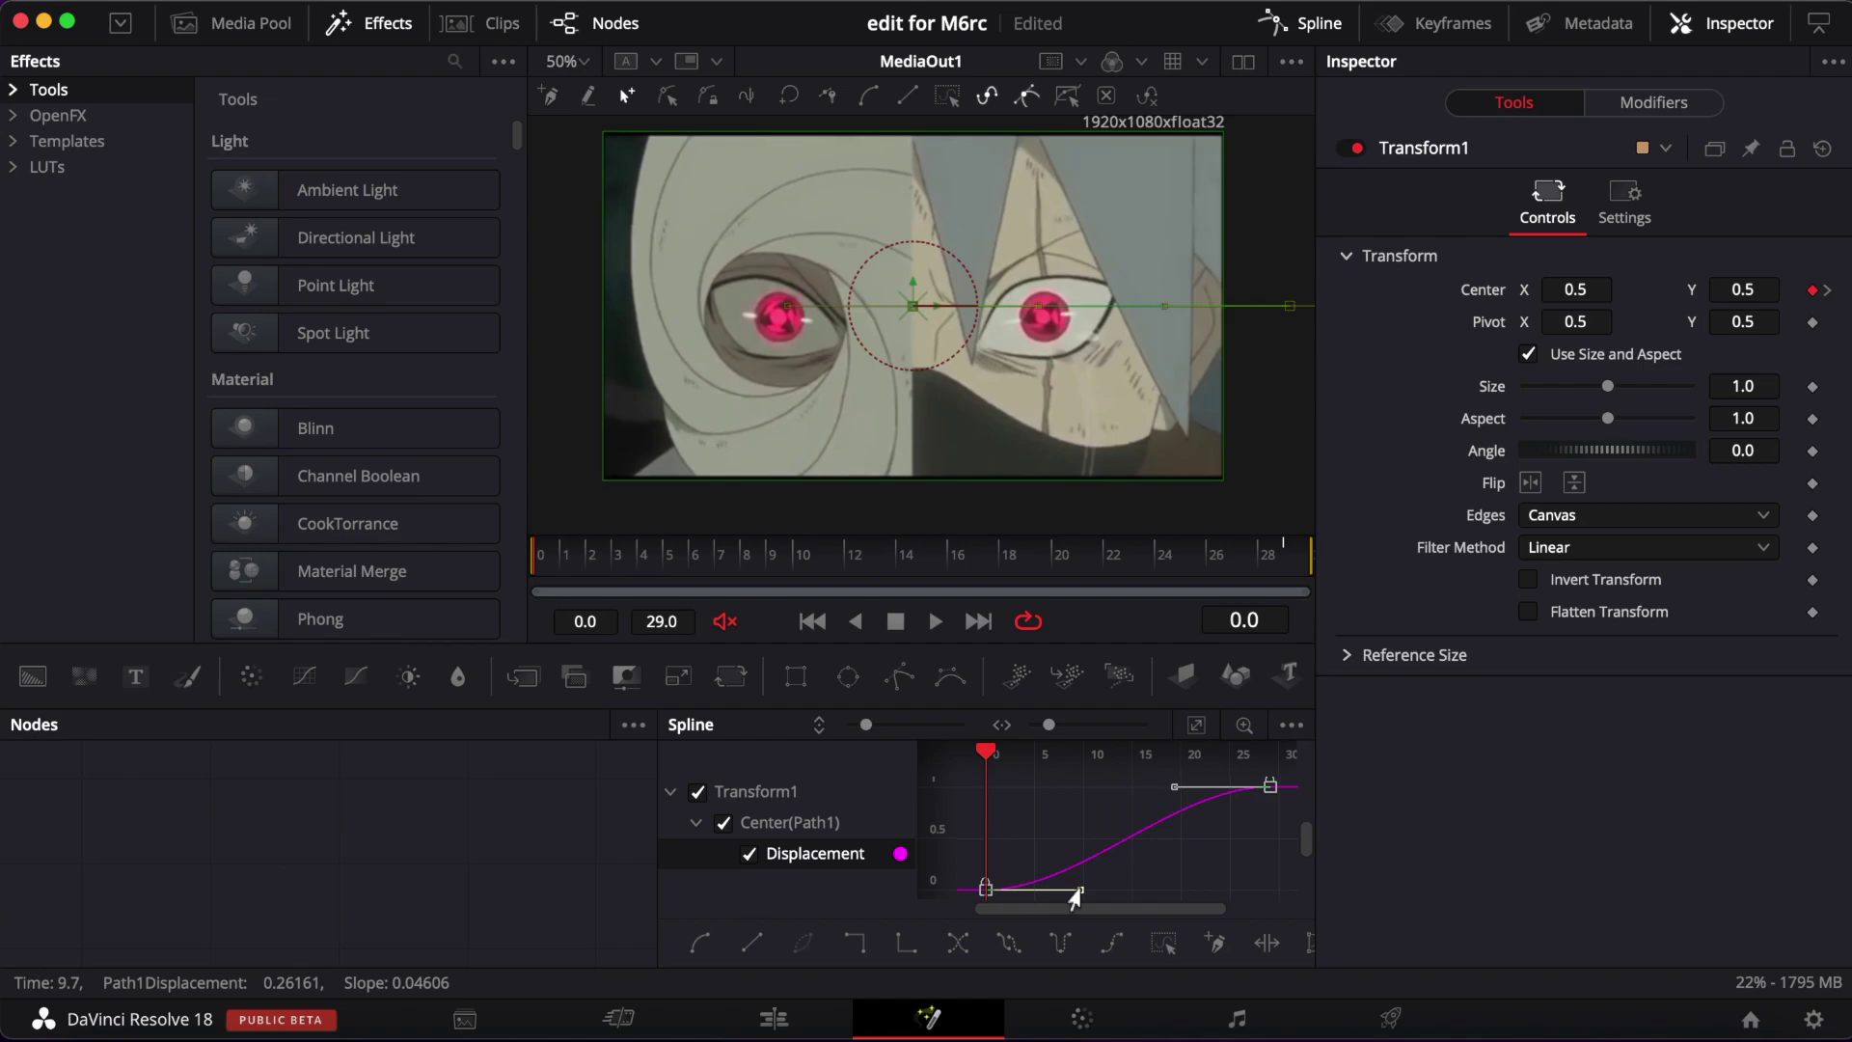
# Shape the Bezier handles so the slide stays flat, then accelerates sharply into frame 29.
pyautogui.moveTo(1176, 786); pyautogui.dragTo(1248, 871)
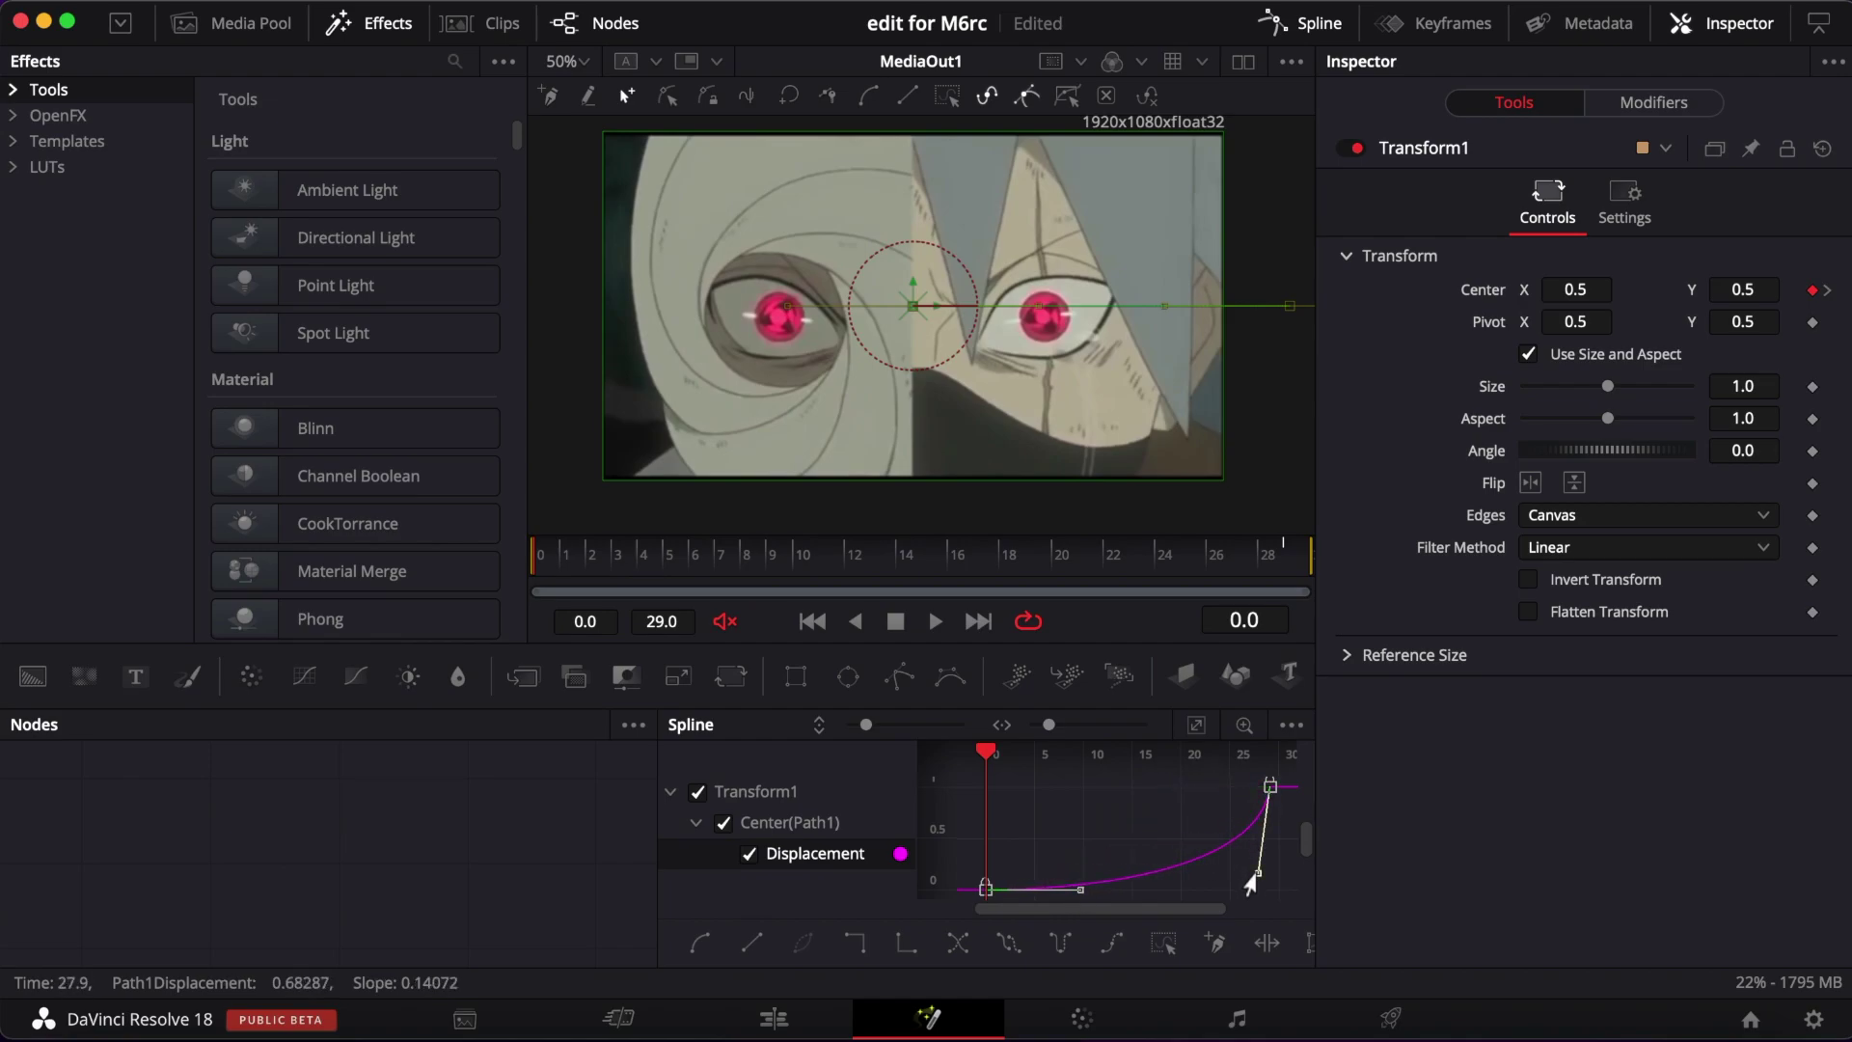
pyautogui.moveTo(1078, 895); pyautogui.dragTo(1226, 902)
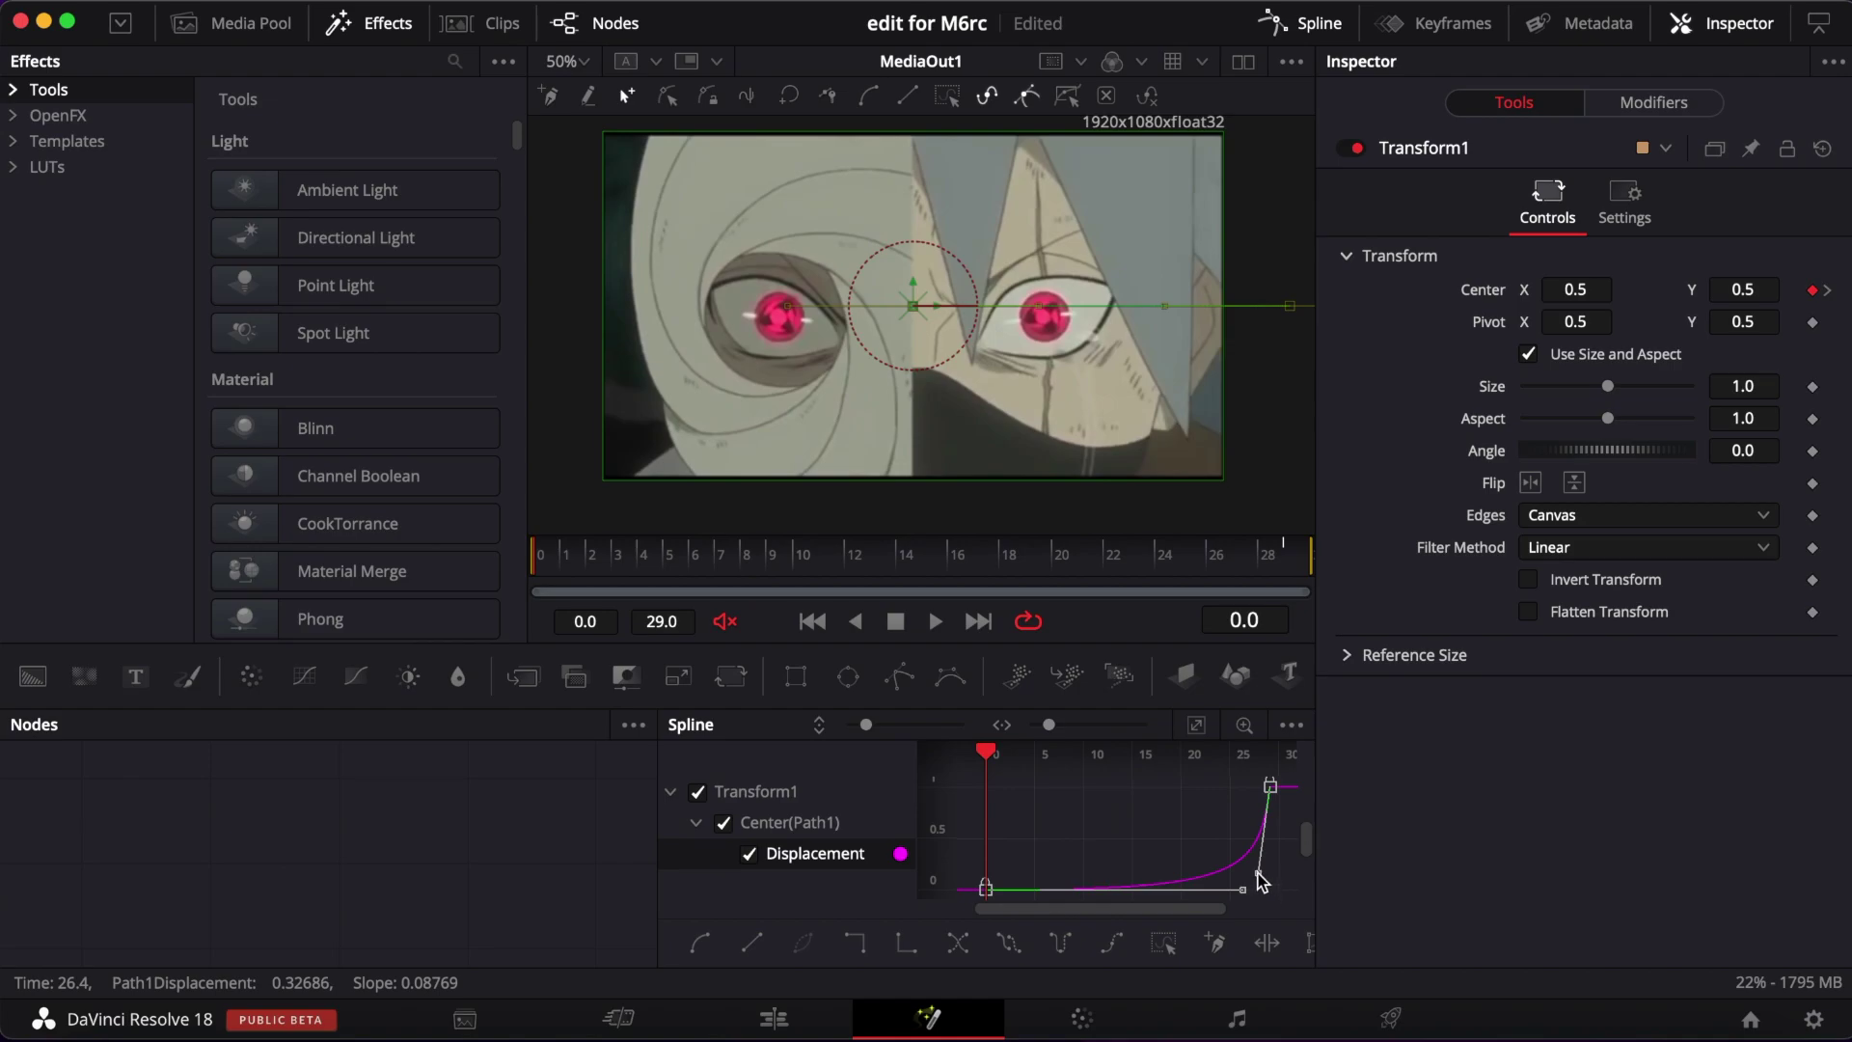
pyautogui.click(1258, 881)
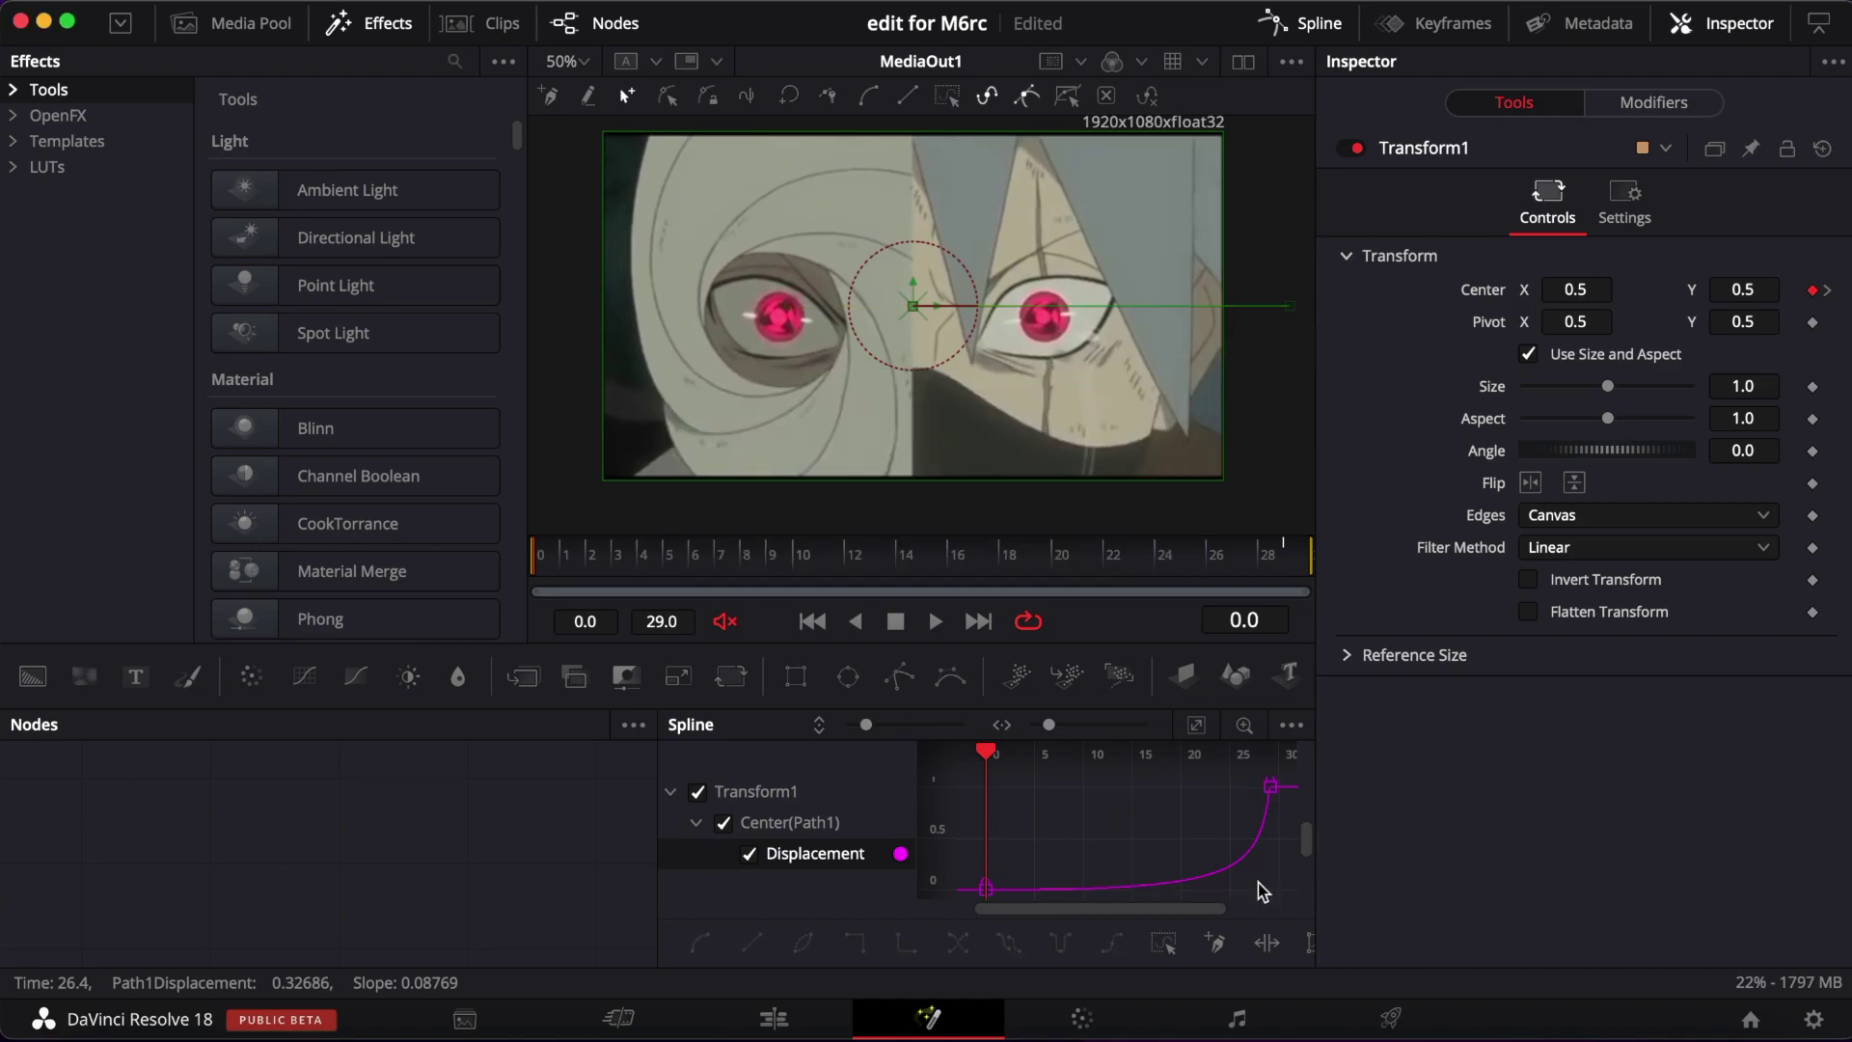
pyautogui.click(1257, 880)
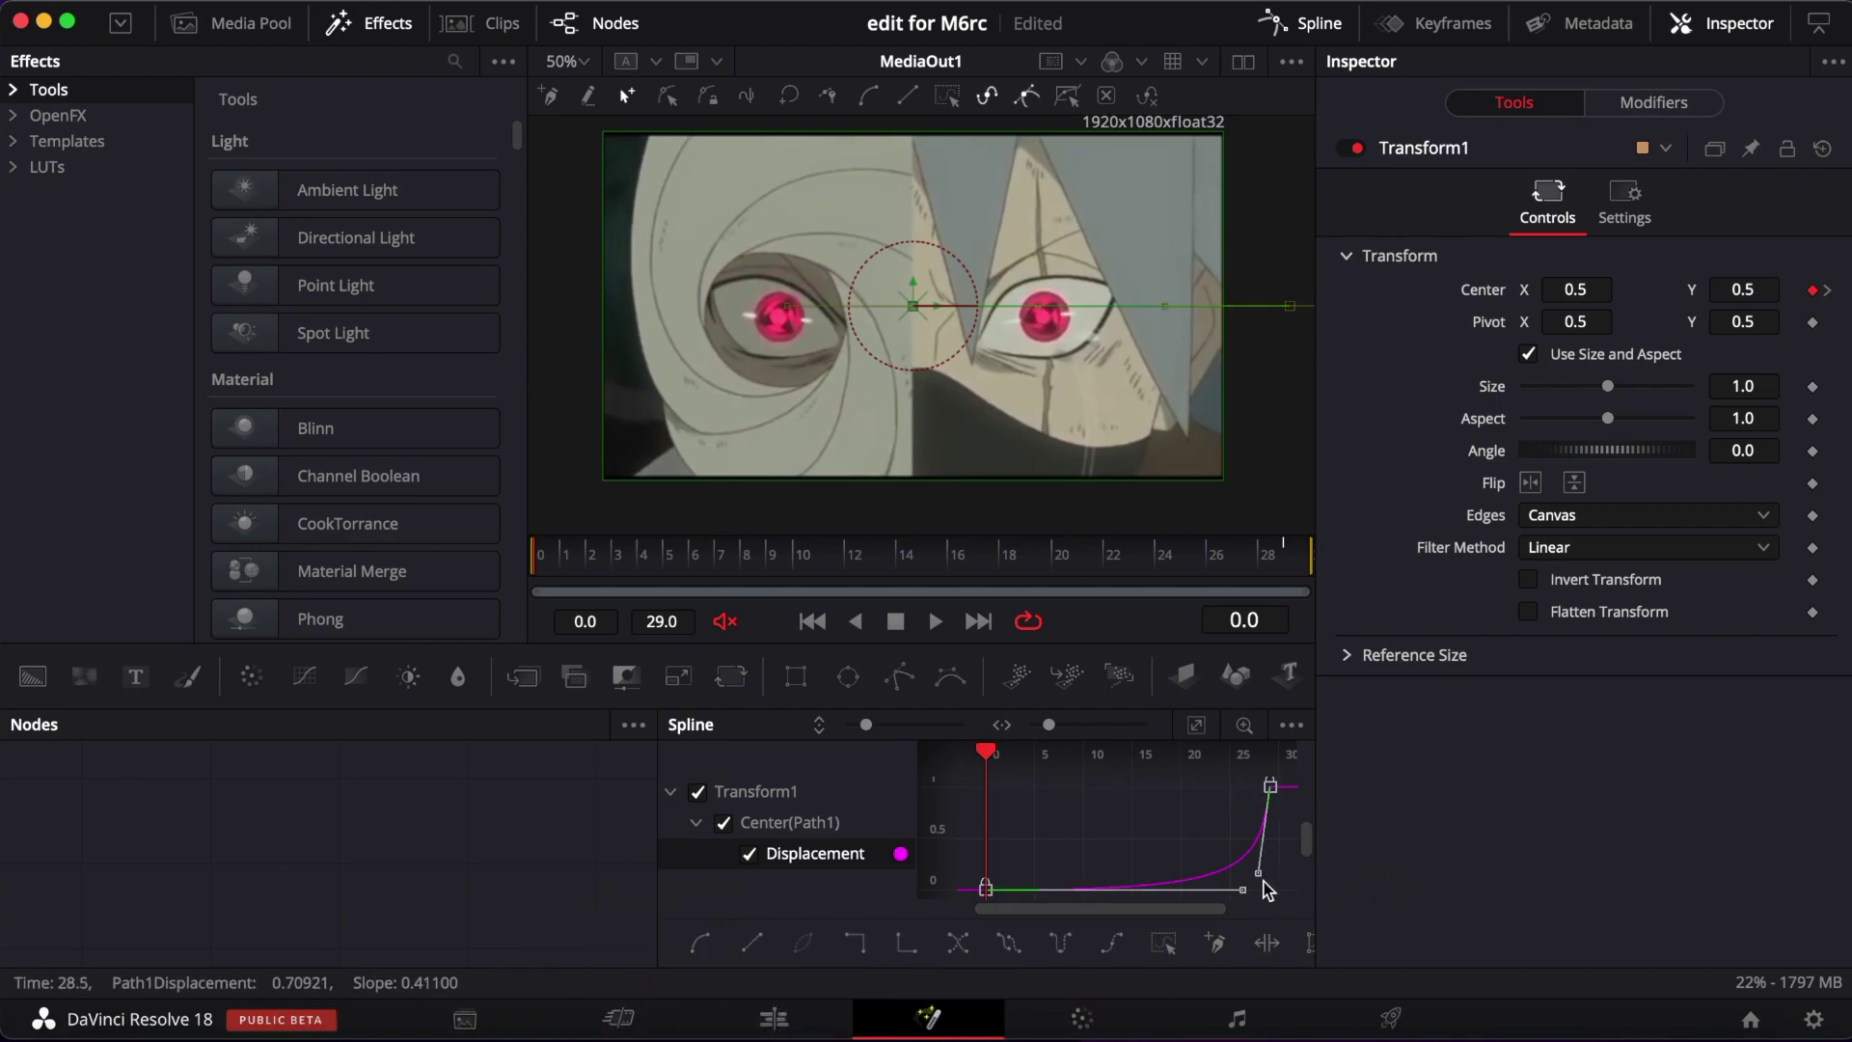
pyautogui.rightClick(1086, 630)
pyautogui.click(1086, 623)
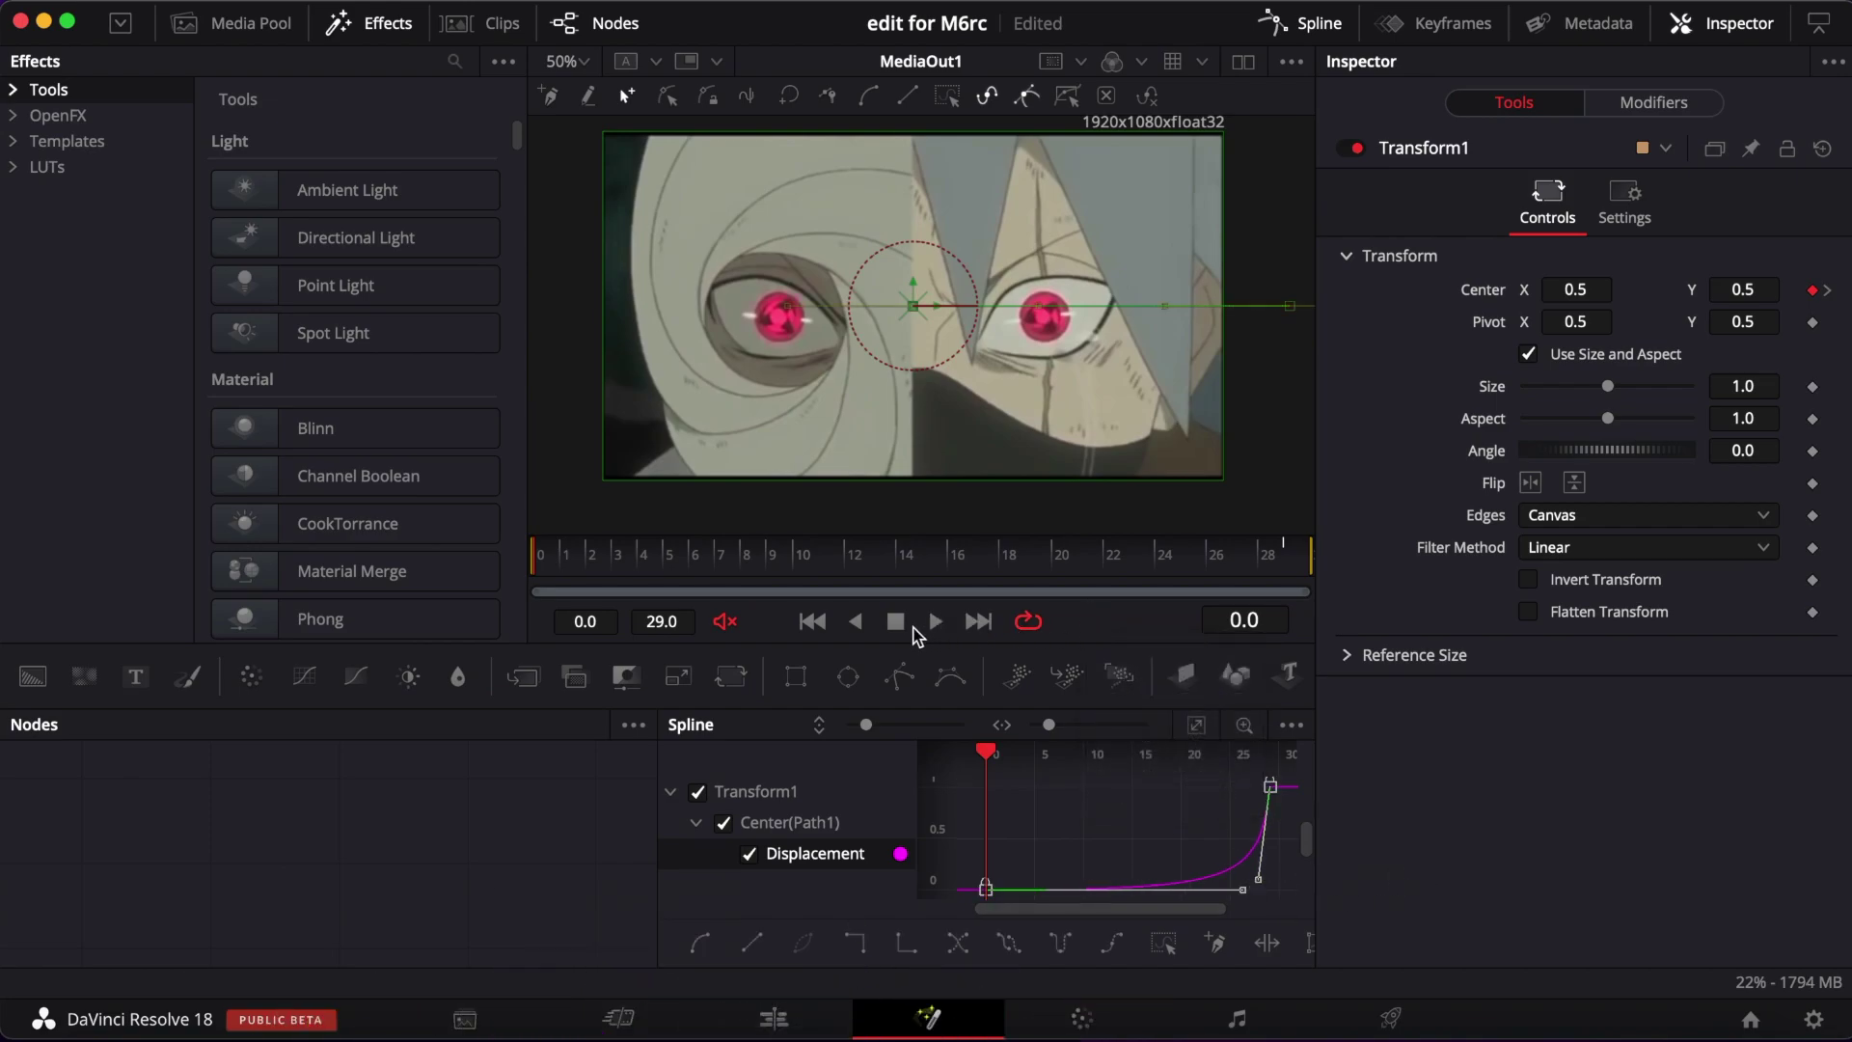
pyautogui.click(1304, 23)
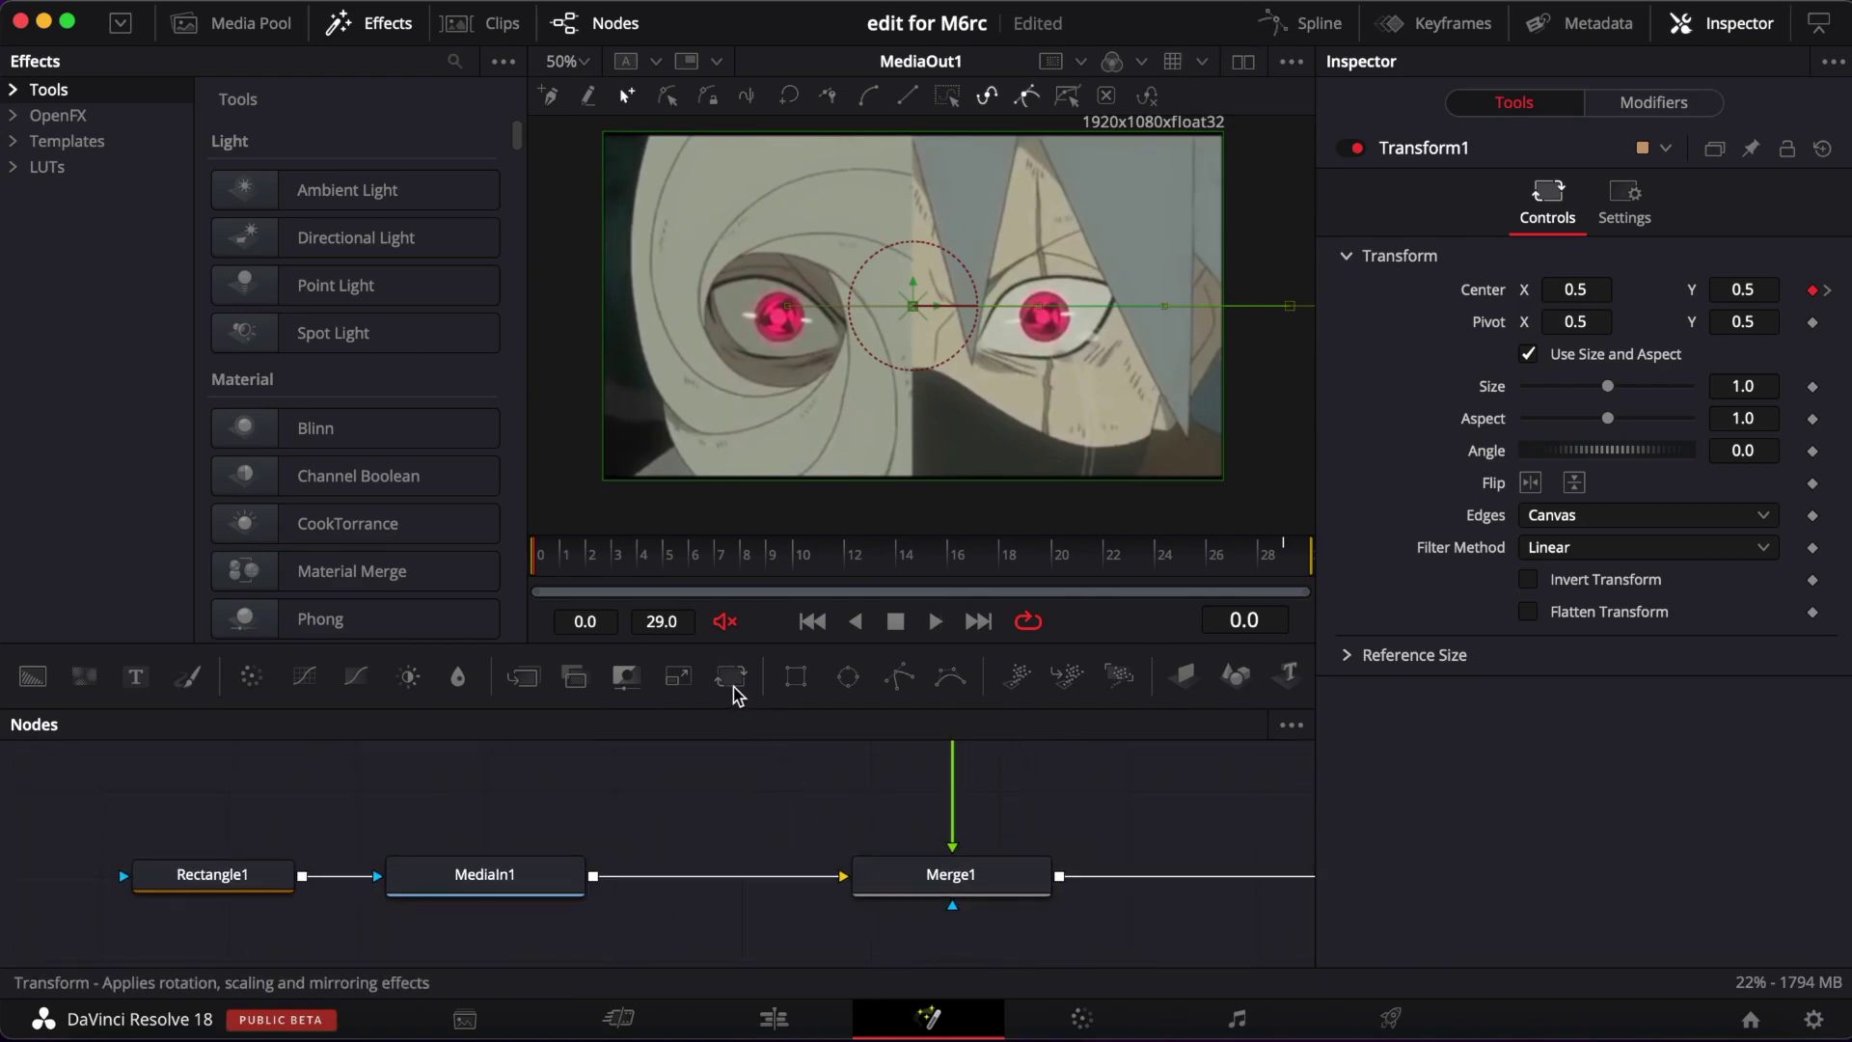
# Insert Transform2 after MediaIn1 and animate its centre X to -0.116 at frame 29, keeping Canvas edges.
pyautogui.moveTo(731, 676); pyautogui.dragTo(725, 882)
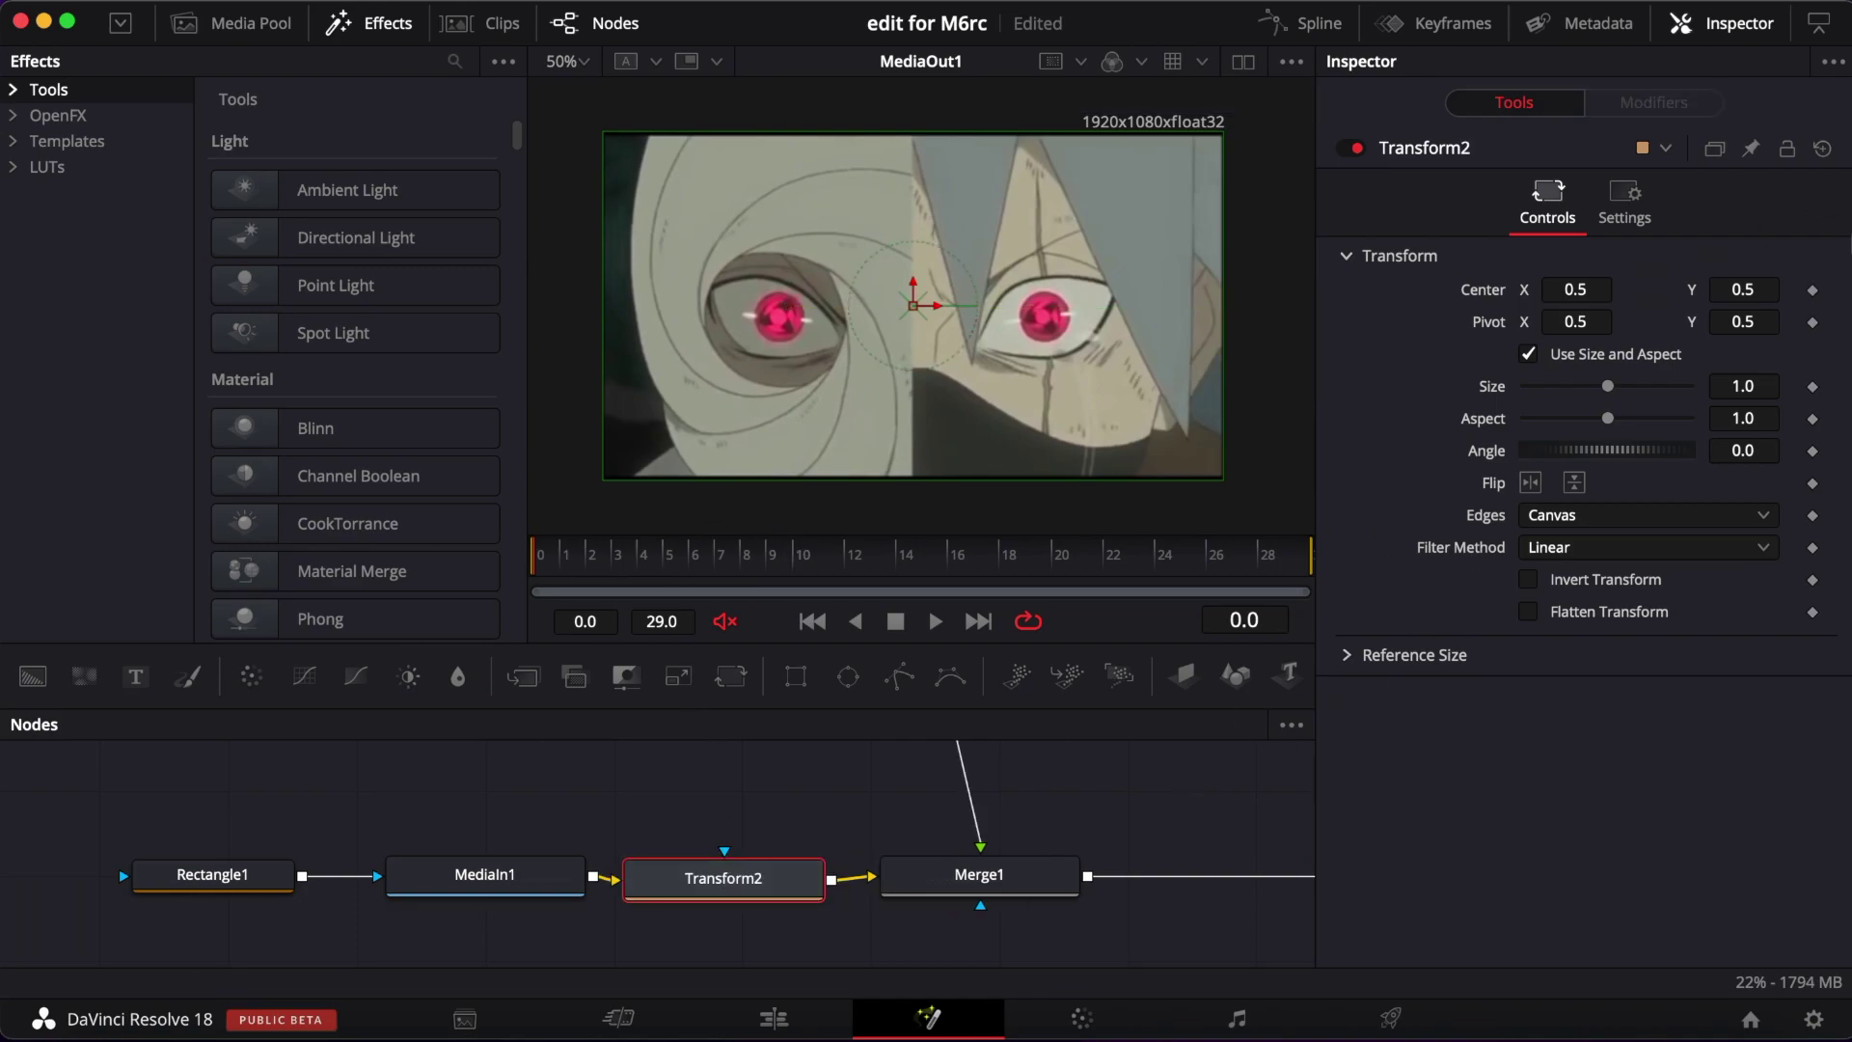
pyautogui.click(1813, 290)
pyautogui.press('End')
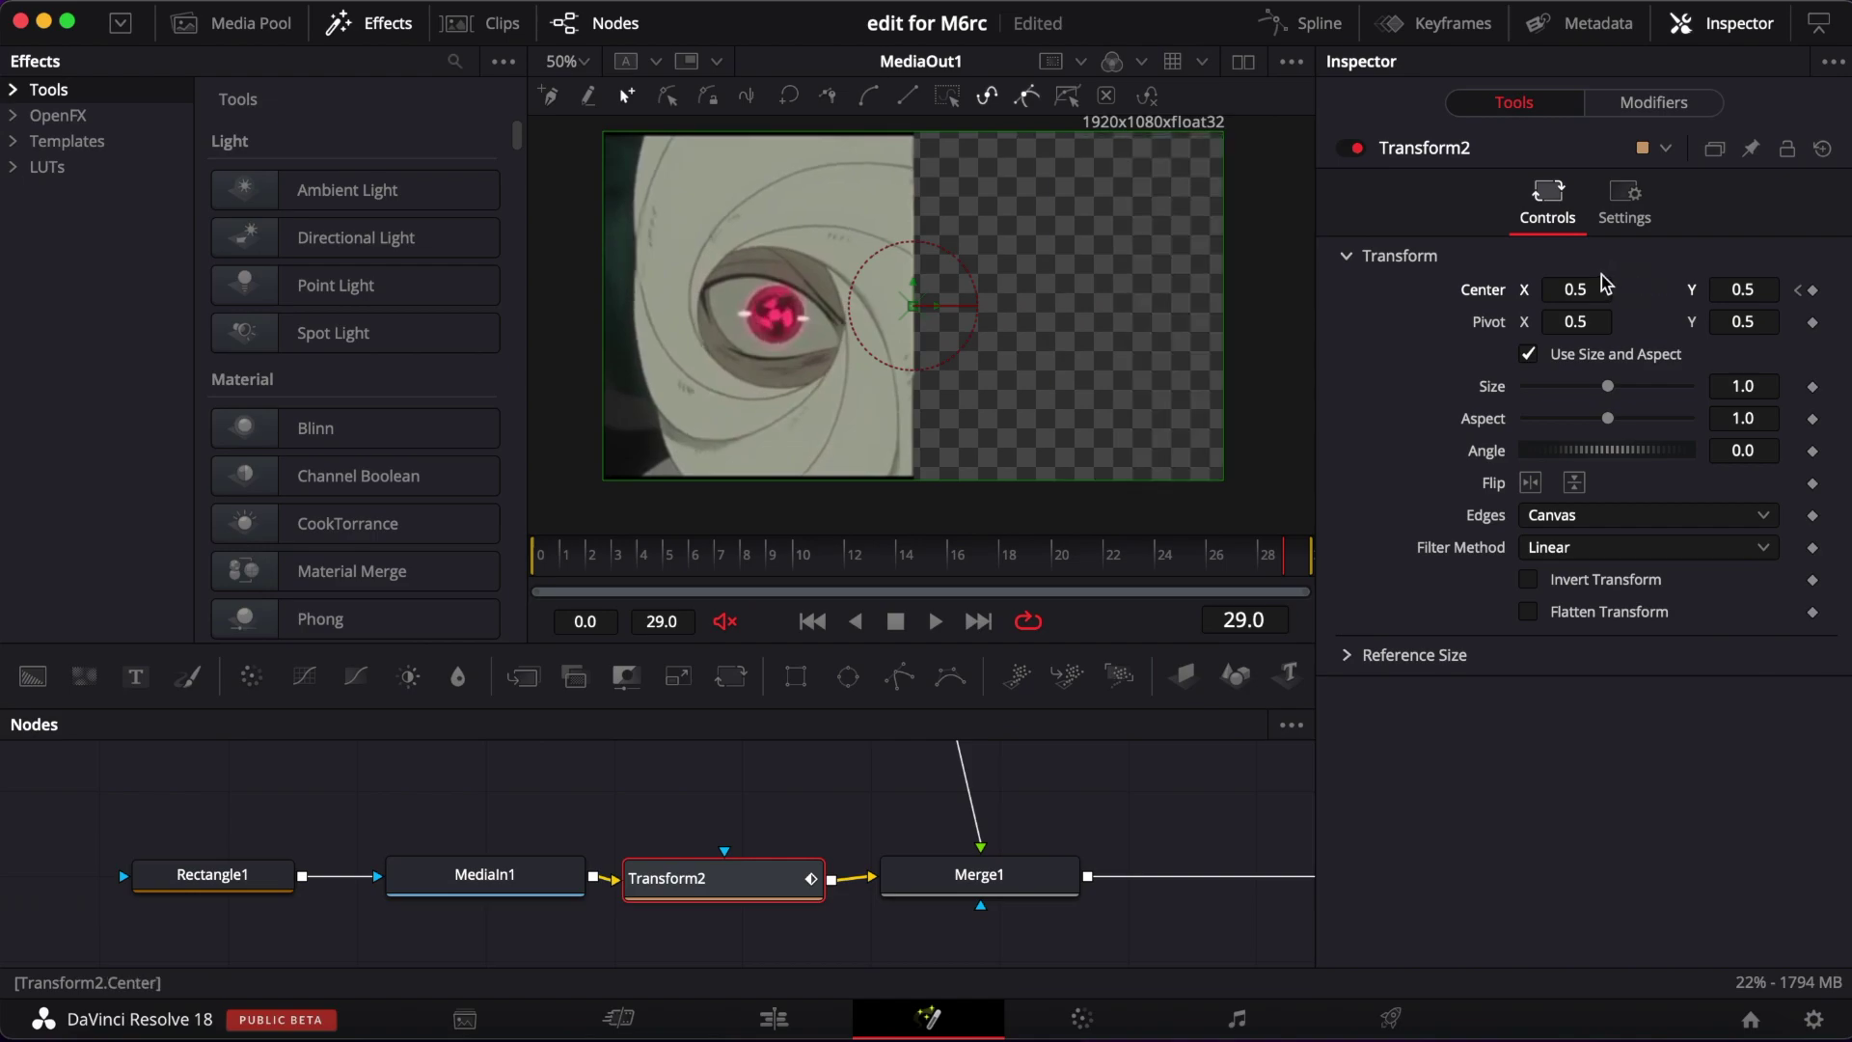
pyautogui.moveTo(1596, 290); pyautogui.dragTo(1595, 307)
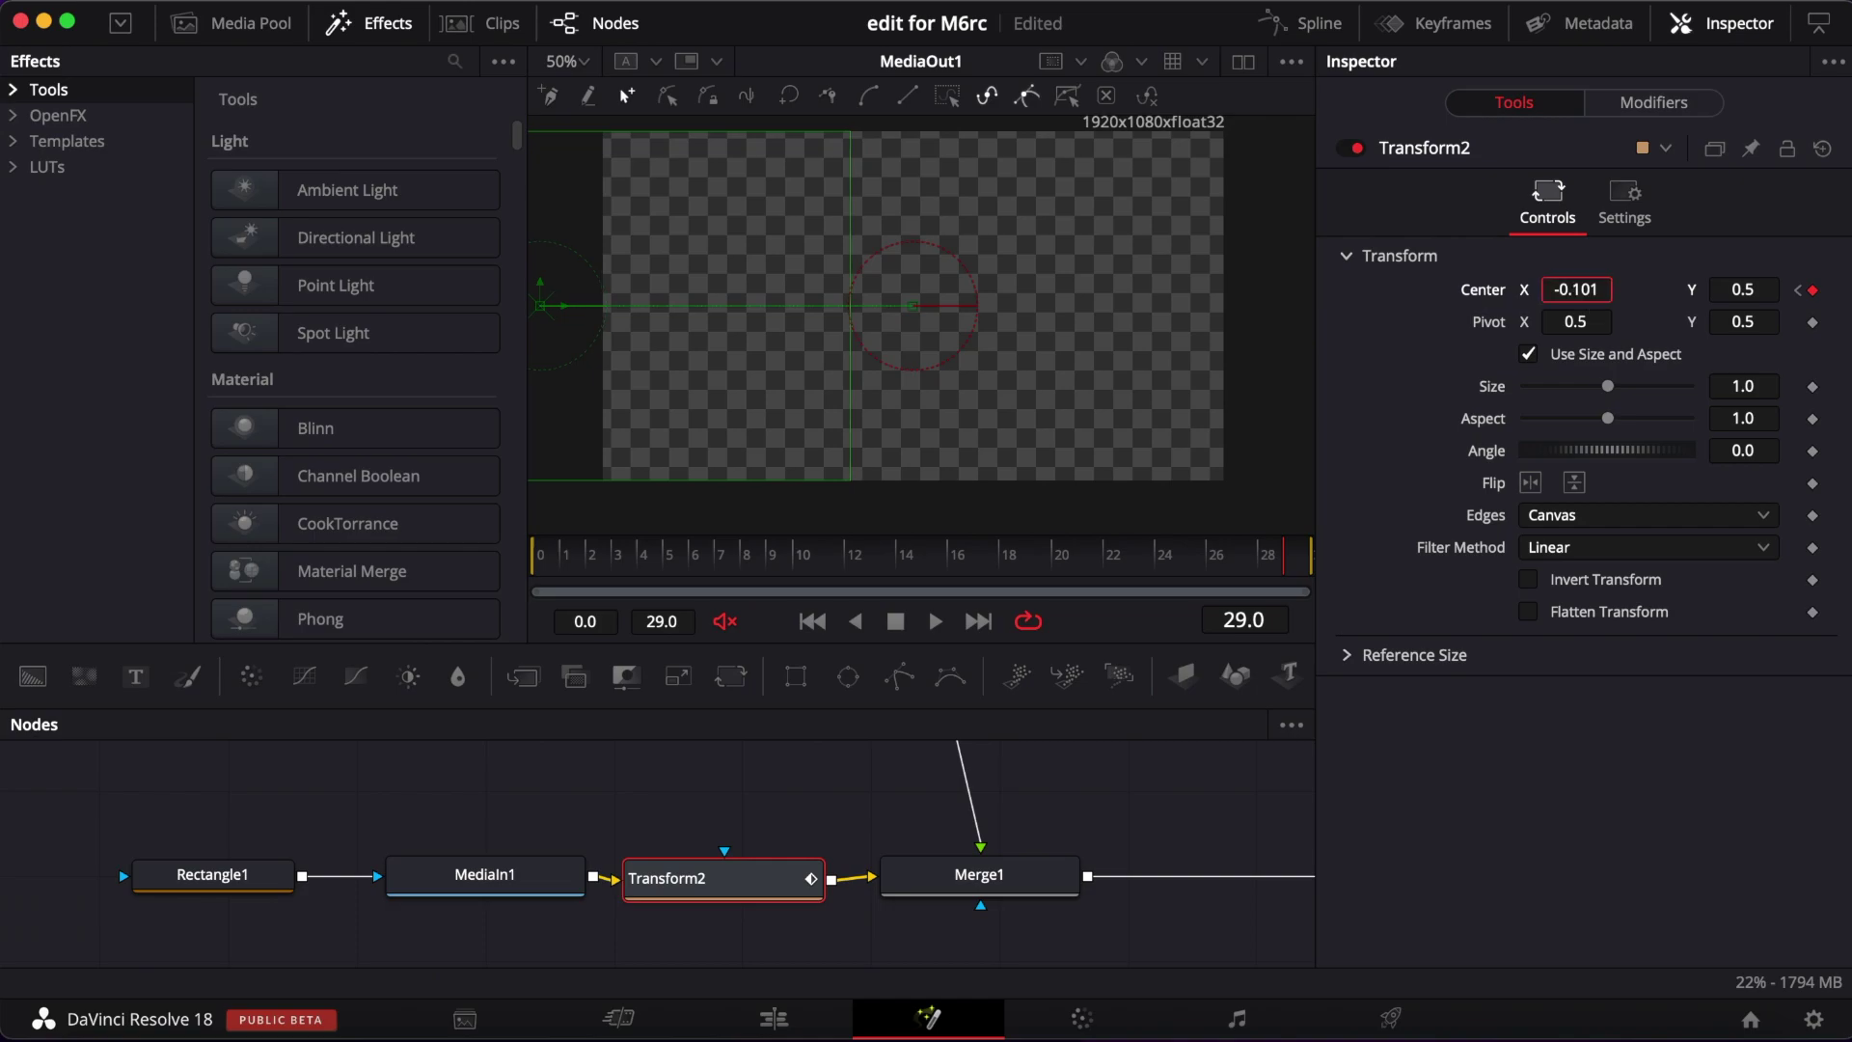
pyautogui.hscroll(-3, 1125, 414)
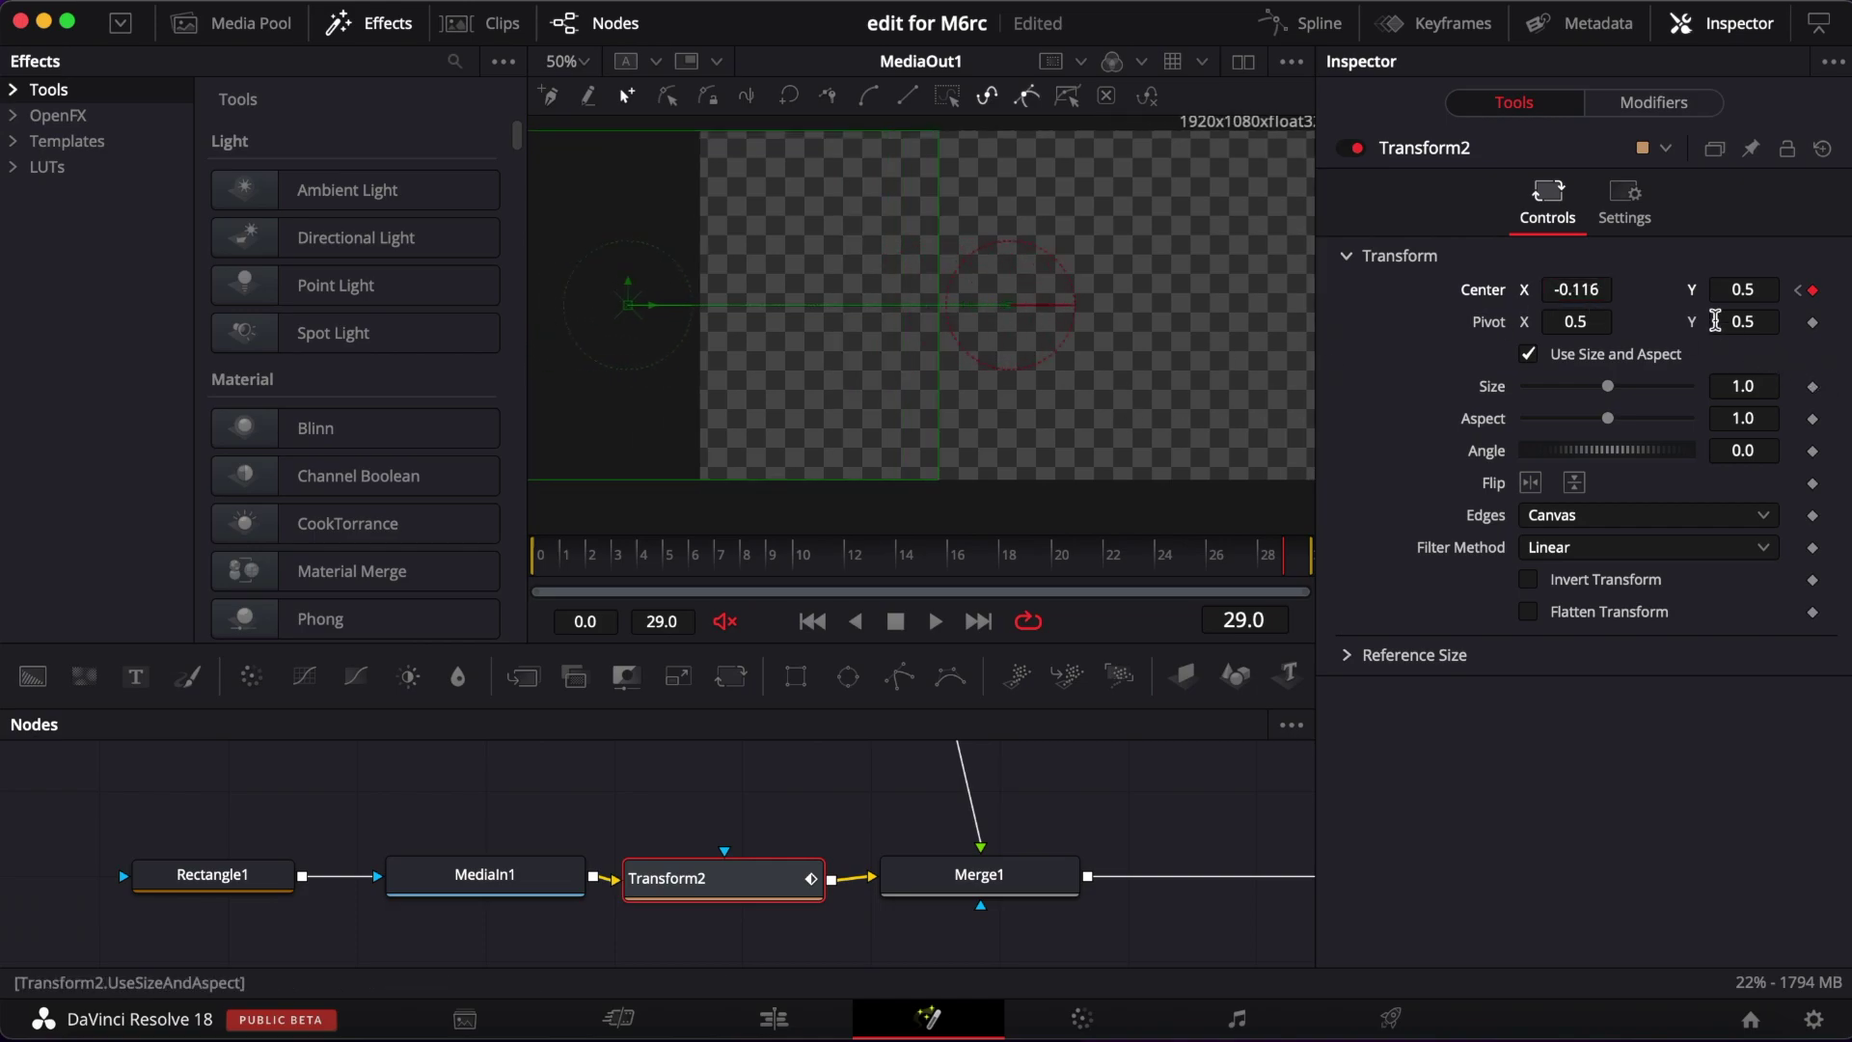
pyautogui.click(1555, 514)
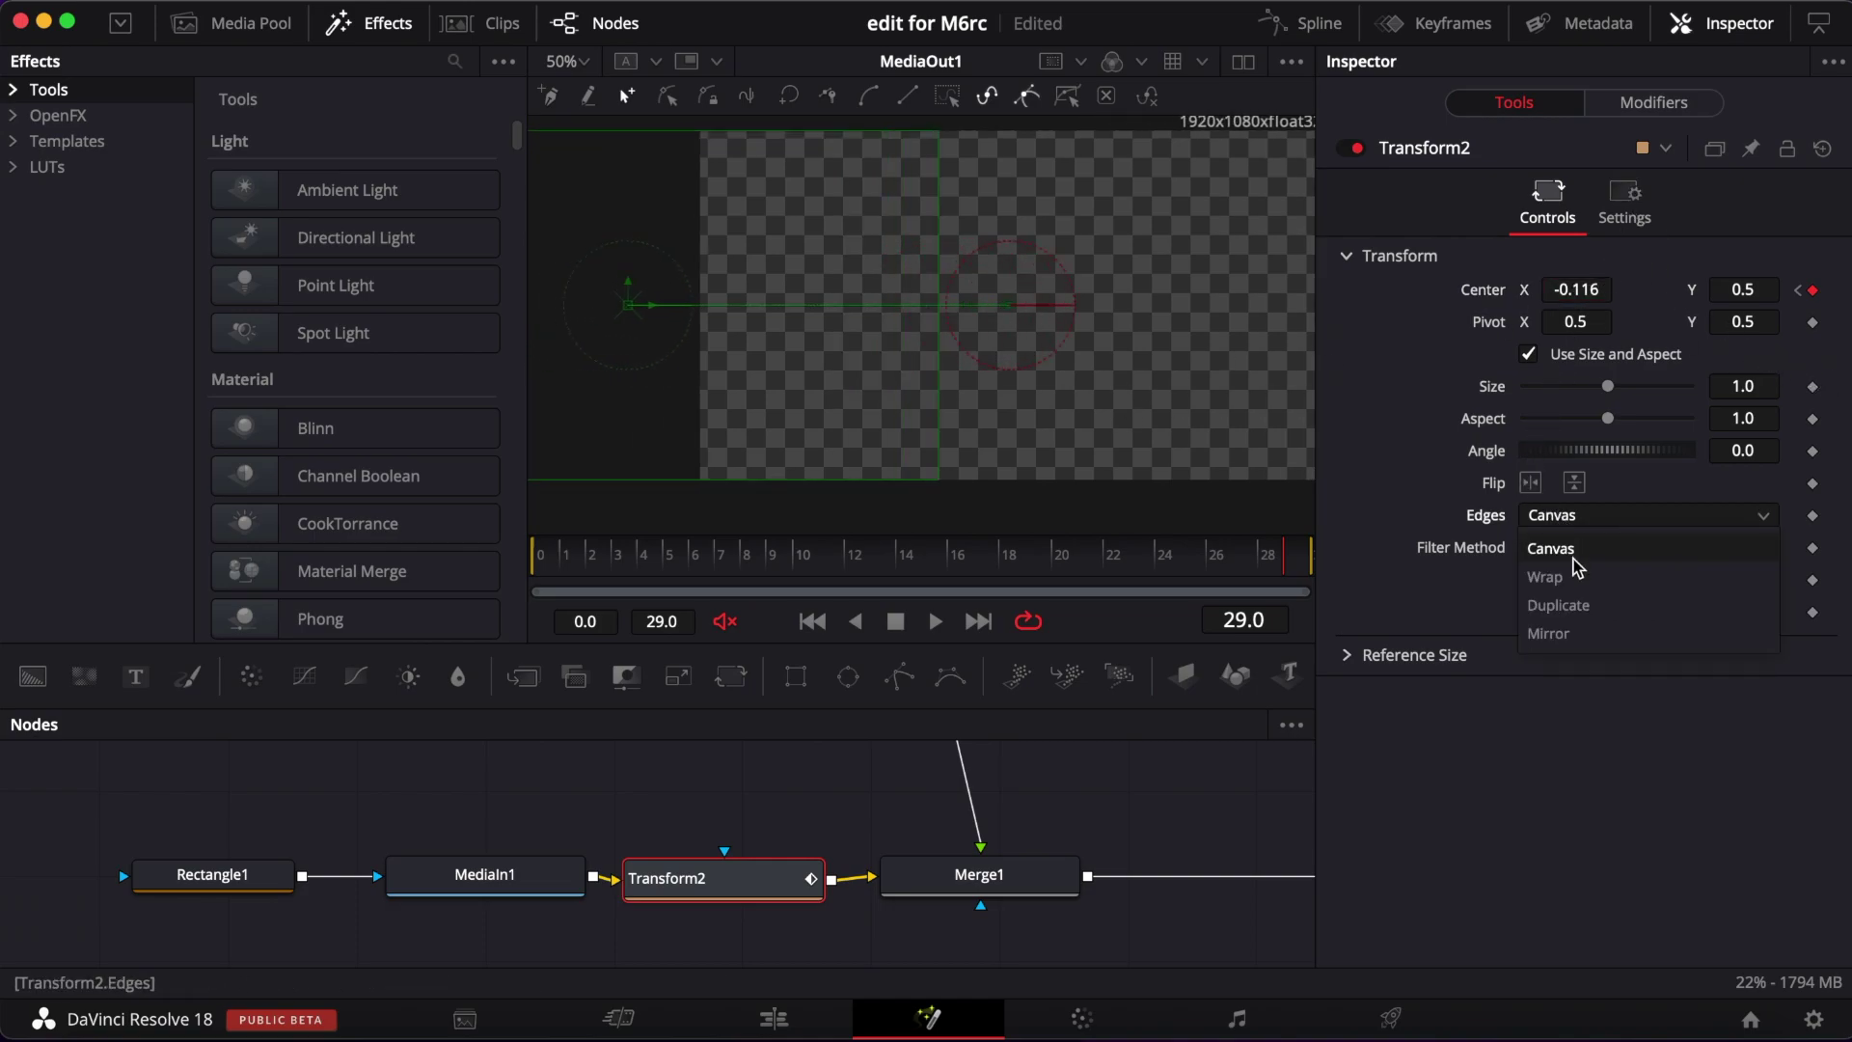
pyautogui.click(1623, 199)
# Enable motion blur on Transform2 and raise its quality to 6.
pyautogui.click(1623, 200)
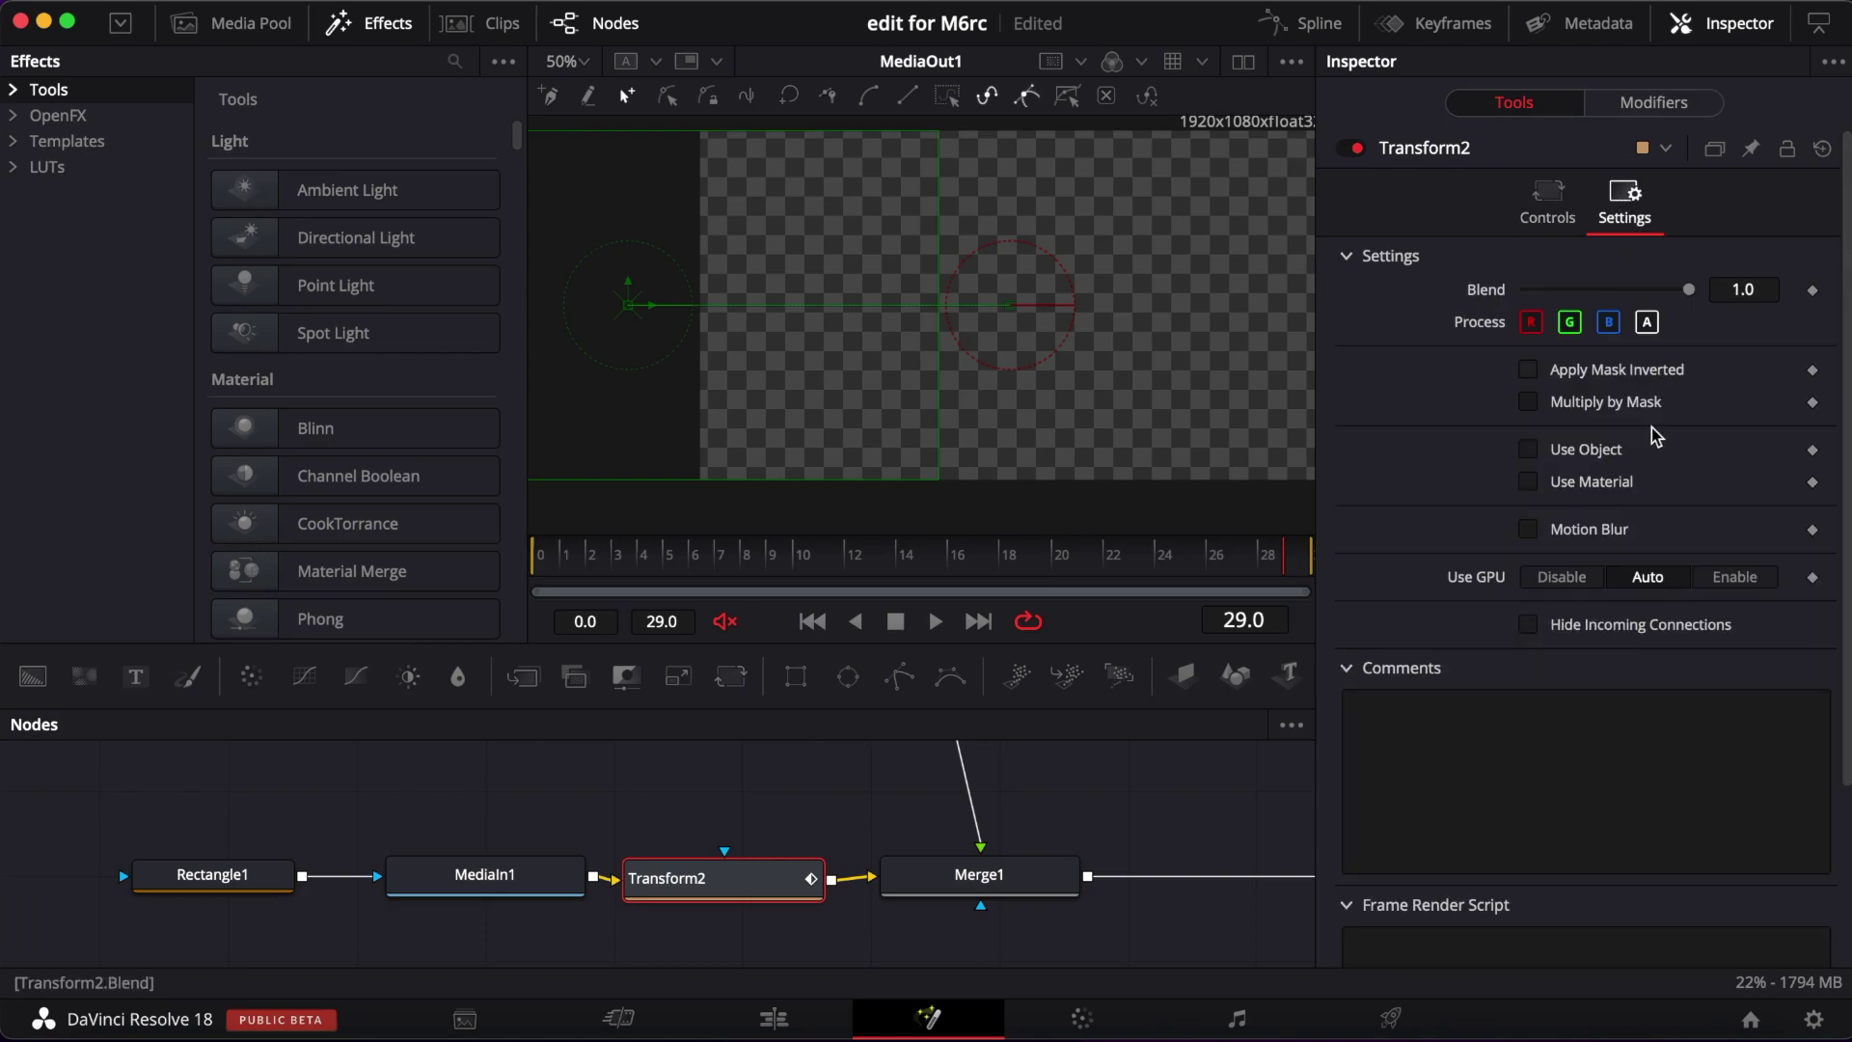
pyautogui.click(1630, 526)
pyautogui.moveTo(1641, 561); pyautogui.dragTo(1656, 571)
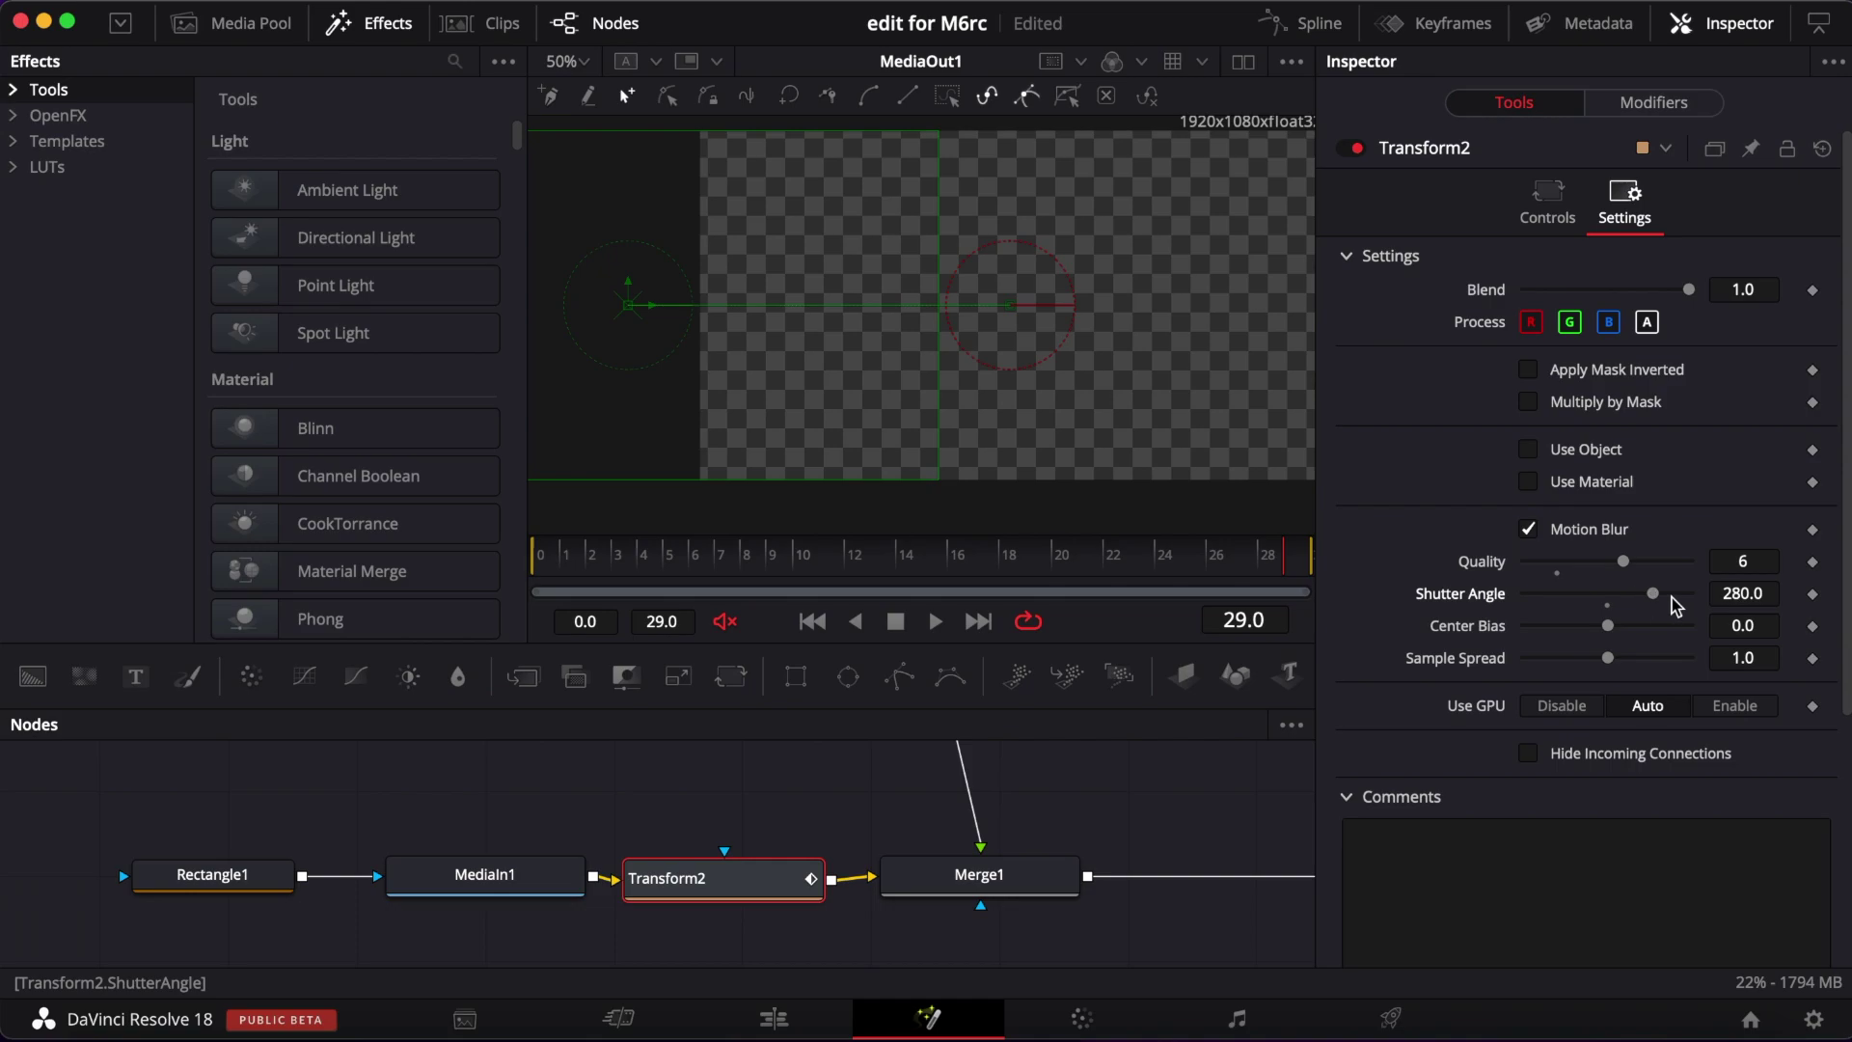
# Enable motion blur on Transform1 with a 280 shutter angle.
pyautogui.click(1547, 202)
pyautogui.scroll(5, 963, 785)
pyautogui.click(986, 810)
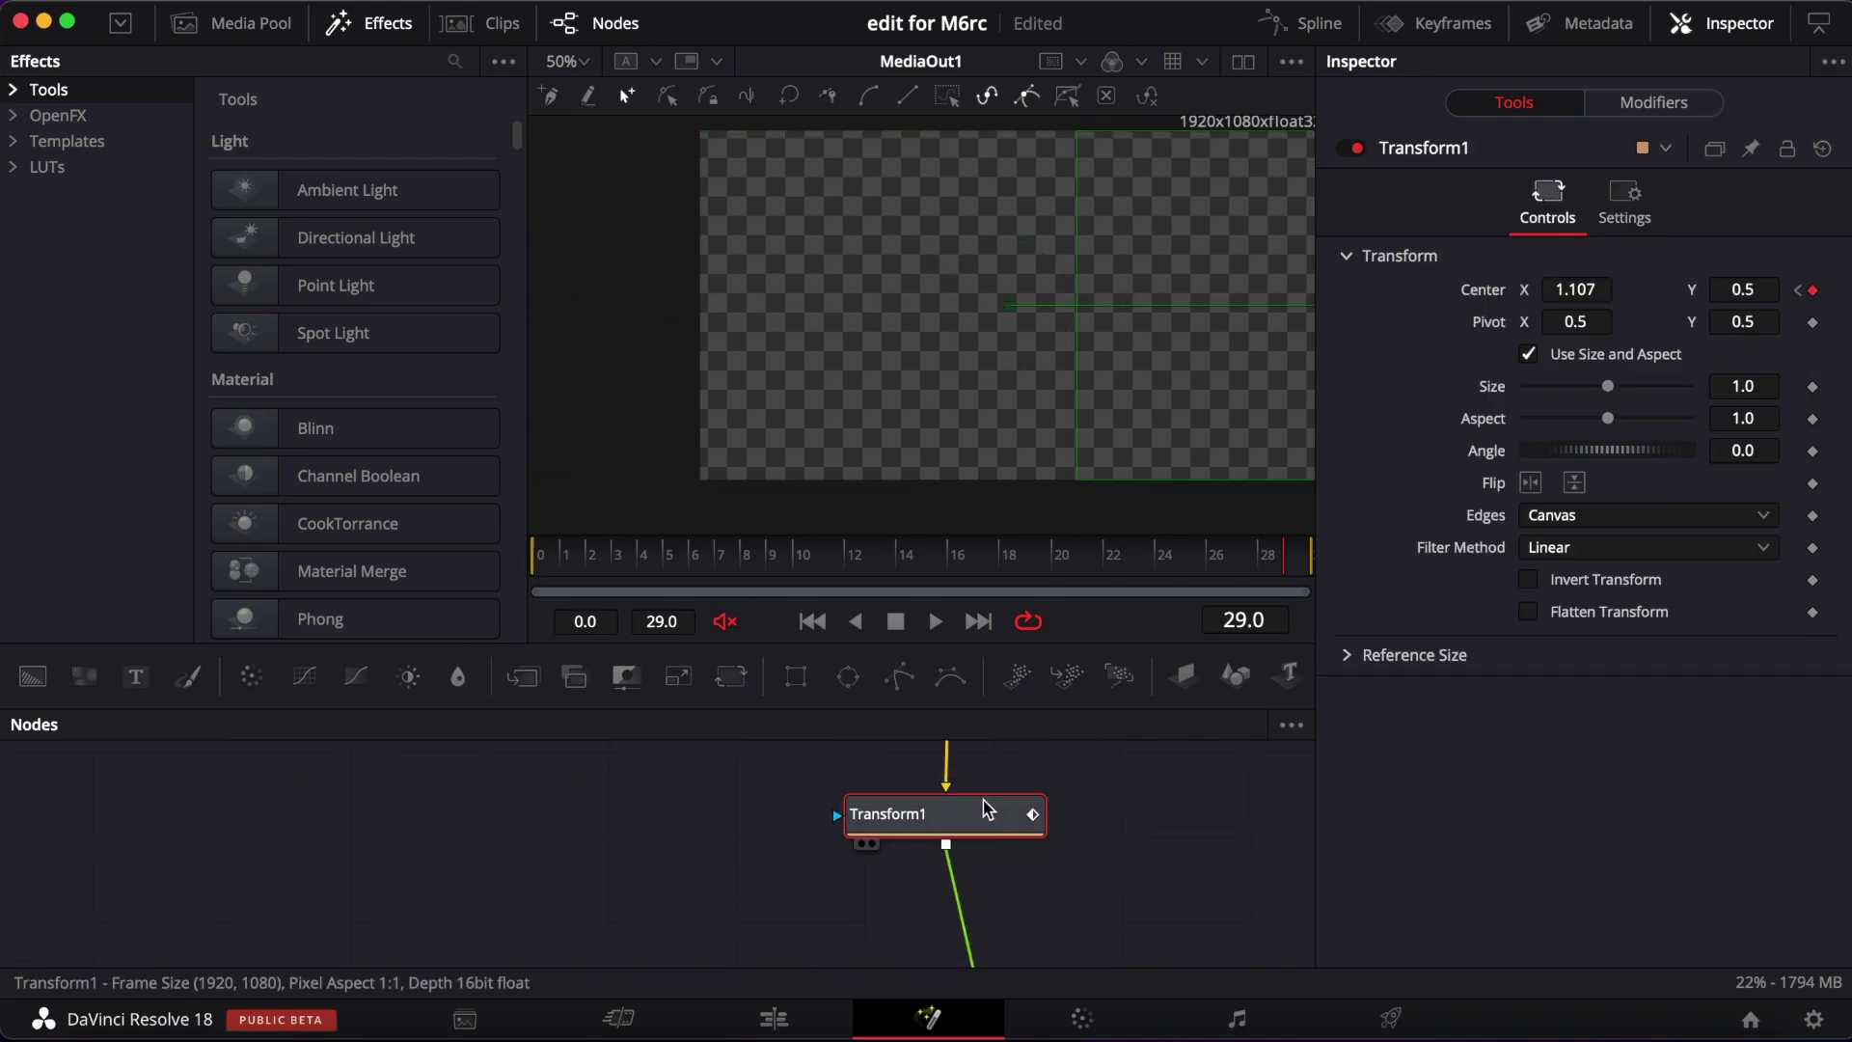
pyautogui.click(1624, 203)
pyautogui.click(1548, 530)
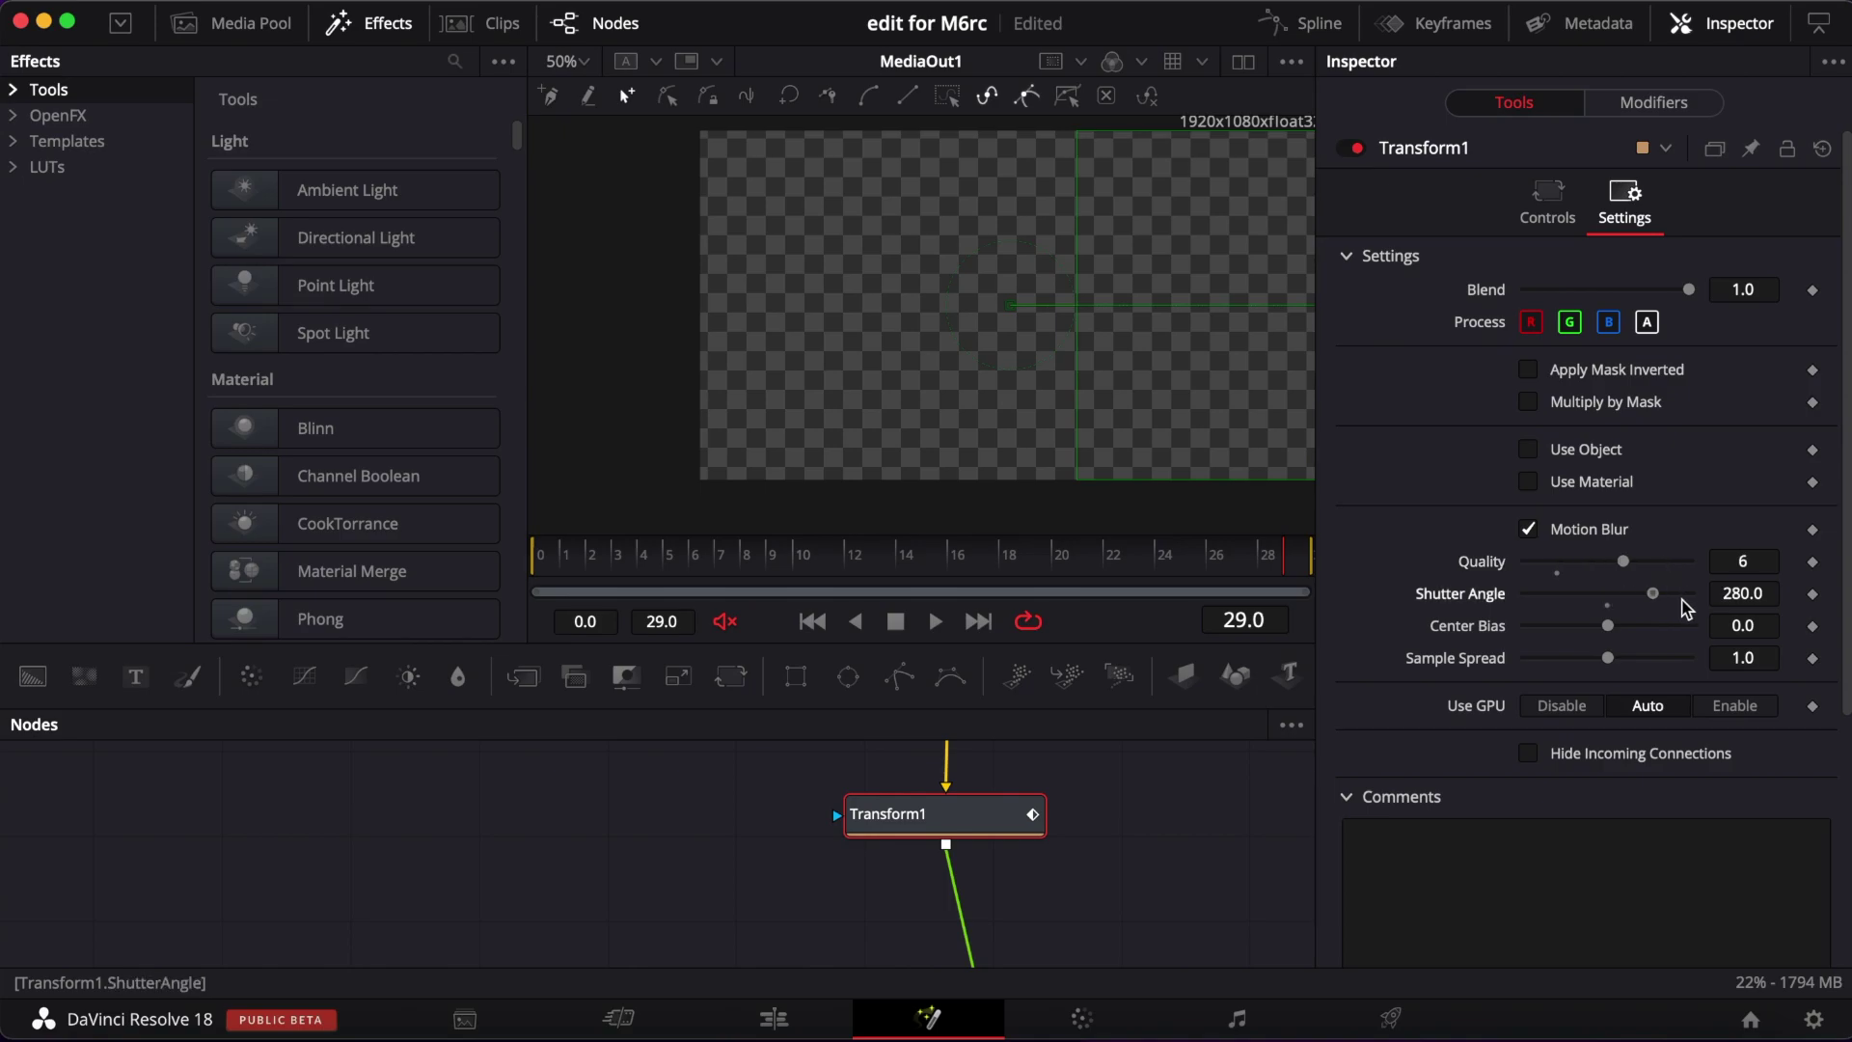
pyautogui.click(1551, 207)
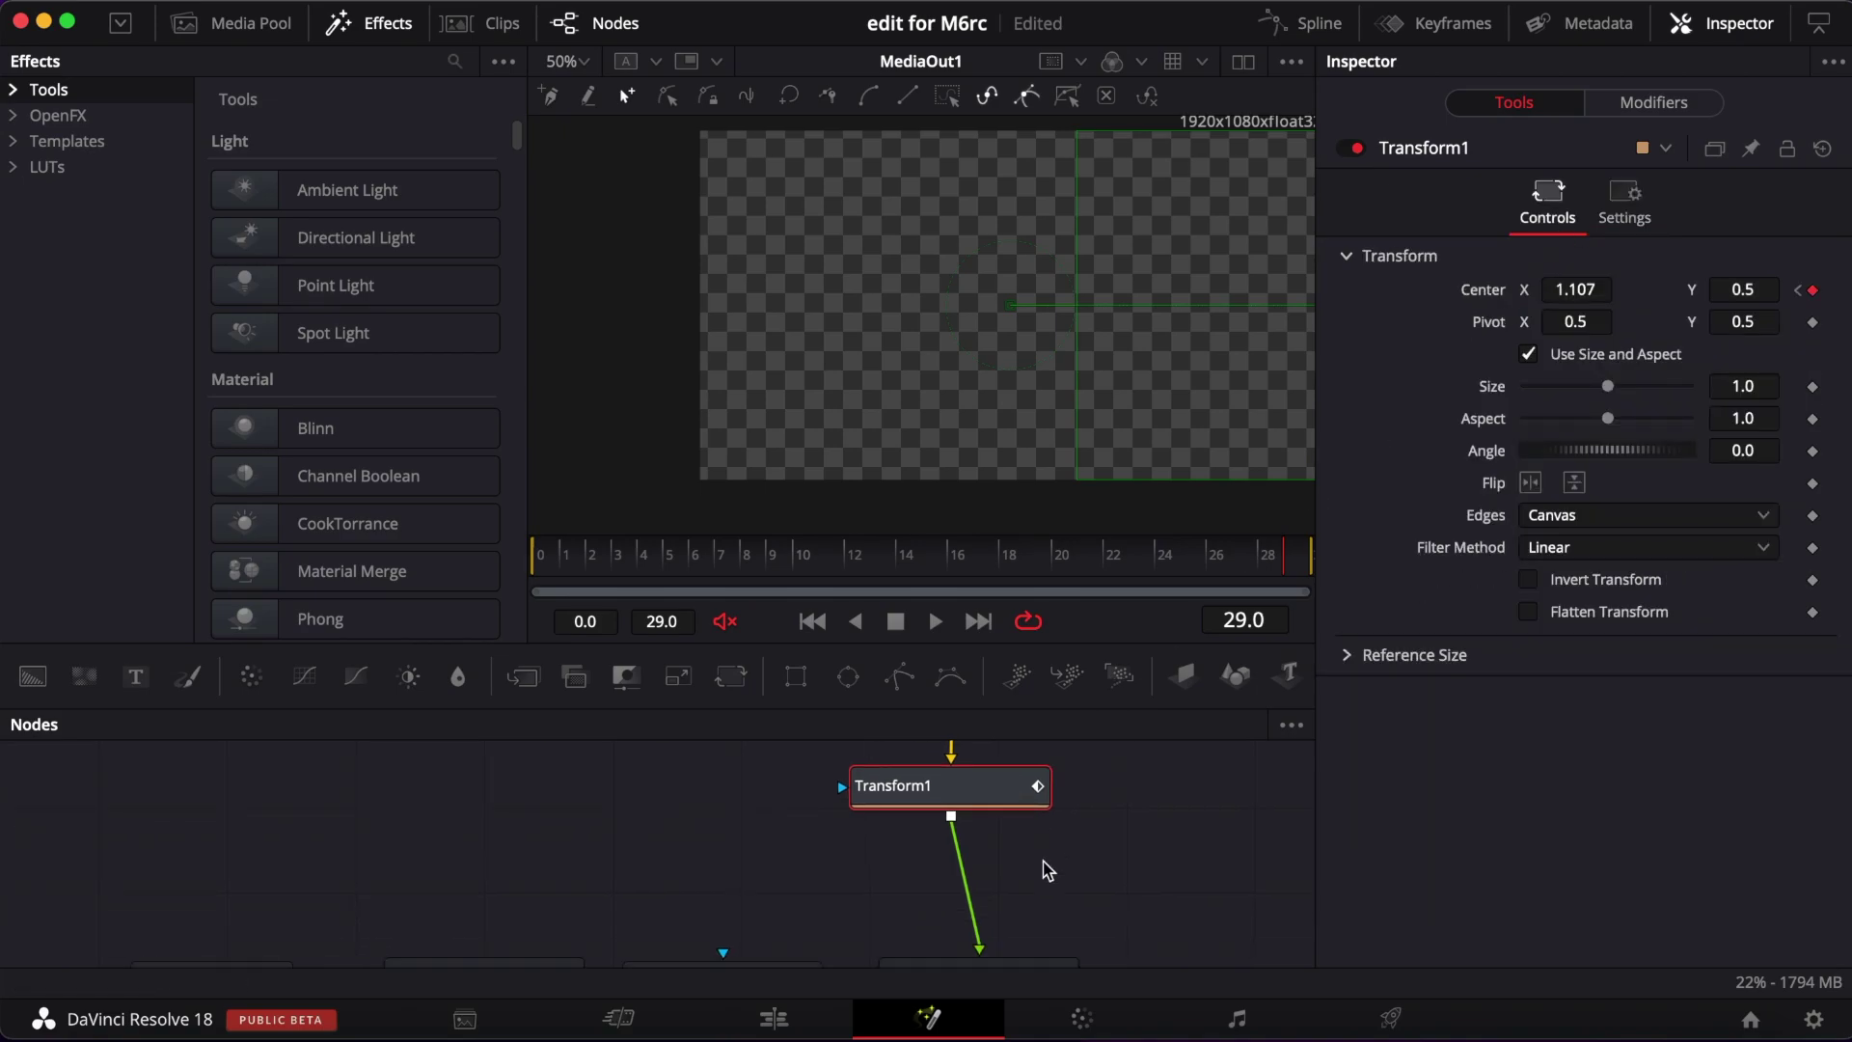
pyautogui.click(881, 829)
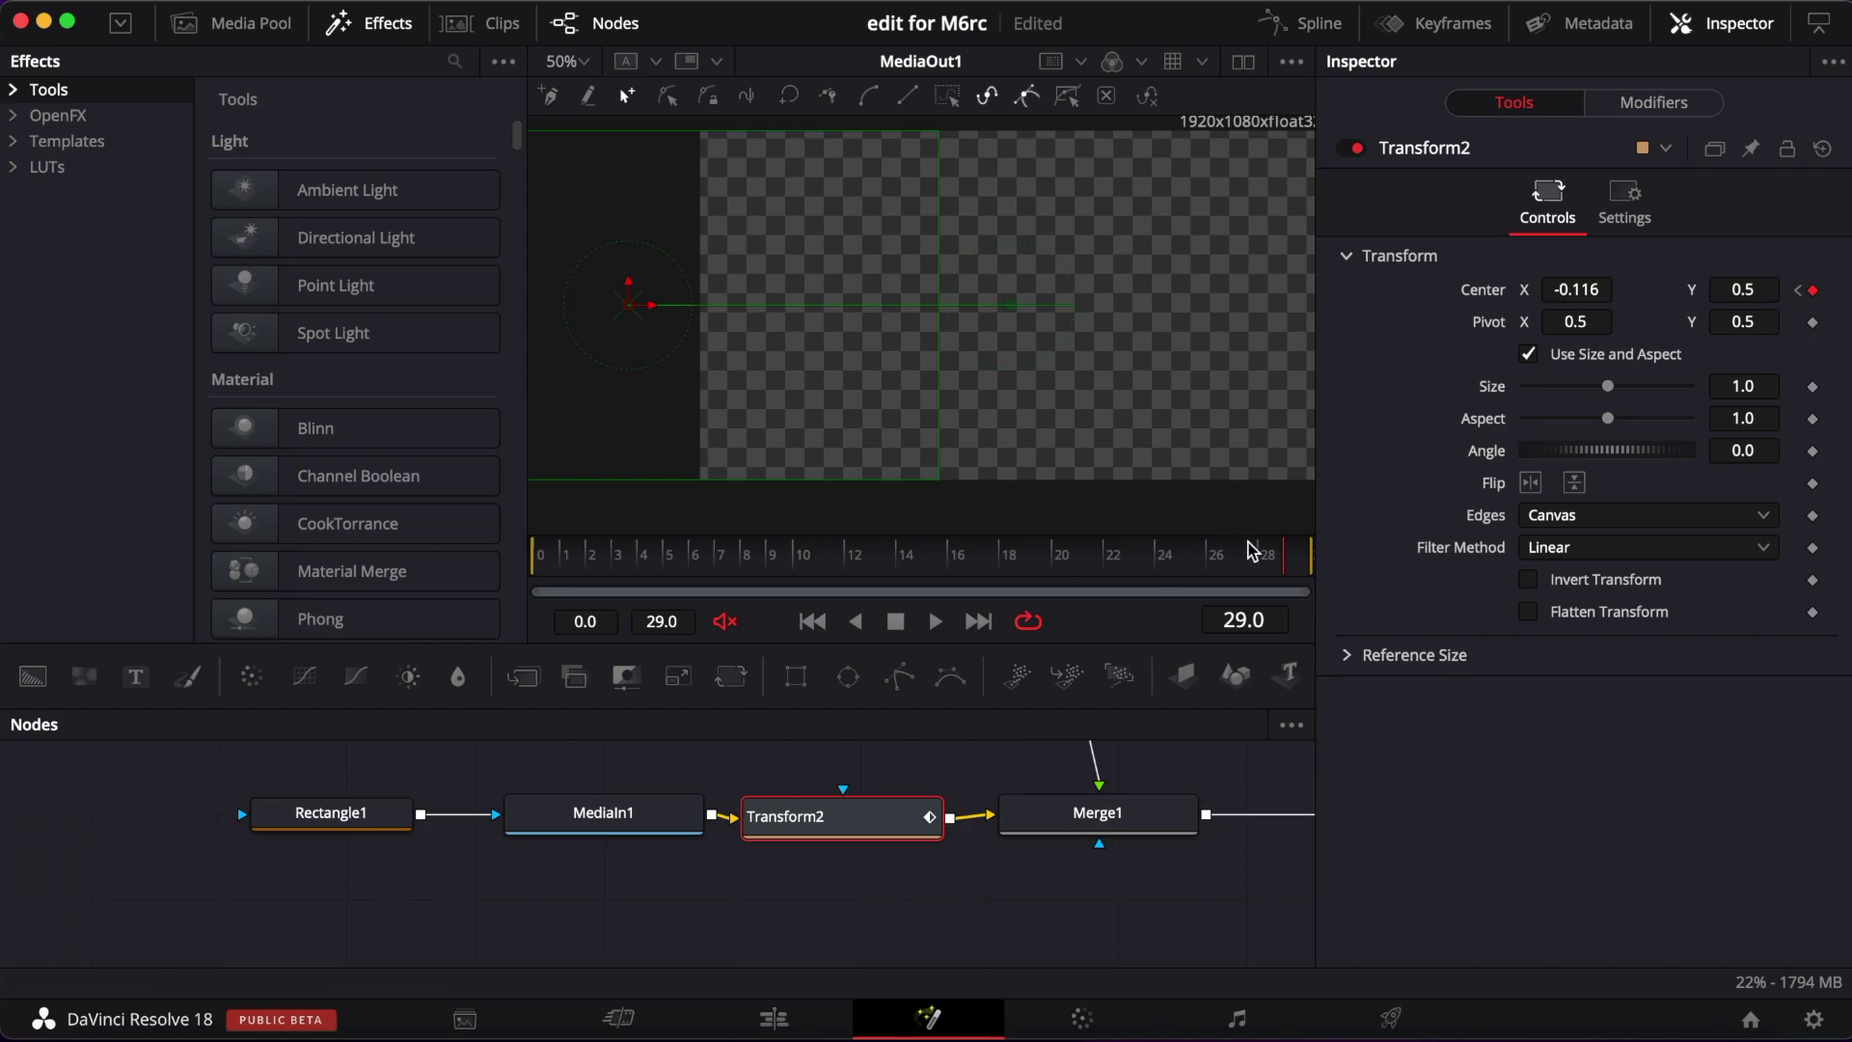
# Smooth Transform2's Displacement keyframes and shape the handles for a slow start and a sharp ease-in at the end.
pyautogui.moveTo(1254, 555); pyautogui.dragTo(1386, 538)
pyautogui.click(1327, 24)
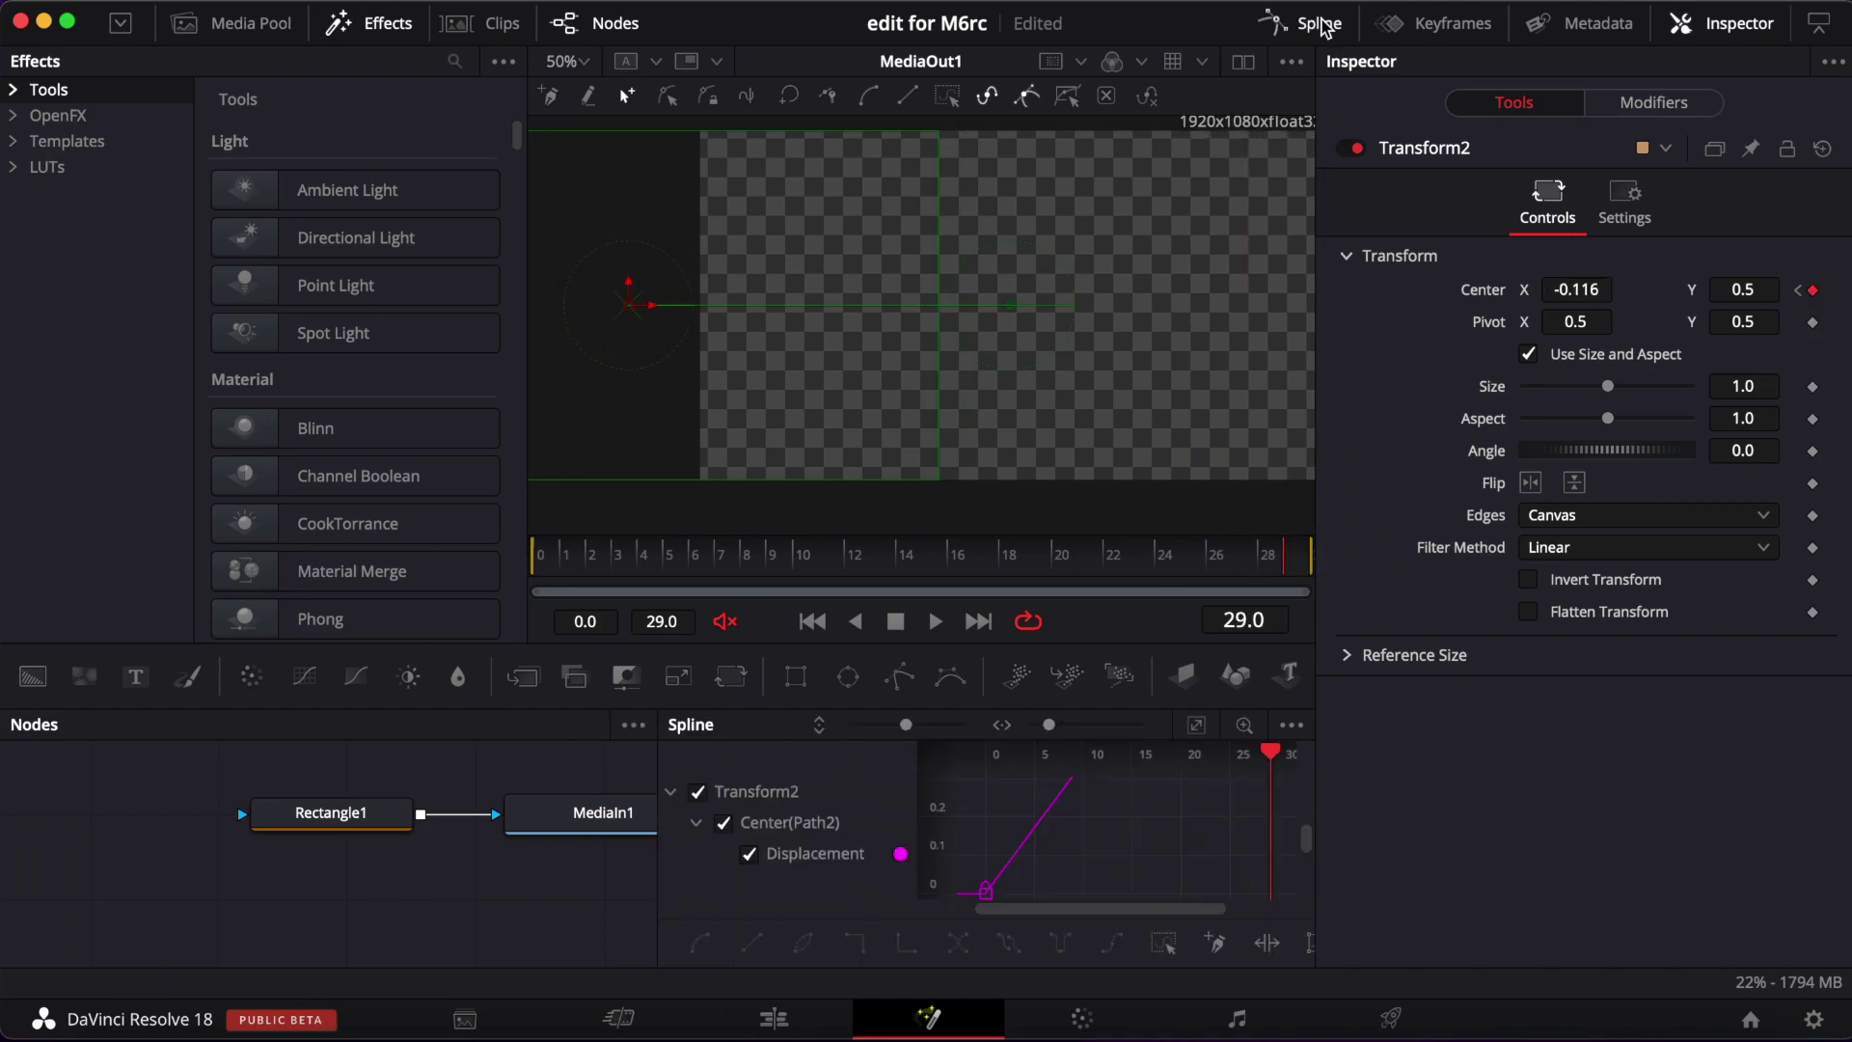
pyautogui.click(1196, 724)
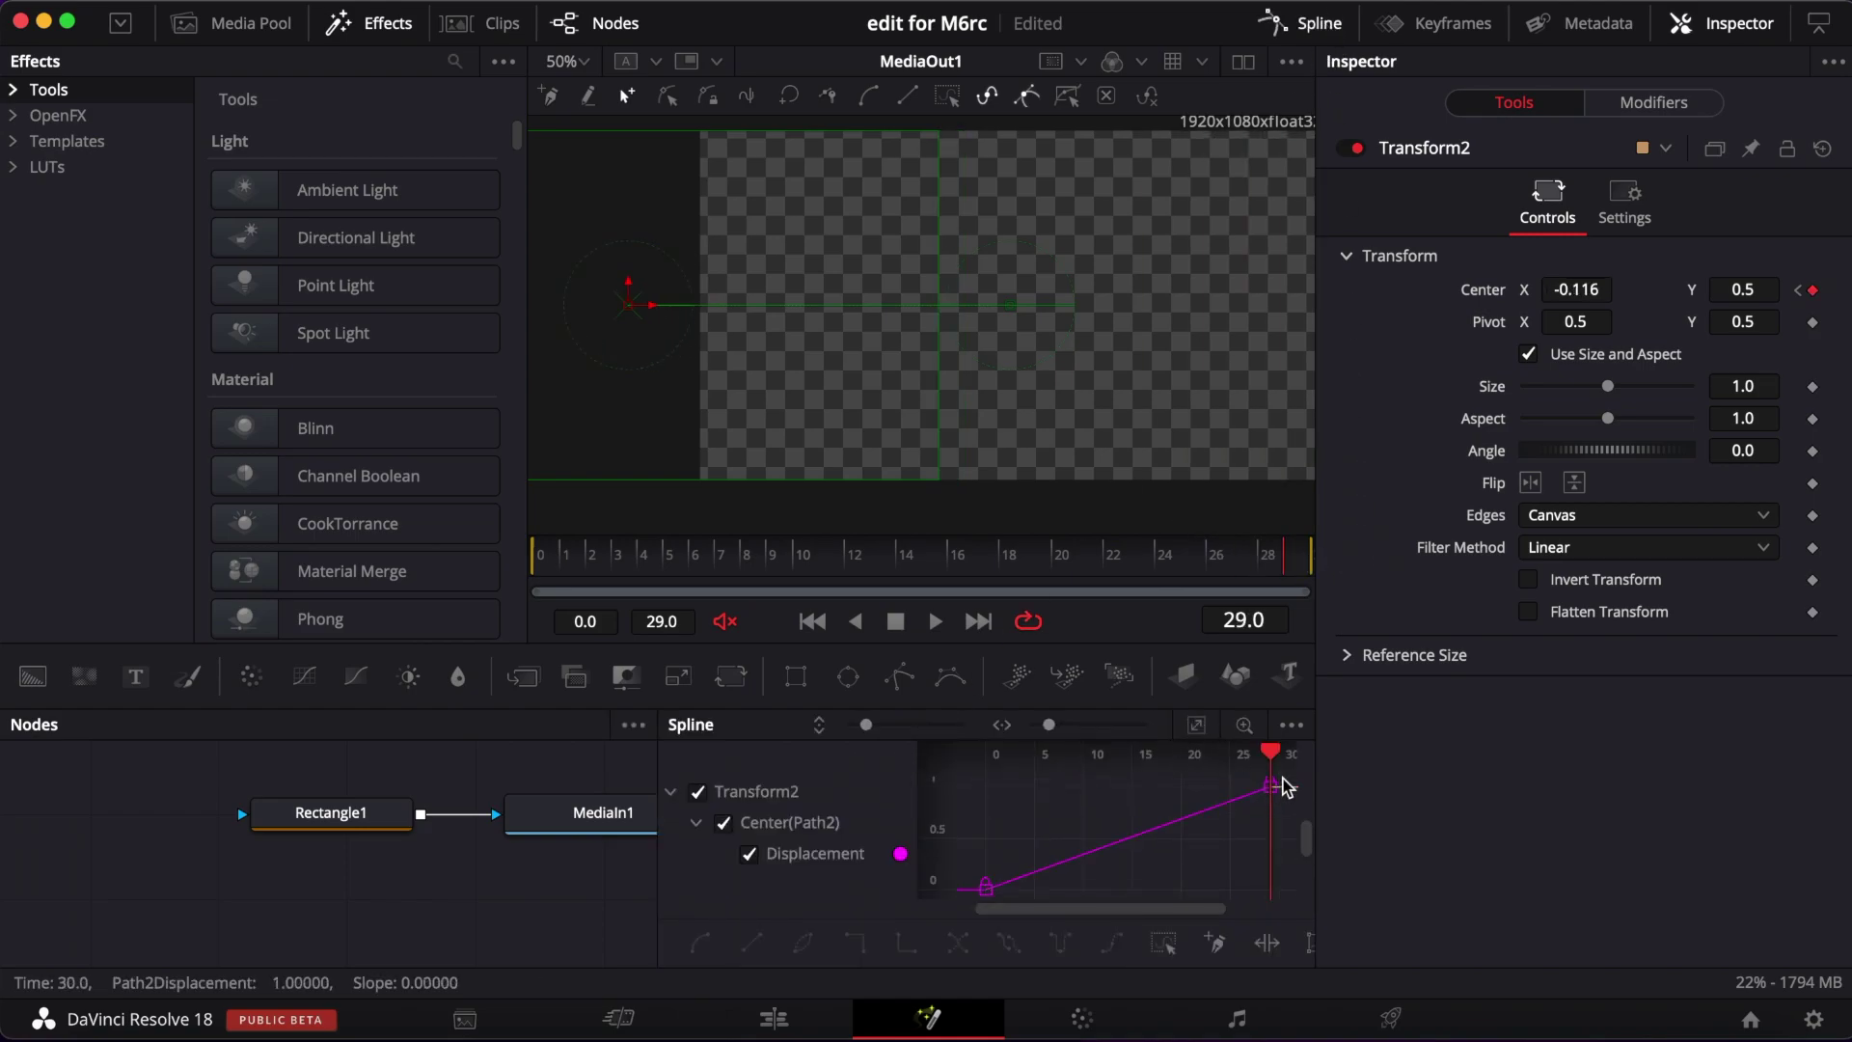
pyautogui.click(700, 943)
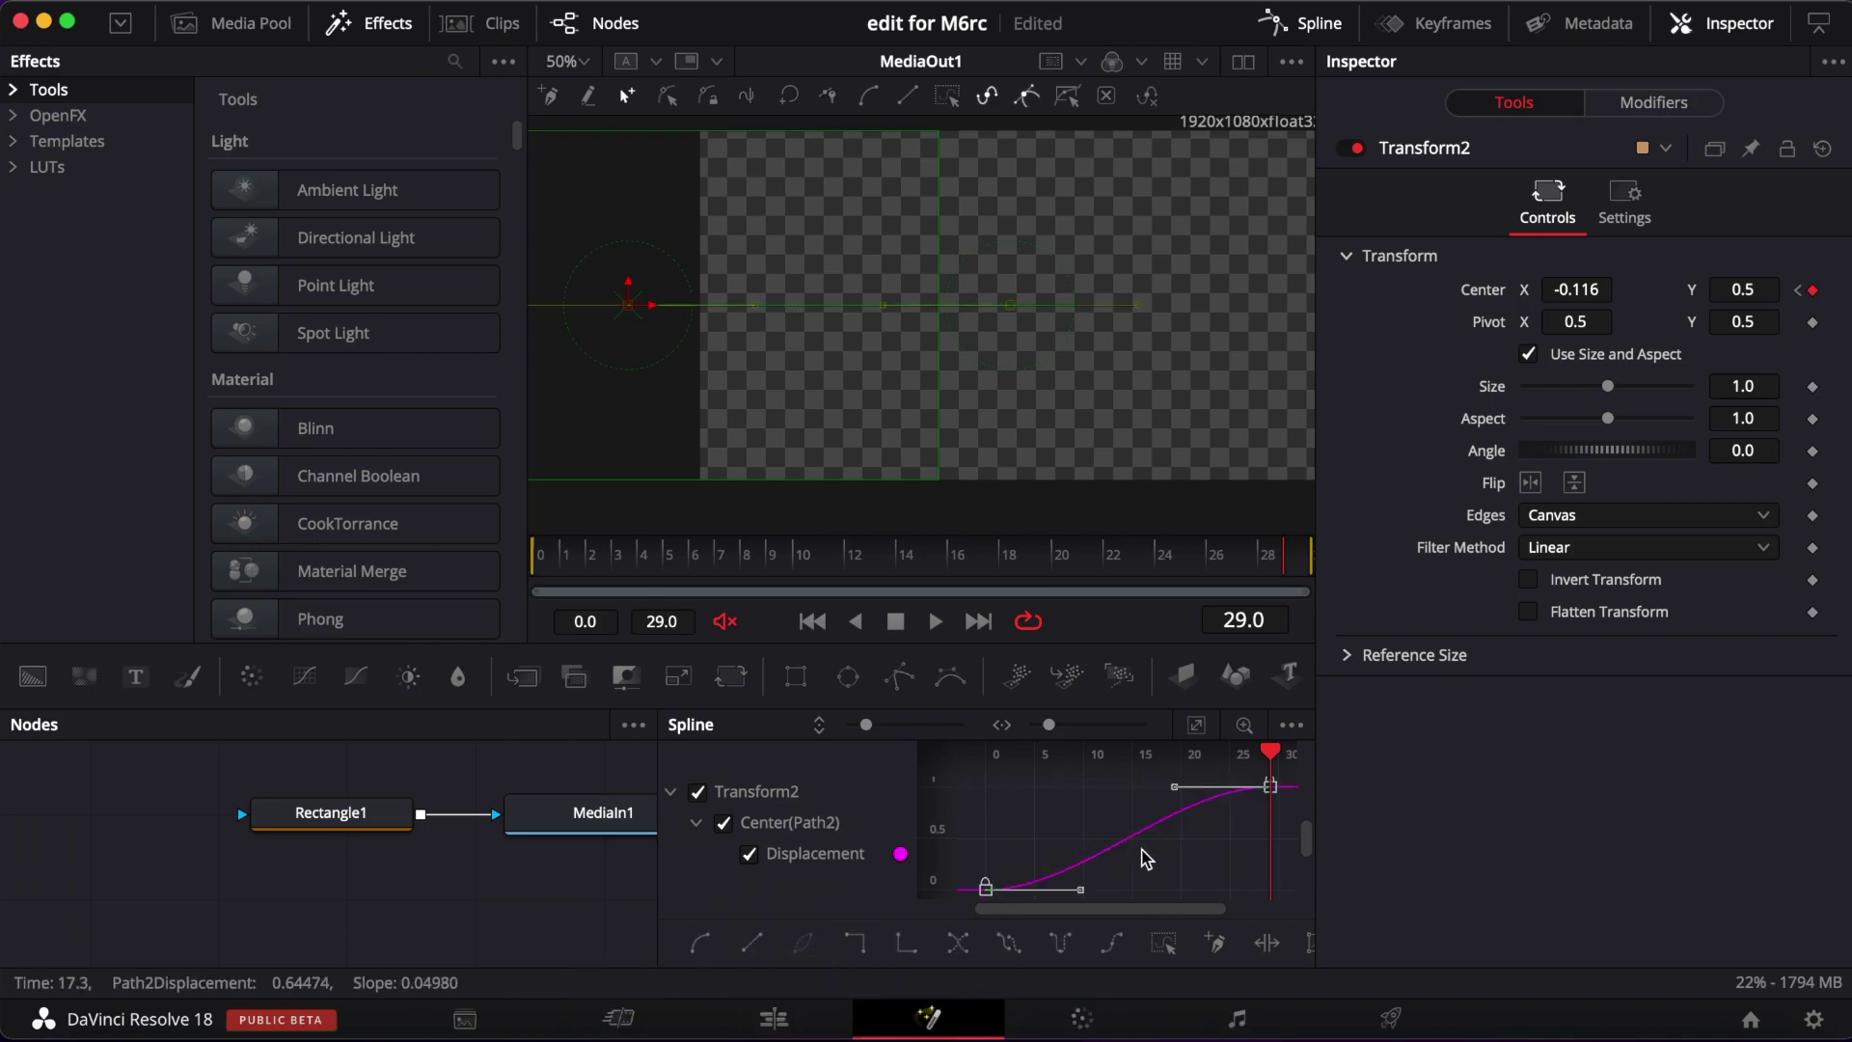
pyautogui.moveTo(1182, 781); pyautogui.dragTo(1255, 875)
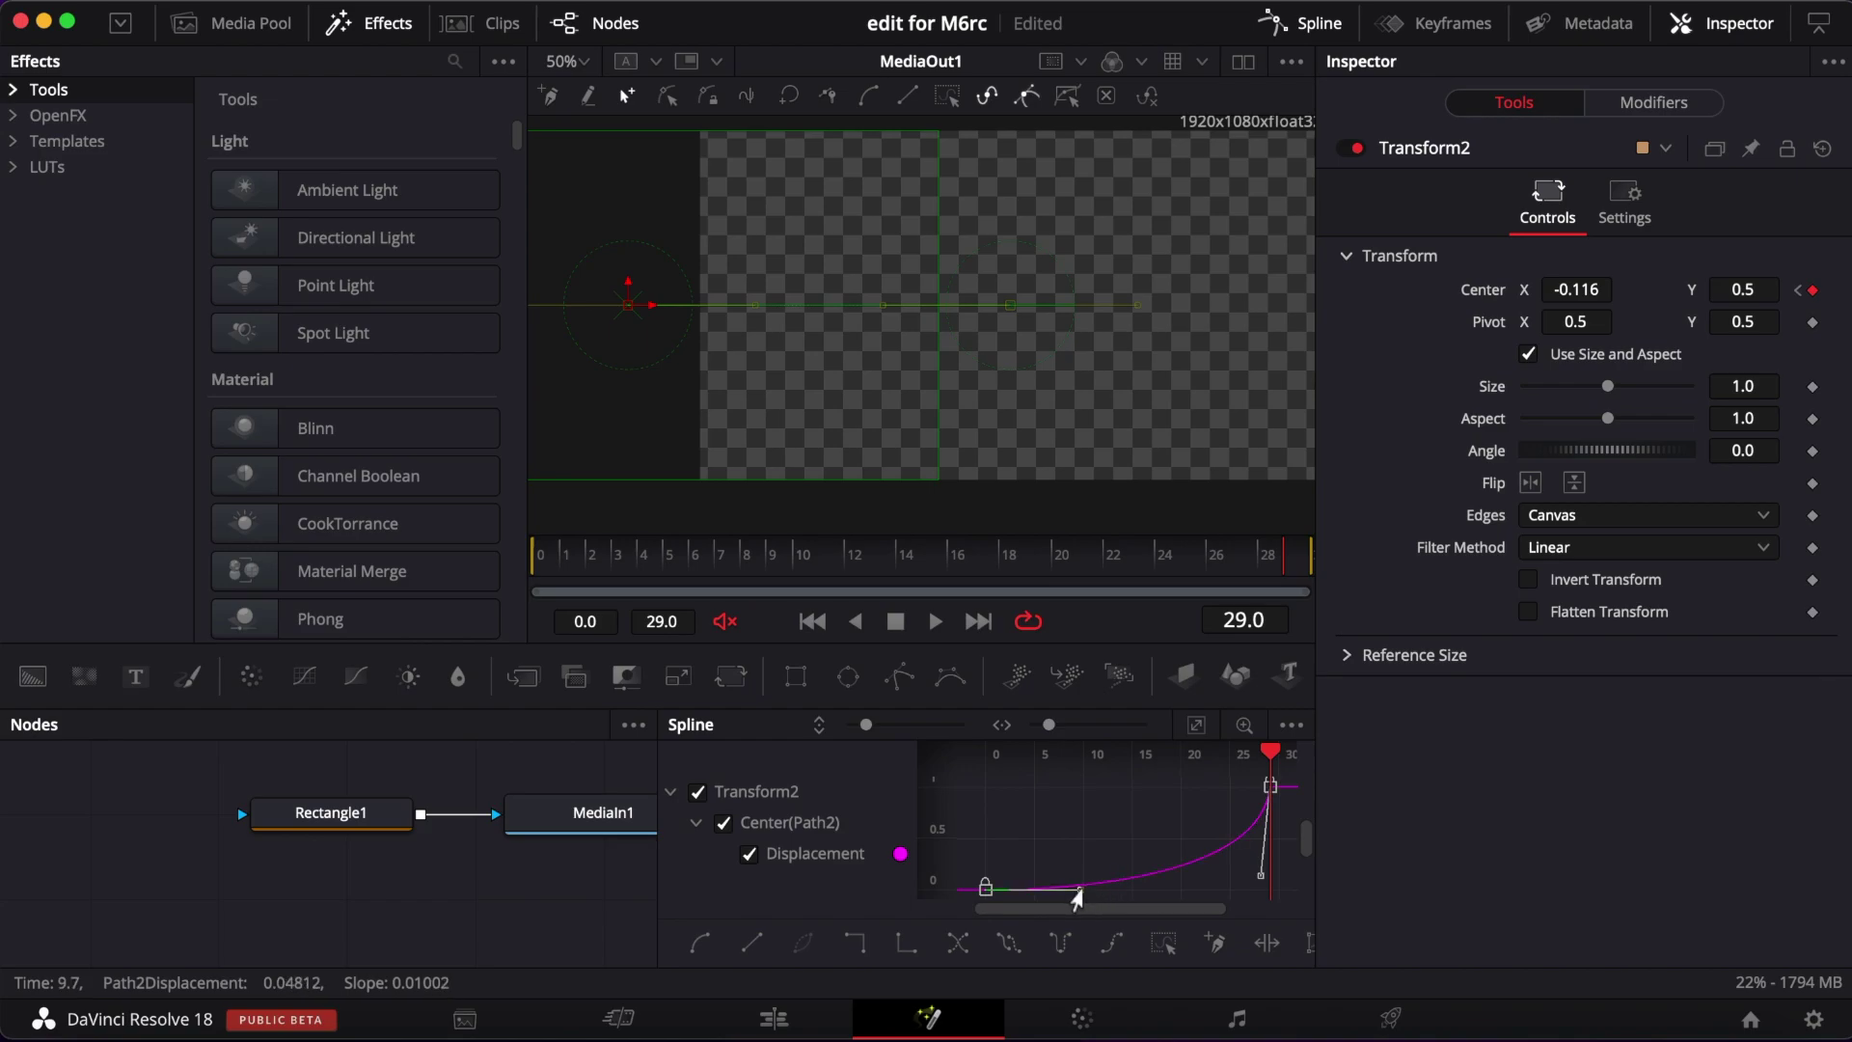
pyautogui.moveTo(1077, 897)
pyautogui.mouseDown()
pyautogui.moveTo(1243, 906)
pyautogui.moveTo(1239, 893)
pyautogui.mouseUp()
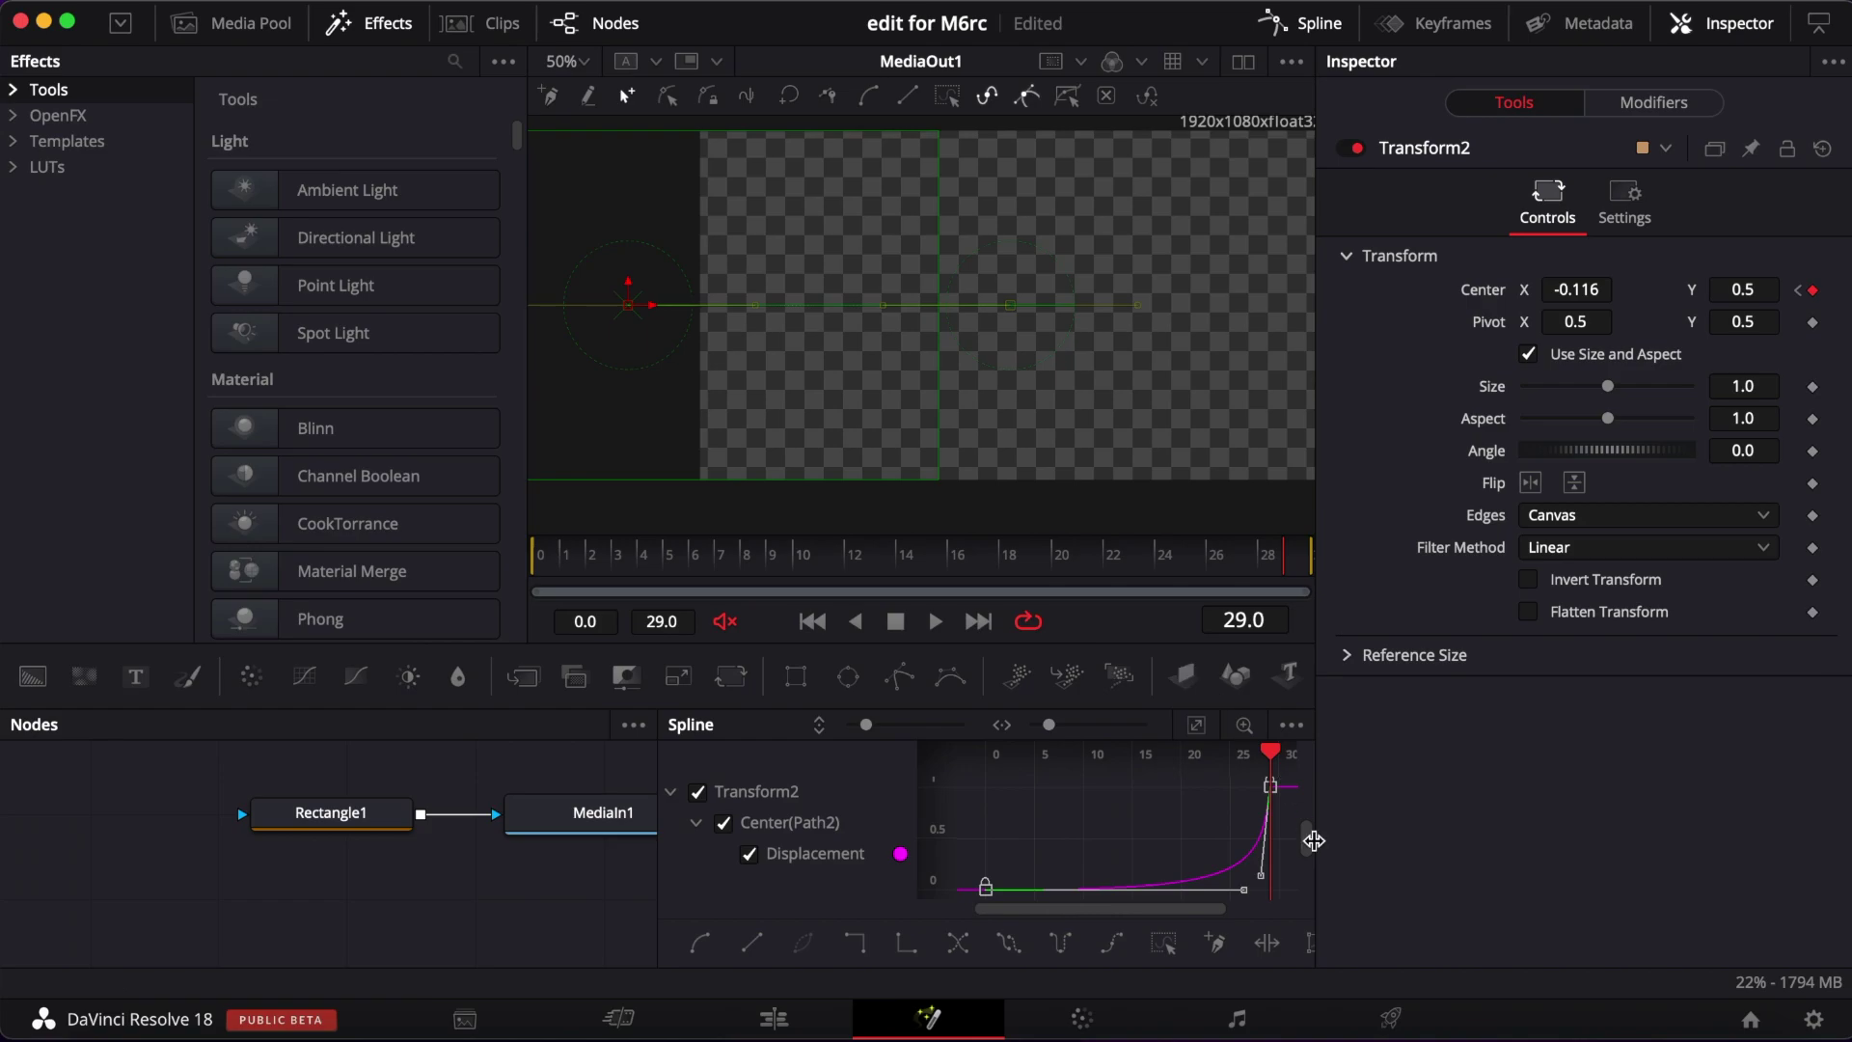
pyautogui.moveTo(1256, 884); pyautogui.dragTo(1253, 887)
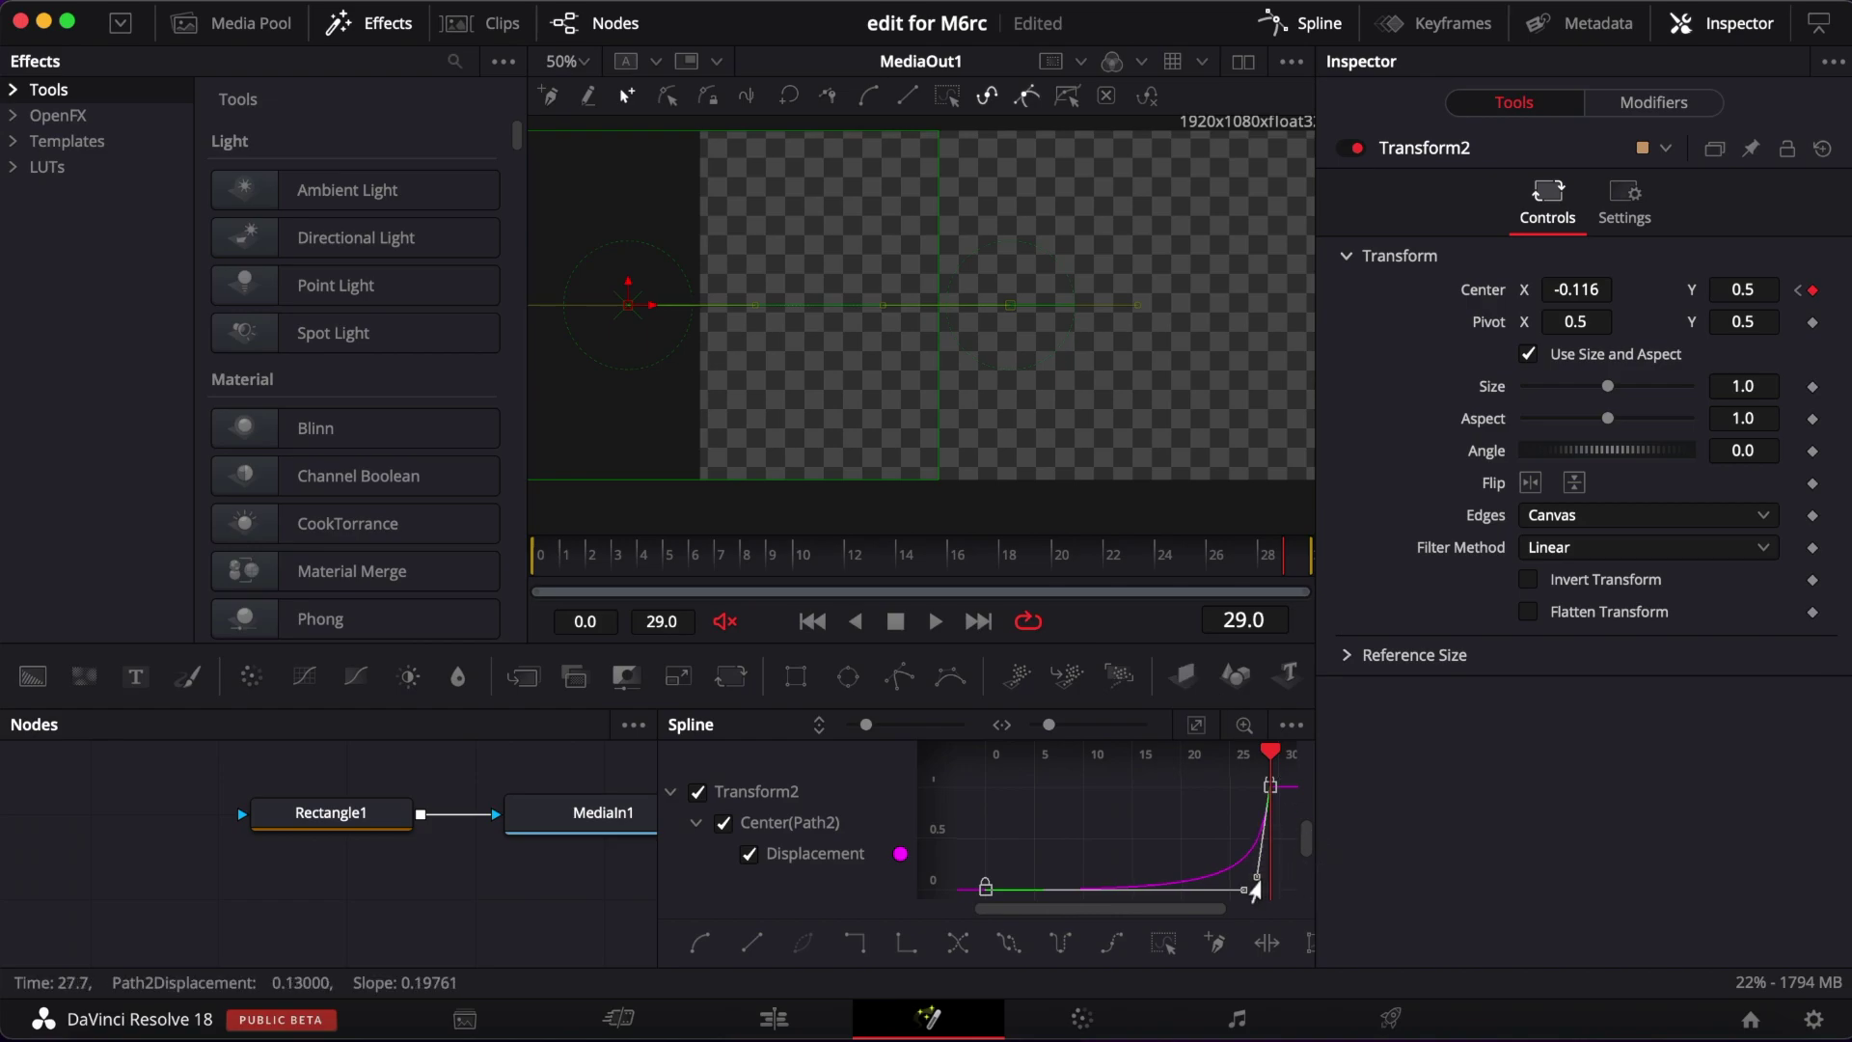
# Play back the composite to check the eased slide, then close the Spline editor.
pyautogui.rightClick(1089, 631)
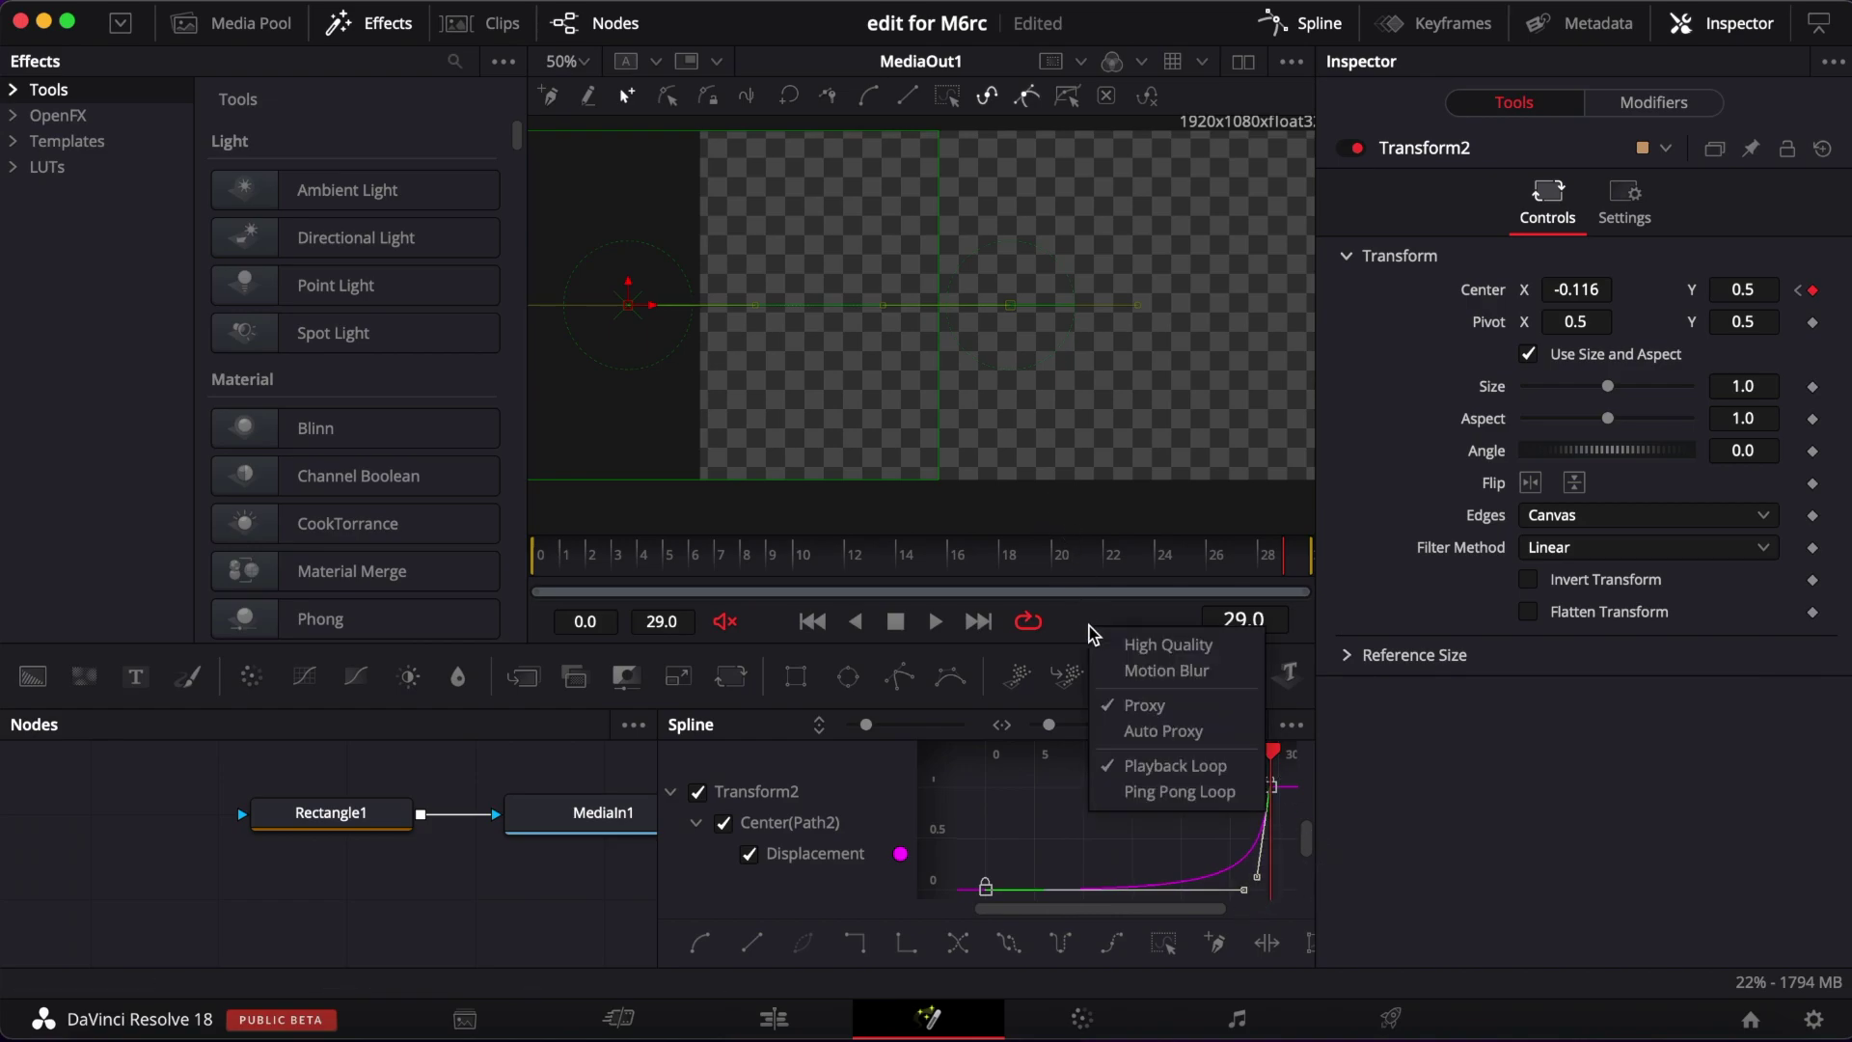
pyautogui.press('Escape')
pyautogui.click(935, 621)
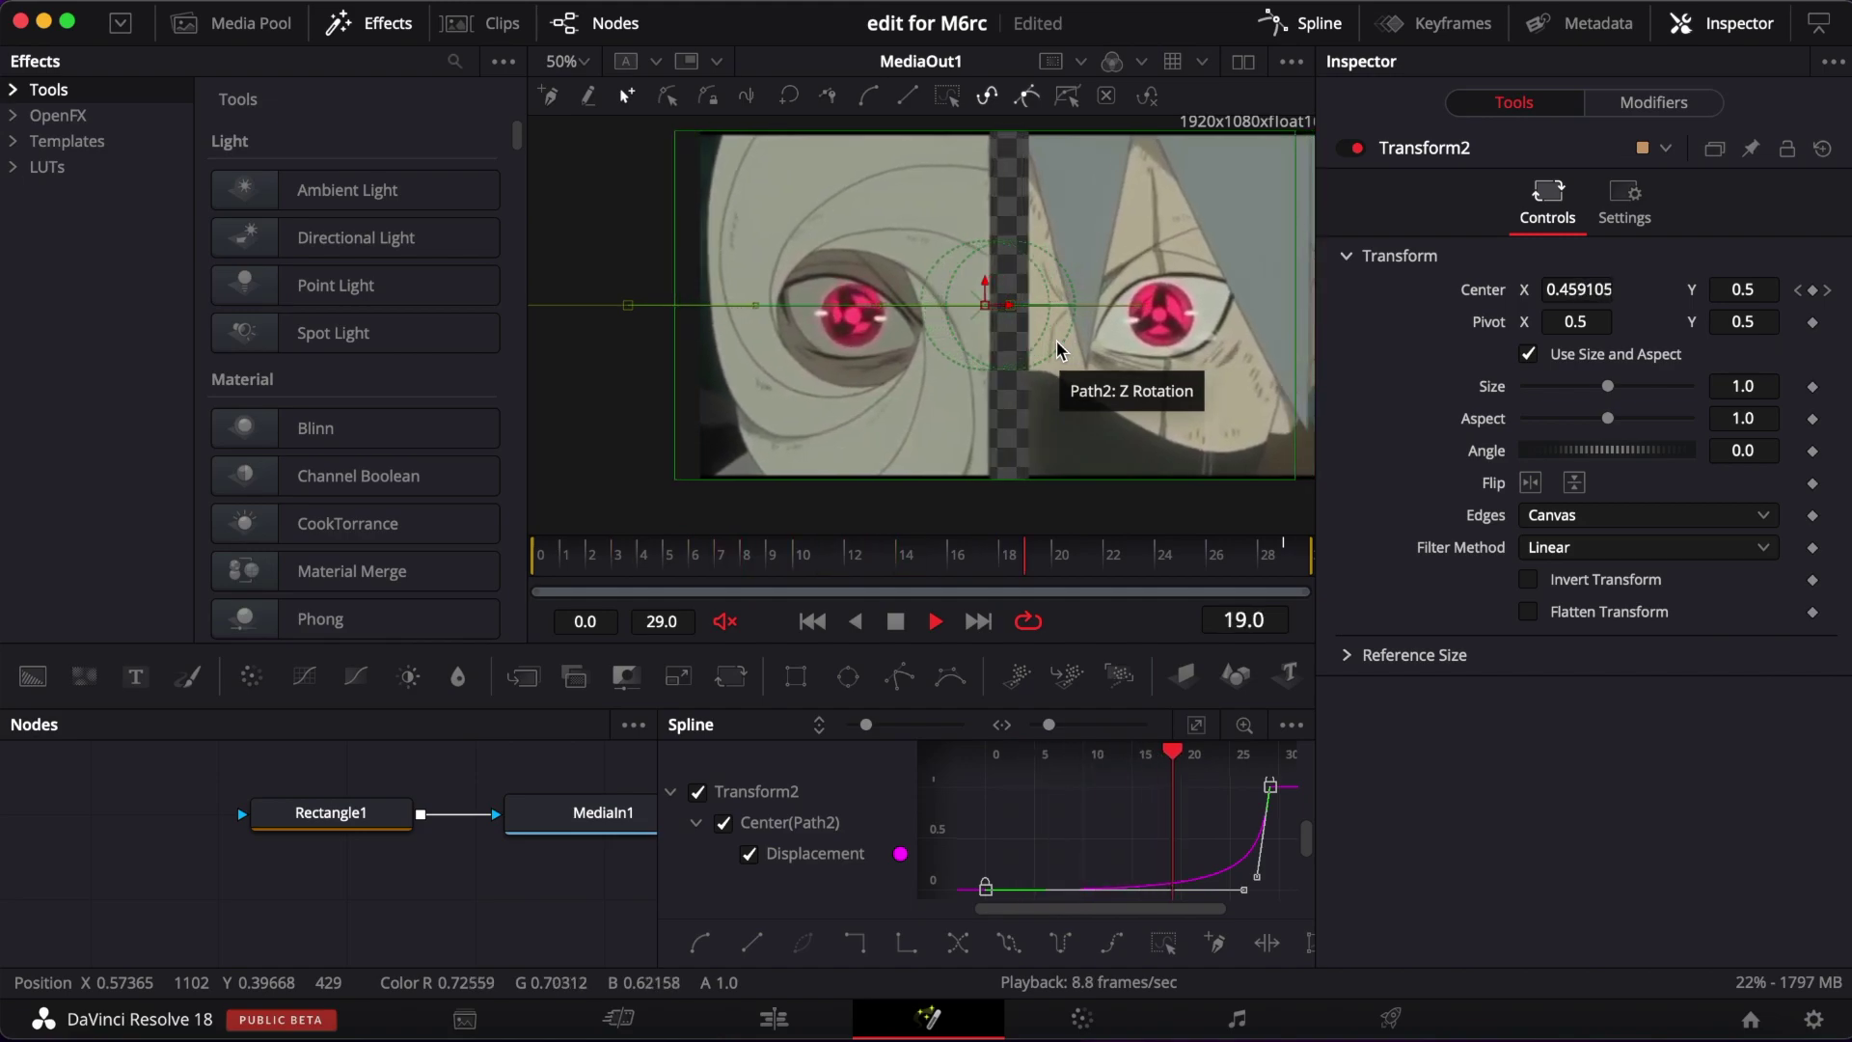
pyautogui.press('space')
pyautogui.click(1300, 22)
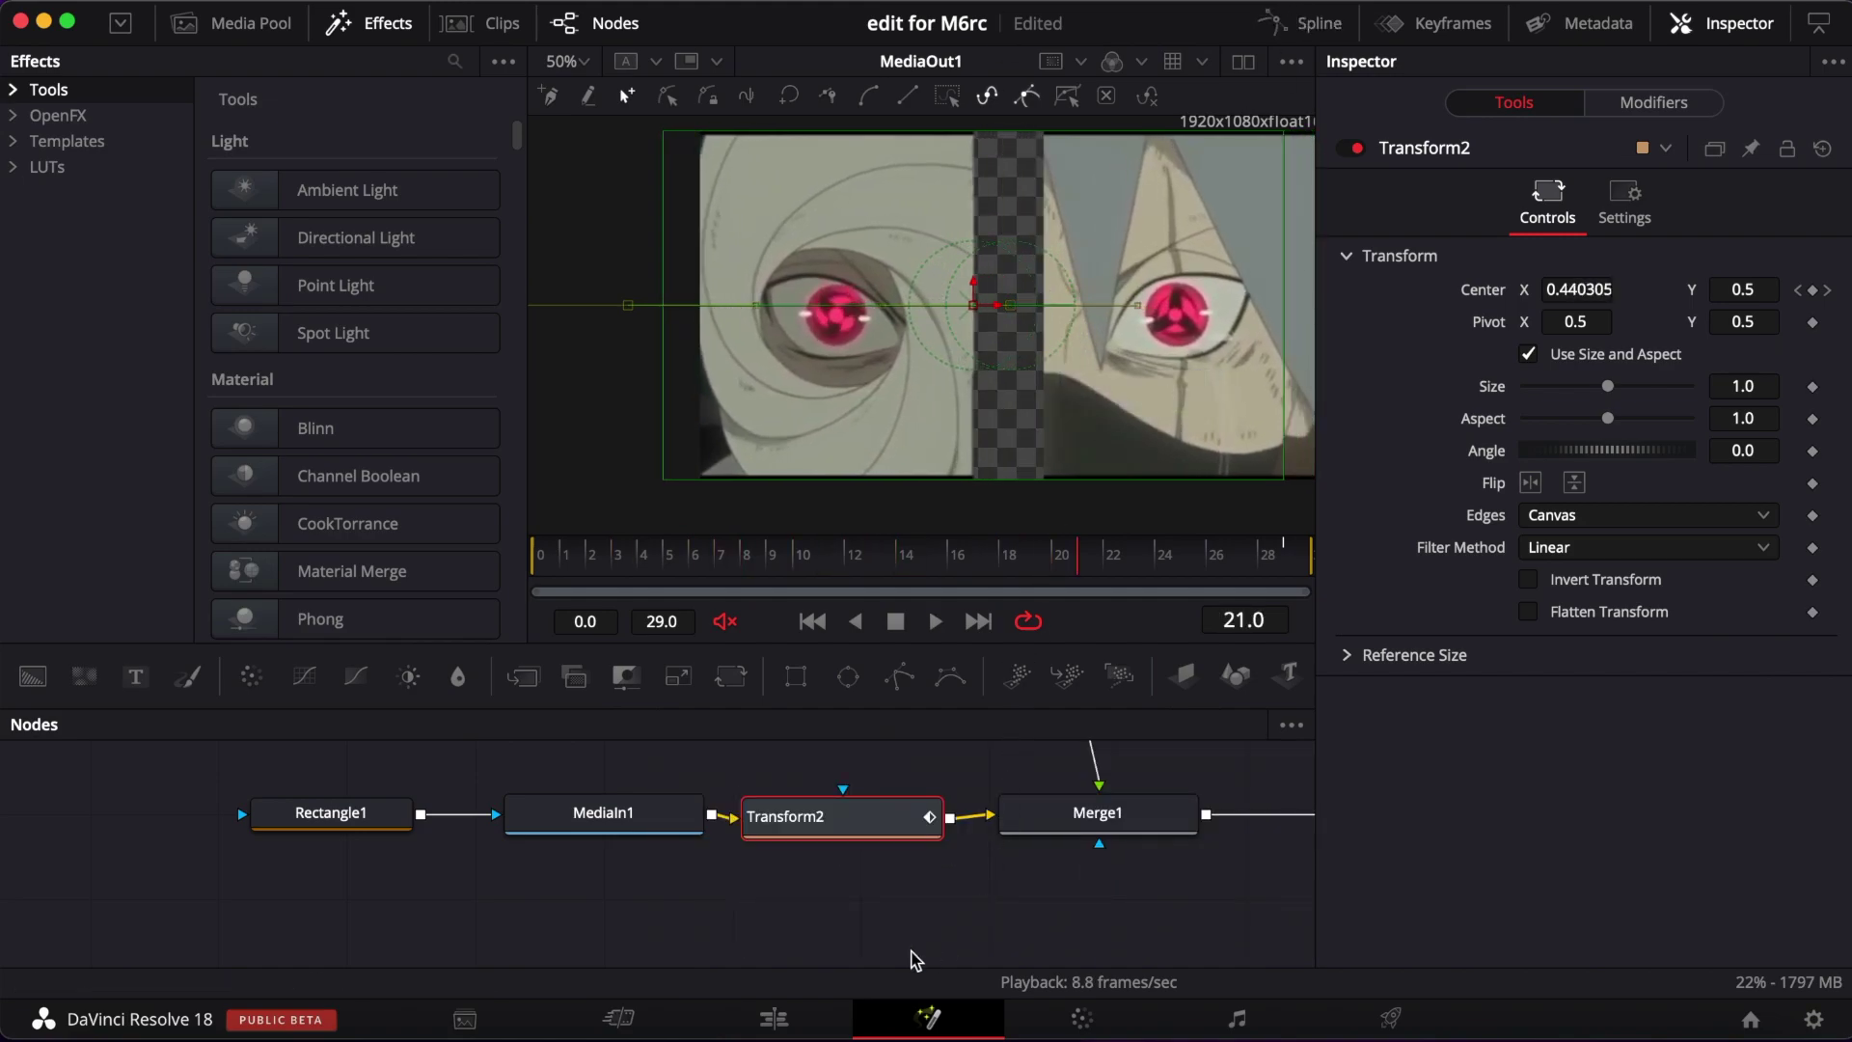
pyautogui.hscroll(5, 907, 897)
# Move Fusion Clip 1 off track V2 and up to a new V3 track.
pyautogui.click(810, 1017)
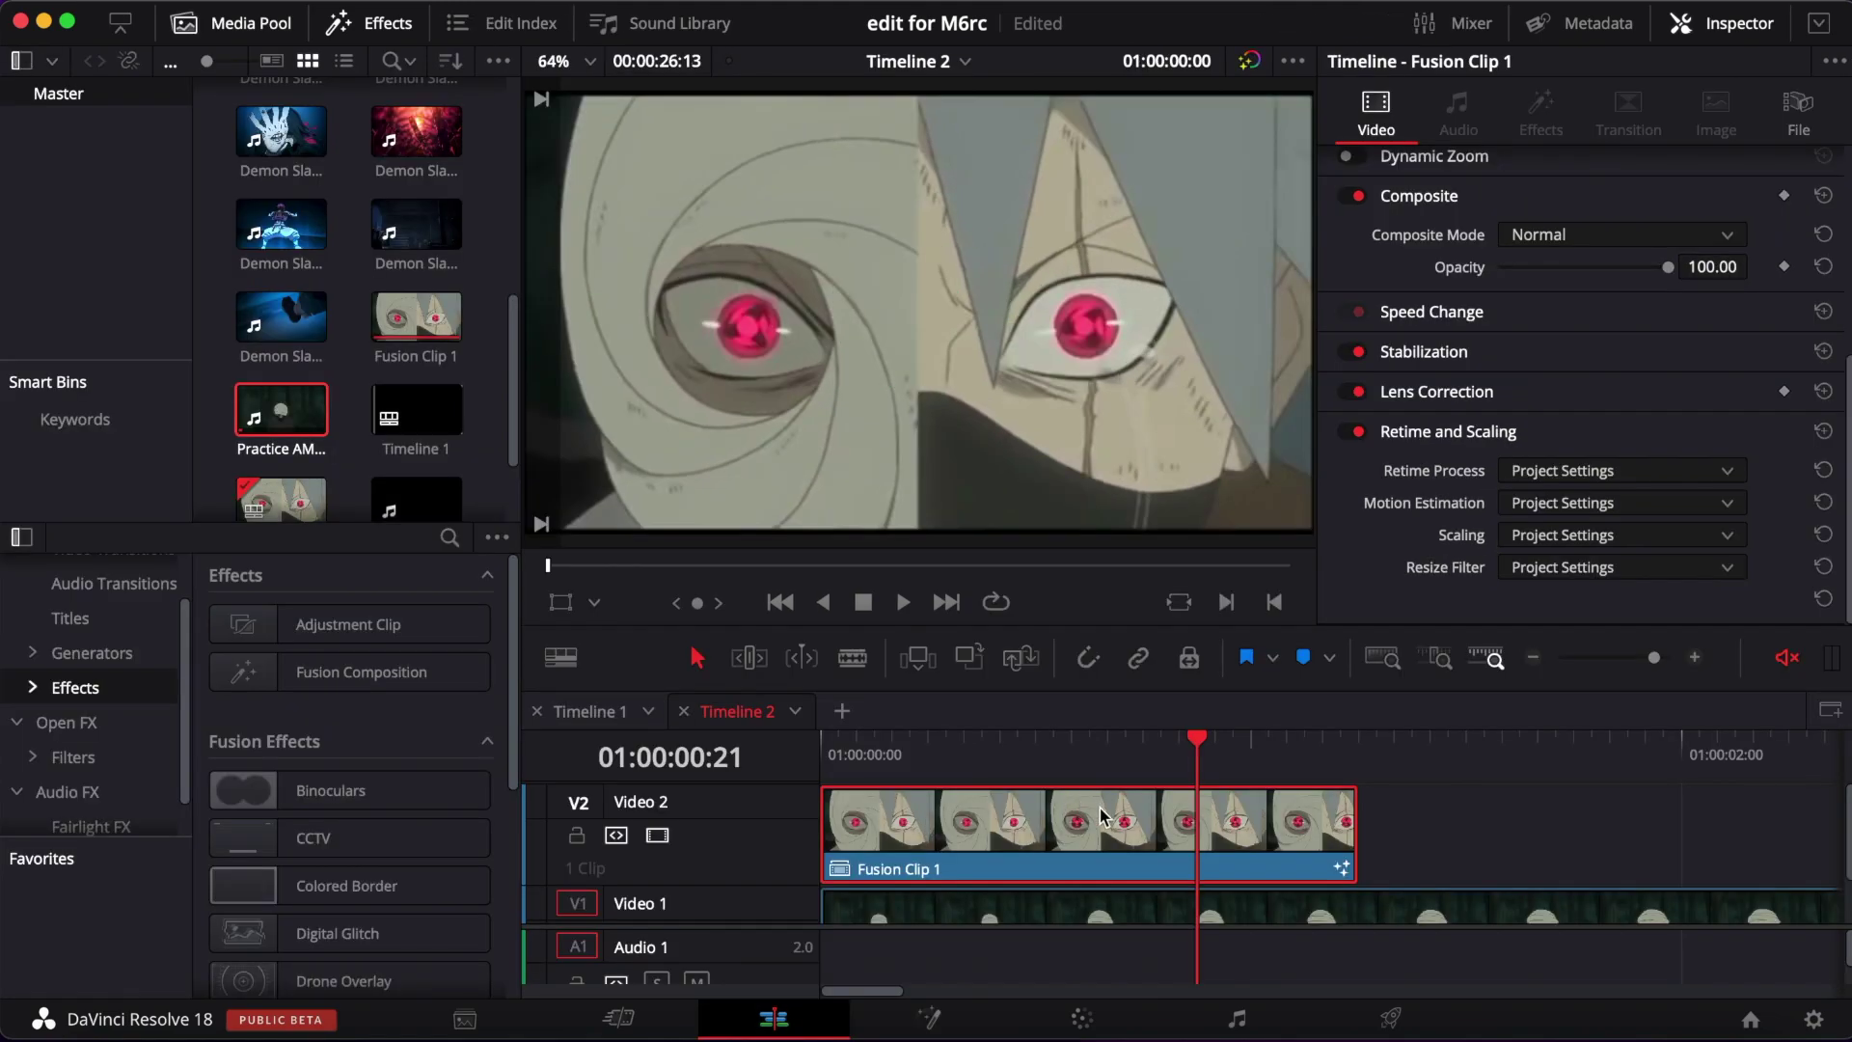
pyautogui.moveTo(1189, 745); pyautogui.dragTo(1441, 749)
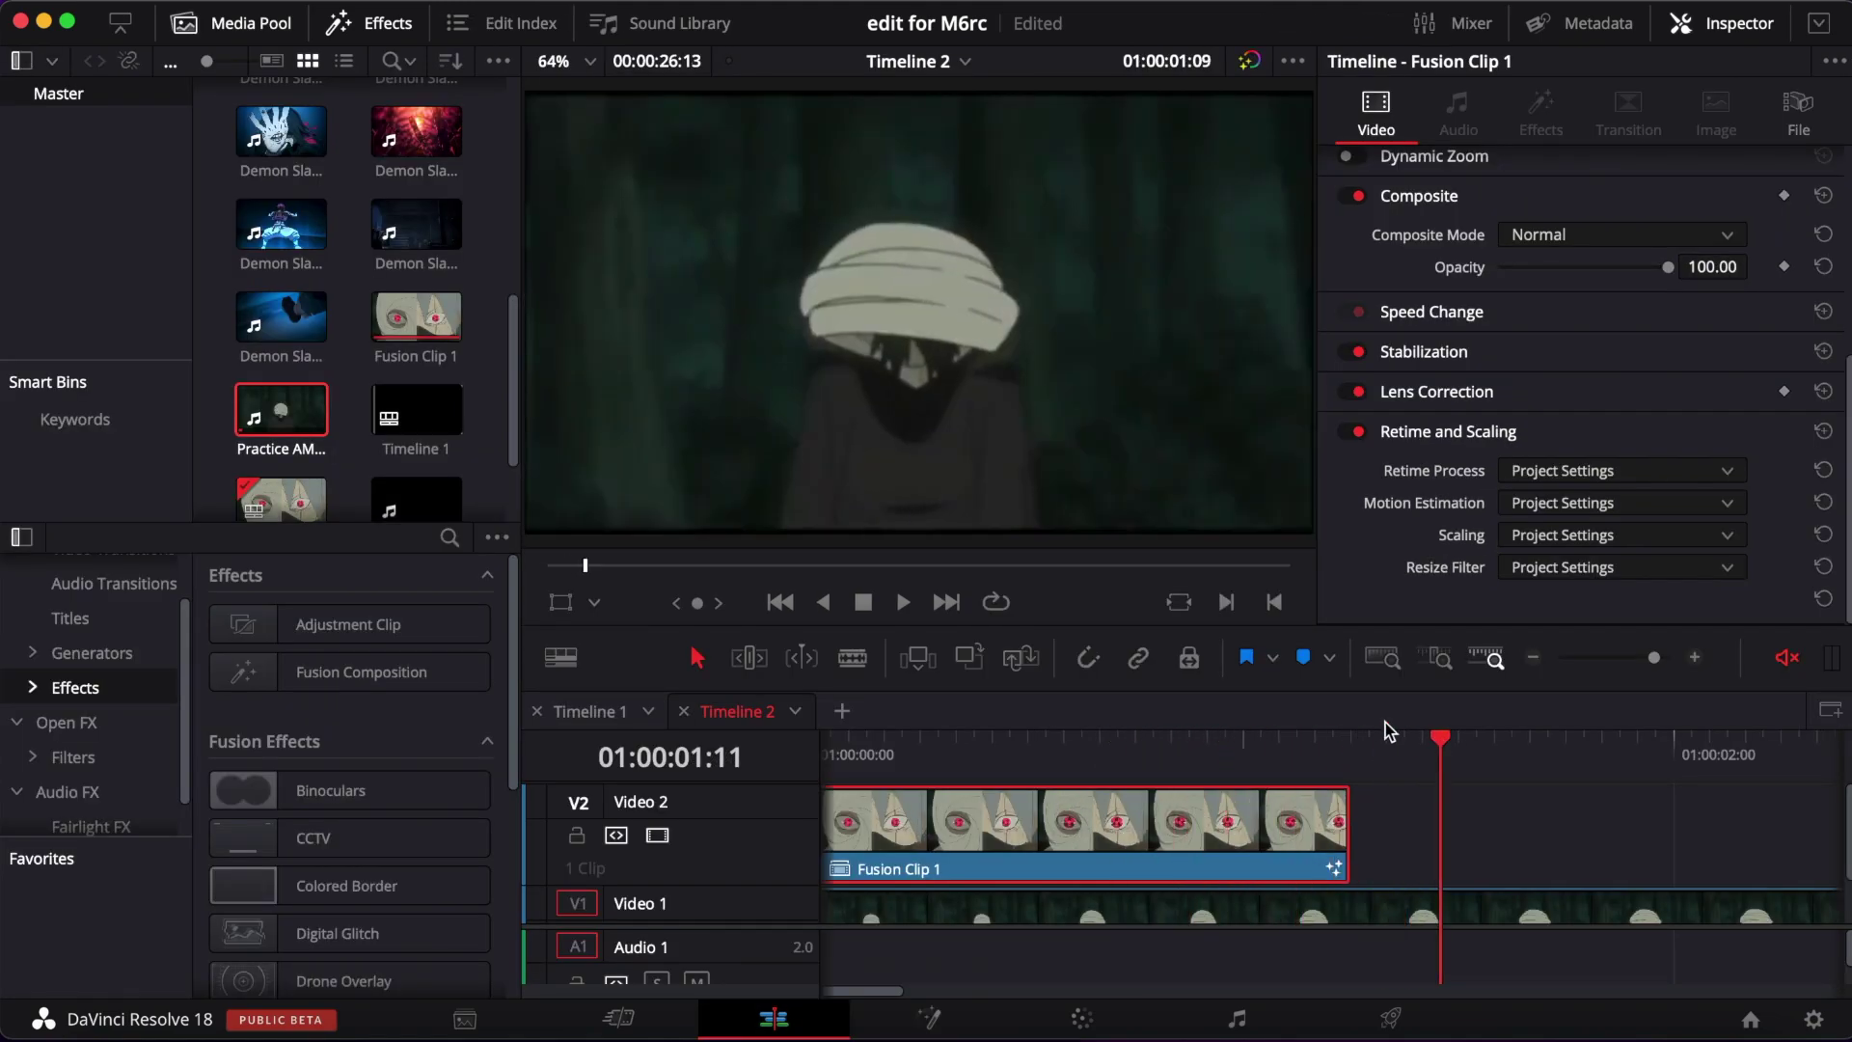
pyautogui.moveTo(1240, 750); pyautogui.dragTo(1261, 767)
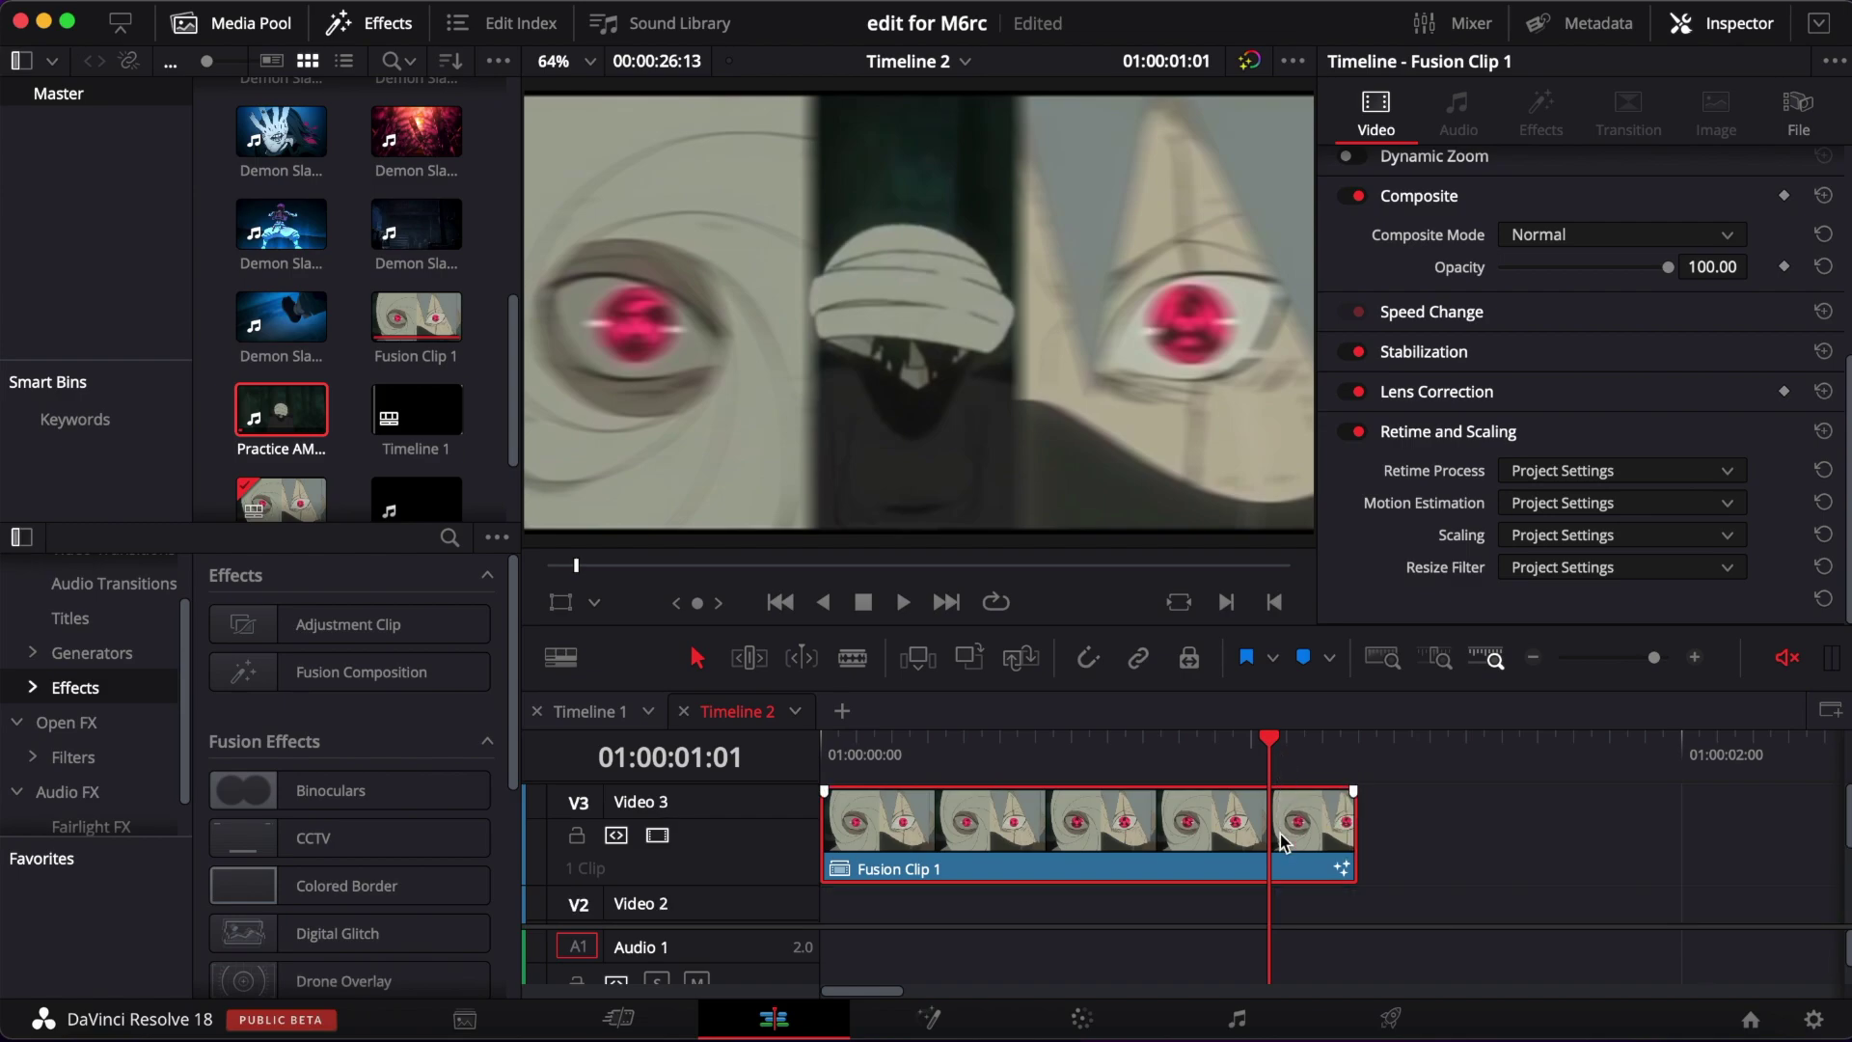
pyautogui.press('Delete')
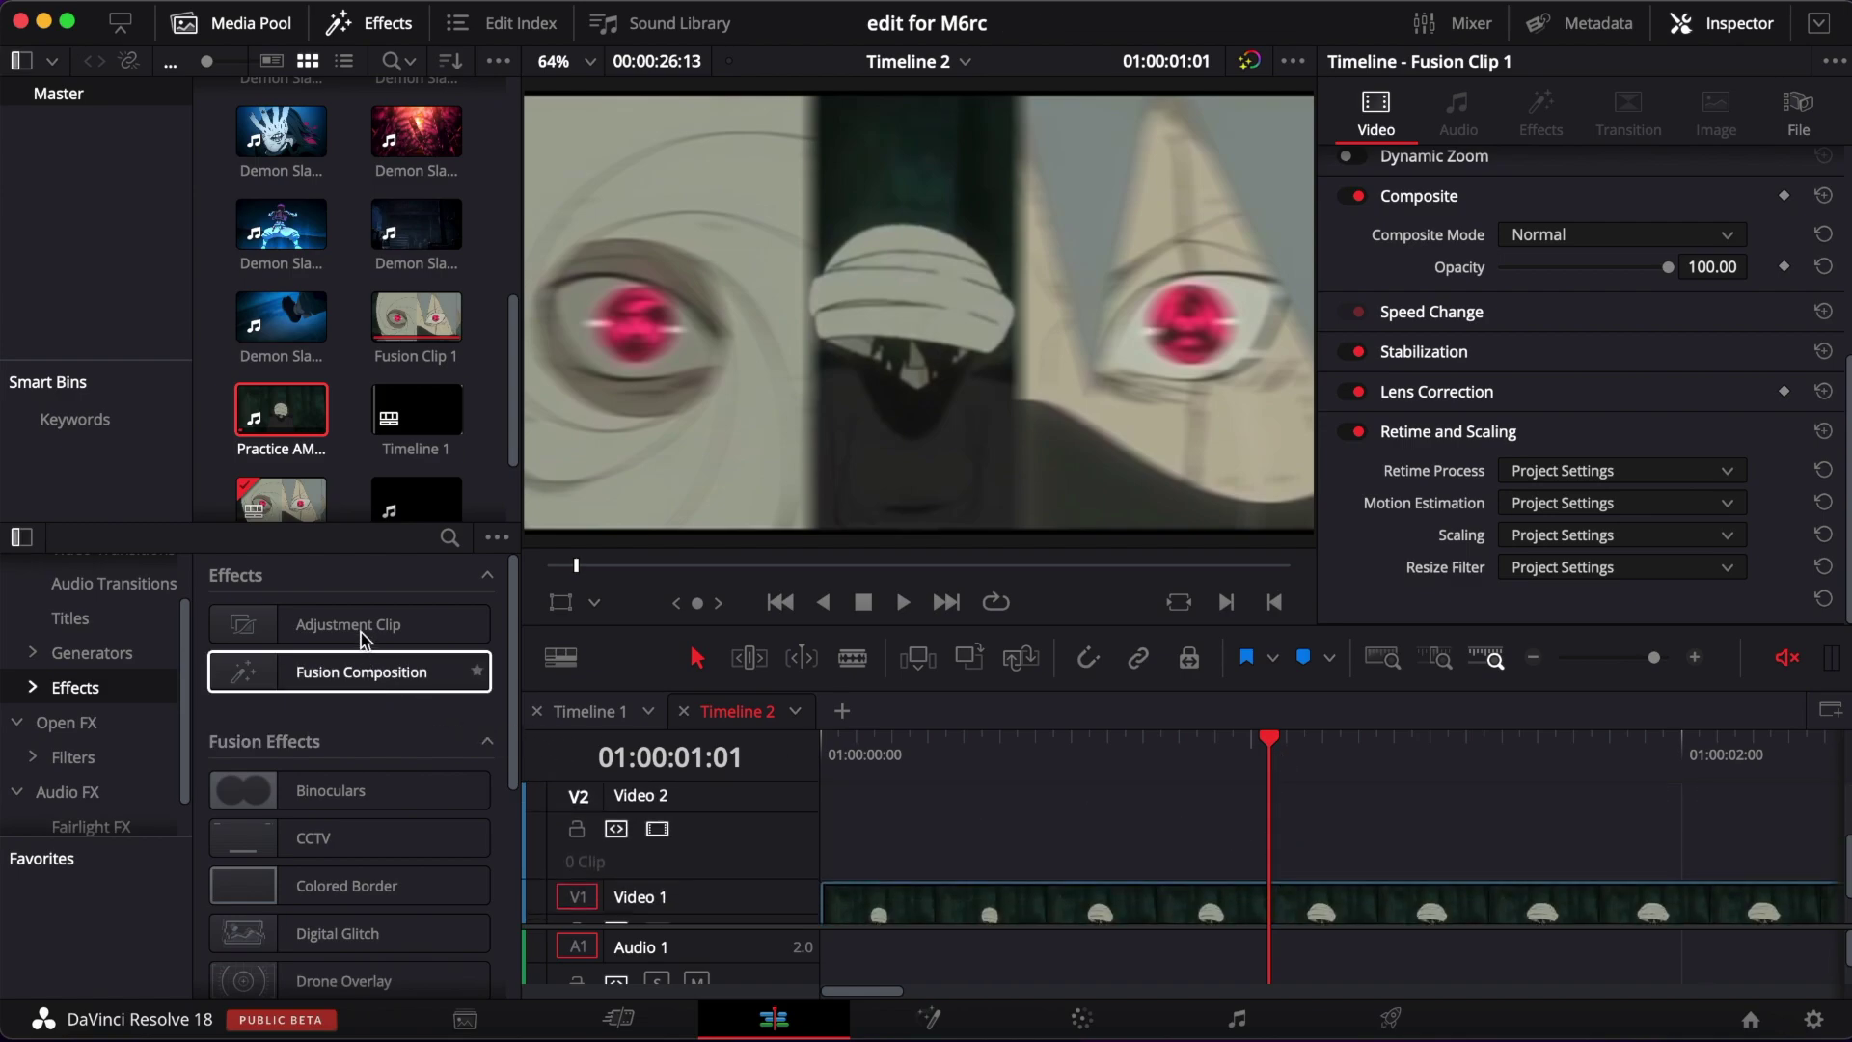
# Place an Adjustment Clip from Effects on track V2 beneath Fusion Clip 1.
pyautogui.click(364, 629)
pyautogui.moveTo(364, 631)
pyautogui.mouseDown()
pyautogui.moveTo(991, 857)
pyautogui.moveTo(935, 858)
pyautogui.mouseUp()
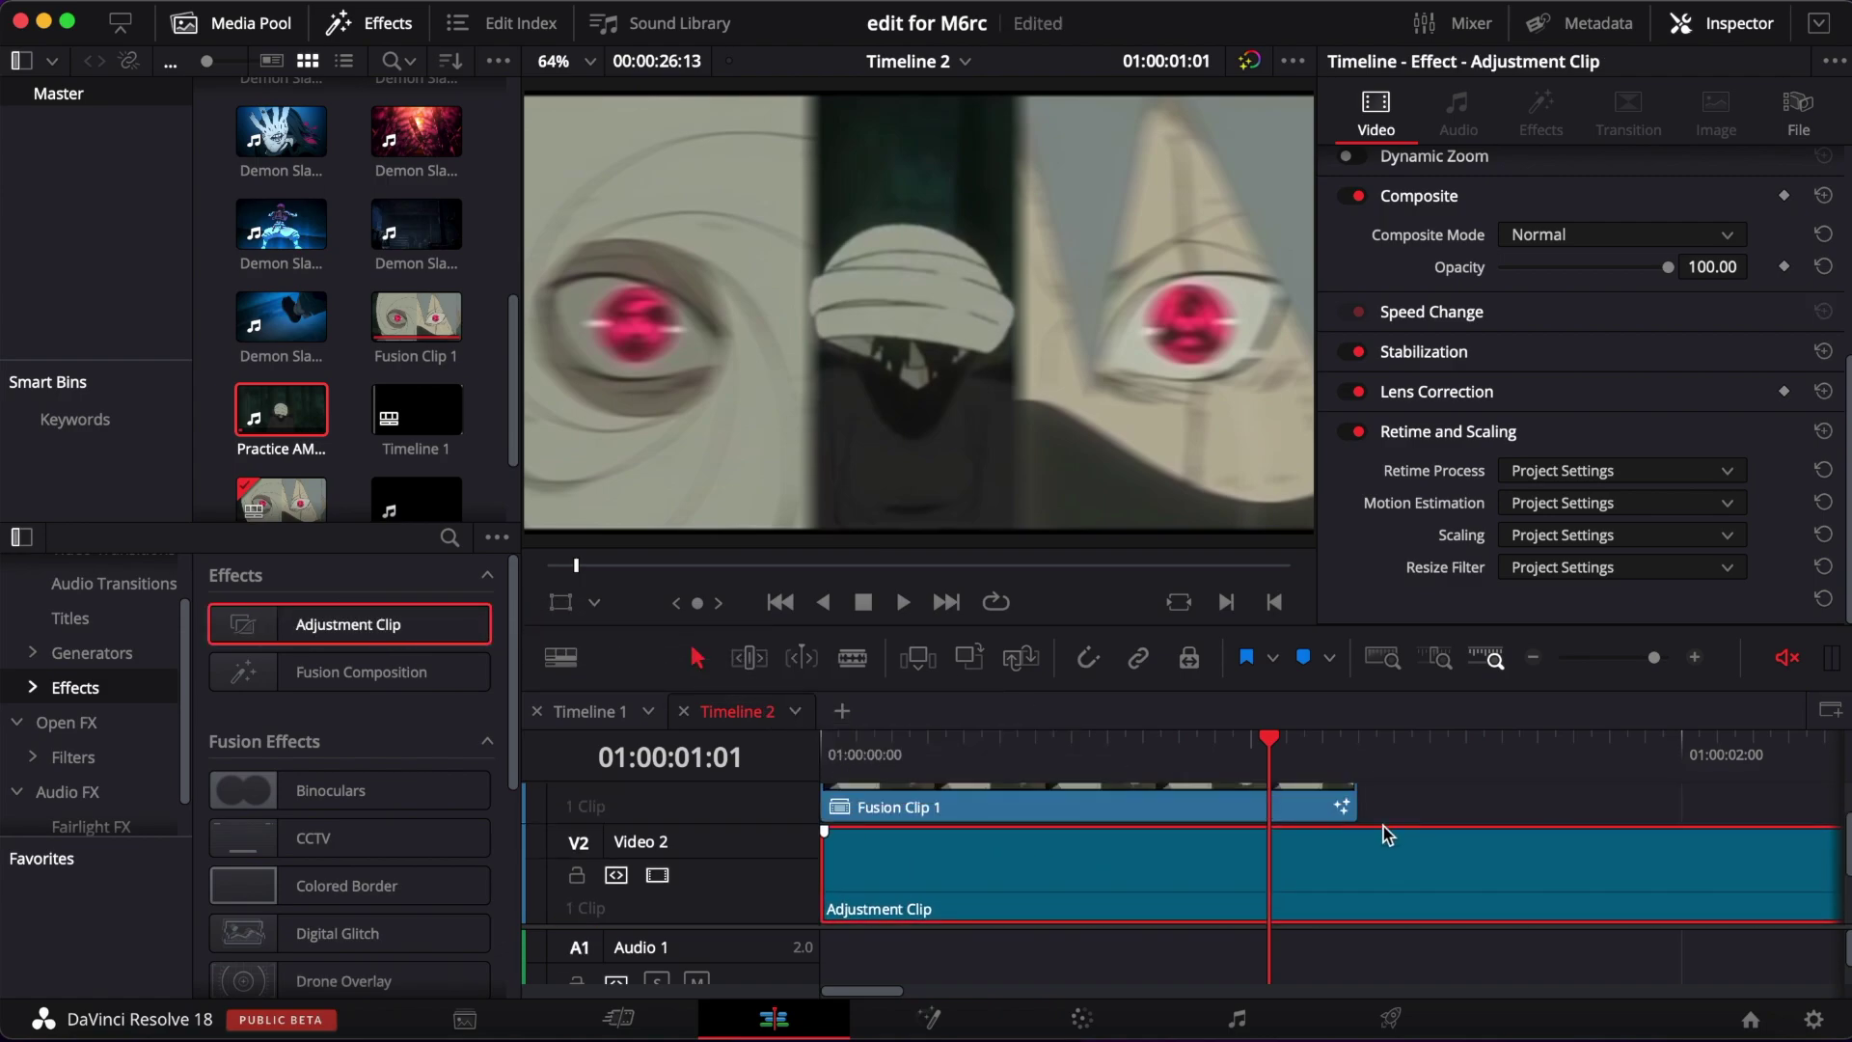
pyautogui.scroll(2, 1360, 772)
# Split the Adjustment Clip at 01:00:01:19 and delete the piece after it.
pyautogui.click(1357, 767)
pyautogui.scroll(-2, 1410, 803)
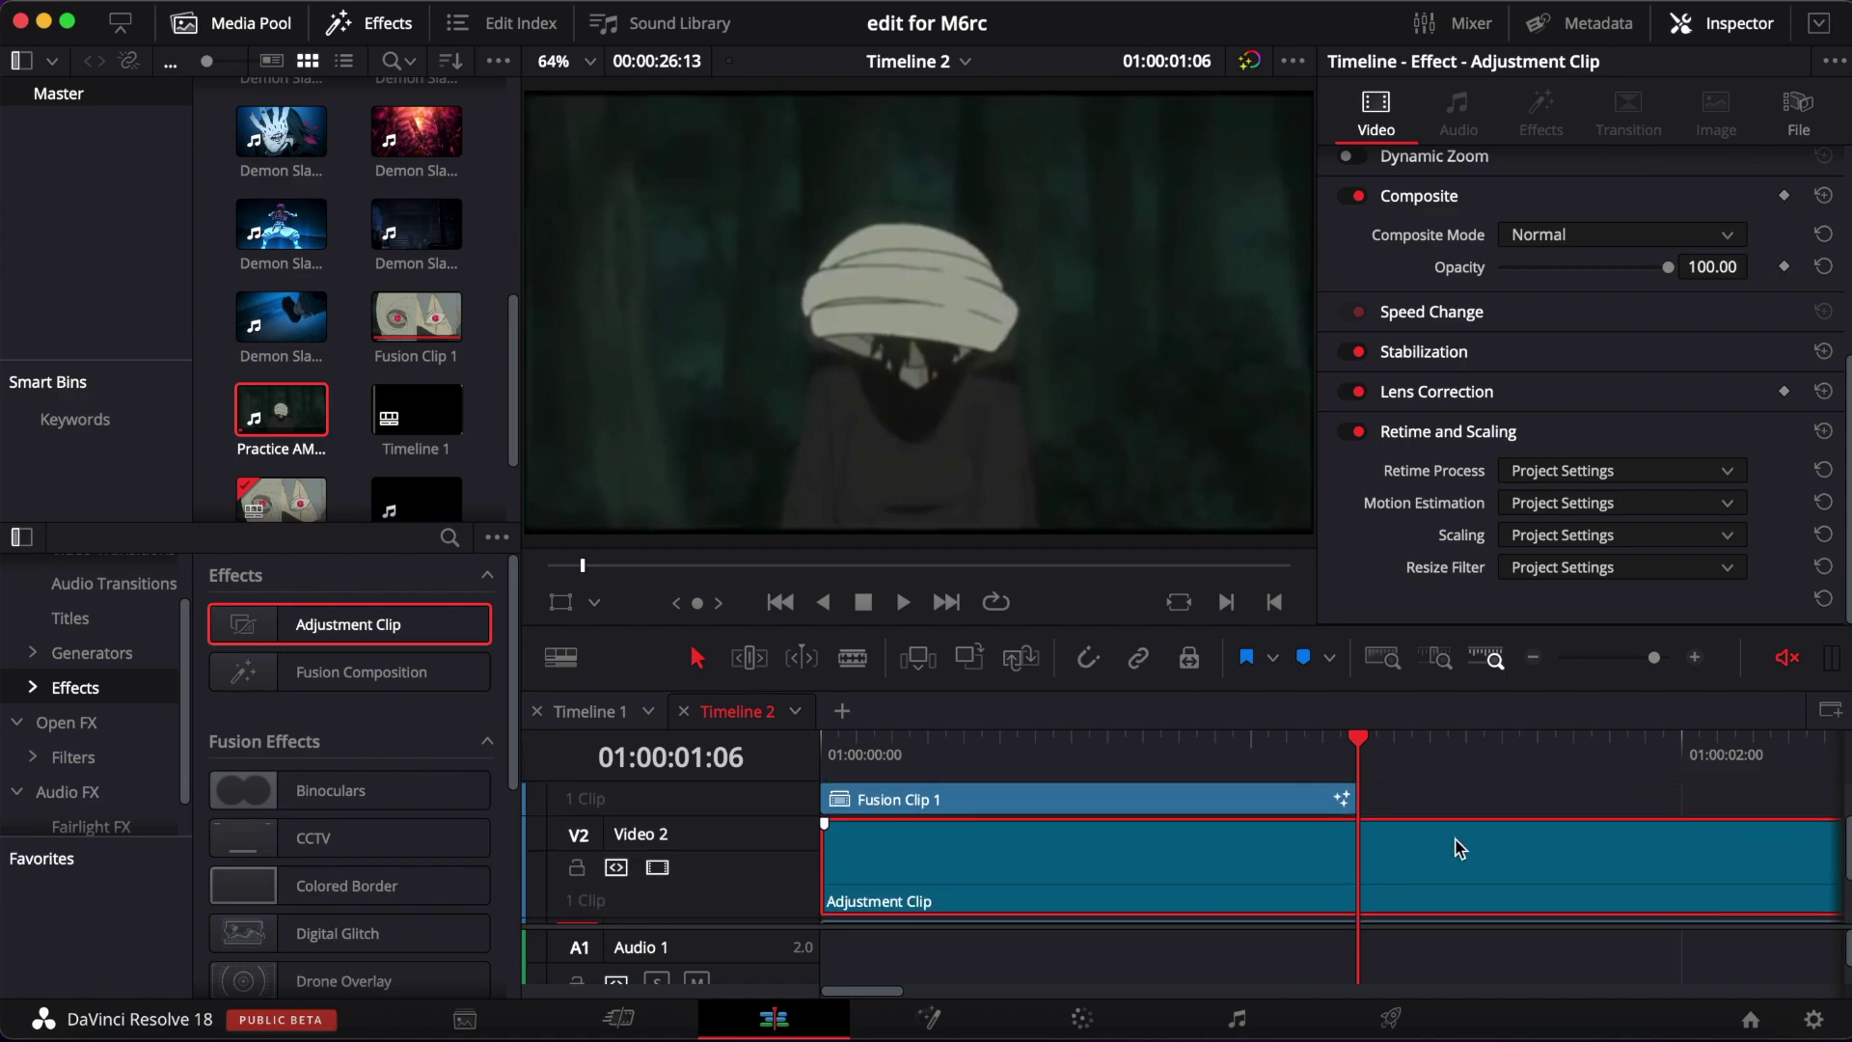
pyautogui.click(1594, 769)
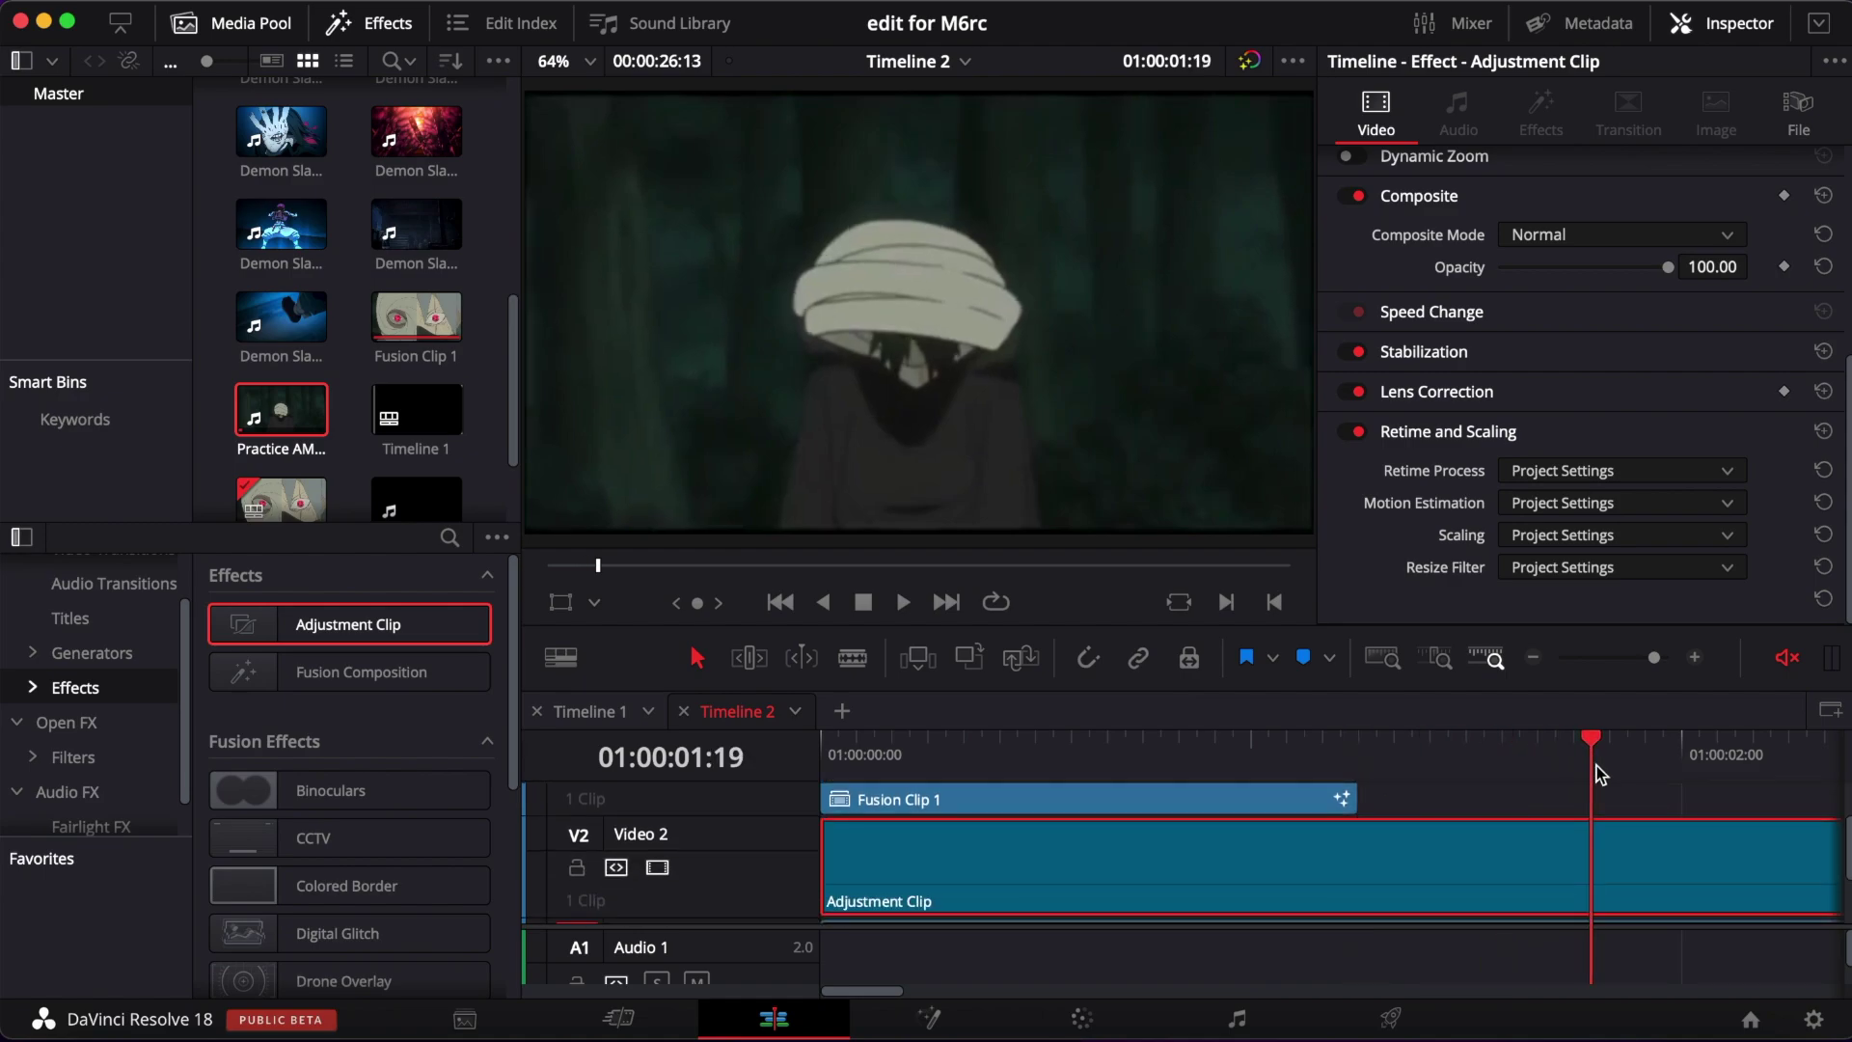
pyautogui.hotkey('ctrl', 'b')
pyautogui.click(1645, 868)
pyautogui.press('Delete')
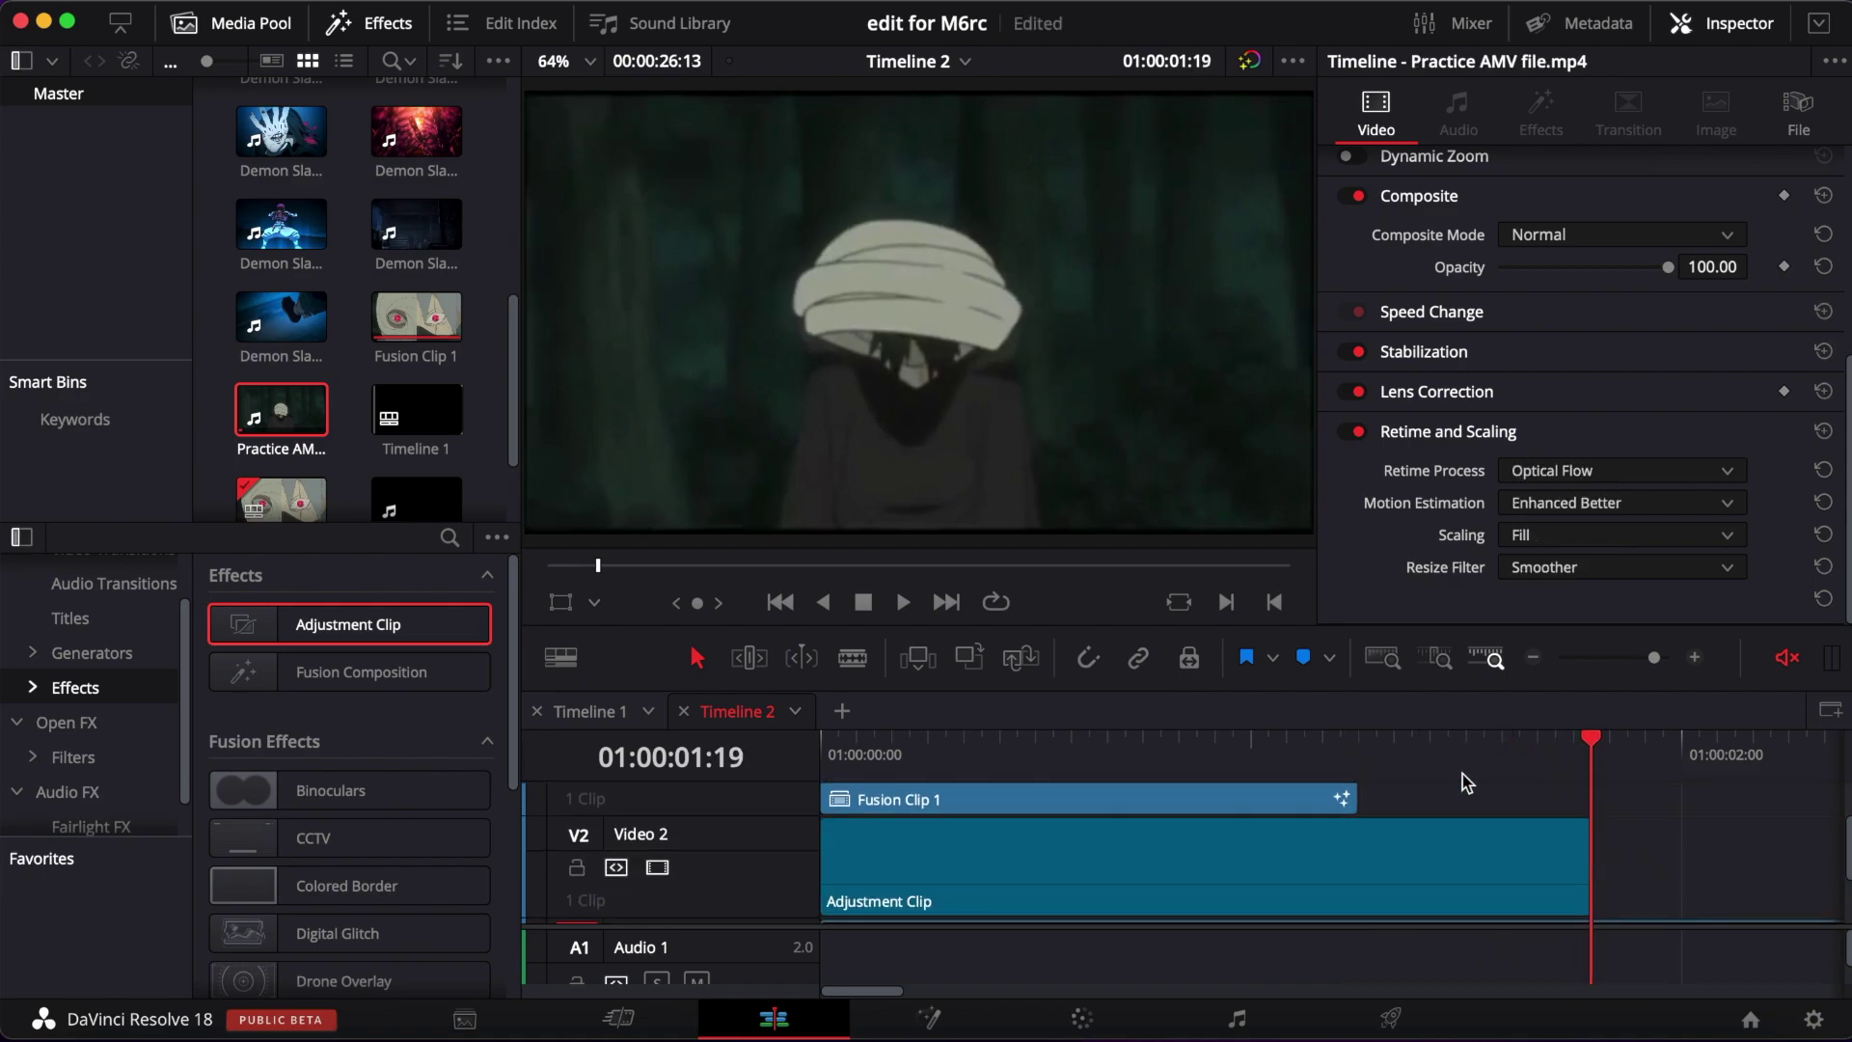
# Open the Adjustment Clip in the Fusion page.
pyautogui.click(1462, 774)
pyautogui.rightClick(1461, 829)
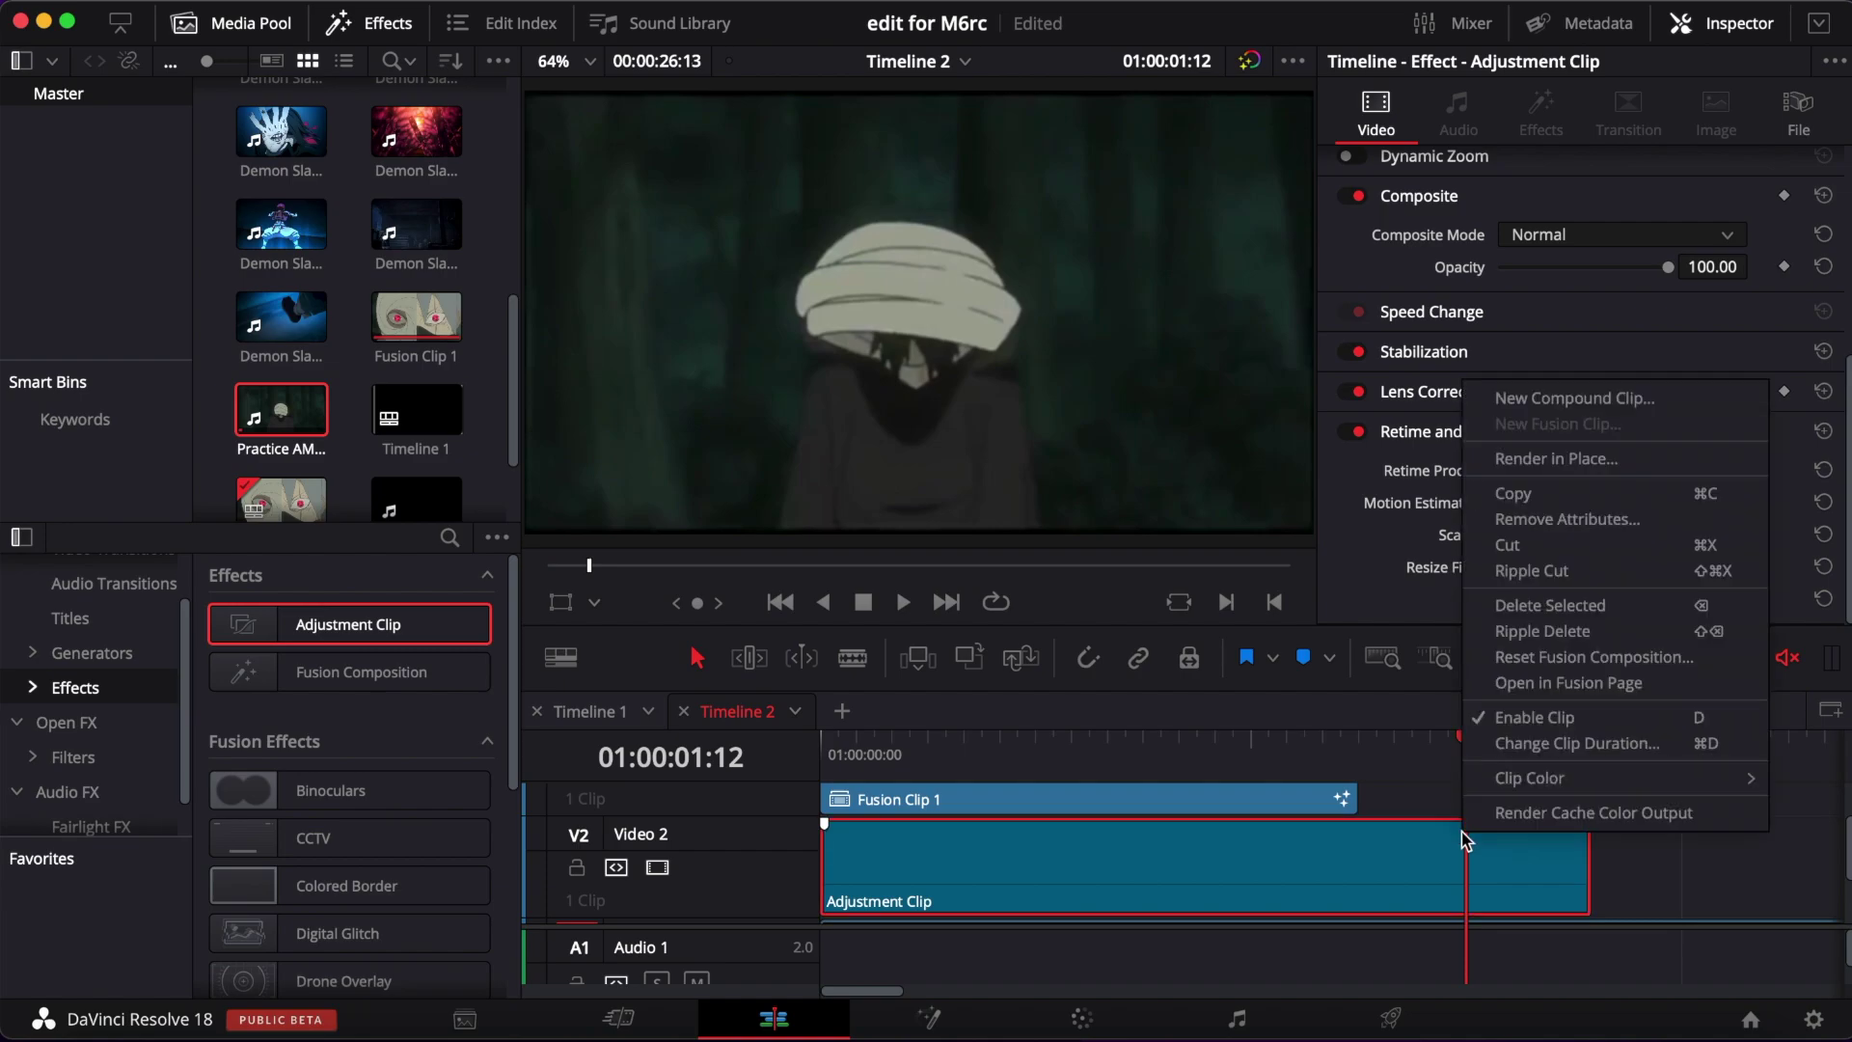
pyautogui.click(1567, 684)
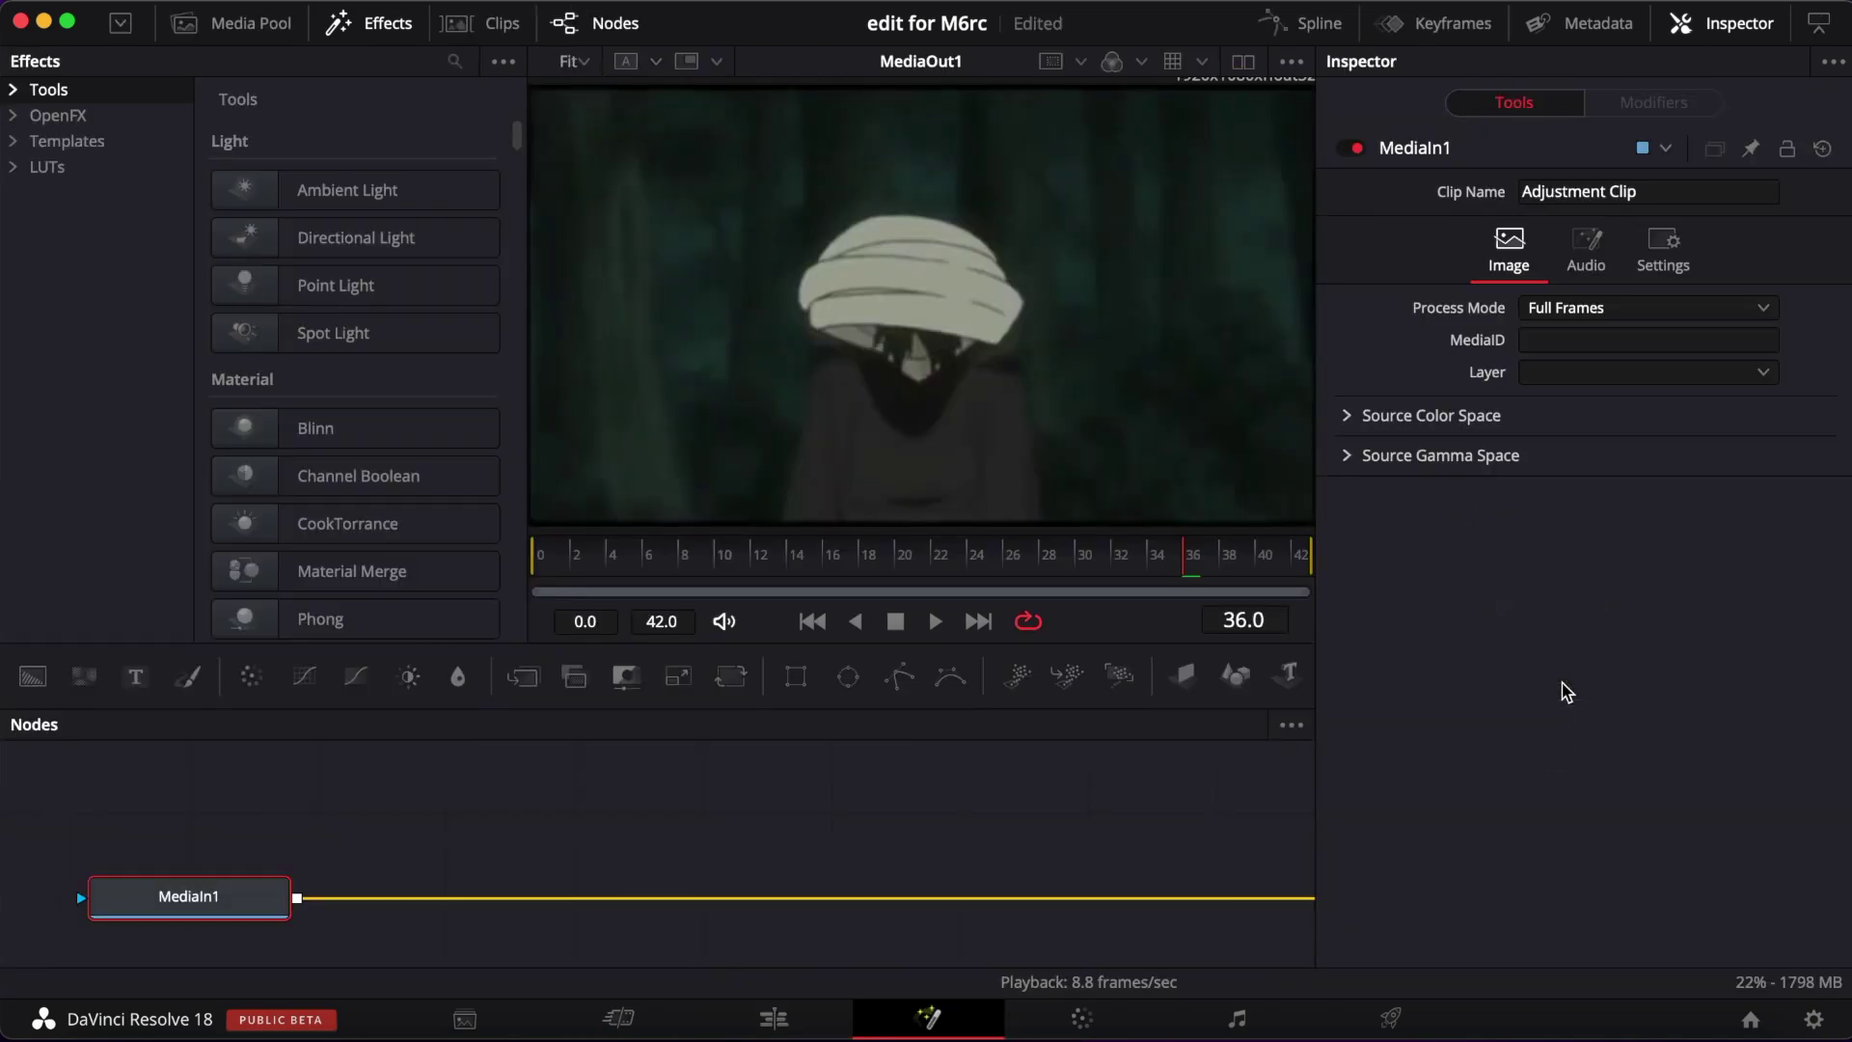
# Go back to frame 0 and insert a Transform1 node after MediaIn1.
pyautogui.moveTo(1017, 571); pyautogui.dragTo(405, 566)
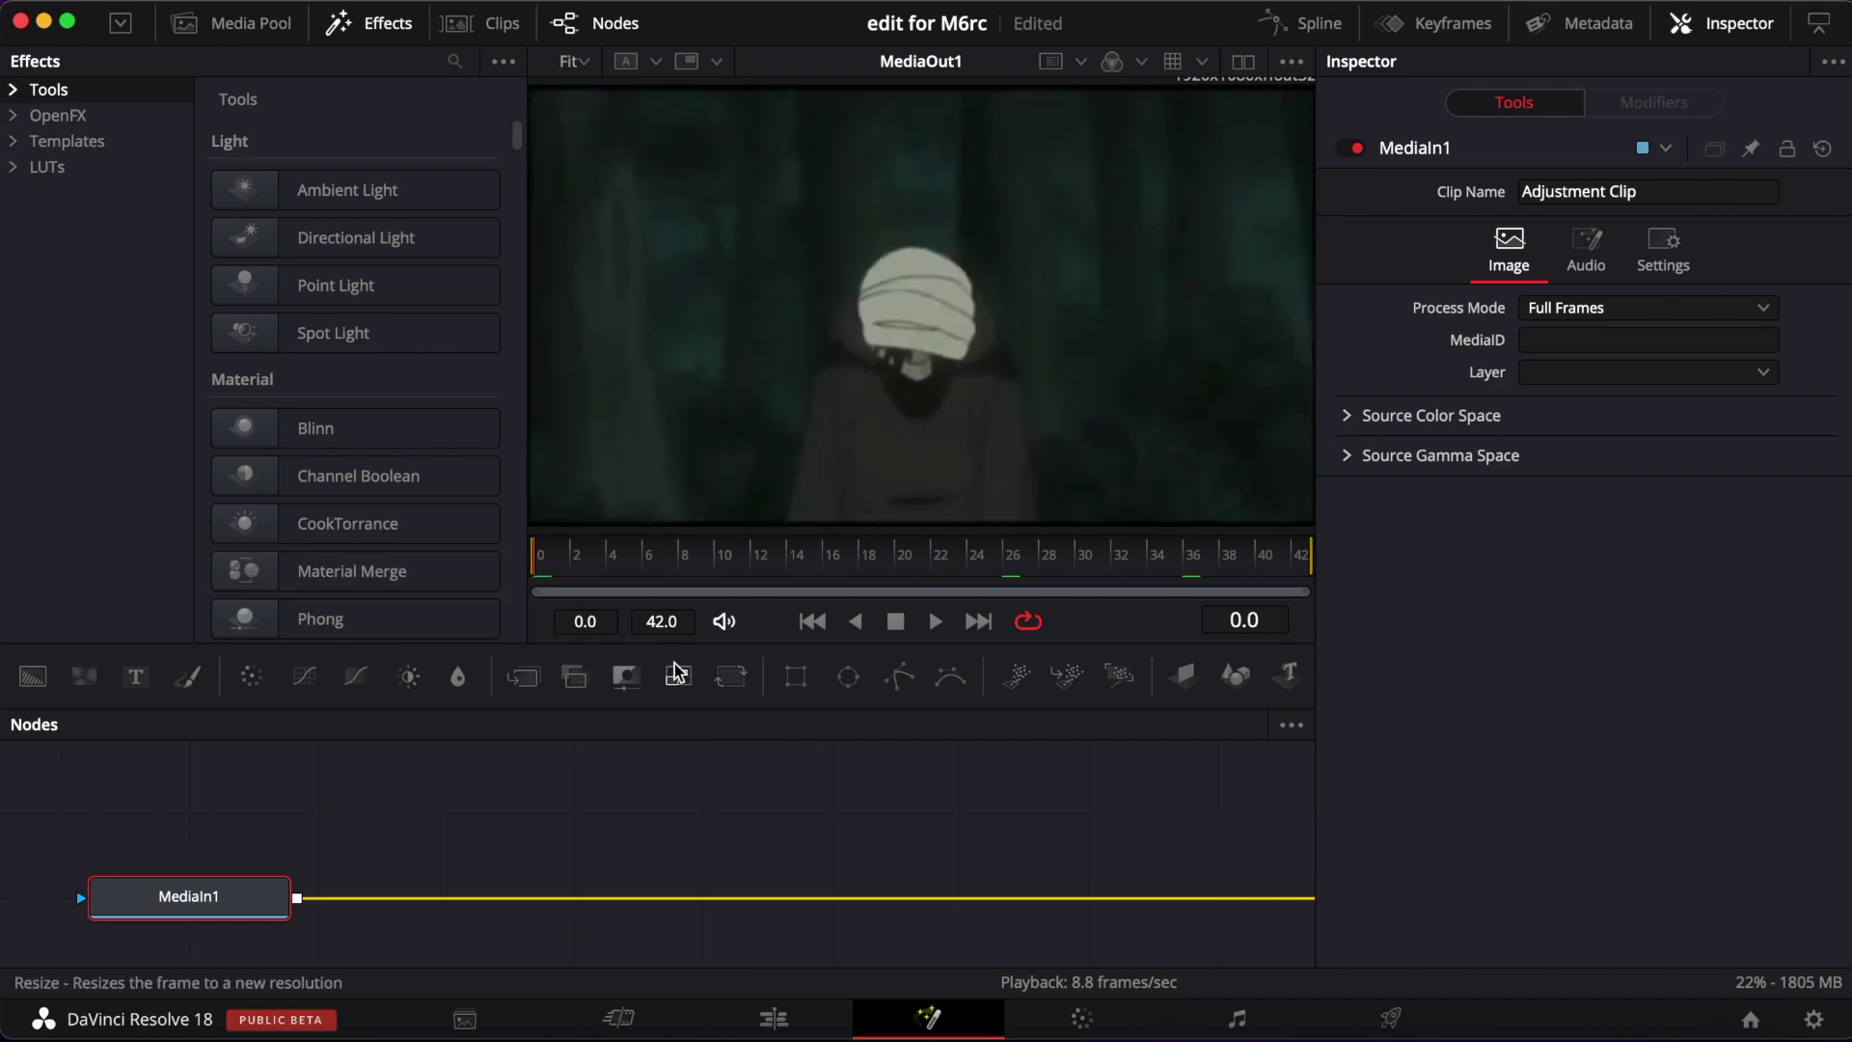
pyautogui.moveTo(730, 676)
pyautogui.mouseDown()
pyautogui.moveTo(885, 902)
pyautogui.moveTo(868, 902)
pyautogui.mouseUp()
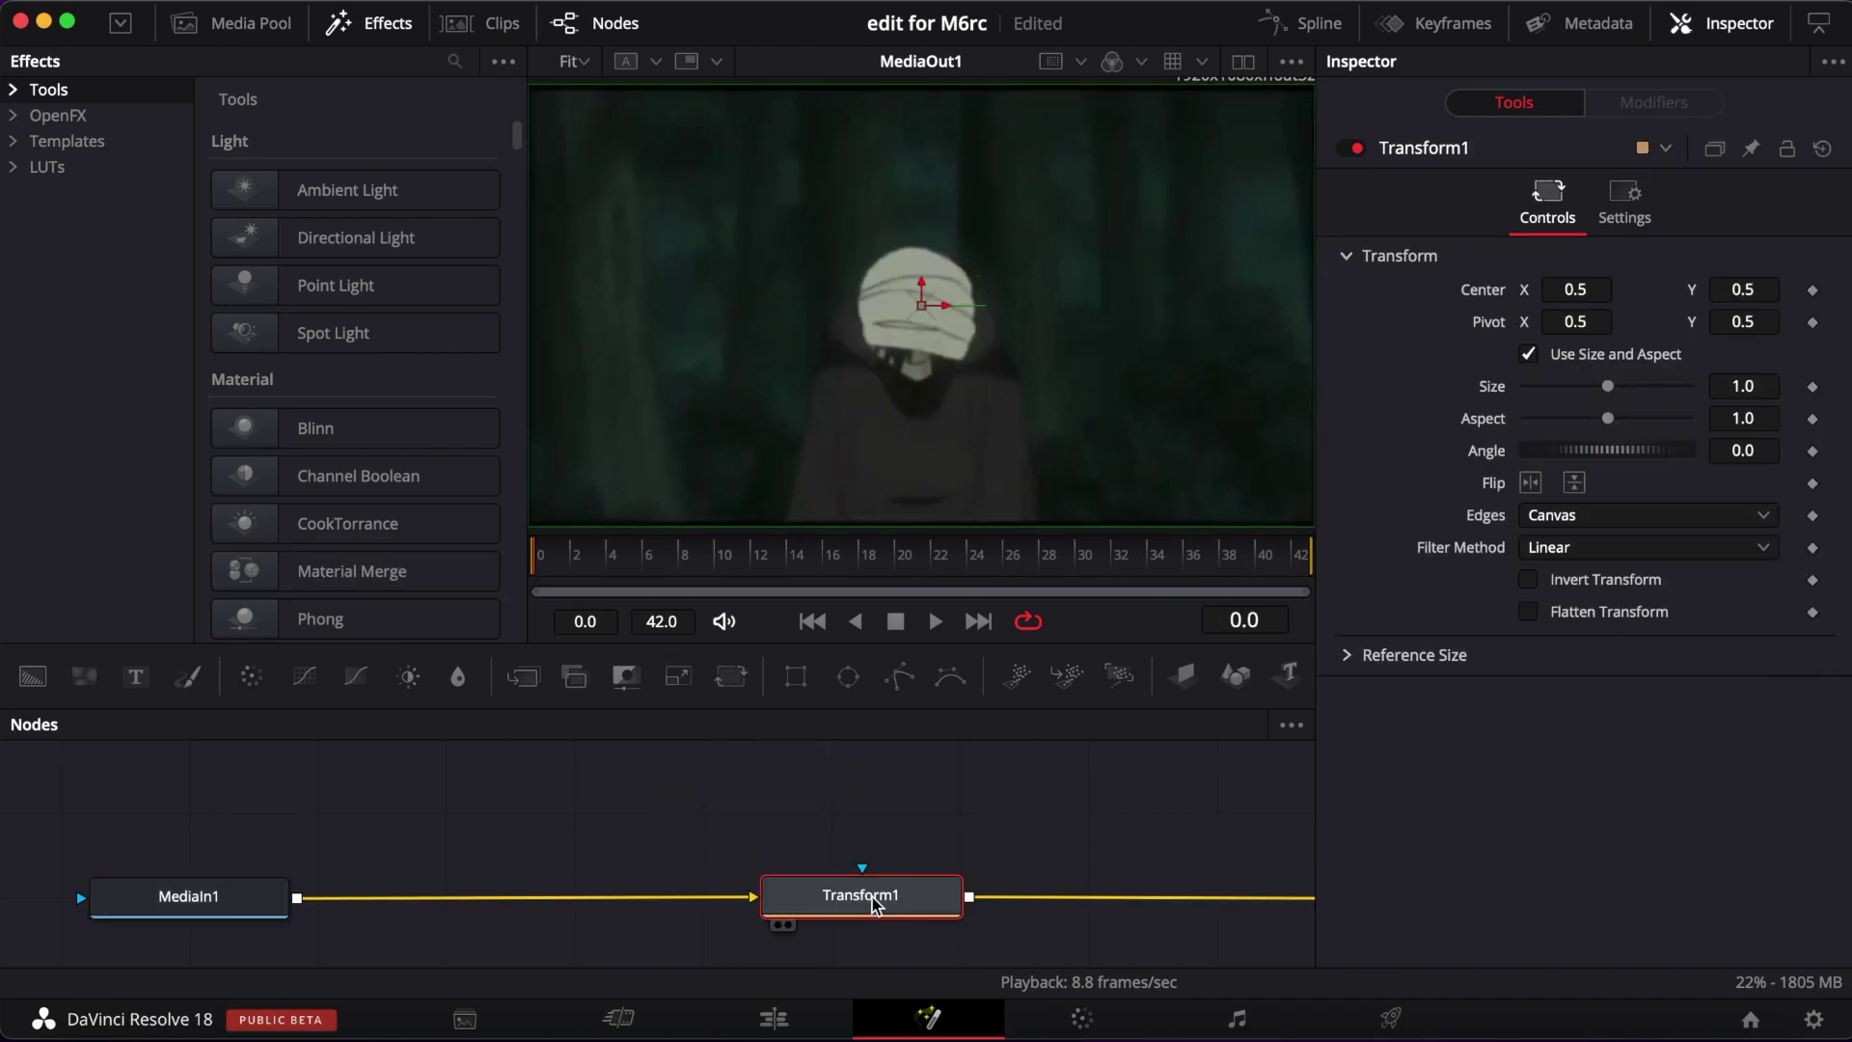
pyautogui.rightClick(1131, 625)
pyautogui.click(1109, 611)
pyautogui.rightClick(1119, 617)
pyautogui.click(1090, 659)
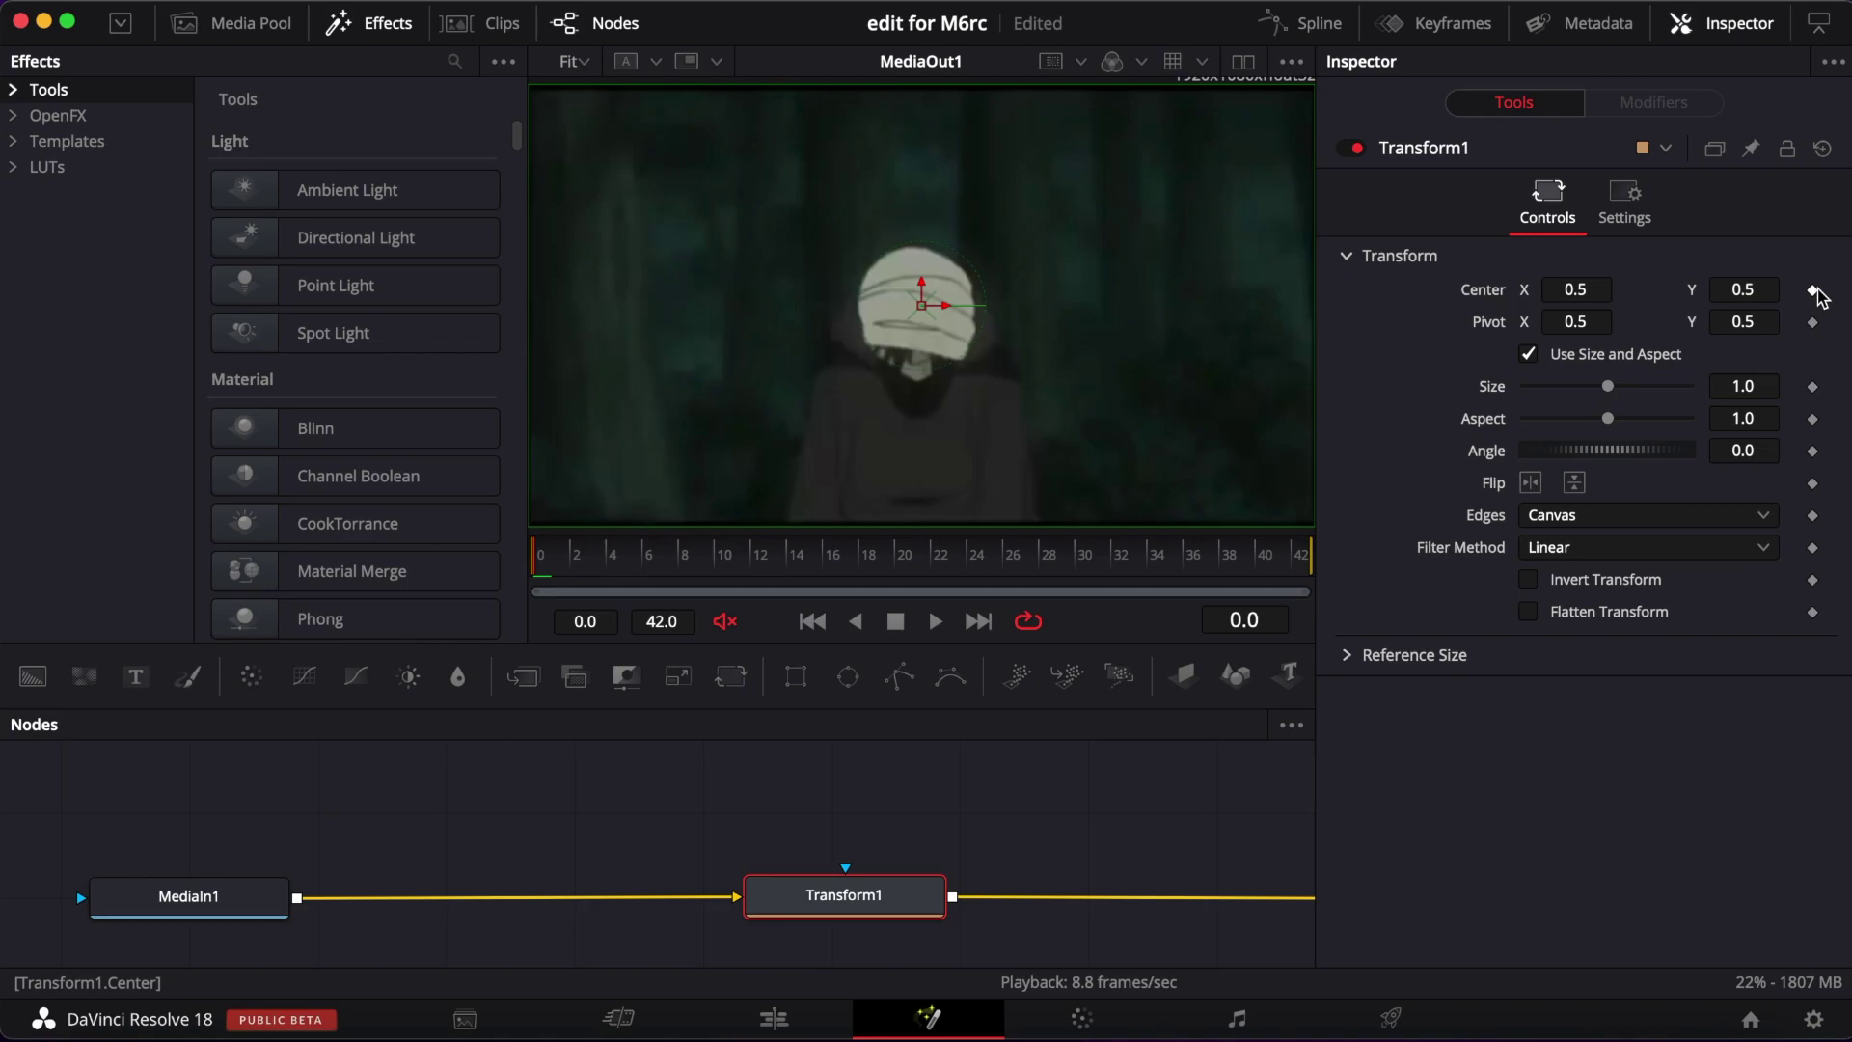
# Keyframe Transform1's Size to go from 3.0 at frame 0 down to 1.0 by frame 42.
pyautogui.click(1813, 289)
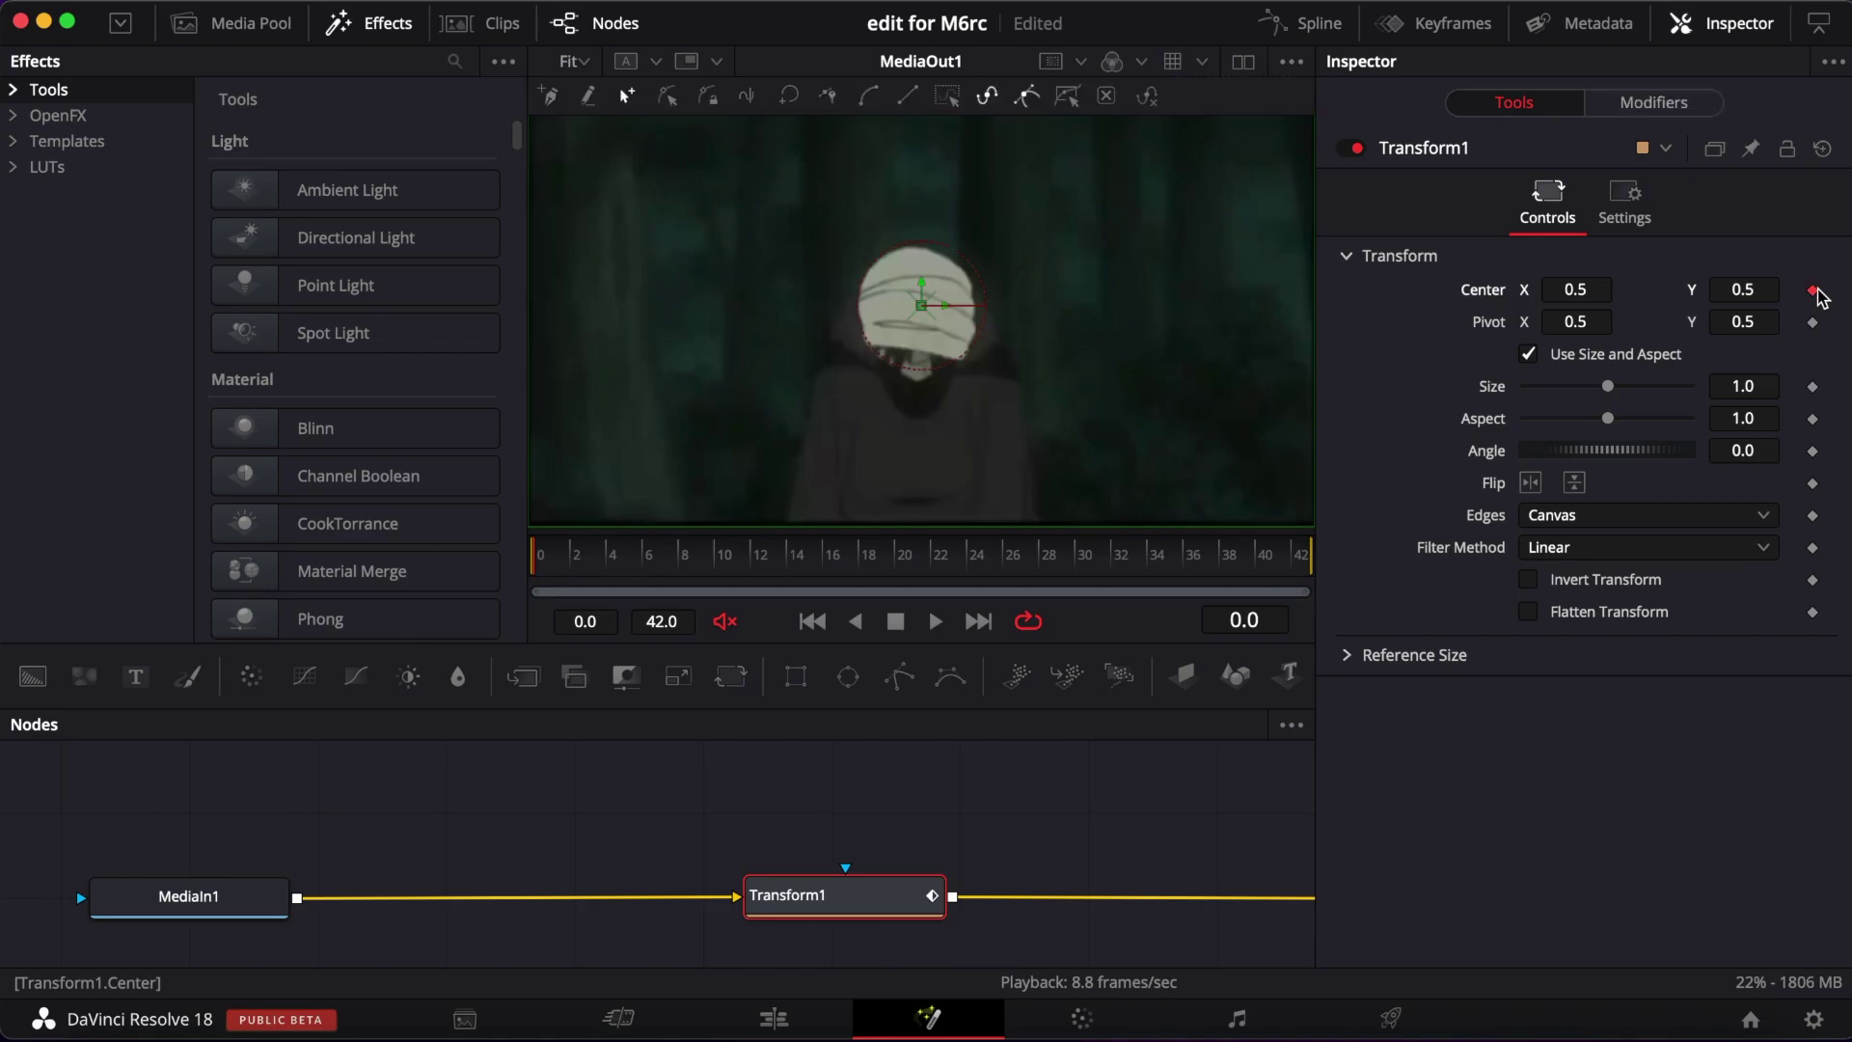
pyautogui.click(1813, 290)
pyautogui.click(1813, 387)
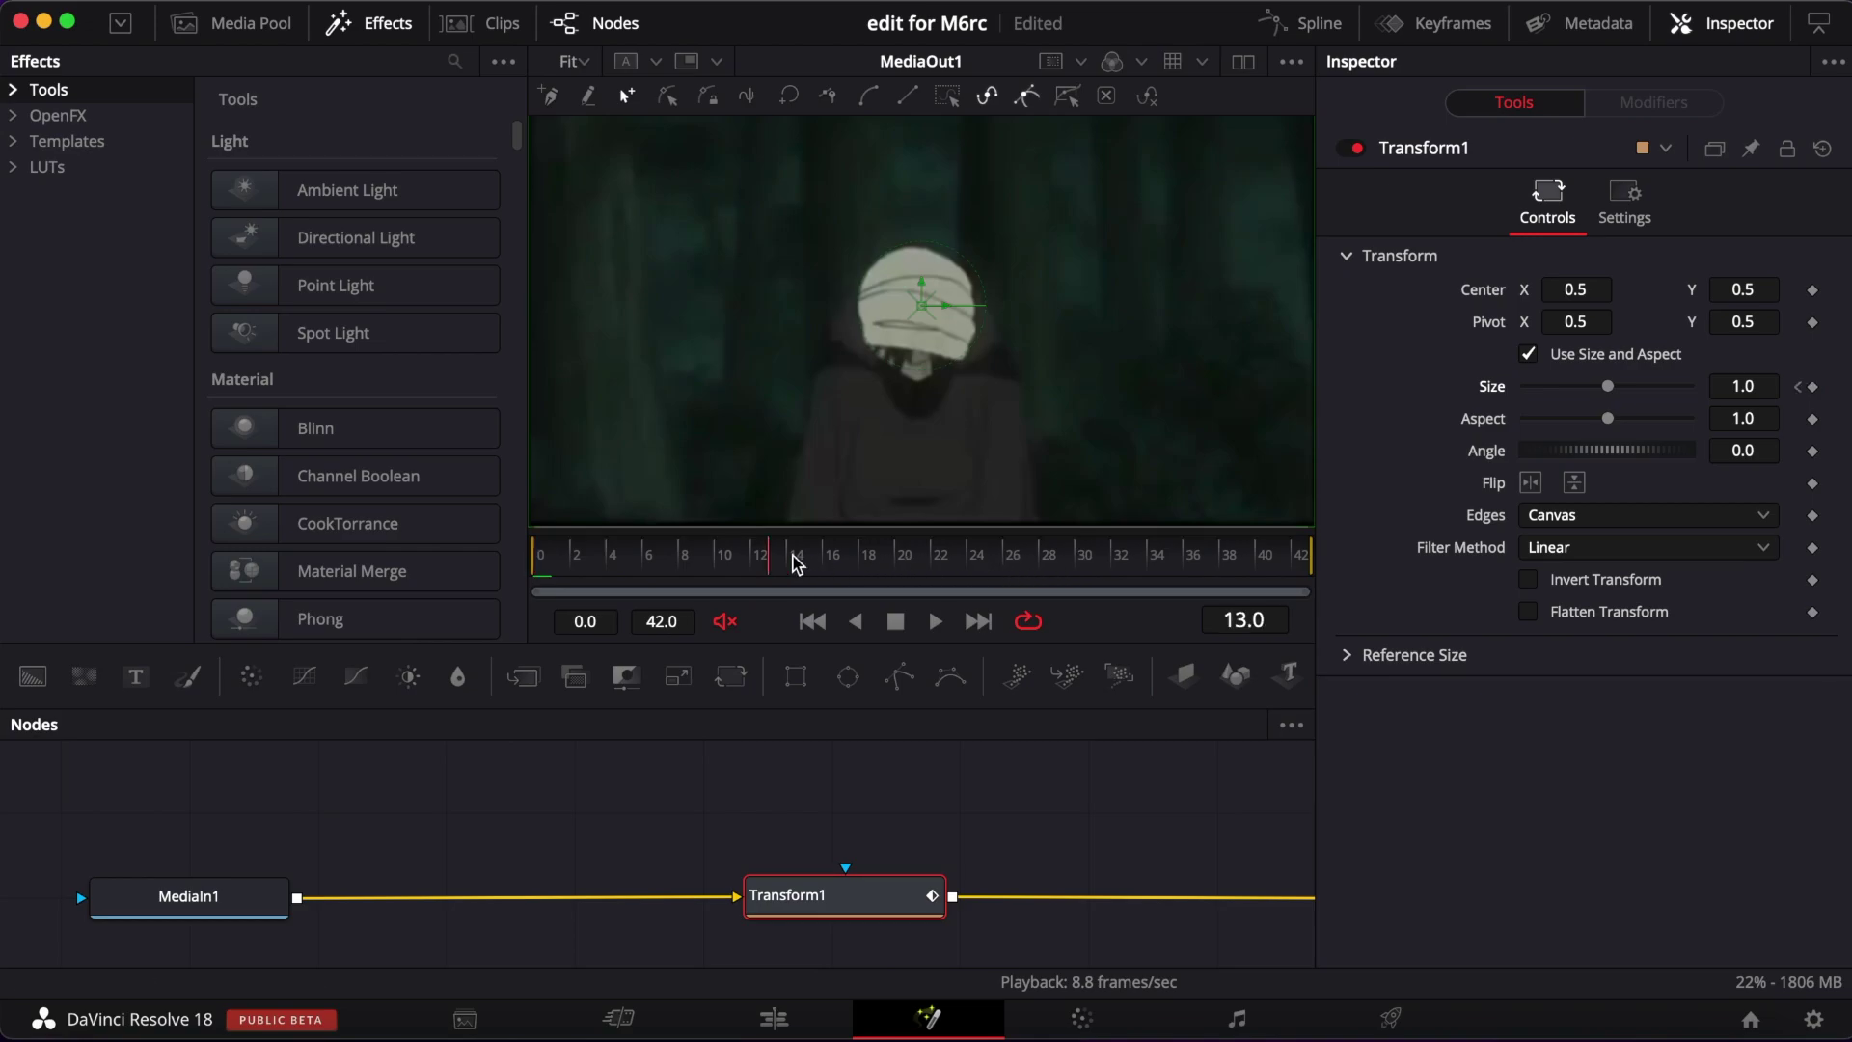
pyautogui.moveTo(776, 565); pyautogui.dragTo(1309, 560)
pyautogui.click(1800, 387)
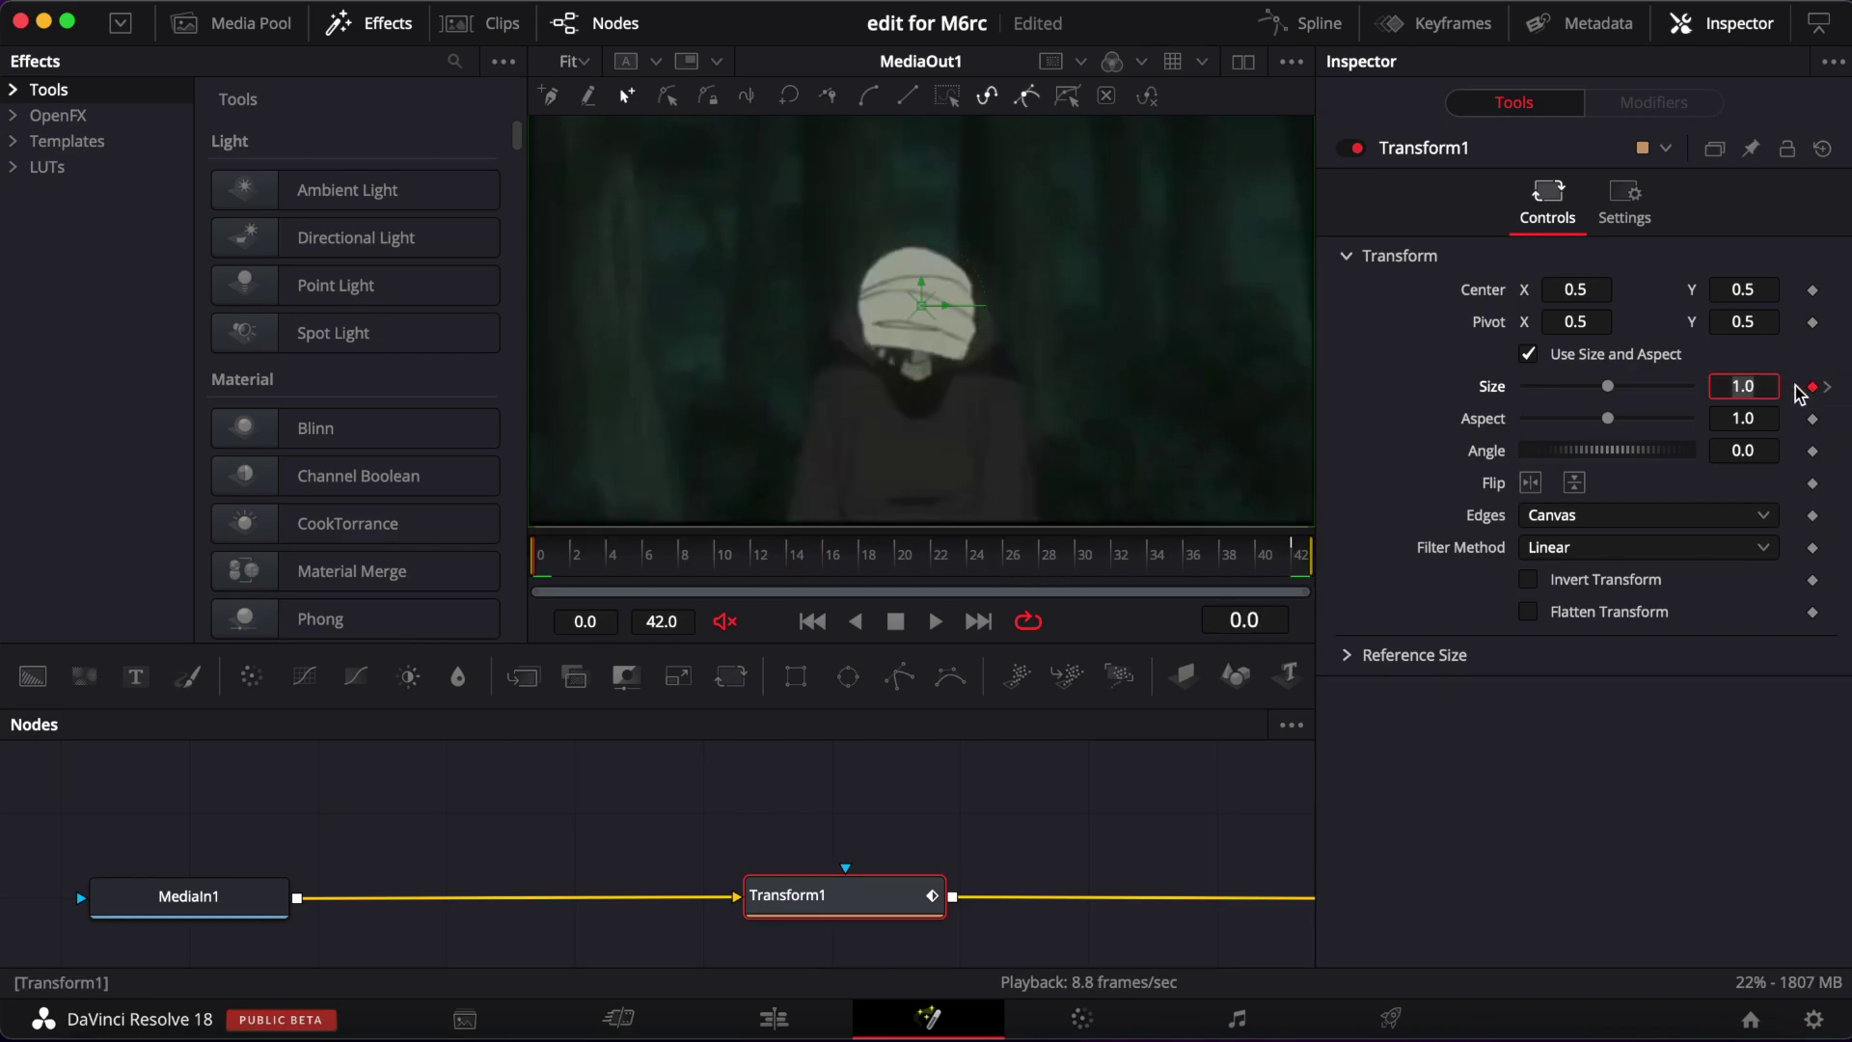
pyautogui.write('3')
pyautogui.press('Return')
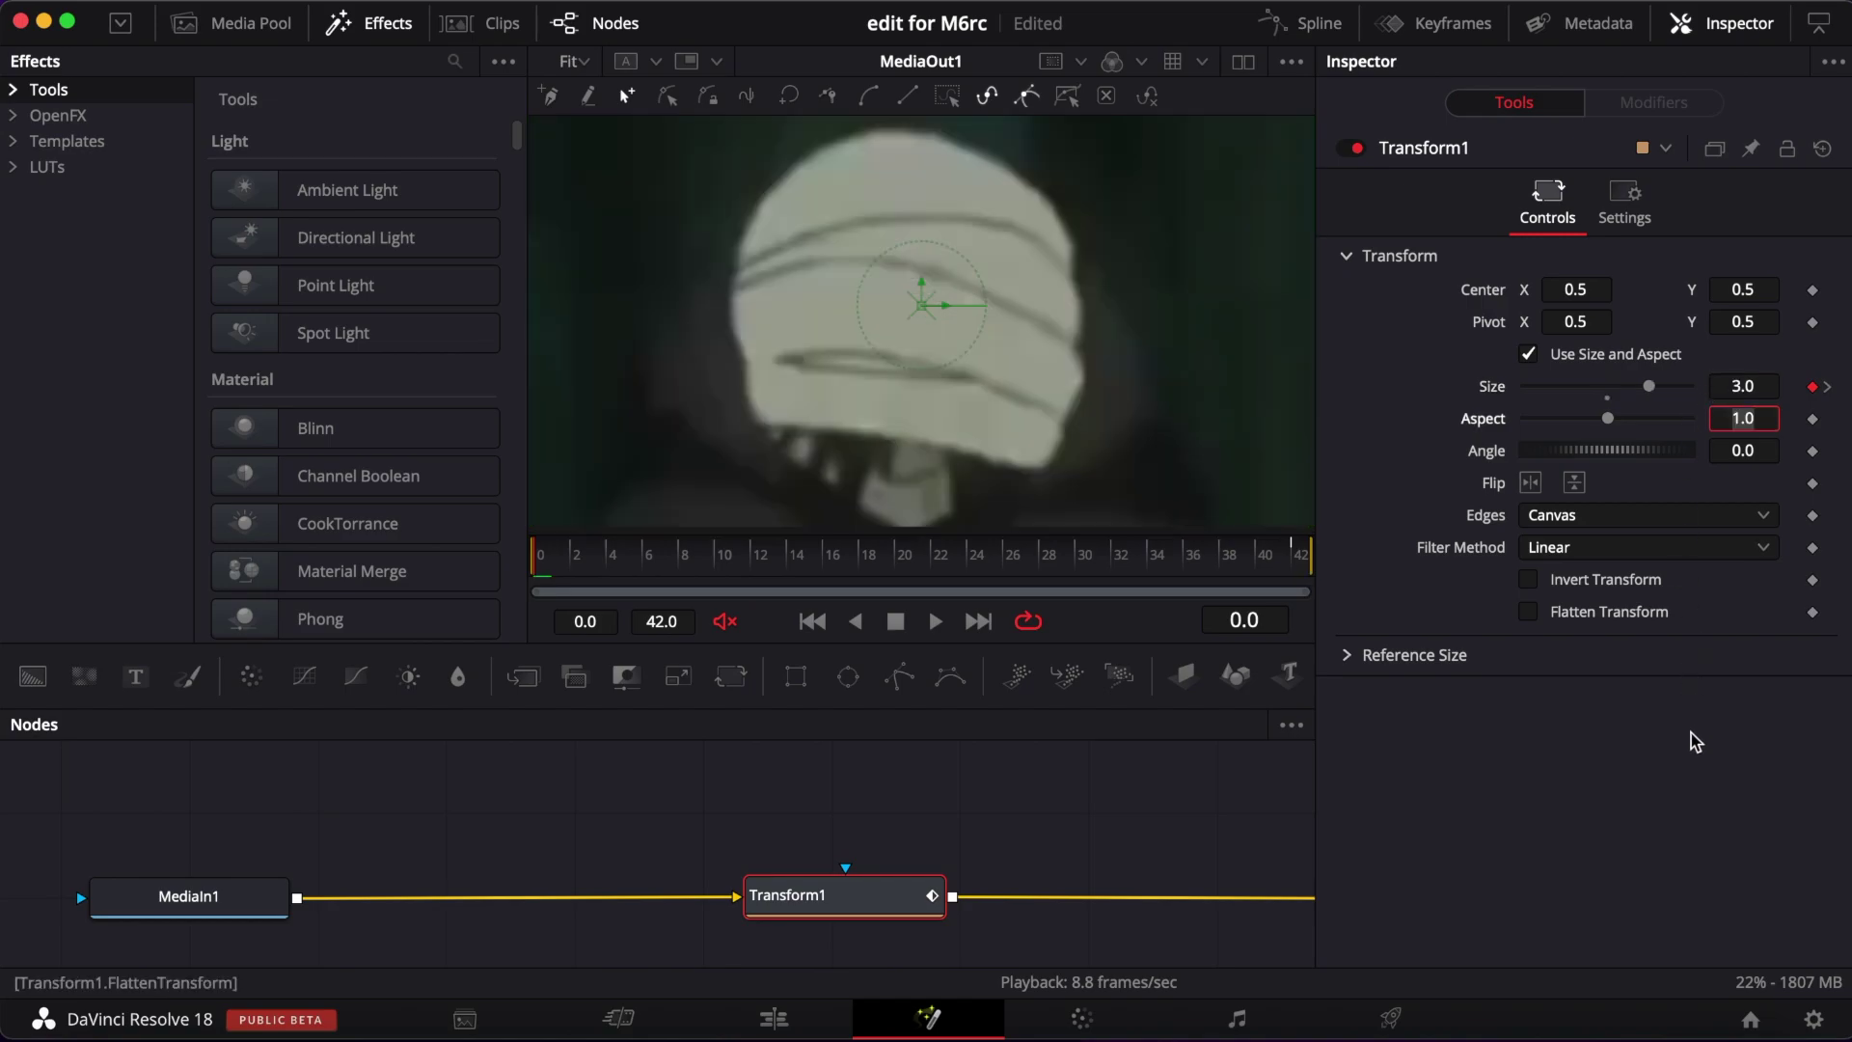
# Set Transform1's edges to Mirror and enable motion blur with a 280 shutter angle.
pyautogui.click(1645, 521)
pyautogui.click(1644, 632)
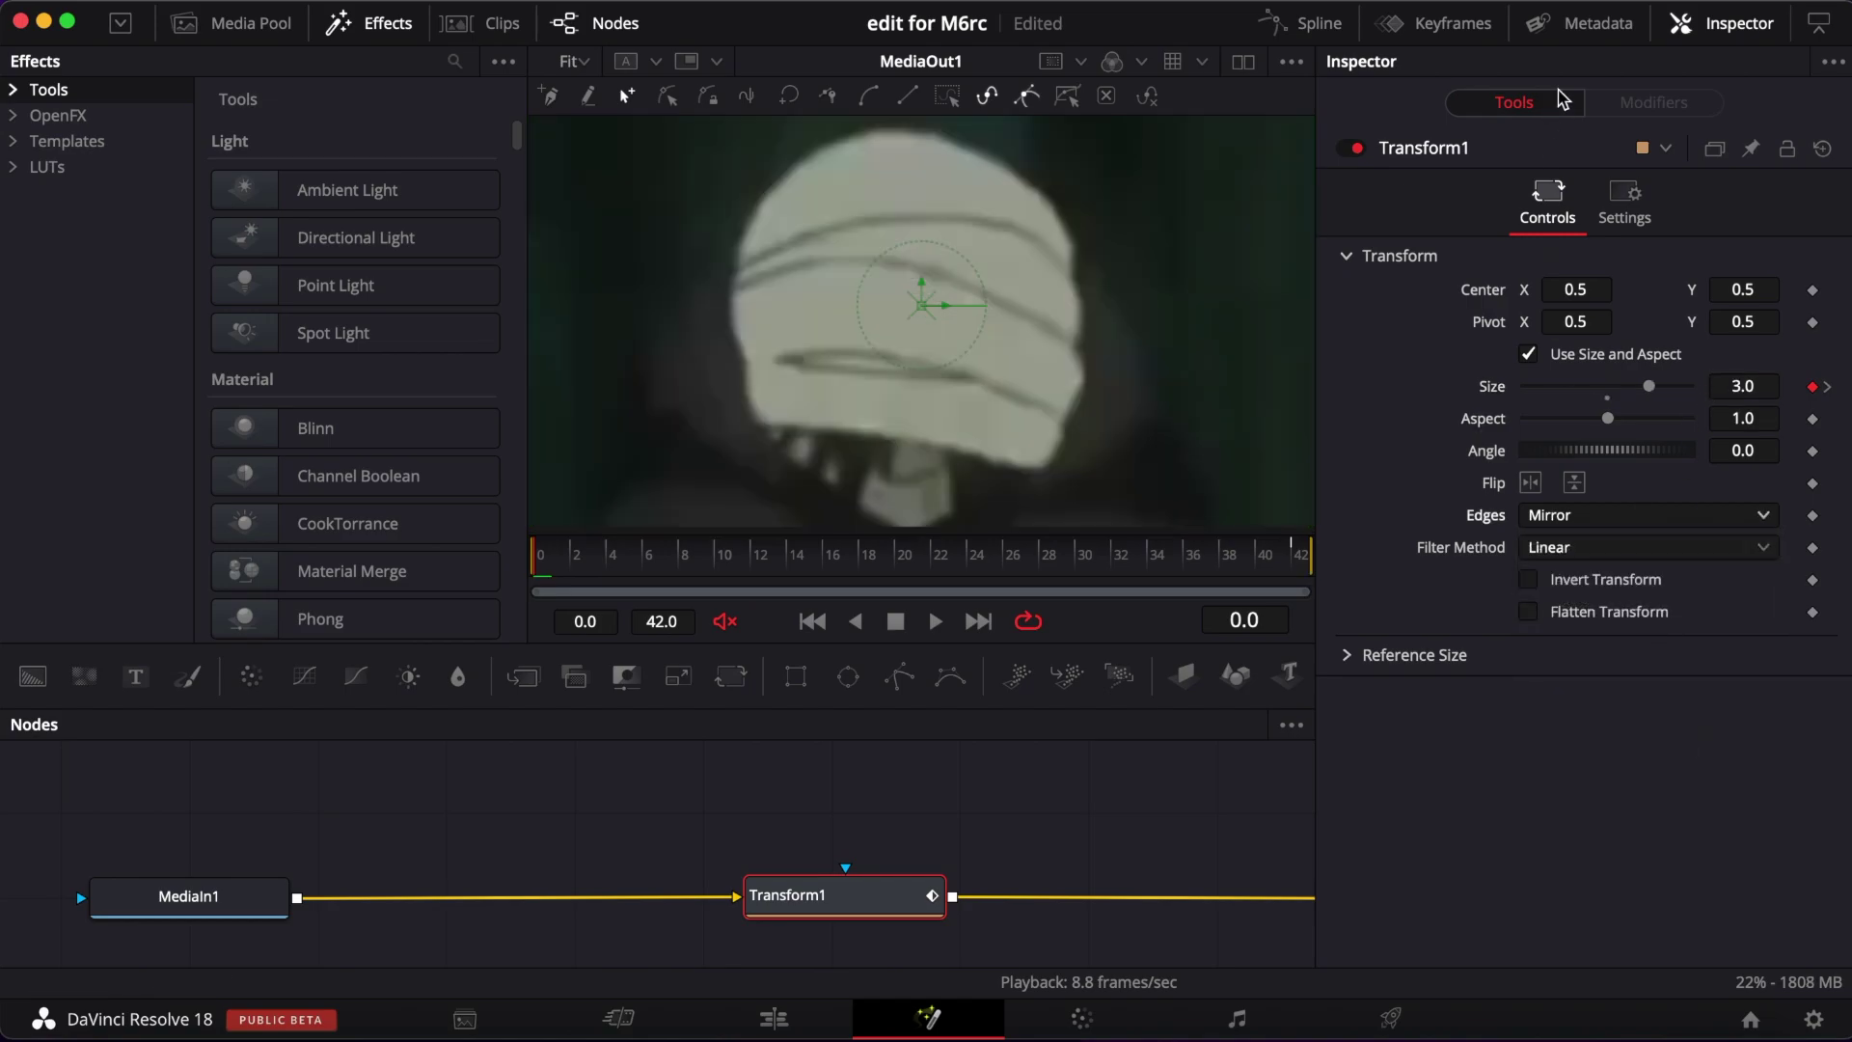
pyautogui.click(1624, 200)
pyautogui.click(1528, 529)
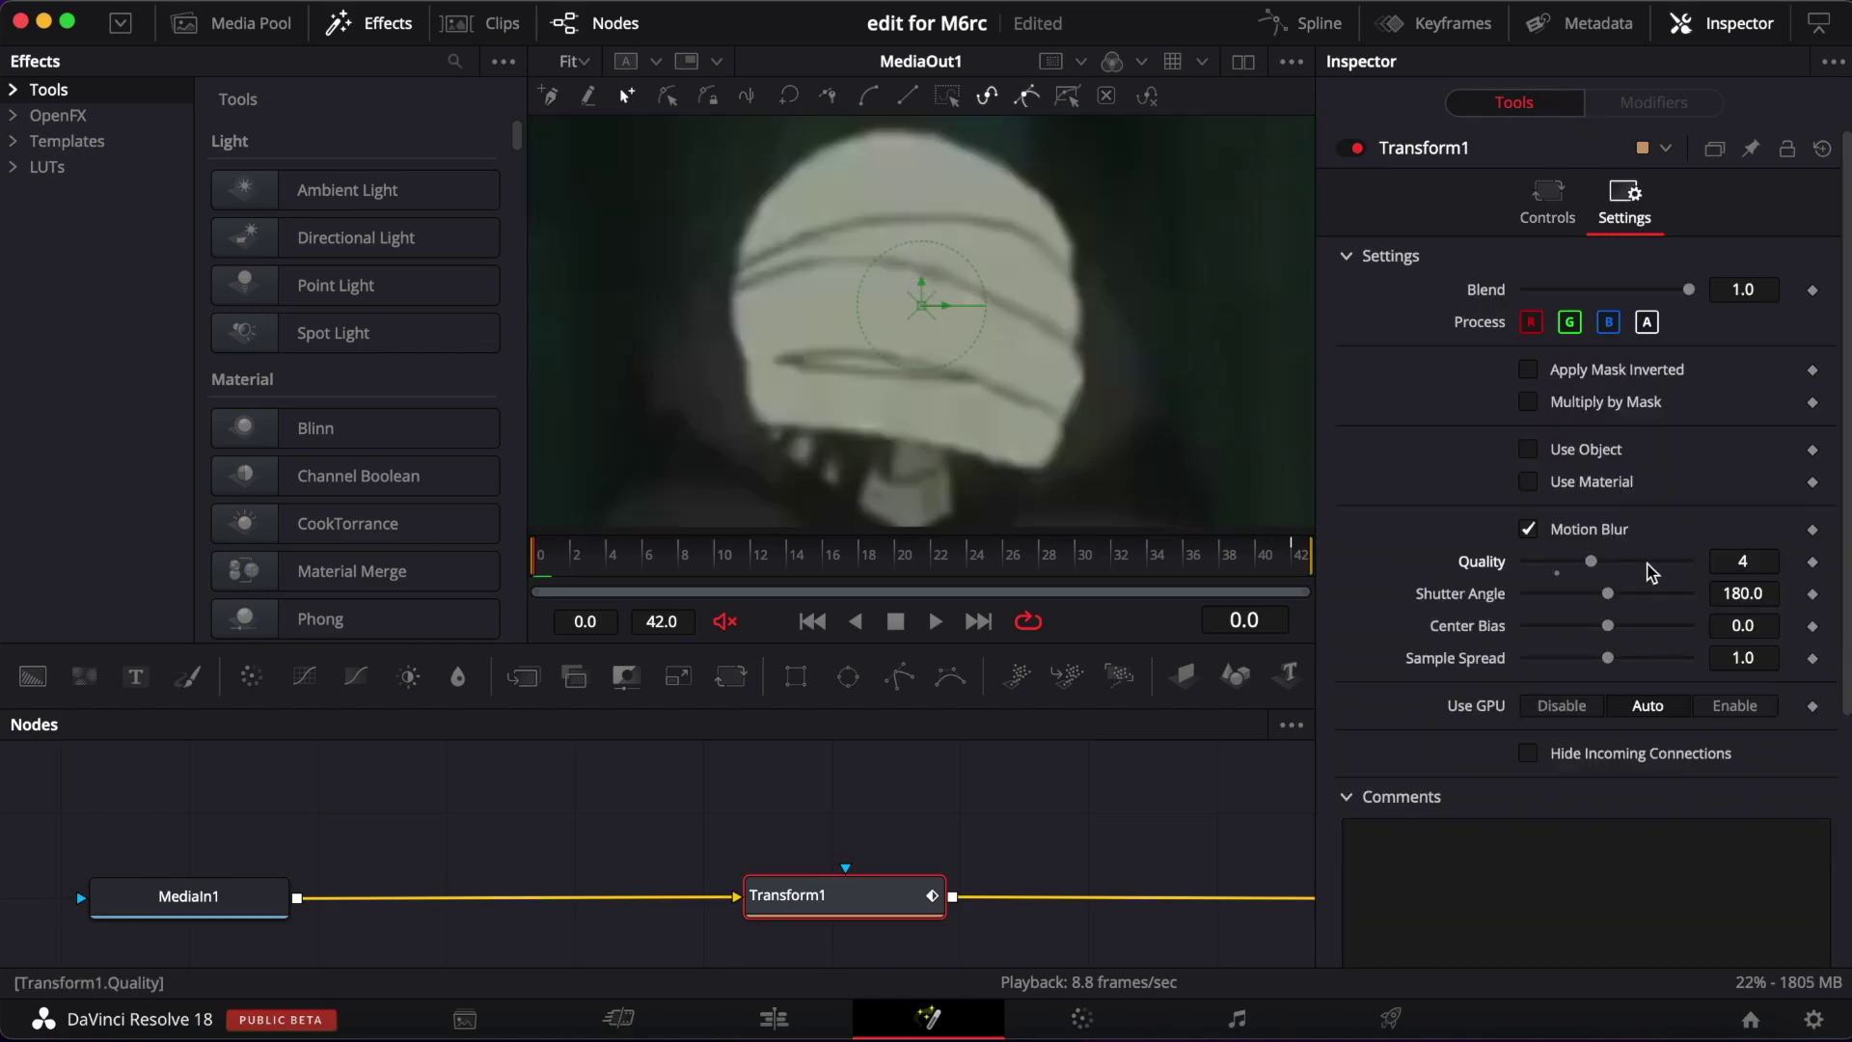
pyautogui.moveTo(1640, 592); pyautogui.dragTo(1678, 592)
# Show Transform1's Size curve in the Spline editor.
pyautogui.click(1547, 202)
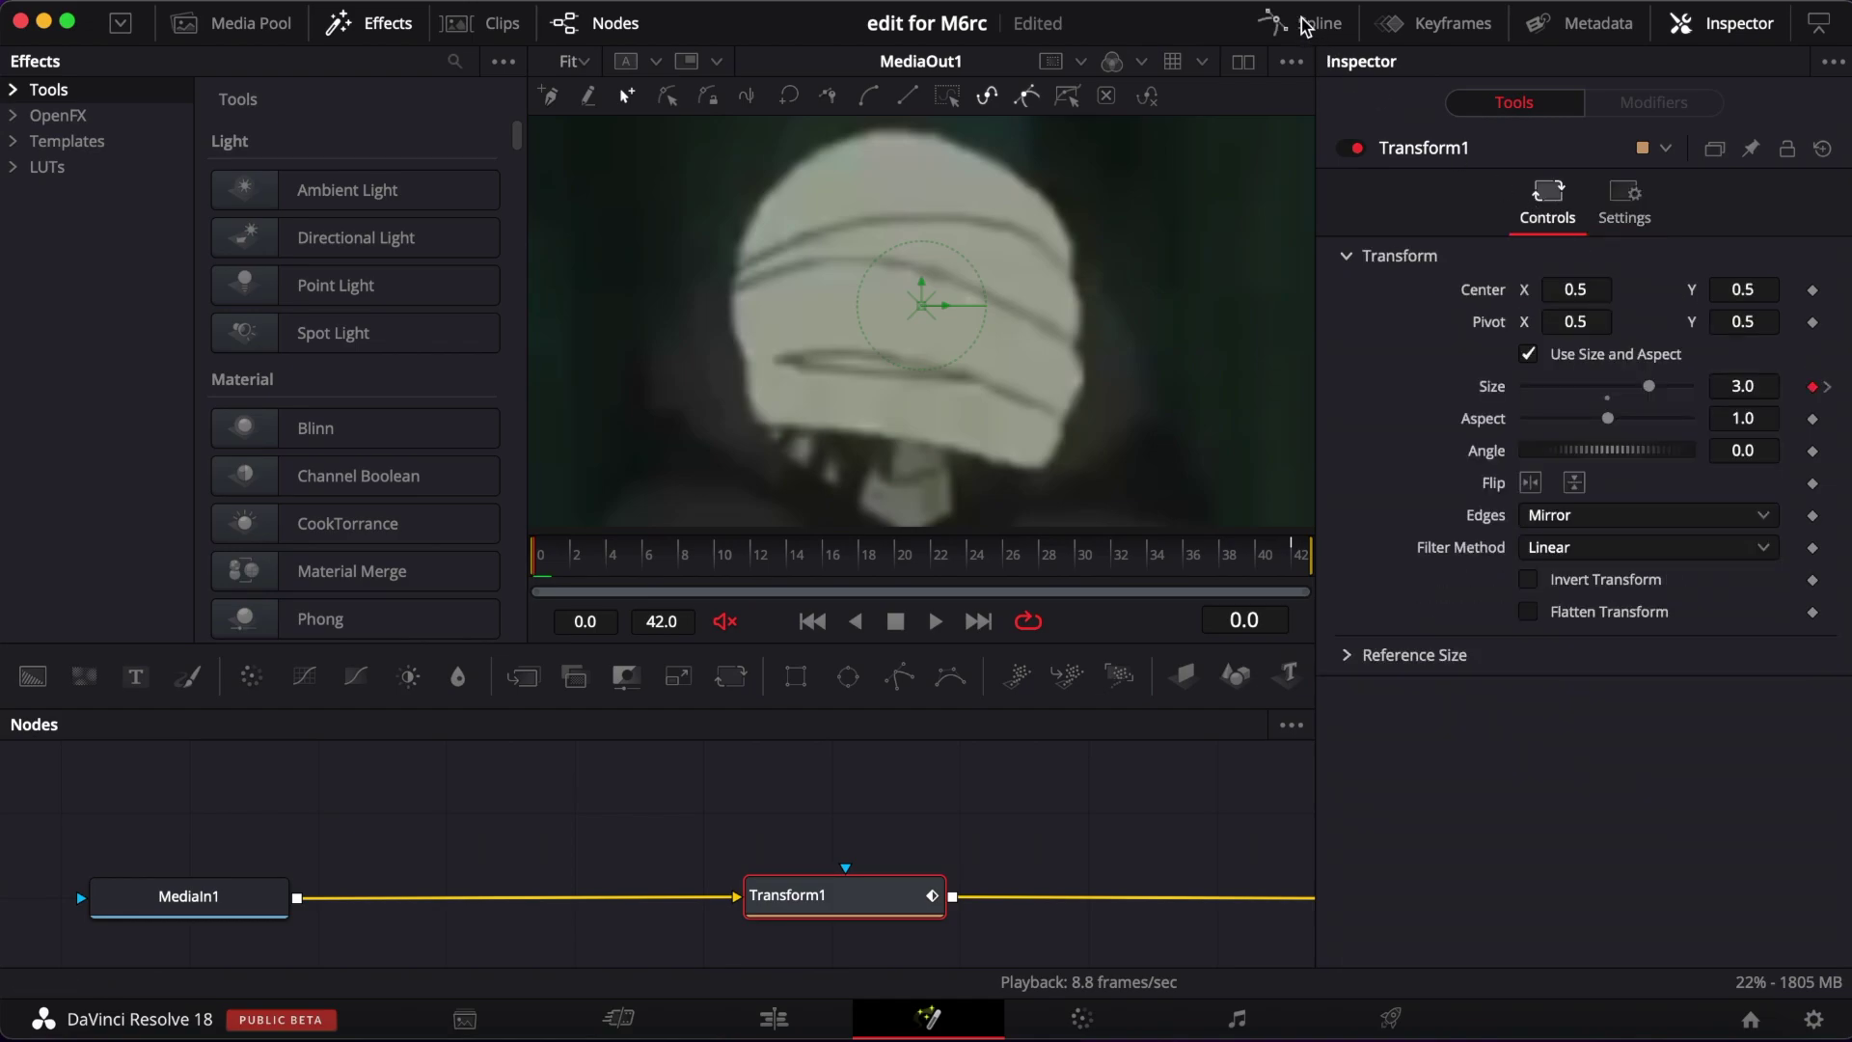
pyautogui.click(1302, 23)
pyautogui.click(745, 793)
# Smooth both Size keyframes and shape the handles so the zoom drops sharply from 3 then levels off.
pyautogui.click(1196, 724)
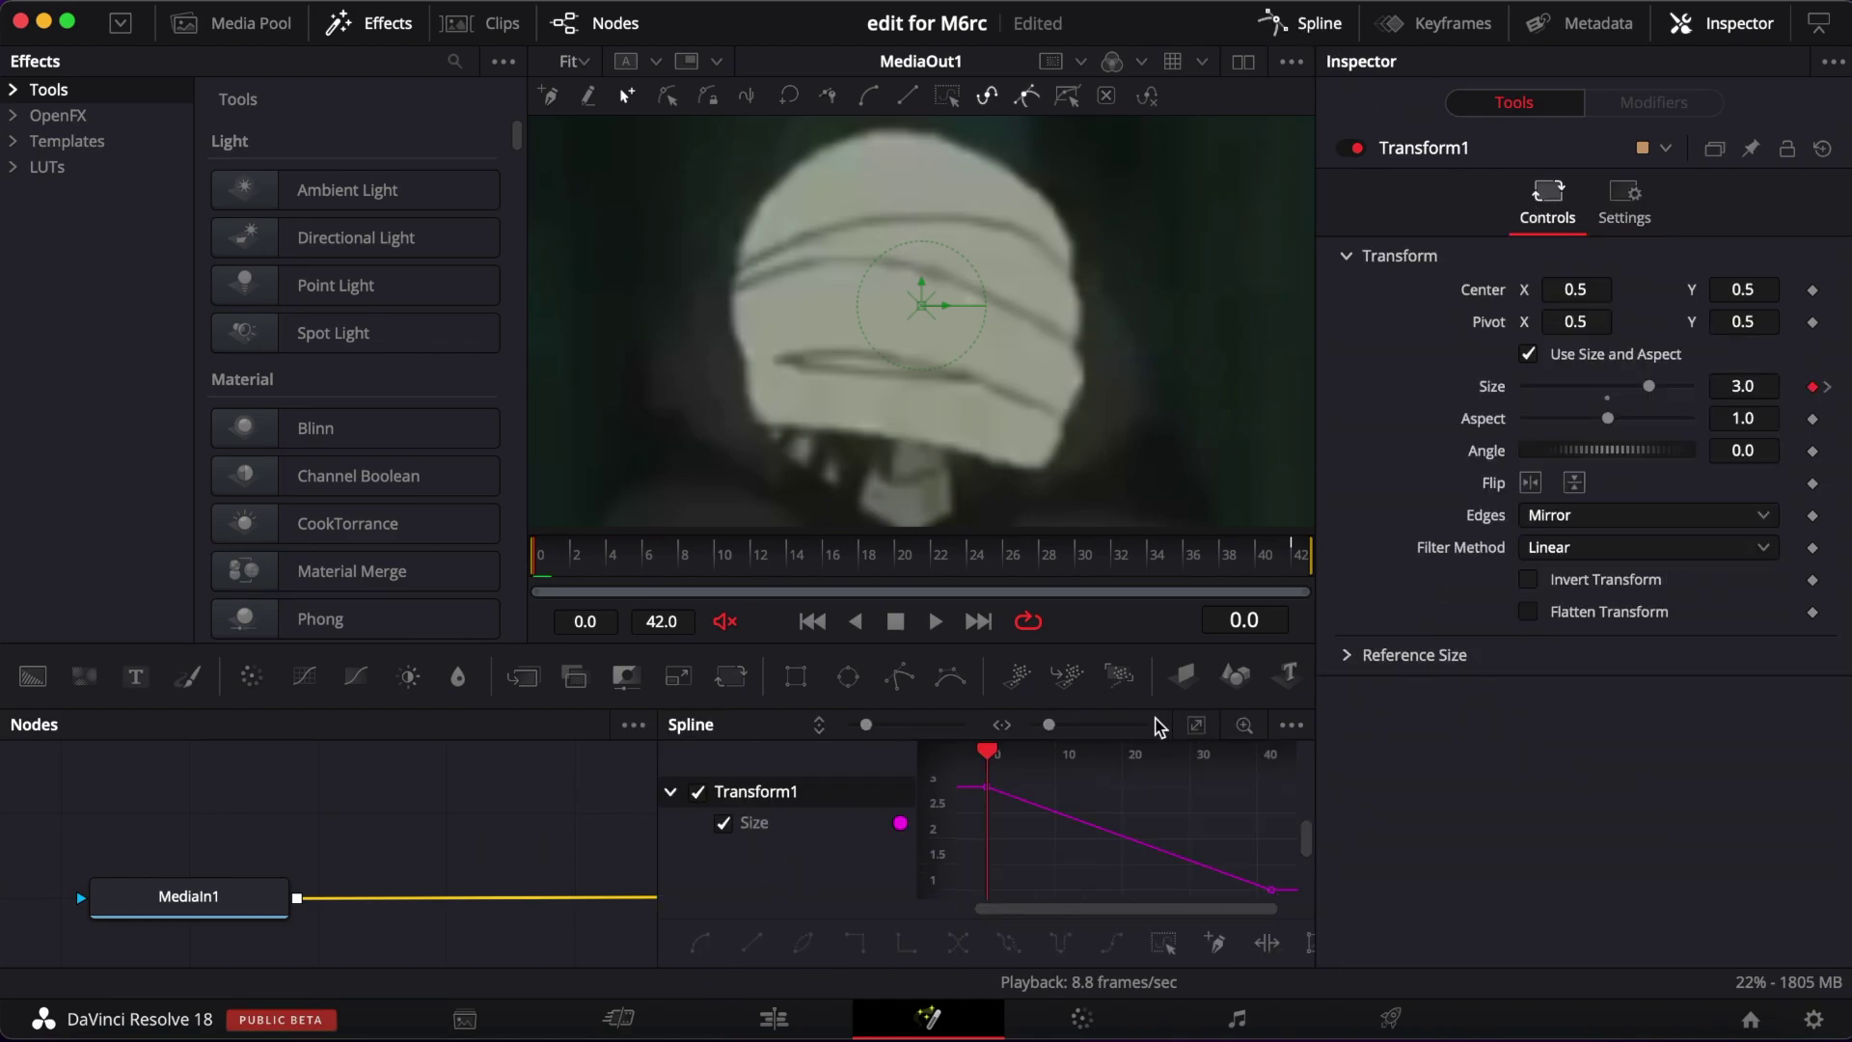
pyautogui.moveTo(970, 778); pyautogui.dragTo(1292, 897)
pyautogui.press('s')
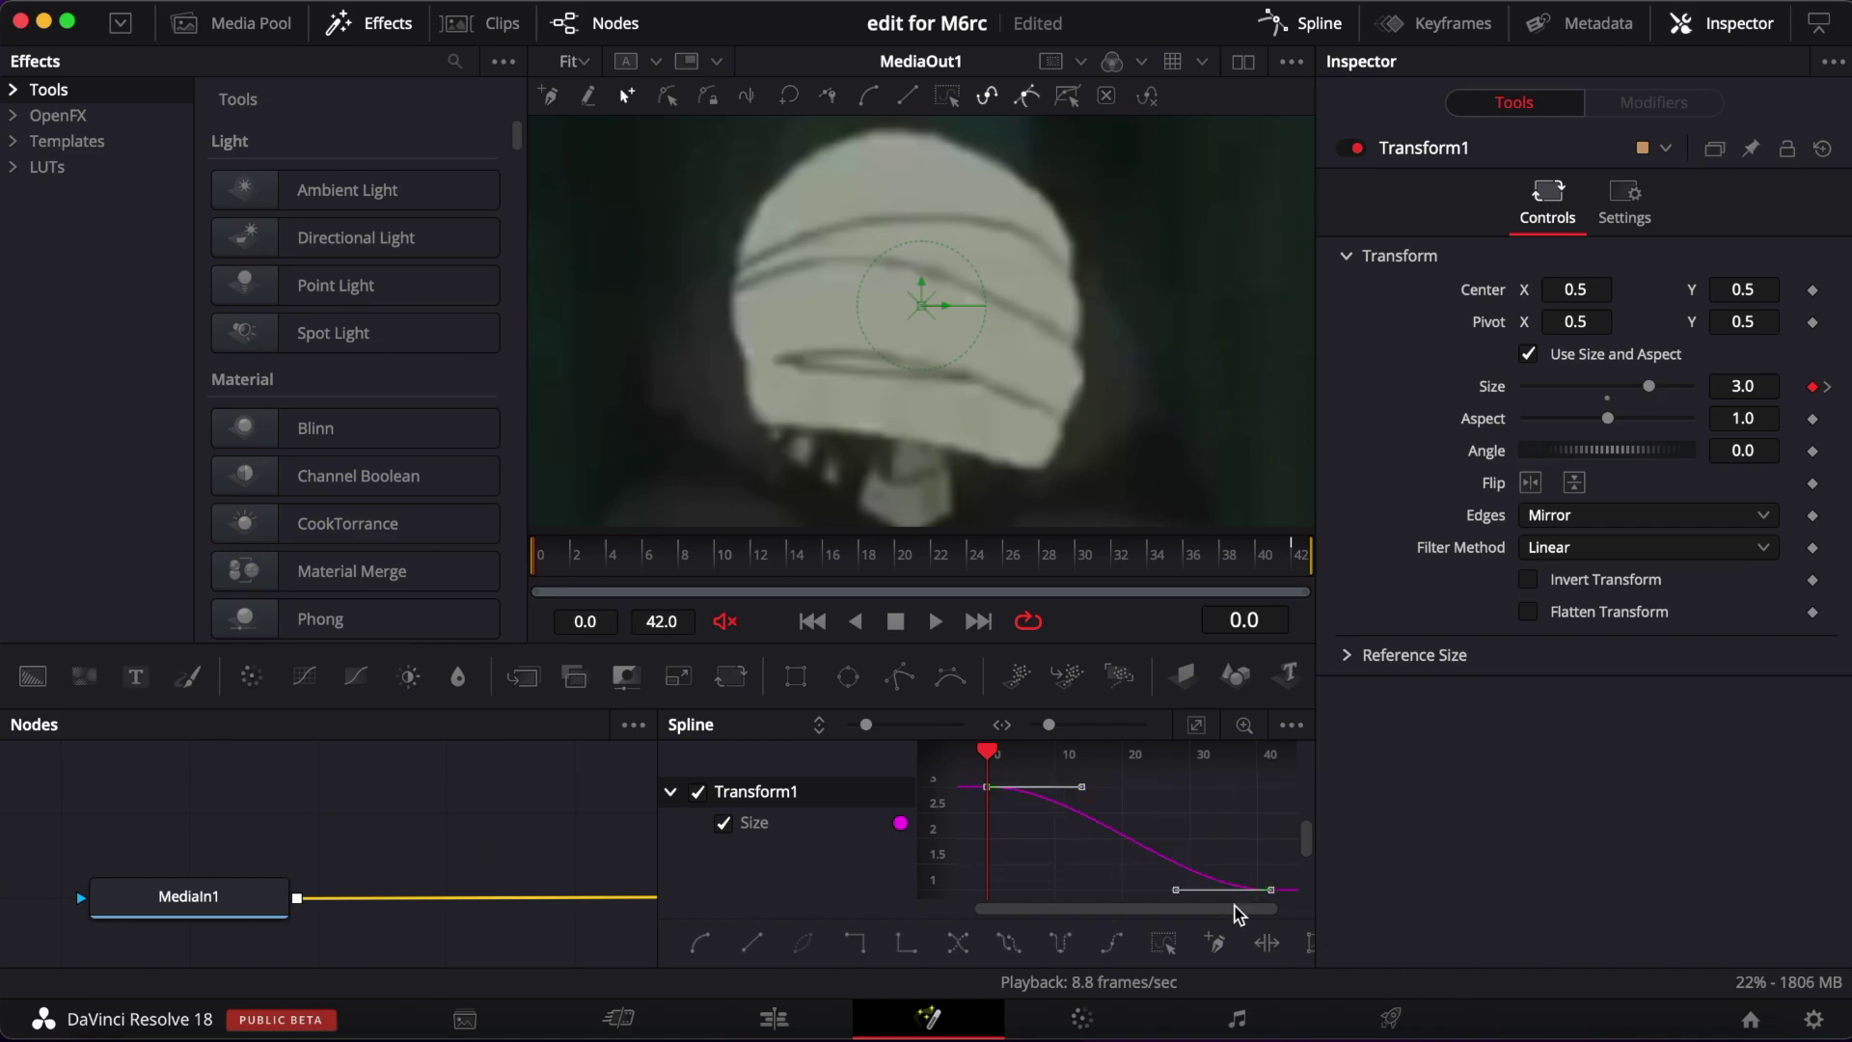
pyautogui.moveTo(1079, 793); pyautogui.dragTo(998, 879)
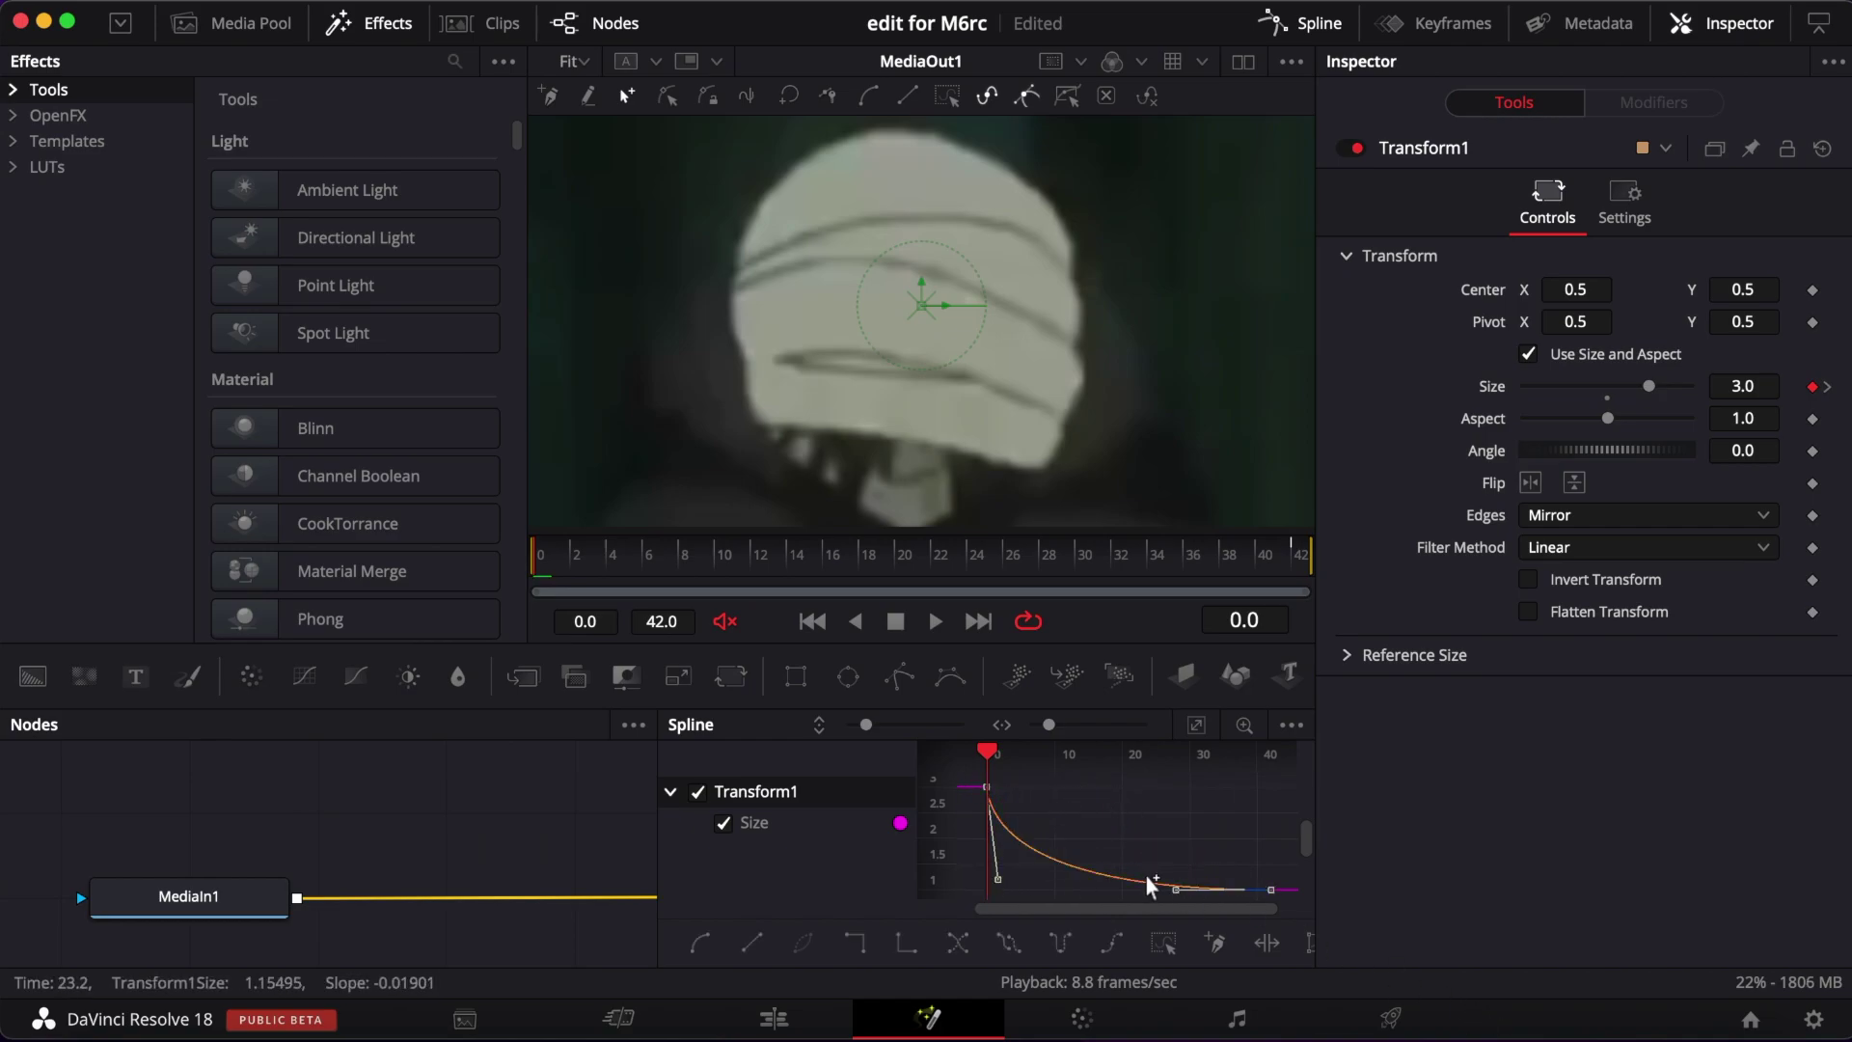
pyautogui.moveTo(1174, 889); pyautogui.dragTo(1013, 889)
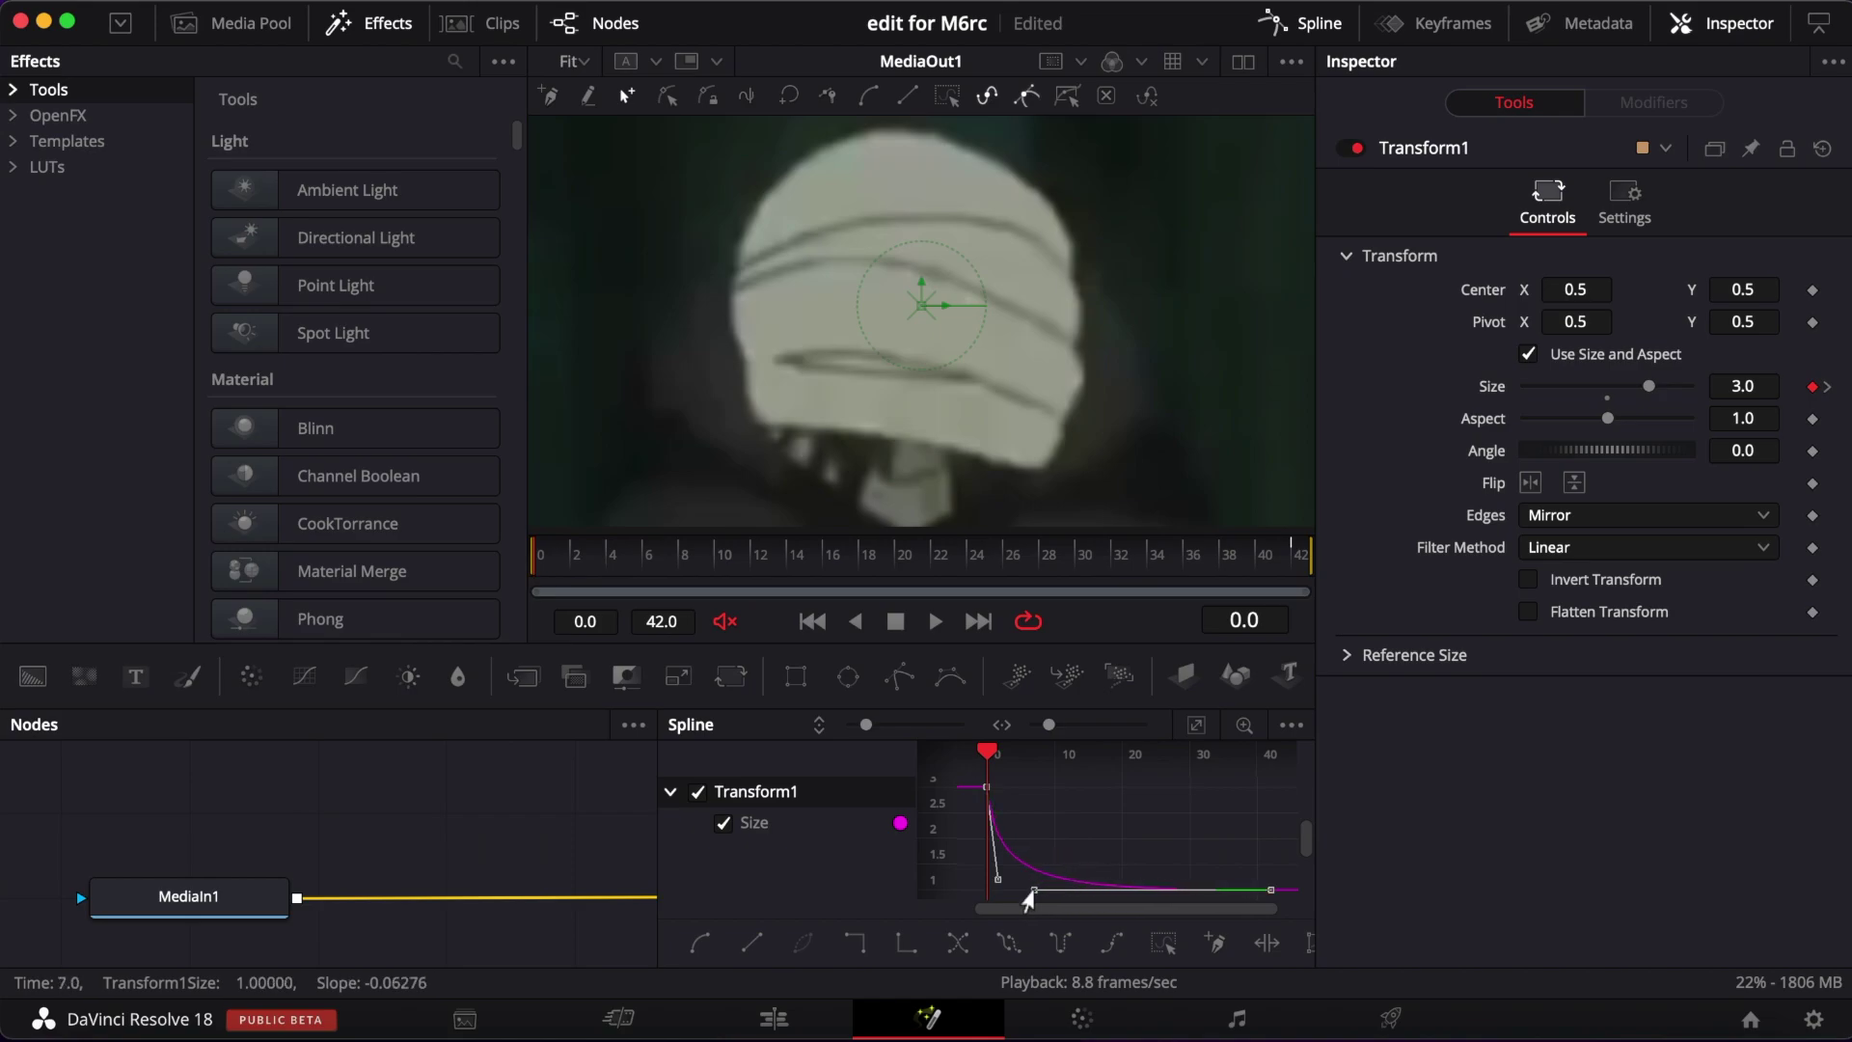
# Play back the eased zoom, close the Spline editor and go back to the Edit page.
pyautogui.click(934, 622)
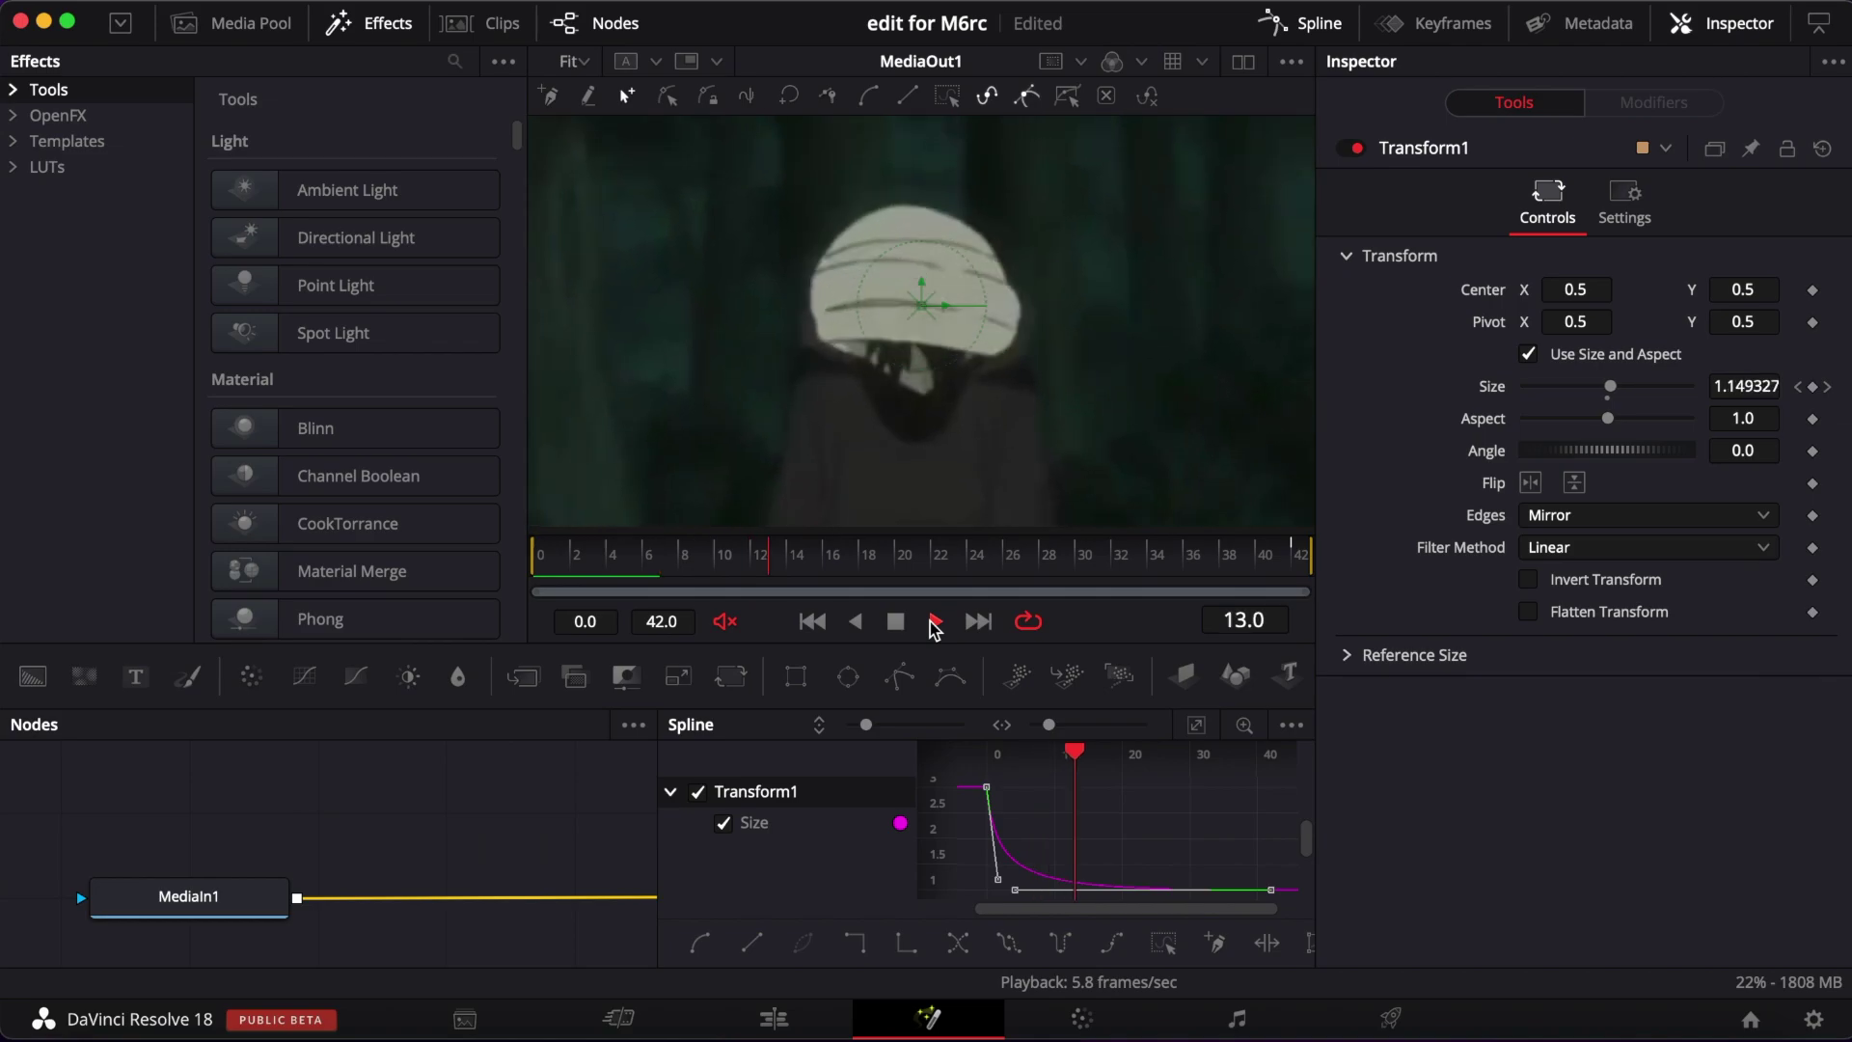
pyautogui.click(1335, 38)
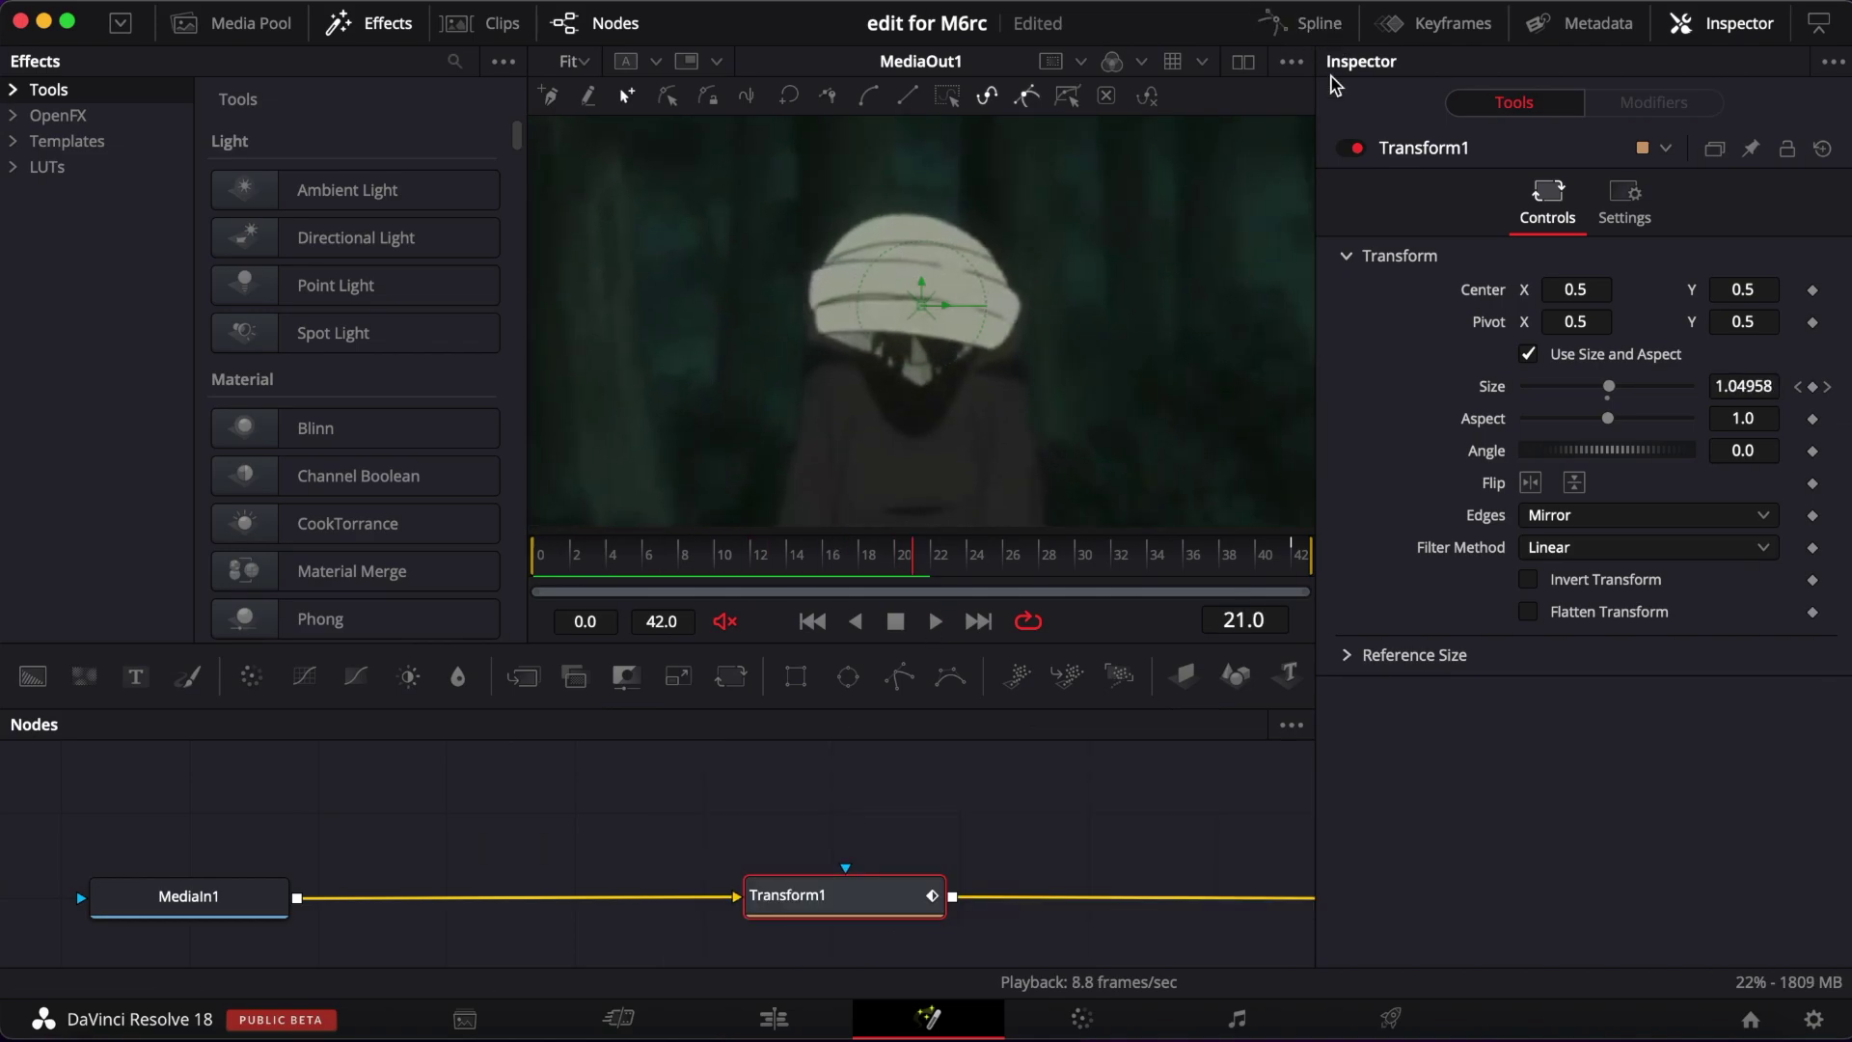
pyautogui.click(773, 1017)
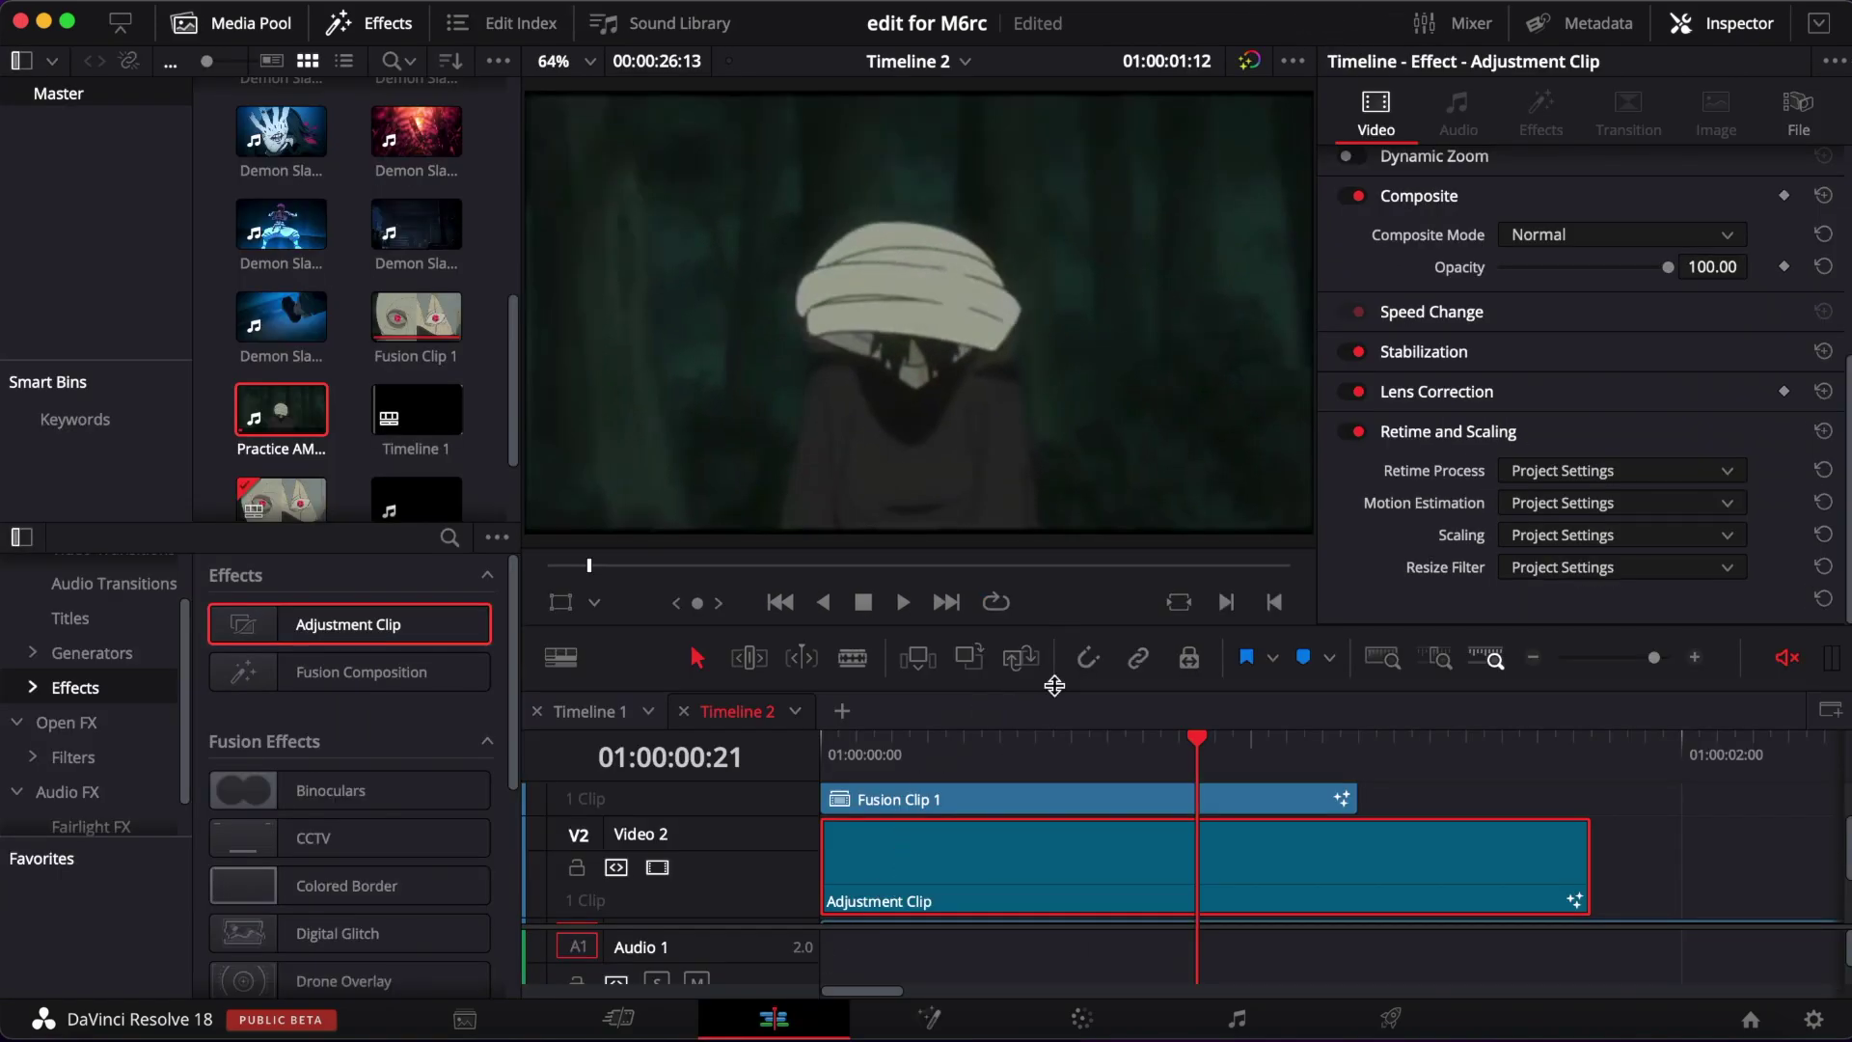
pyautogui.moveTo(1019, 747); pyautogui.dragTo(797, 810)
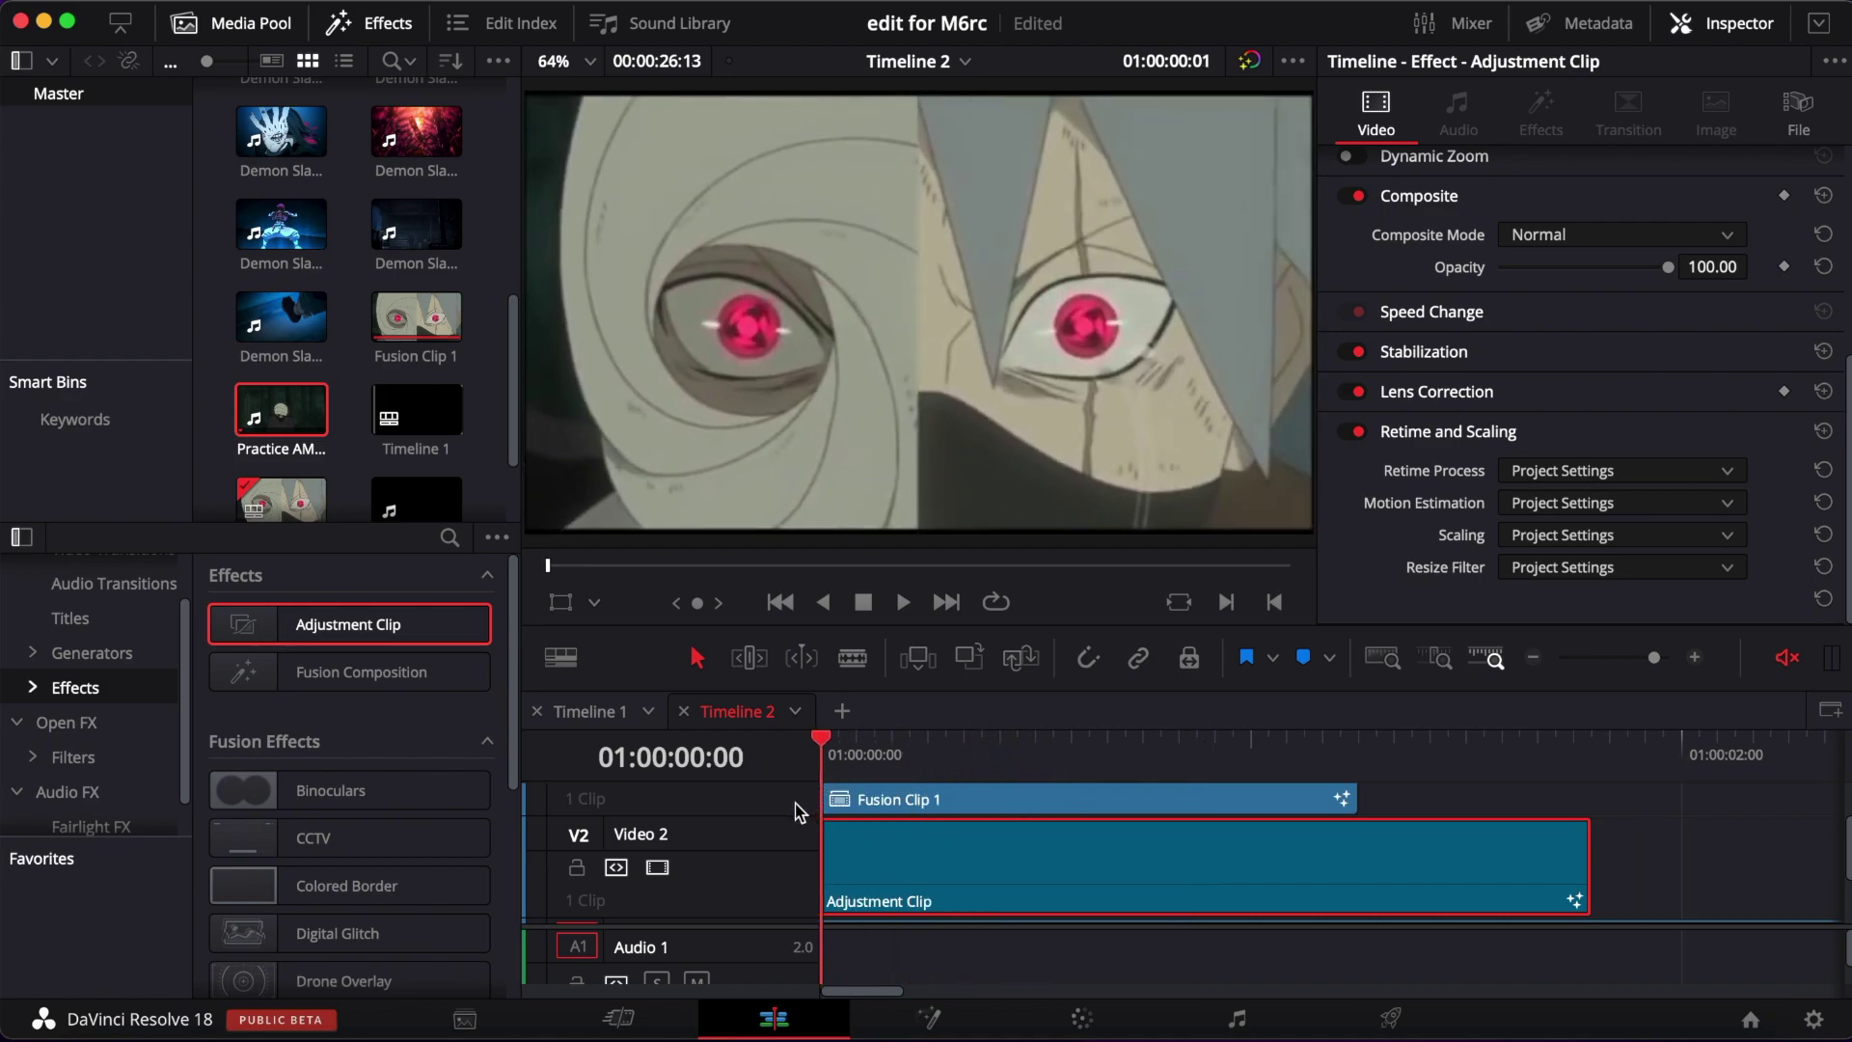
pyautogui.press('space')
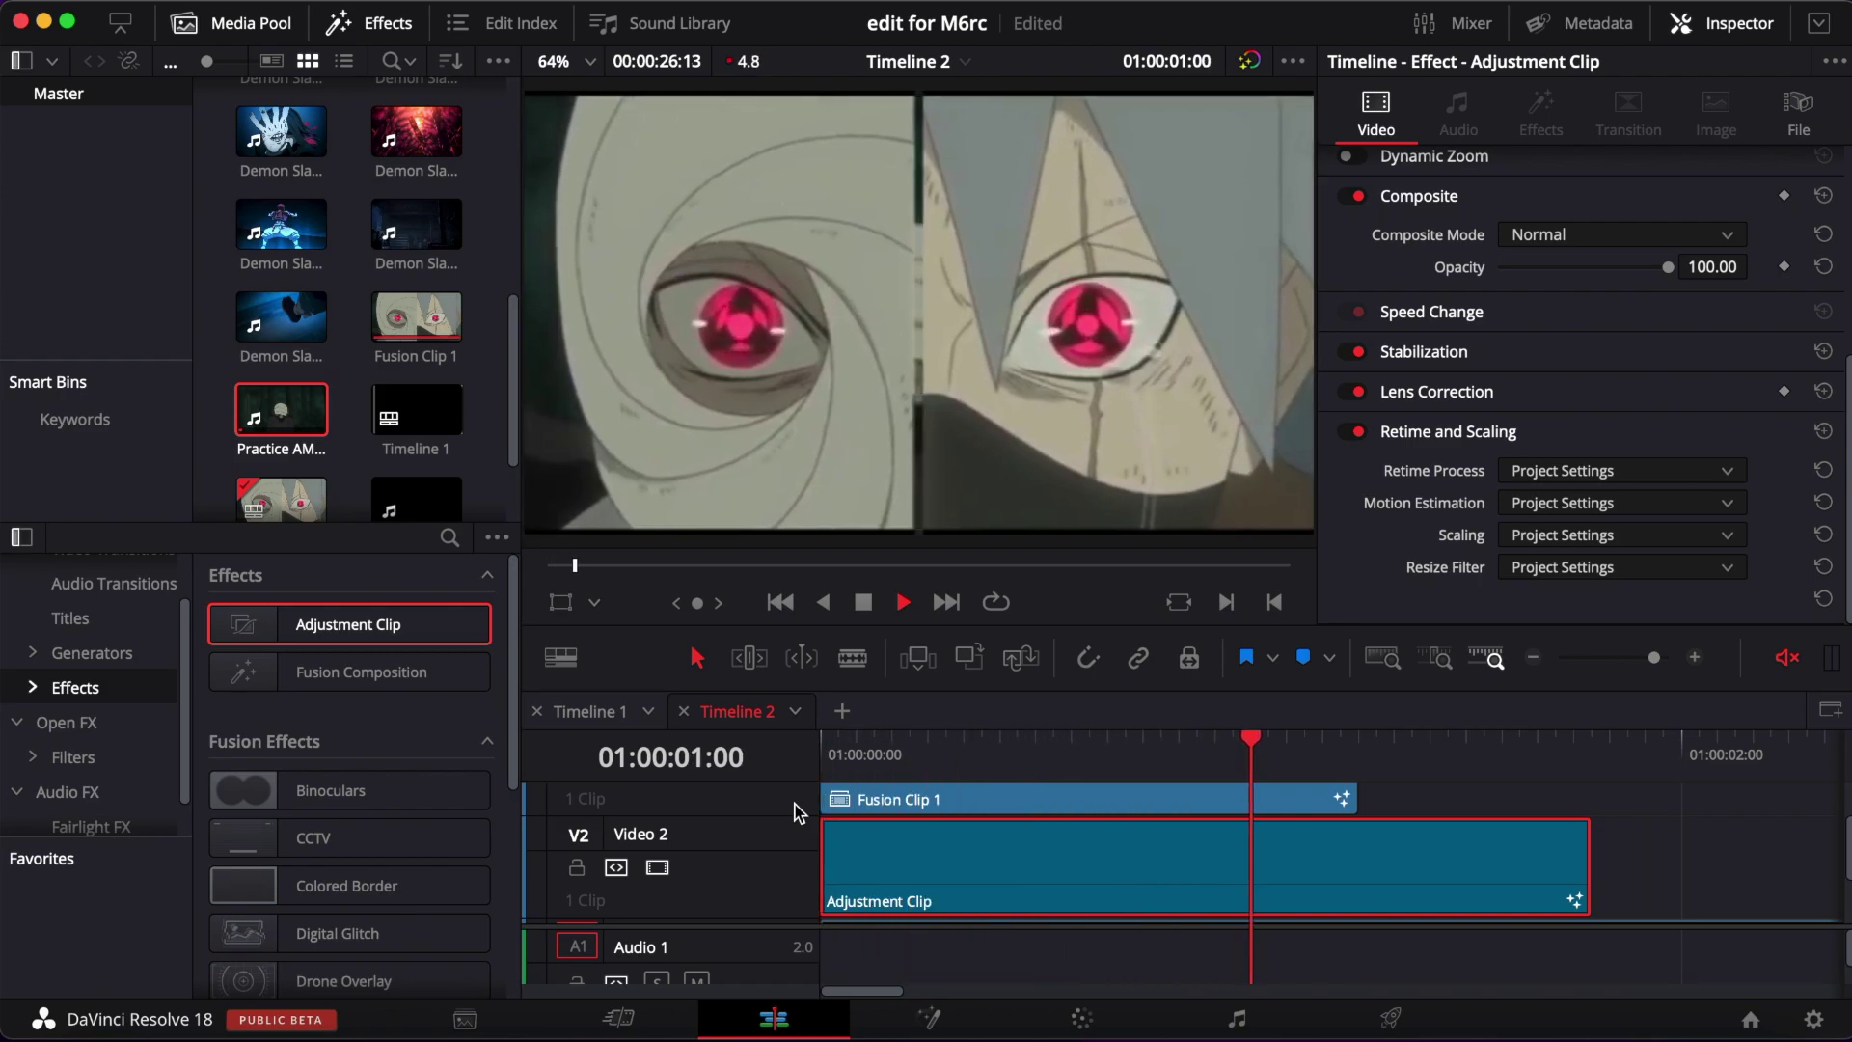
pyautogui.press('space')
pyautogui.moveTo(1340, 753); pyautogui.dragTo(1591, 784)
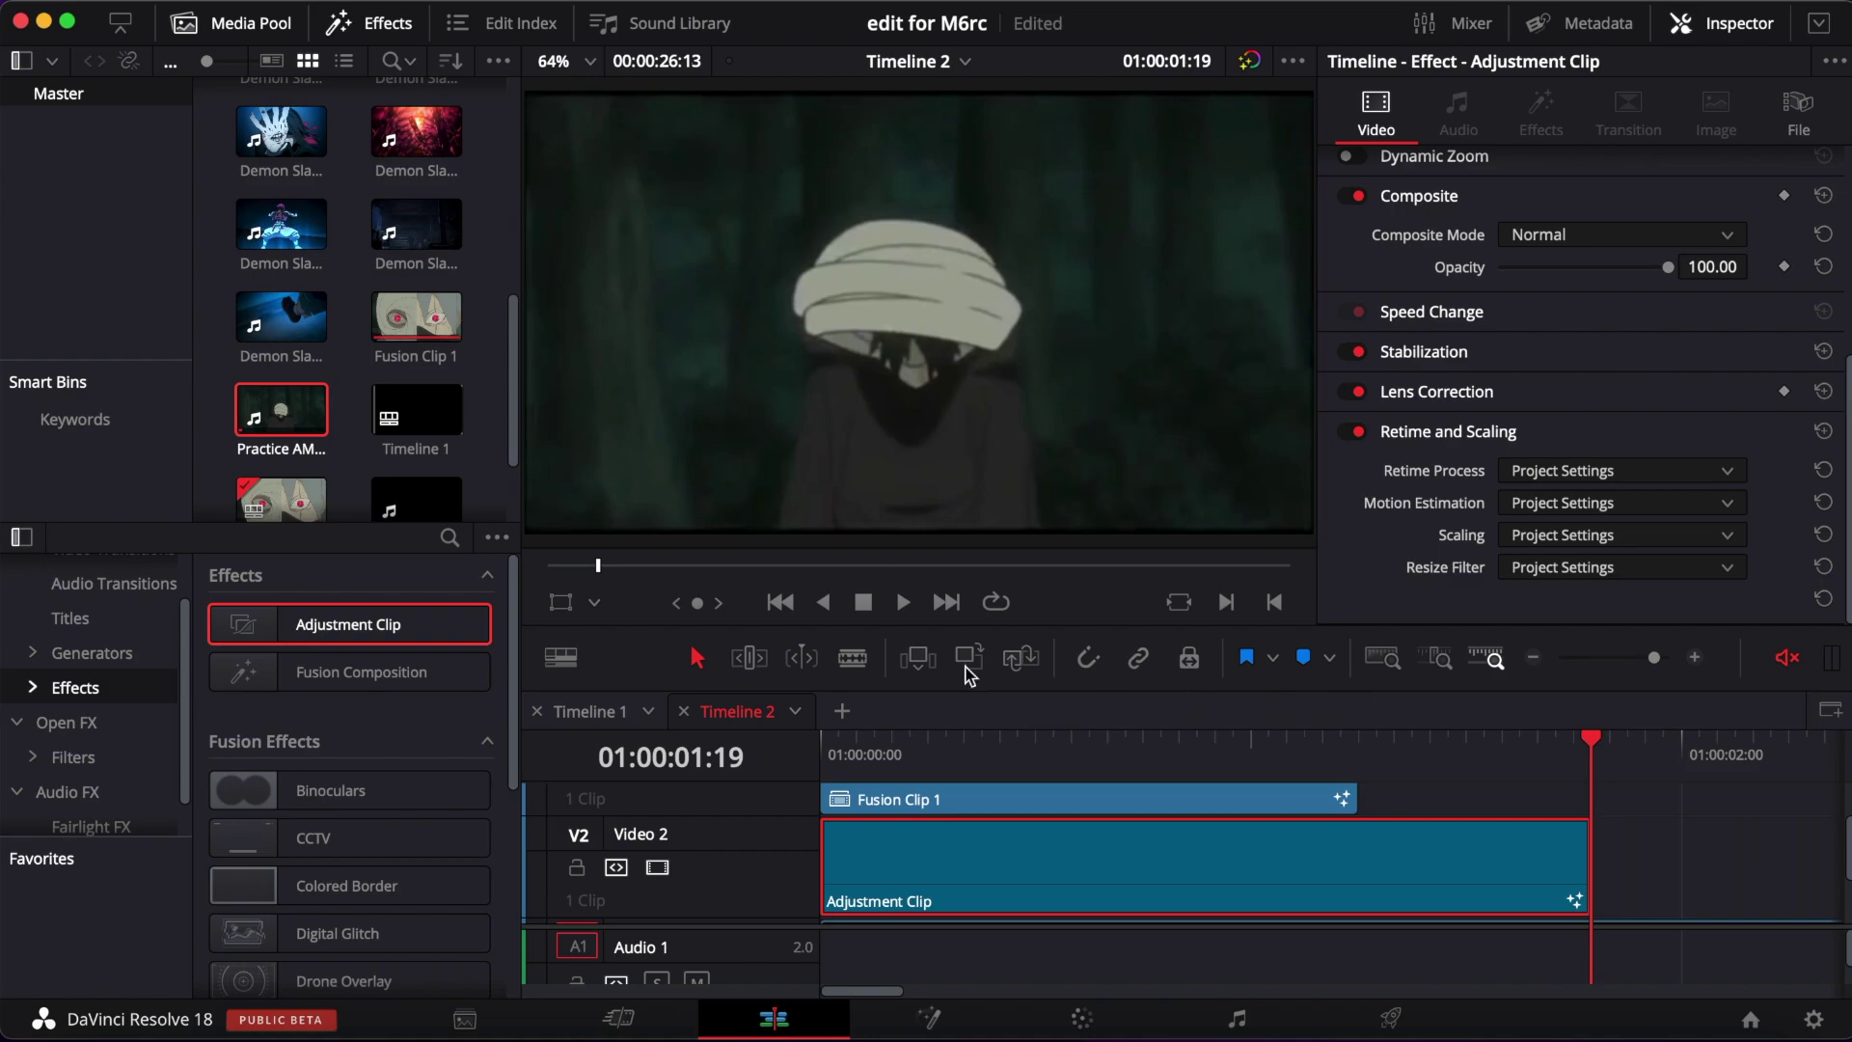
# On the Deliver page, restrict the bitrate to 30000 Kb/s and keep 1920 x 1080 HD resolution.
pyautogui.click(1390, 1018)
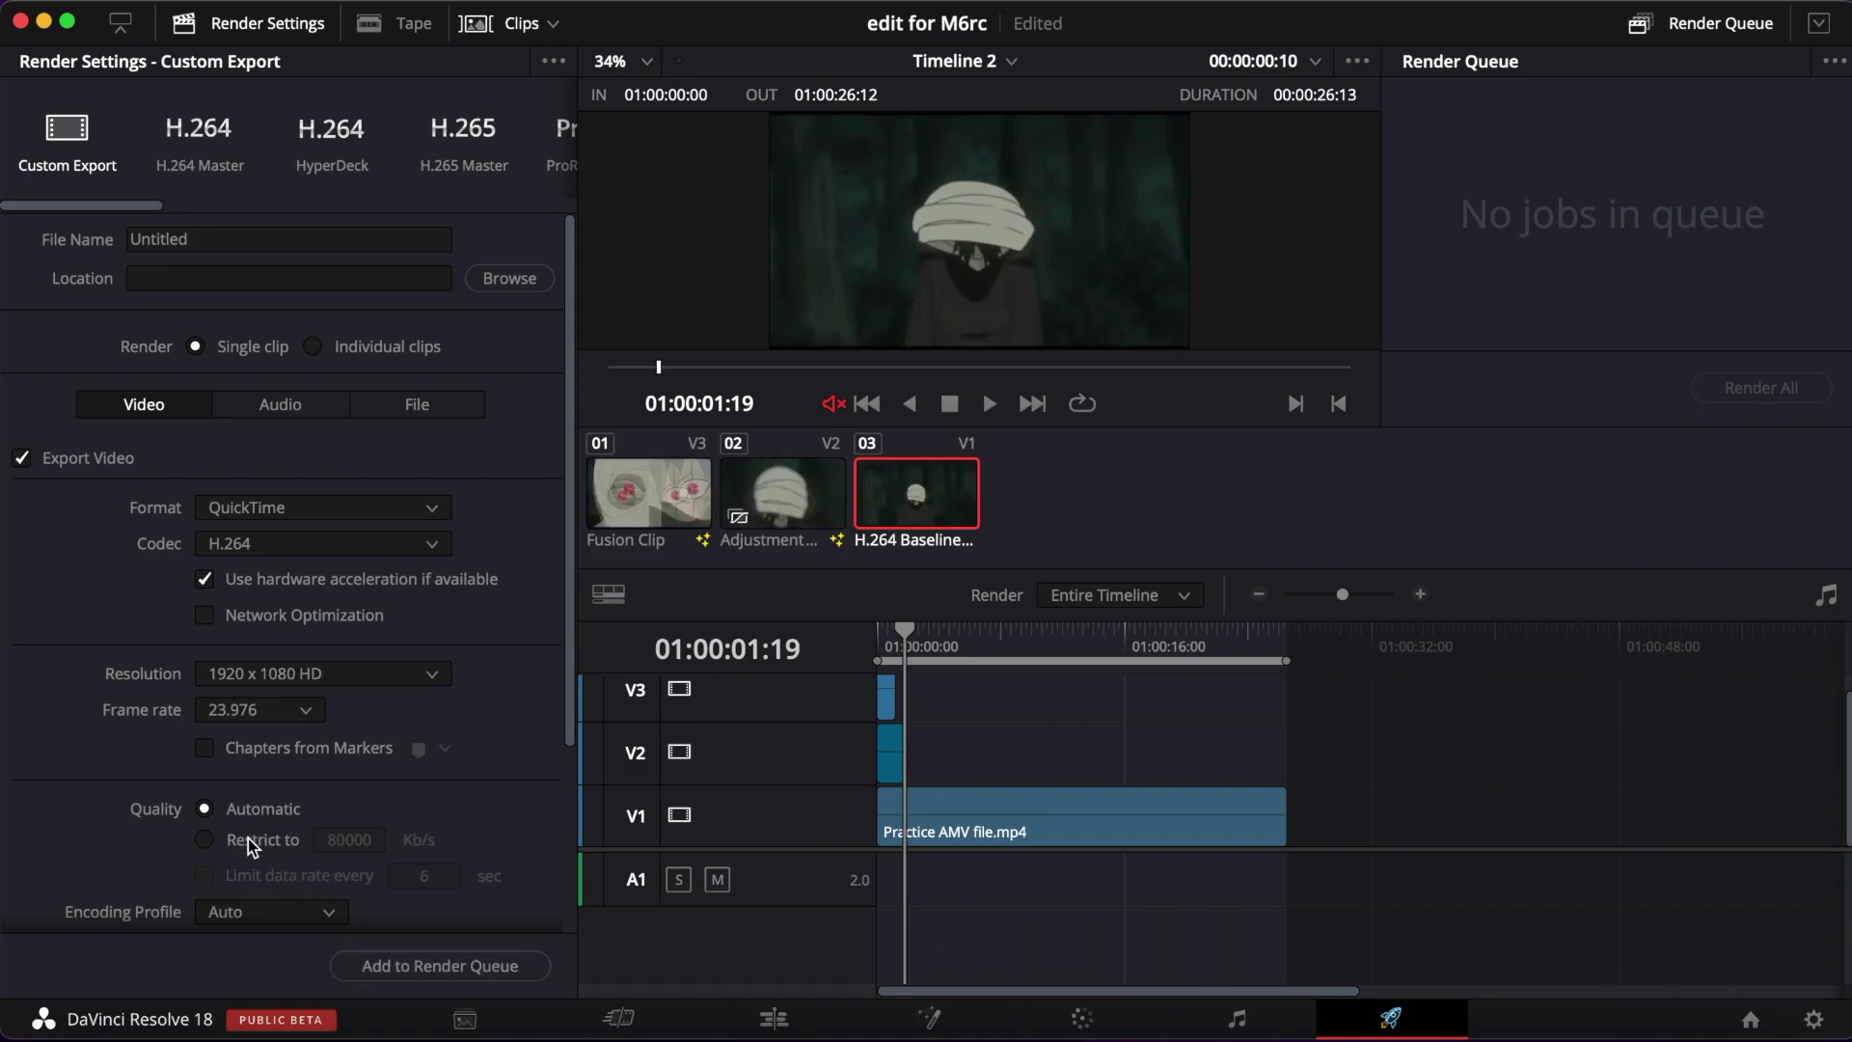
pyautogui.click(204, 840)
pyautogui.click(335, 841)
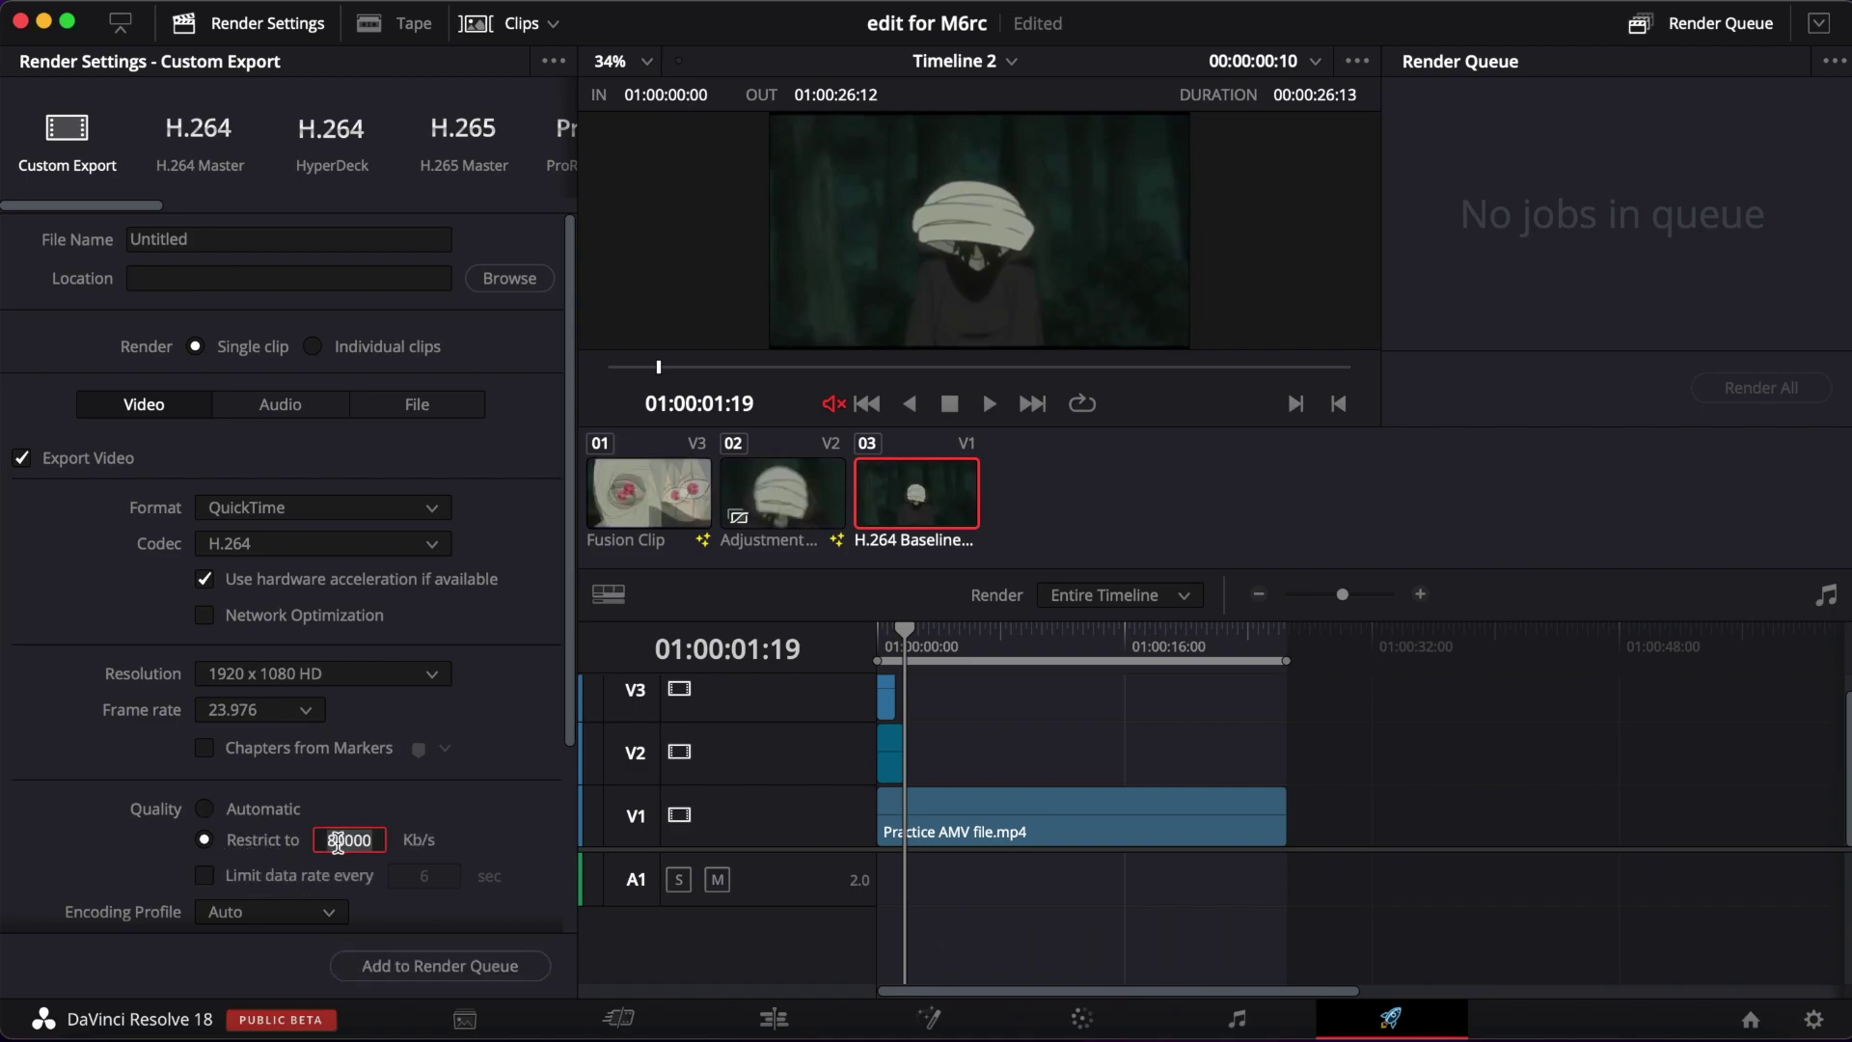
pyautogui.press('BackSpace')
pyautogui.write('3')
pyautogui.click(330, 680)
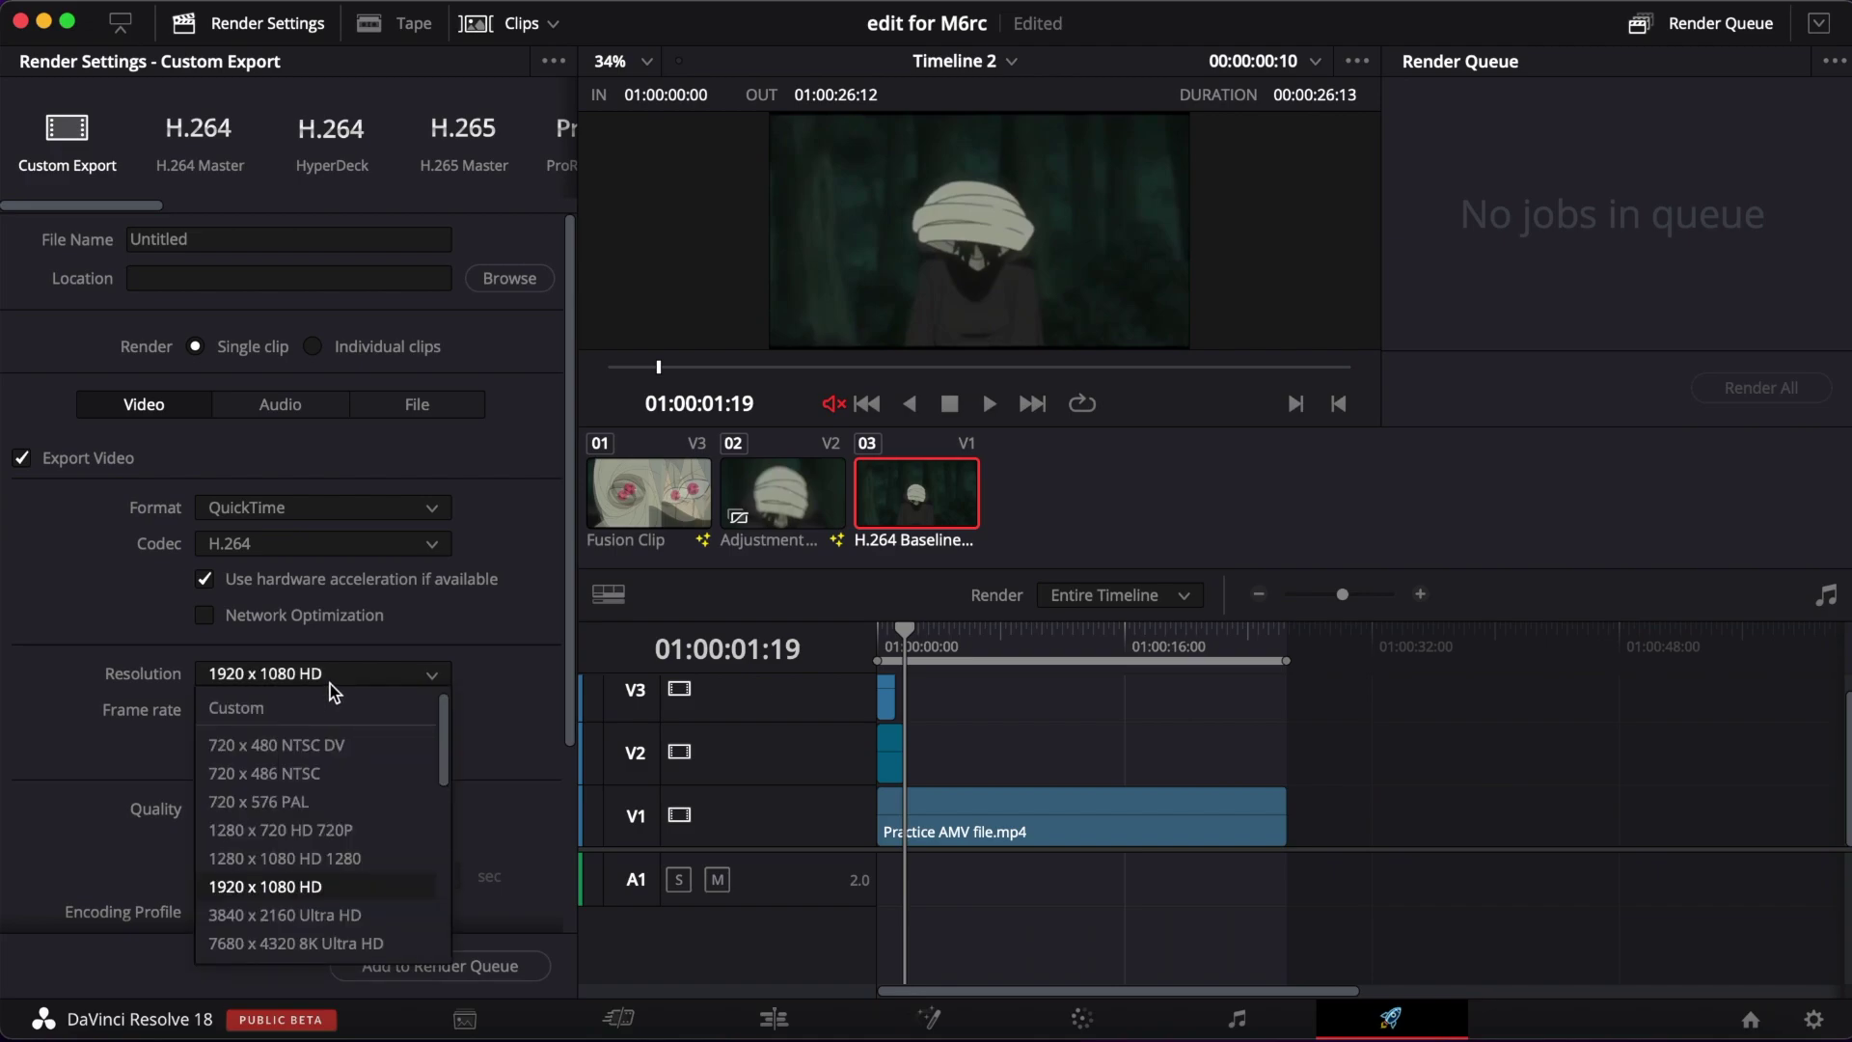
pyautogui.click(330, 685)
# Turn on Use render cached images in the advanced settings.
pyautogui.scroll(-3, 328, 835)
pyautogui.scroll(-2, 323, 840)
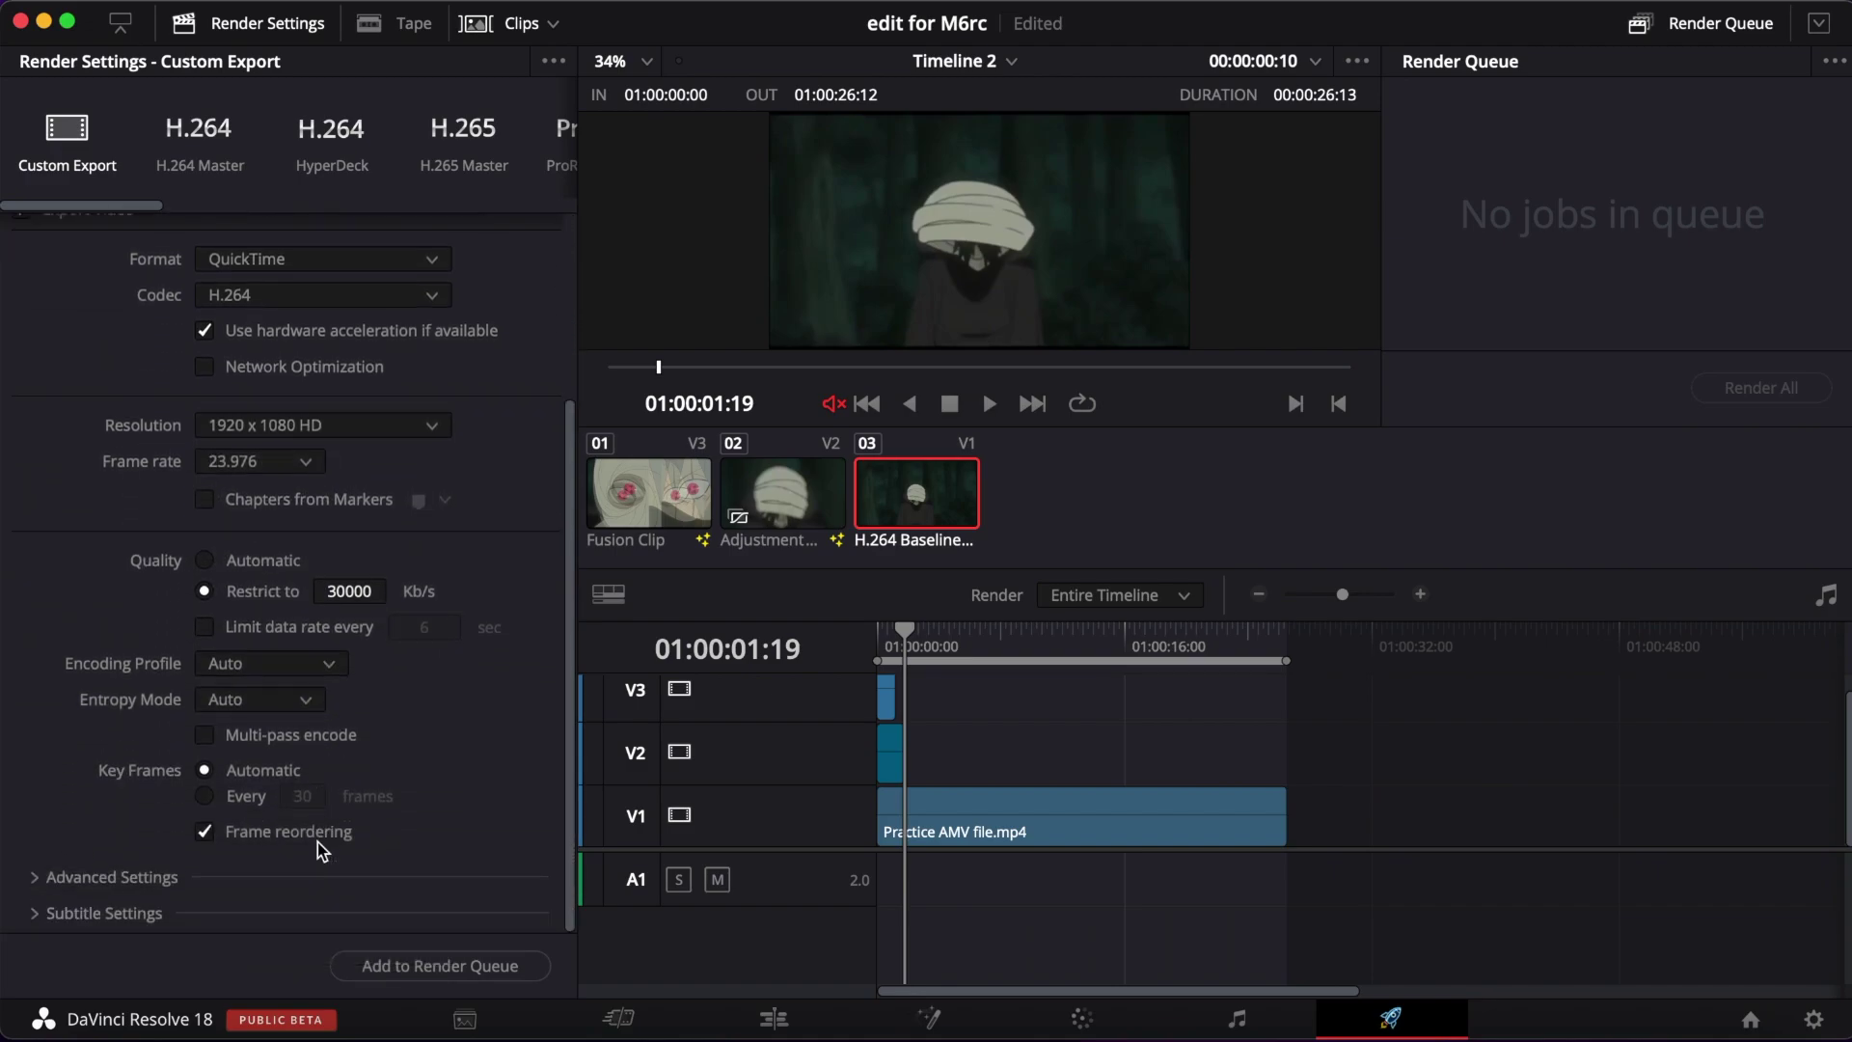
pyautogui.click(169, 876)
pyautogui.scroll(-12, 164, 786)
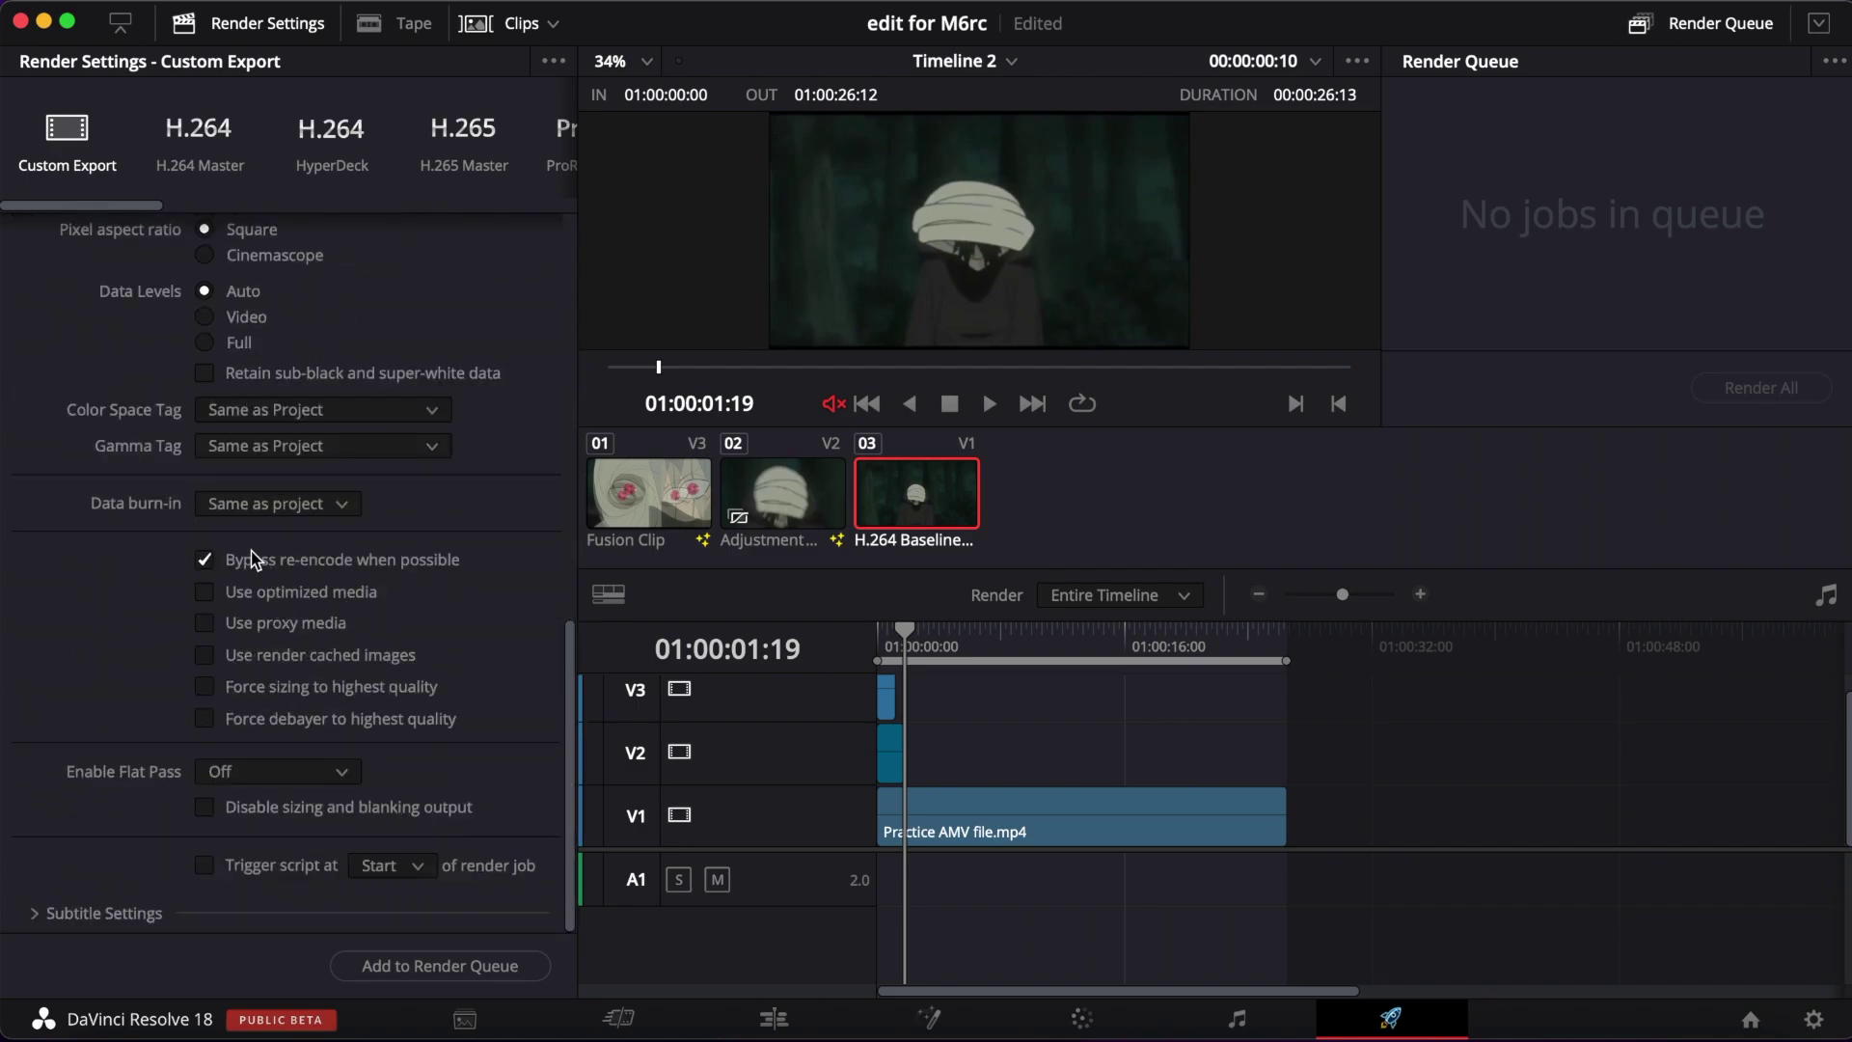
pyautogui.click(203, 656)
pyautogui.scroll(4, 432, 509)
pyautogui.scroll(10, 432, 509)
# Set the File render speed to 75, leaving the viewer's update-during-render options unchanged.
pyautogui.click(424, 413)
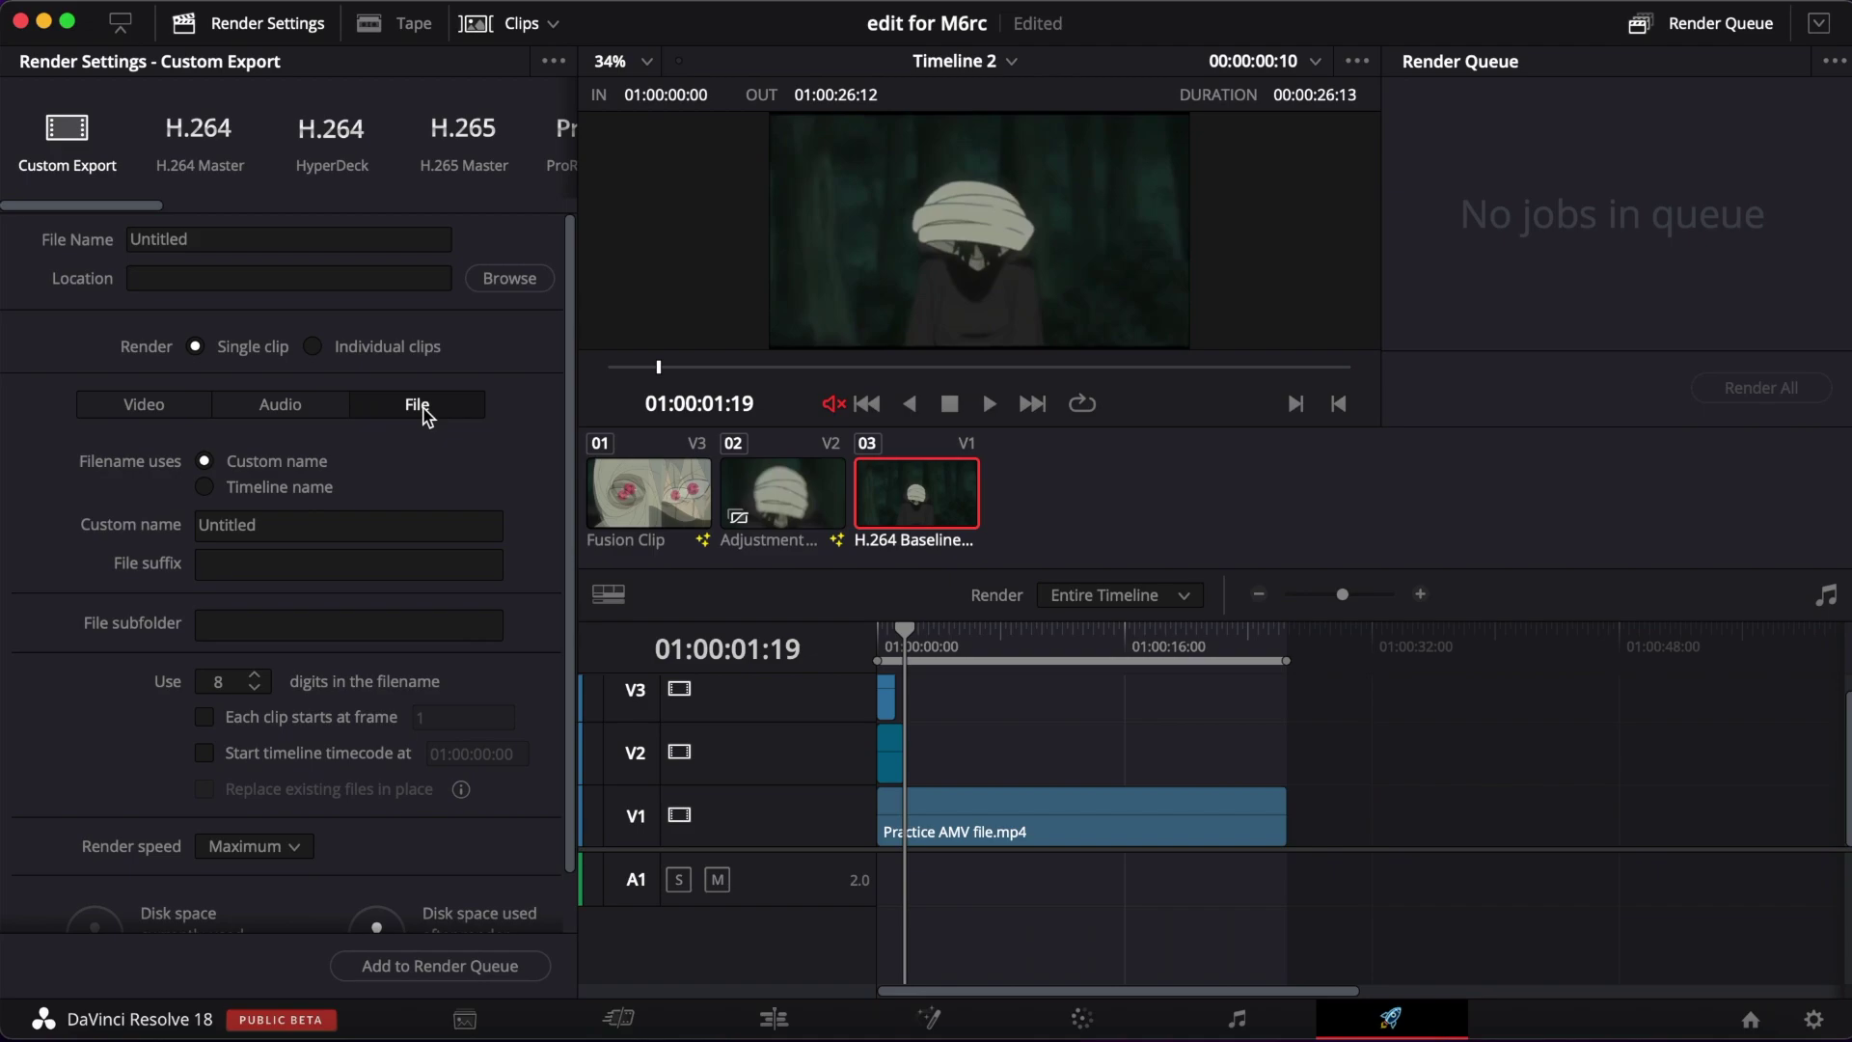
pyautogui.click(258, 843)
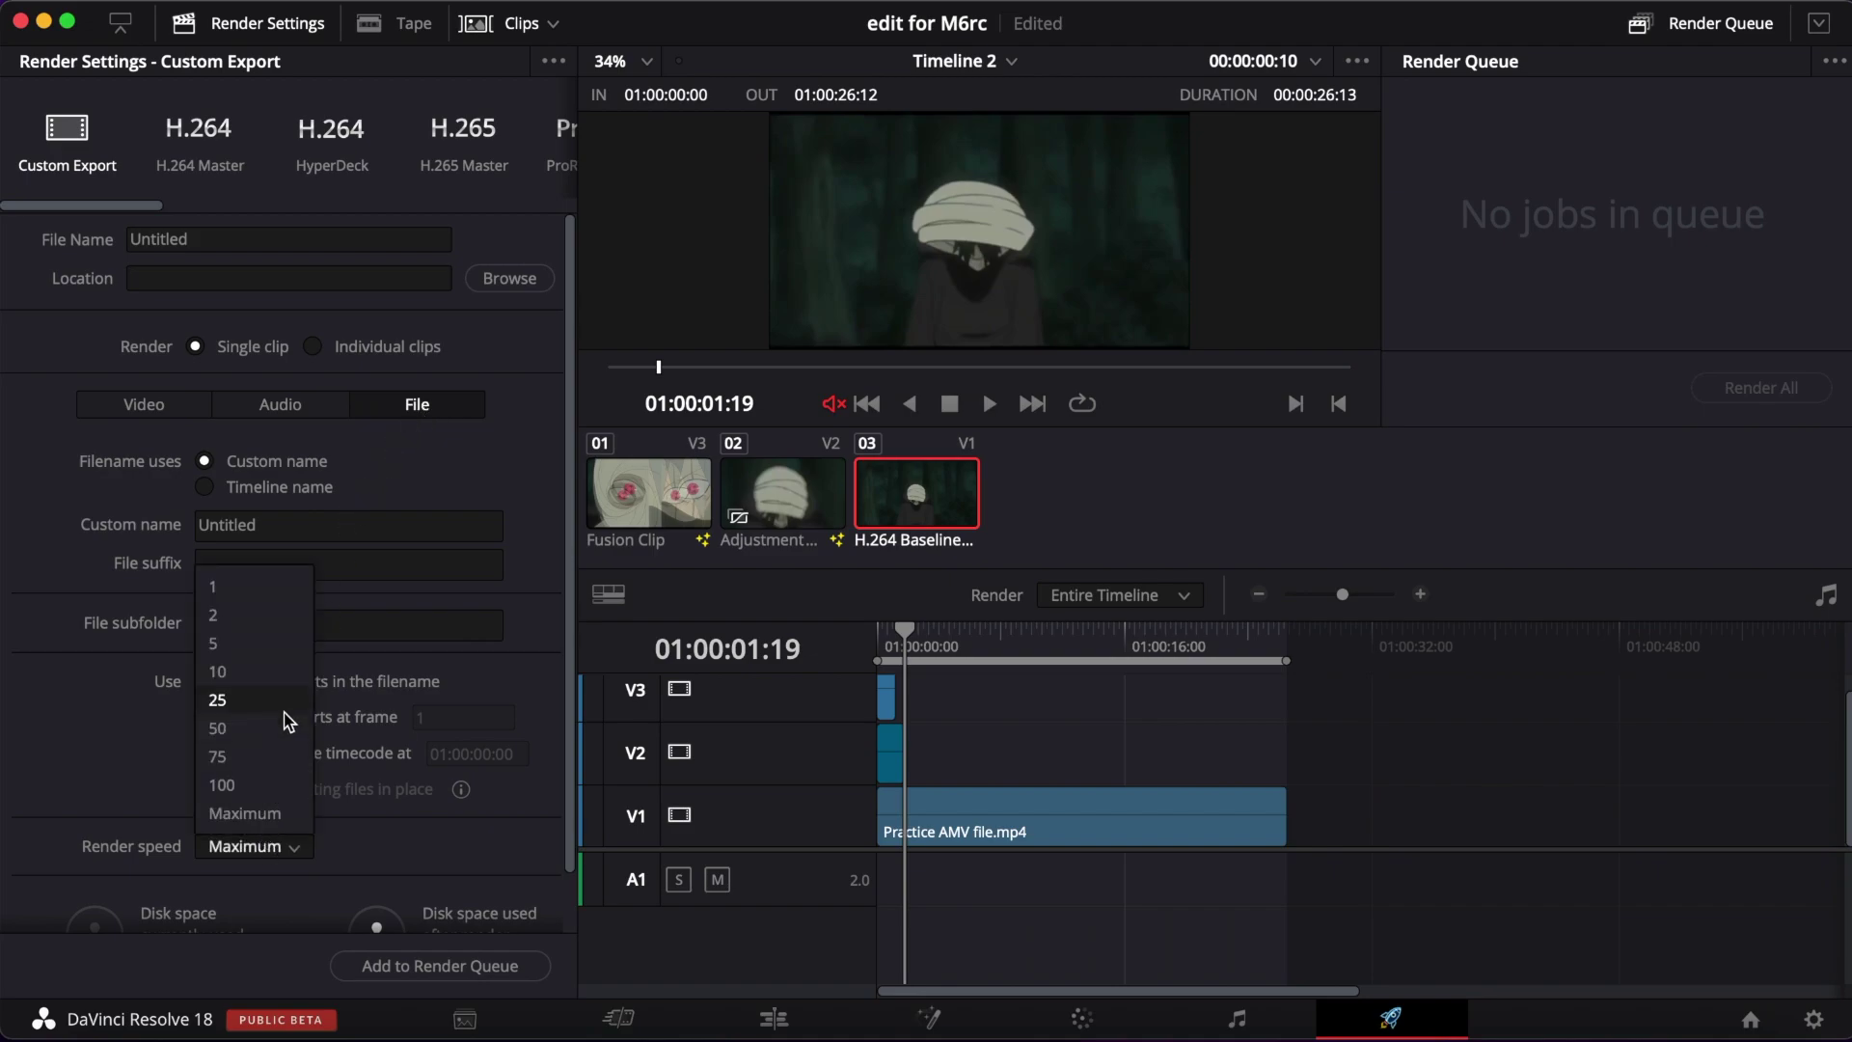
pyautogui.click(287, 754)
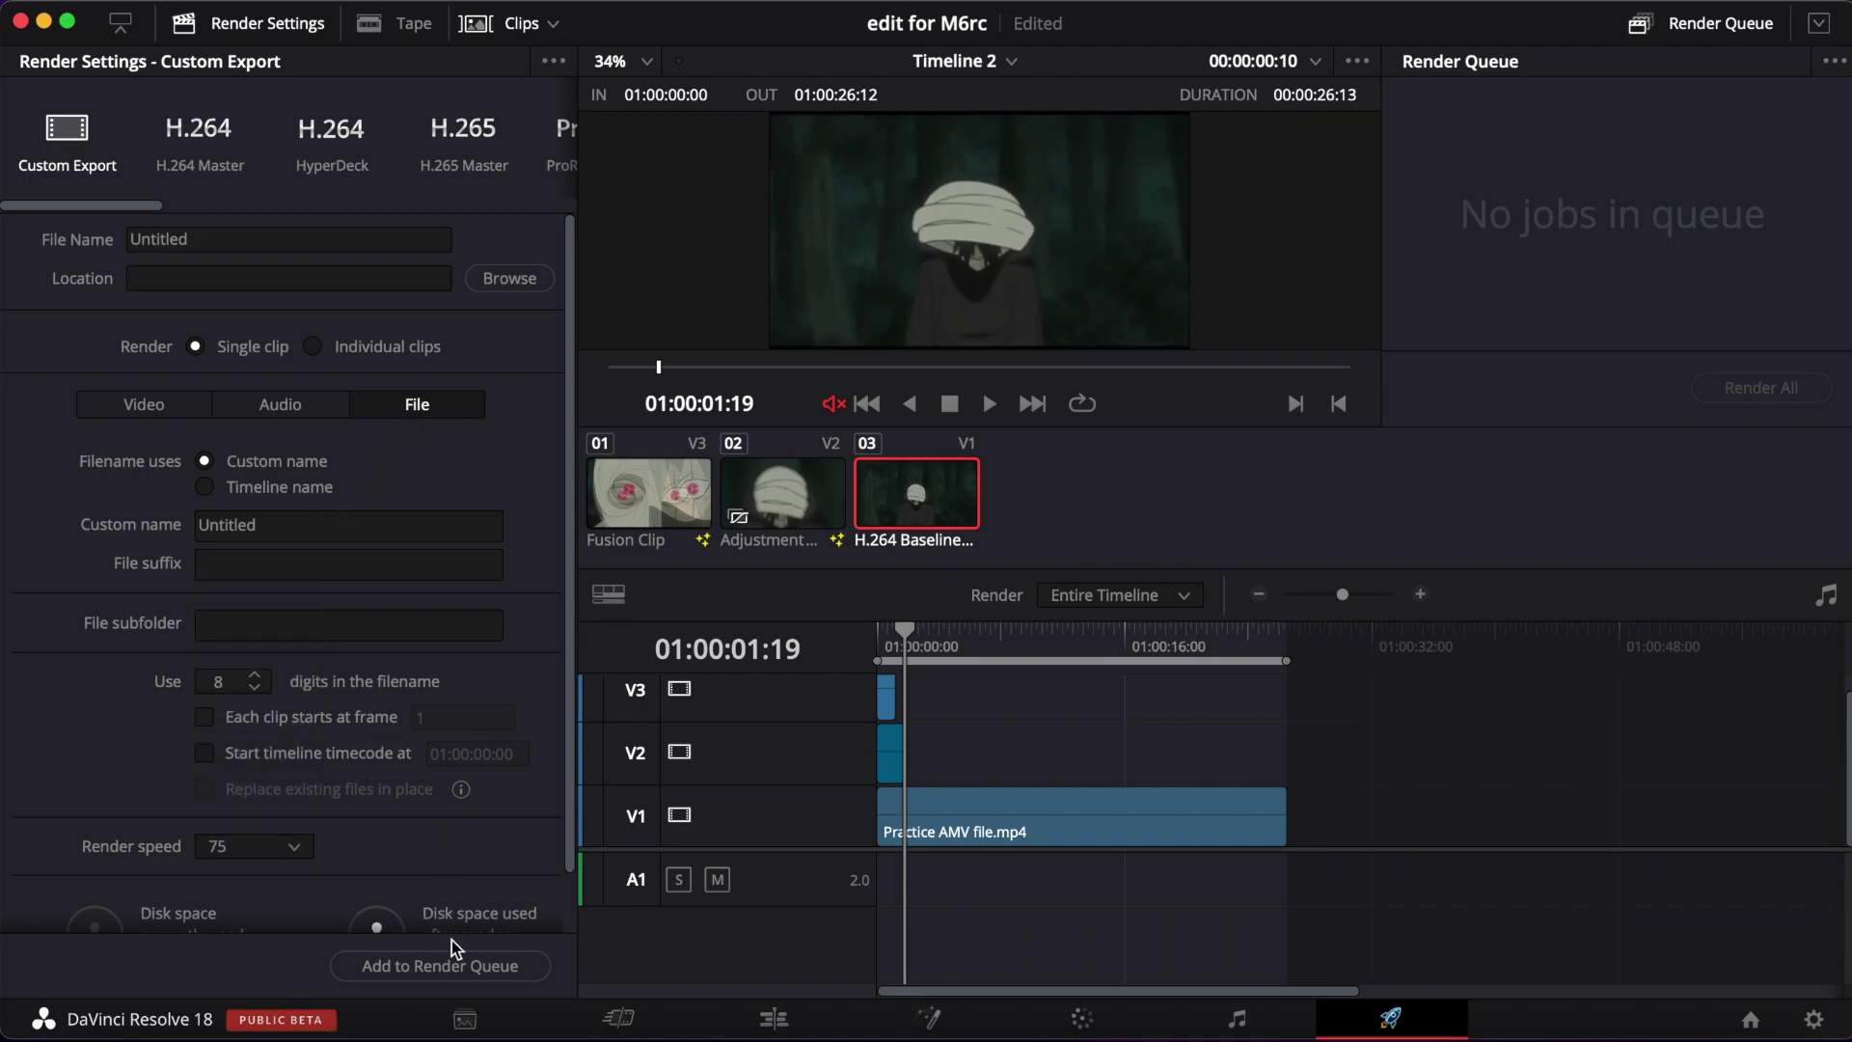
pyautogui.click(1357, 61)
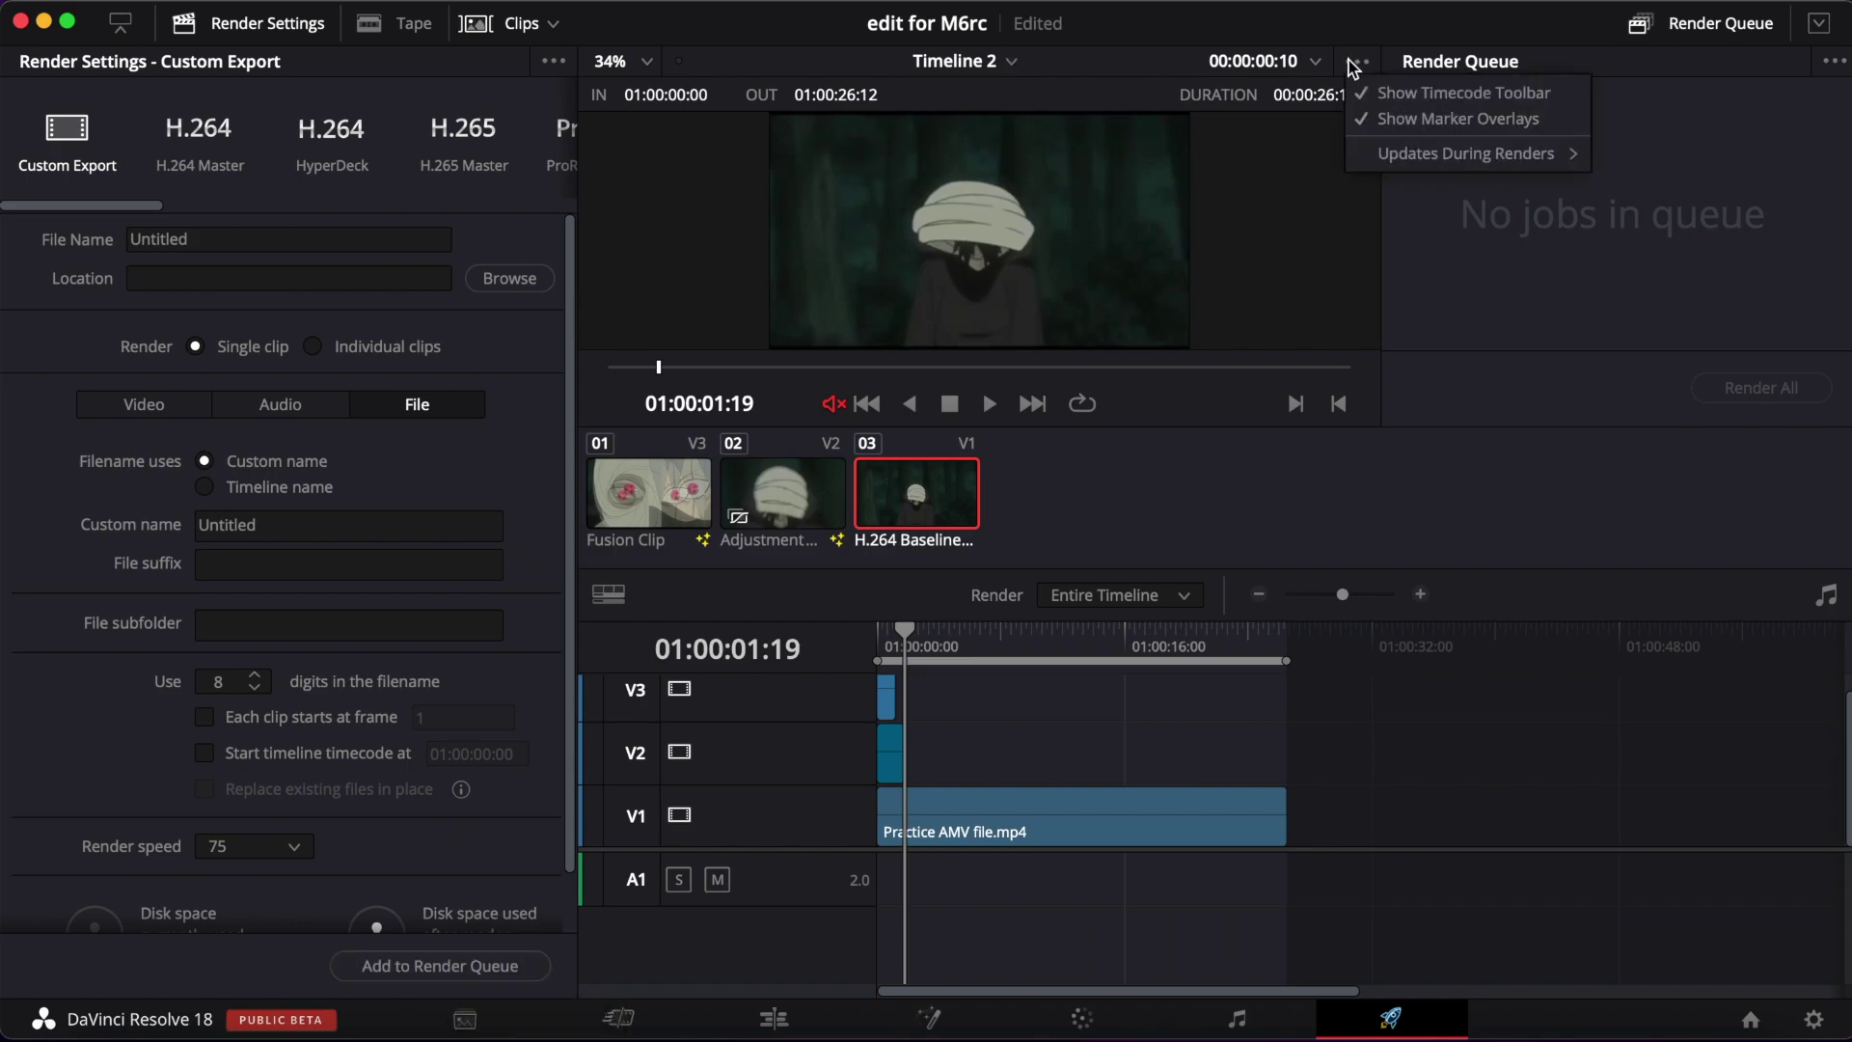
pyautogui.moveTo(1411, 164)
pyautogui.click(495, 970)
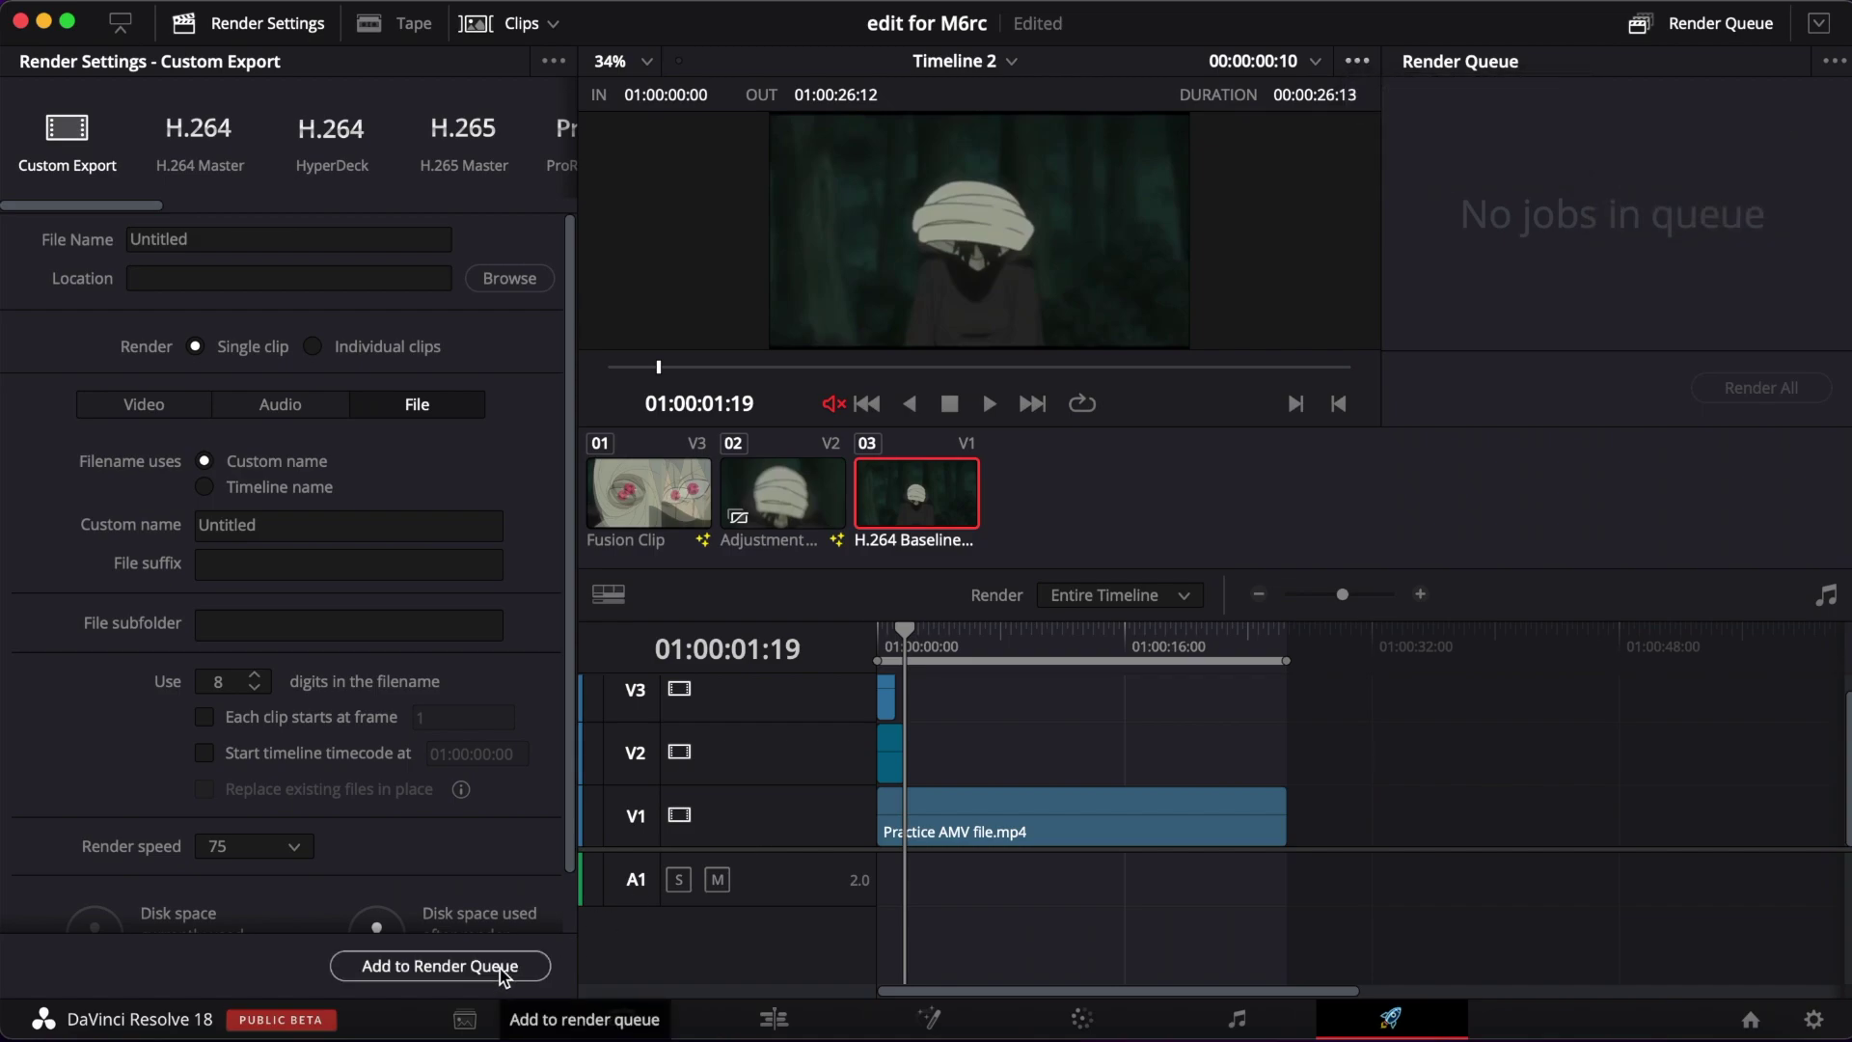
# Look through Master Settings in Project Settings and close it without changes.
pyautogui.click(774, 1017)
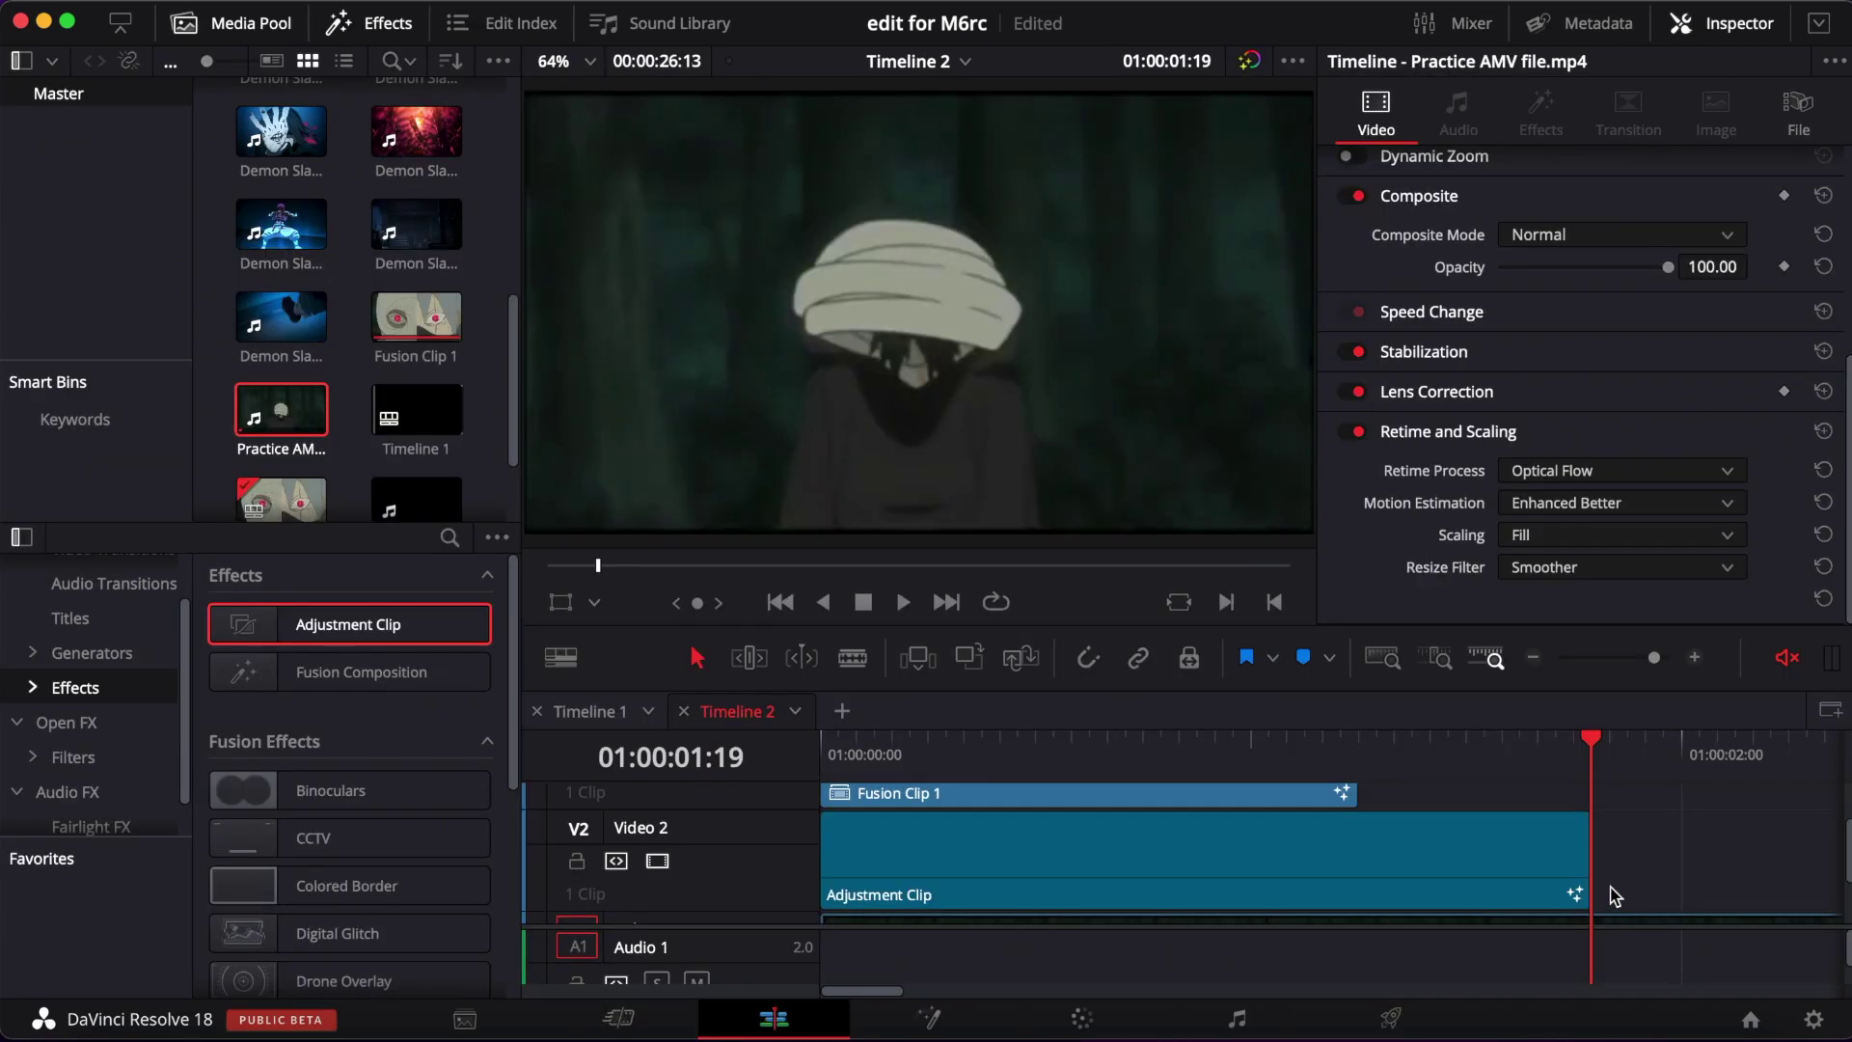
pyautogui.click(1813, 1018)
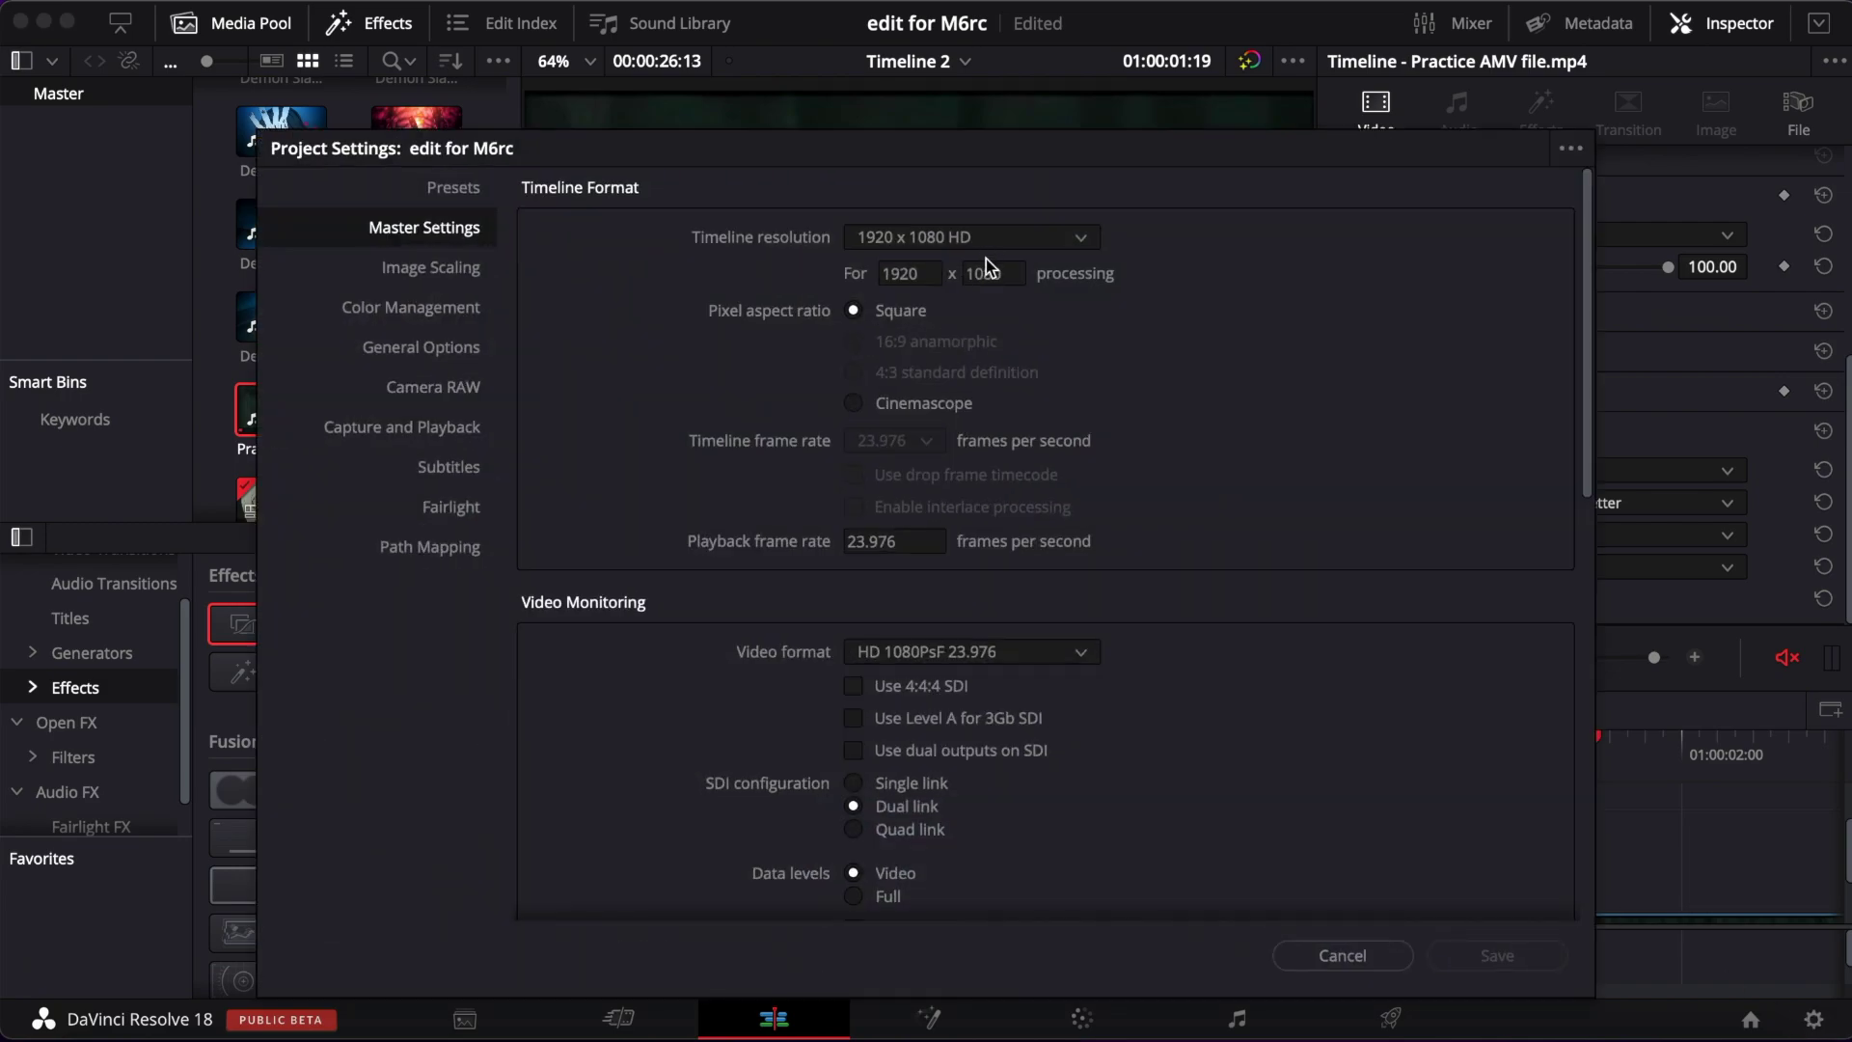
pyautogui.scroll(-10, 1084, 627)
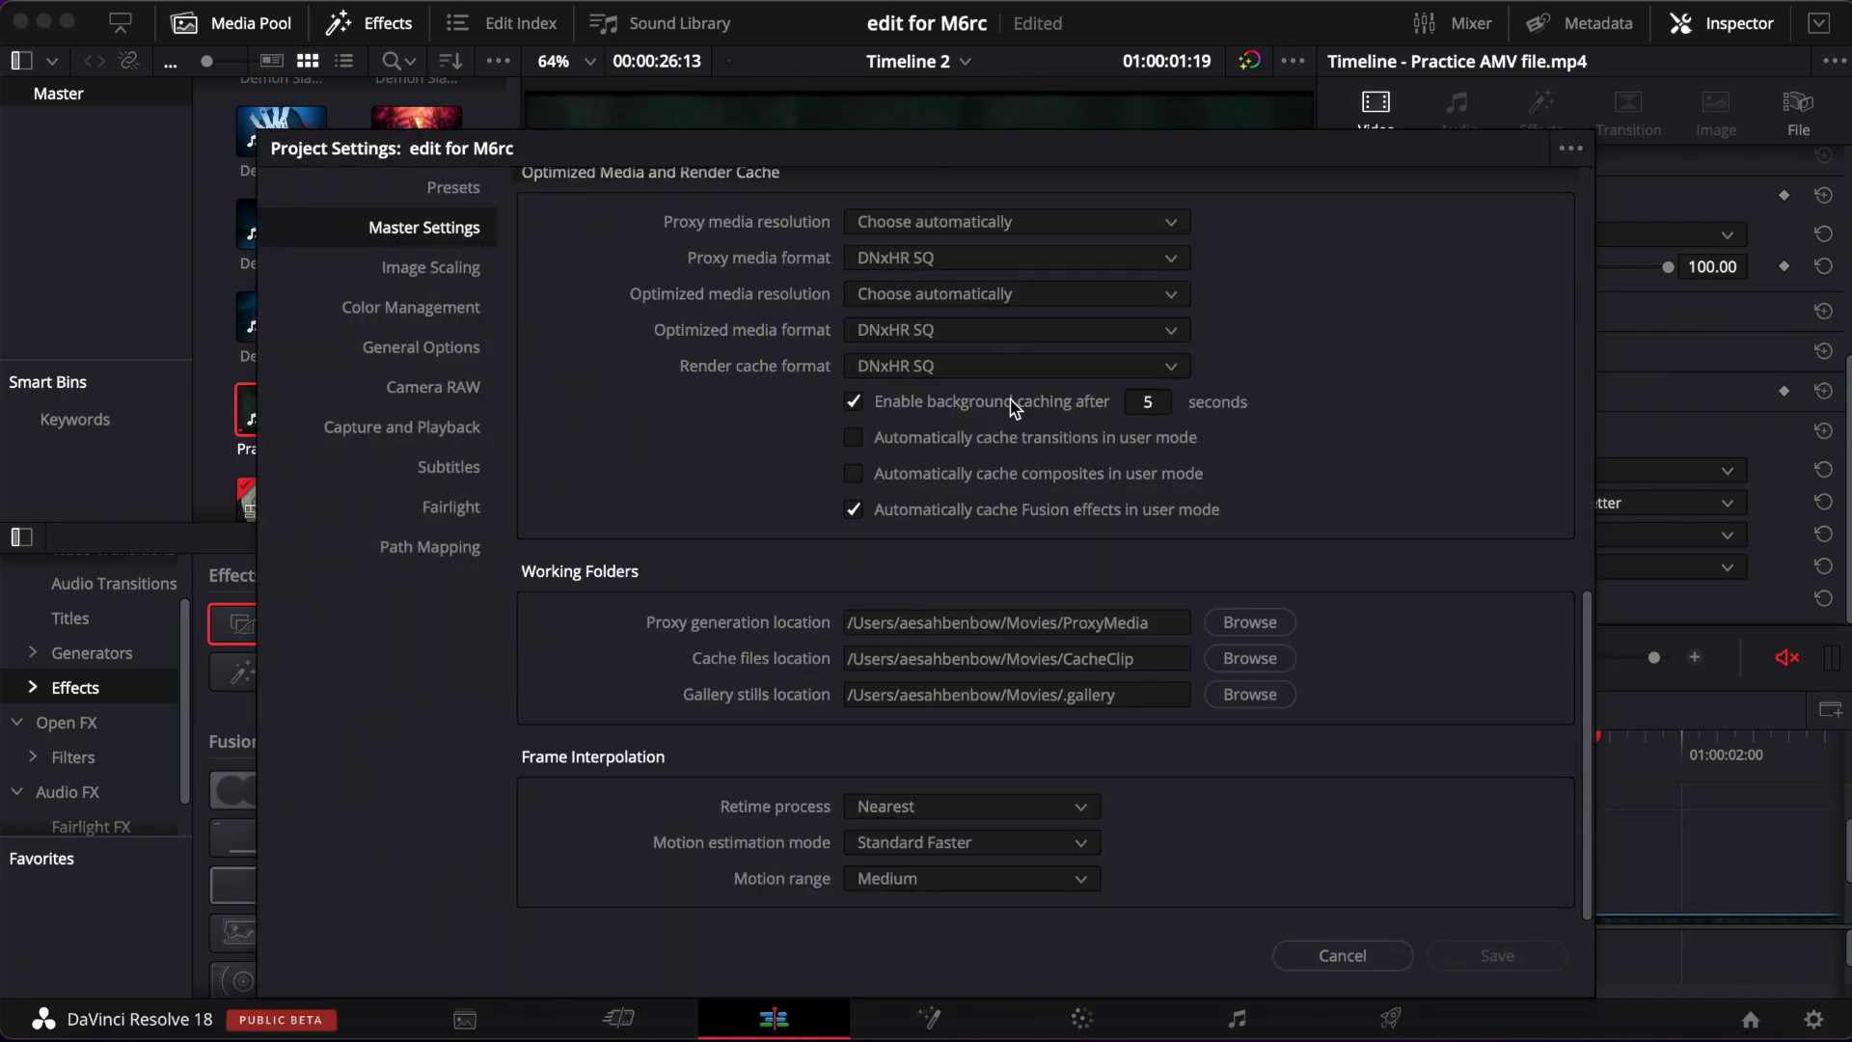
pyautogui.click(1339, 957)
# Queue the timeline as Untitled.mov on the Desktop and start Render All.
pyautogui.click(1390, 1016)
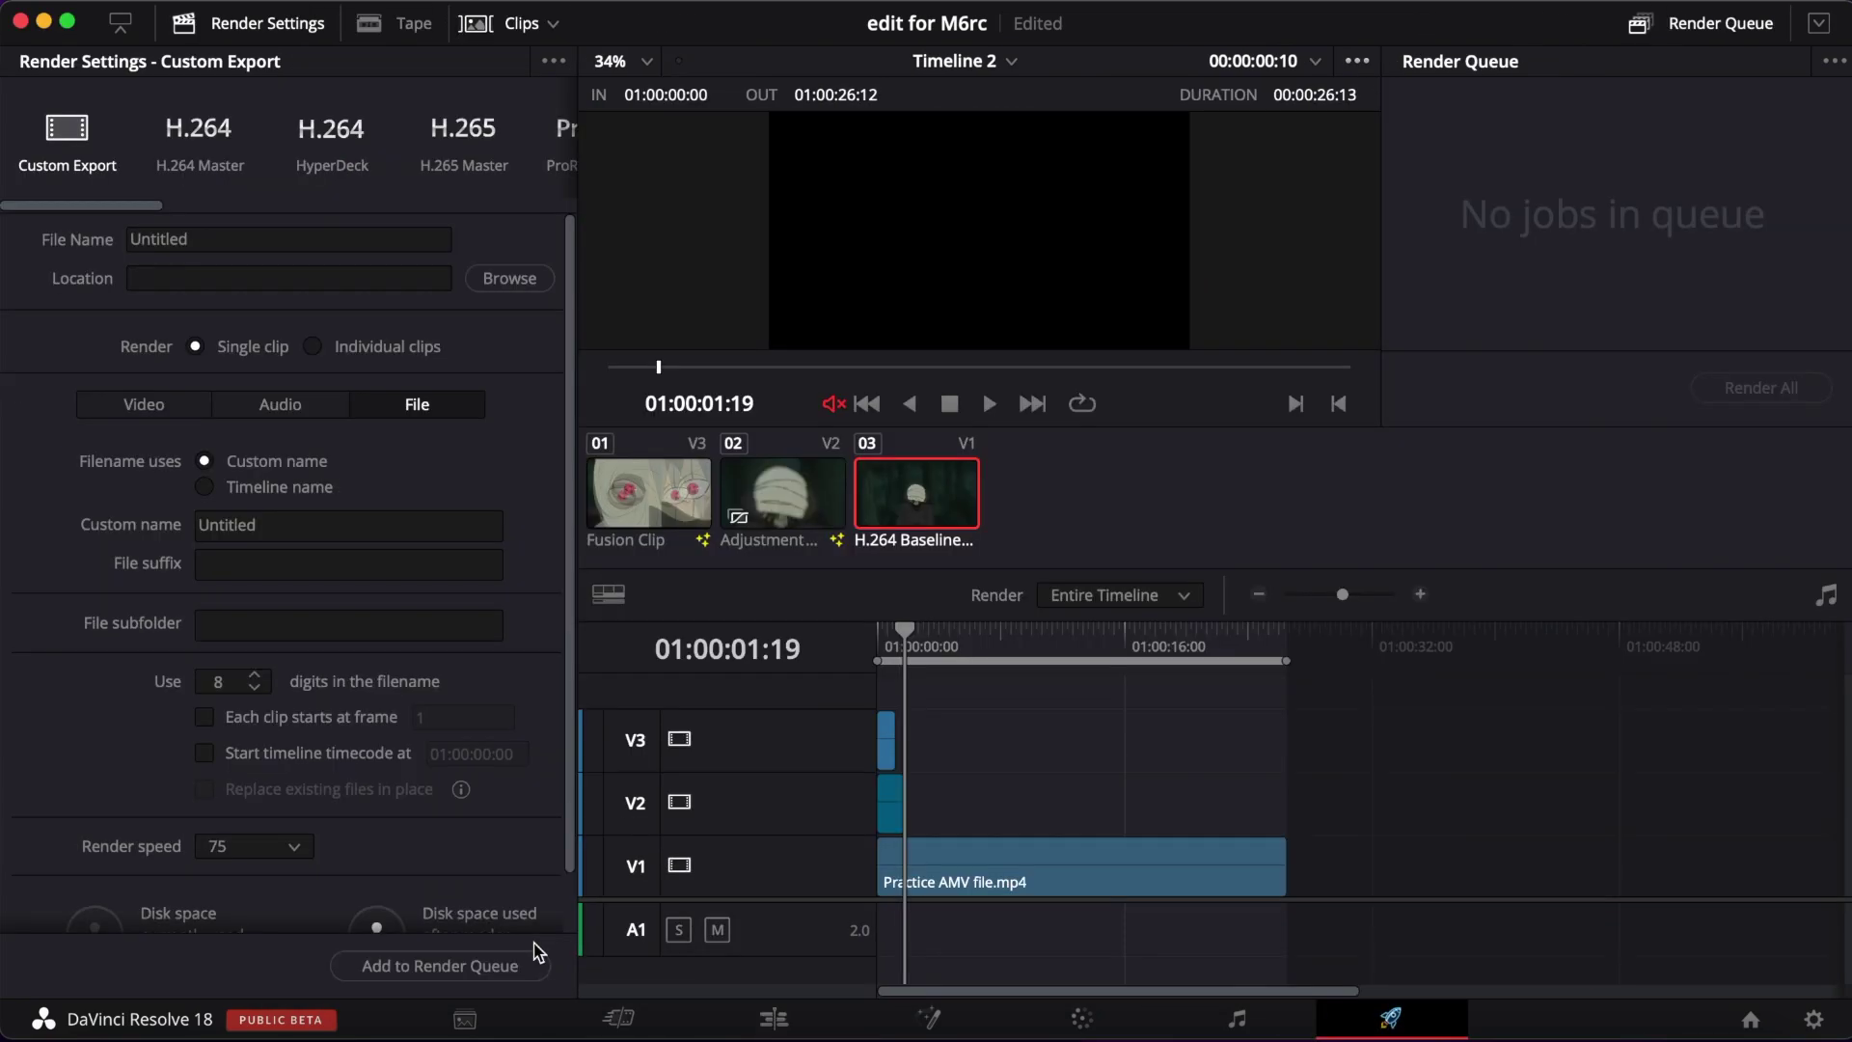
pyautogui.click(488, 963)
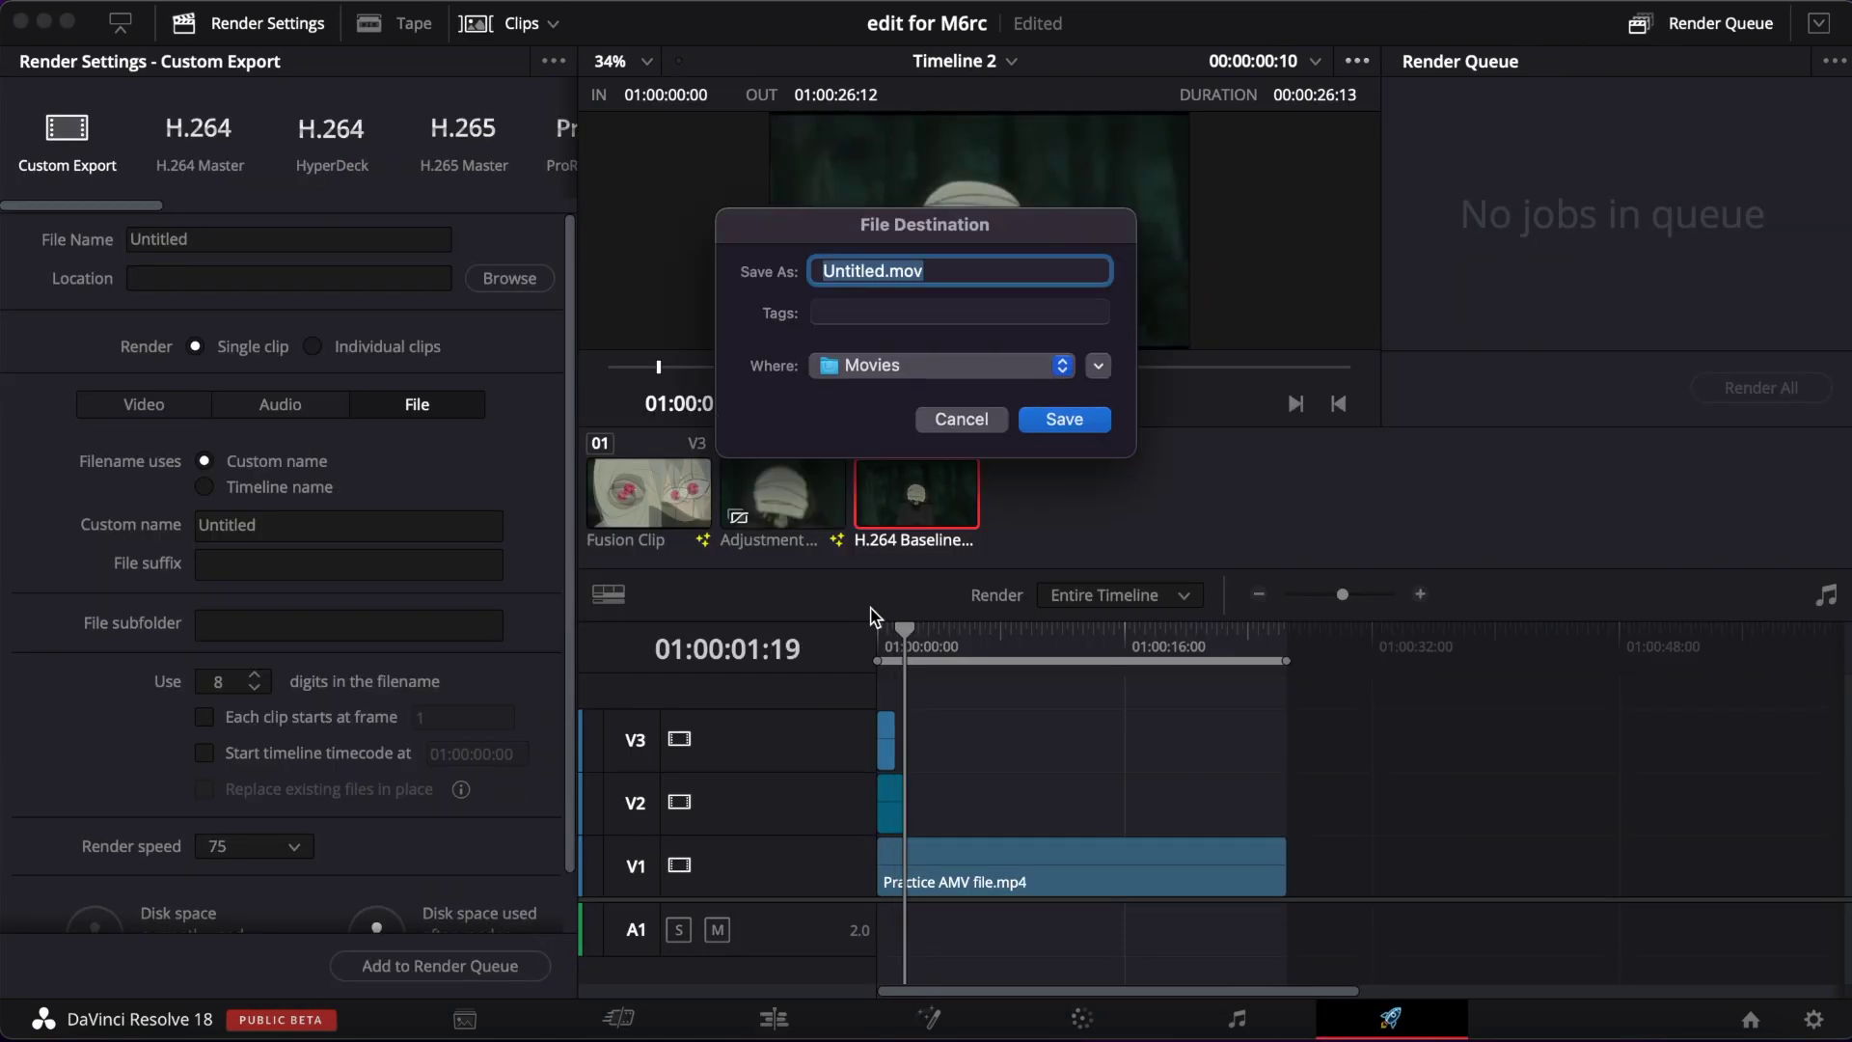
pyautogui.click(930, 364)
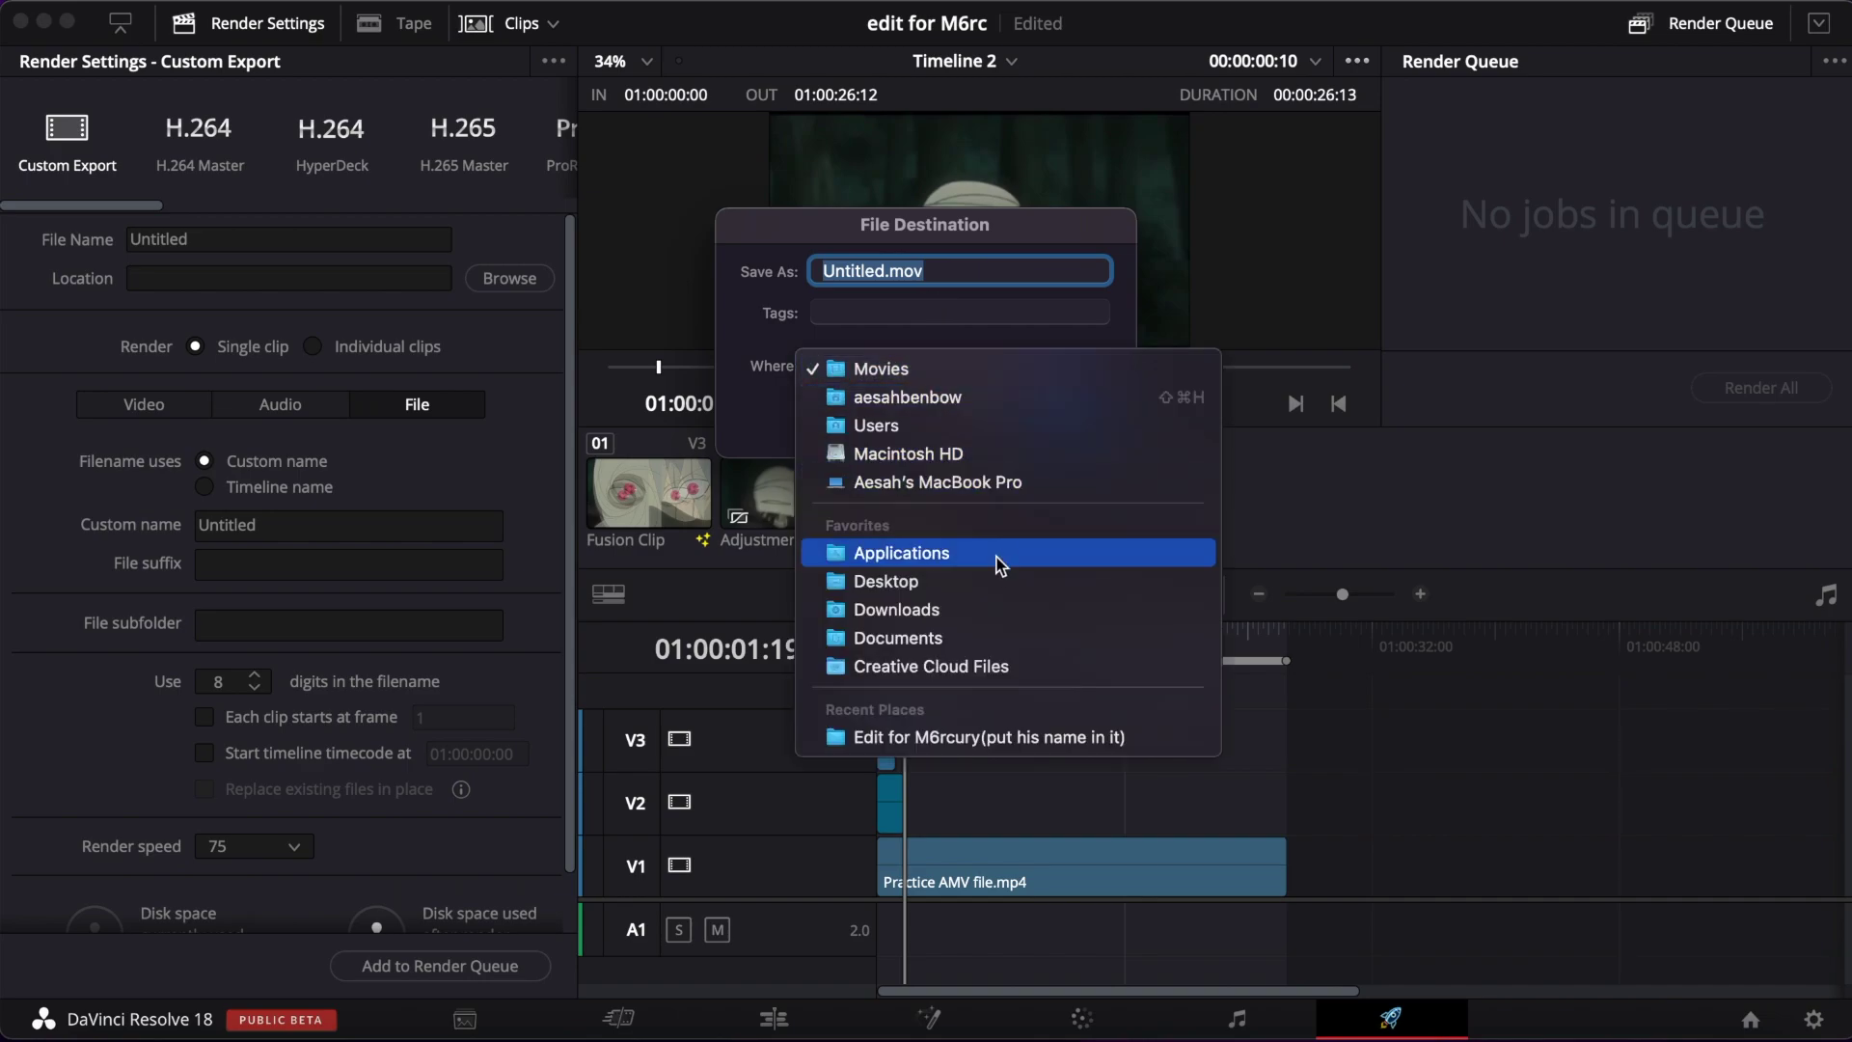
pyautogui.click(996, 584)
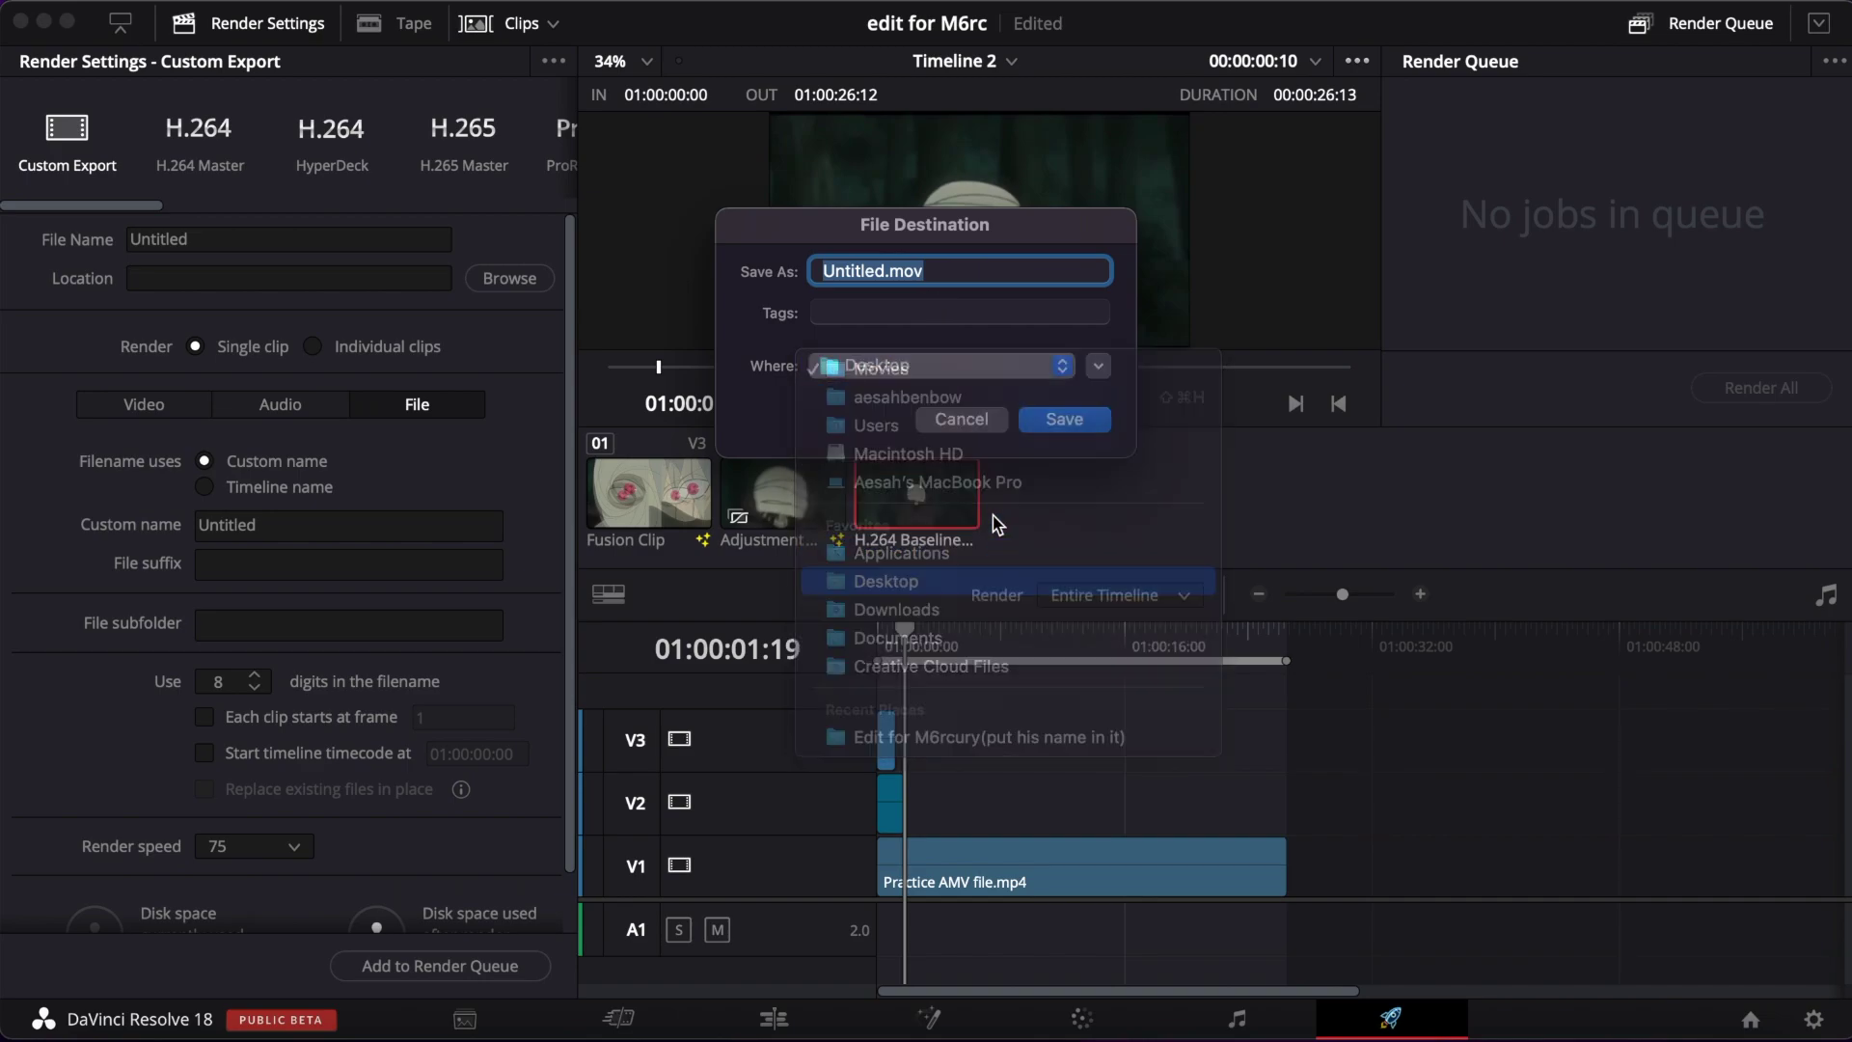
pyautogui.click(1042, 423)
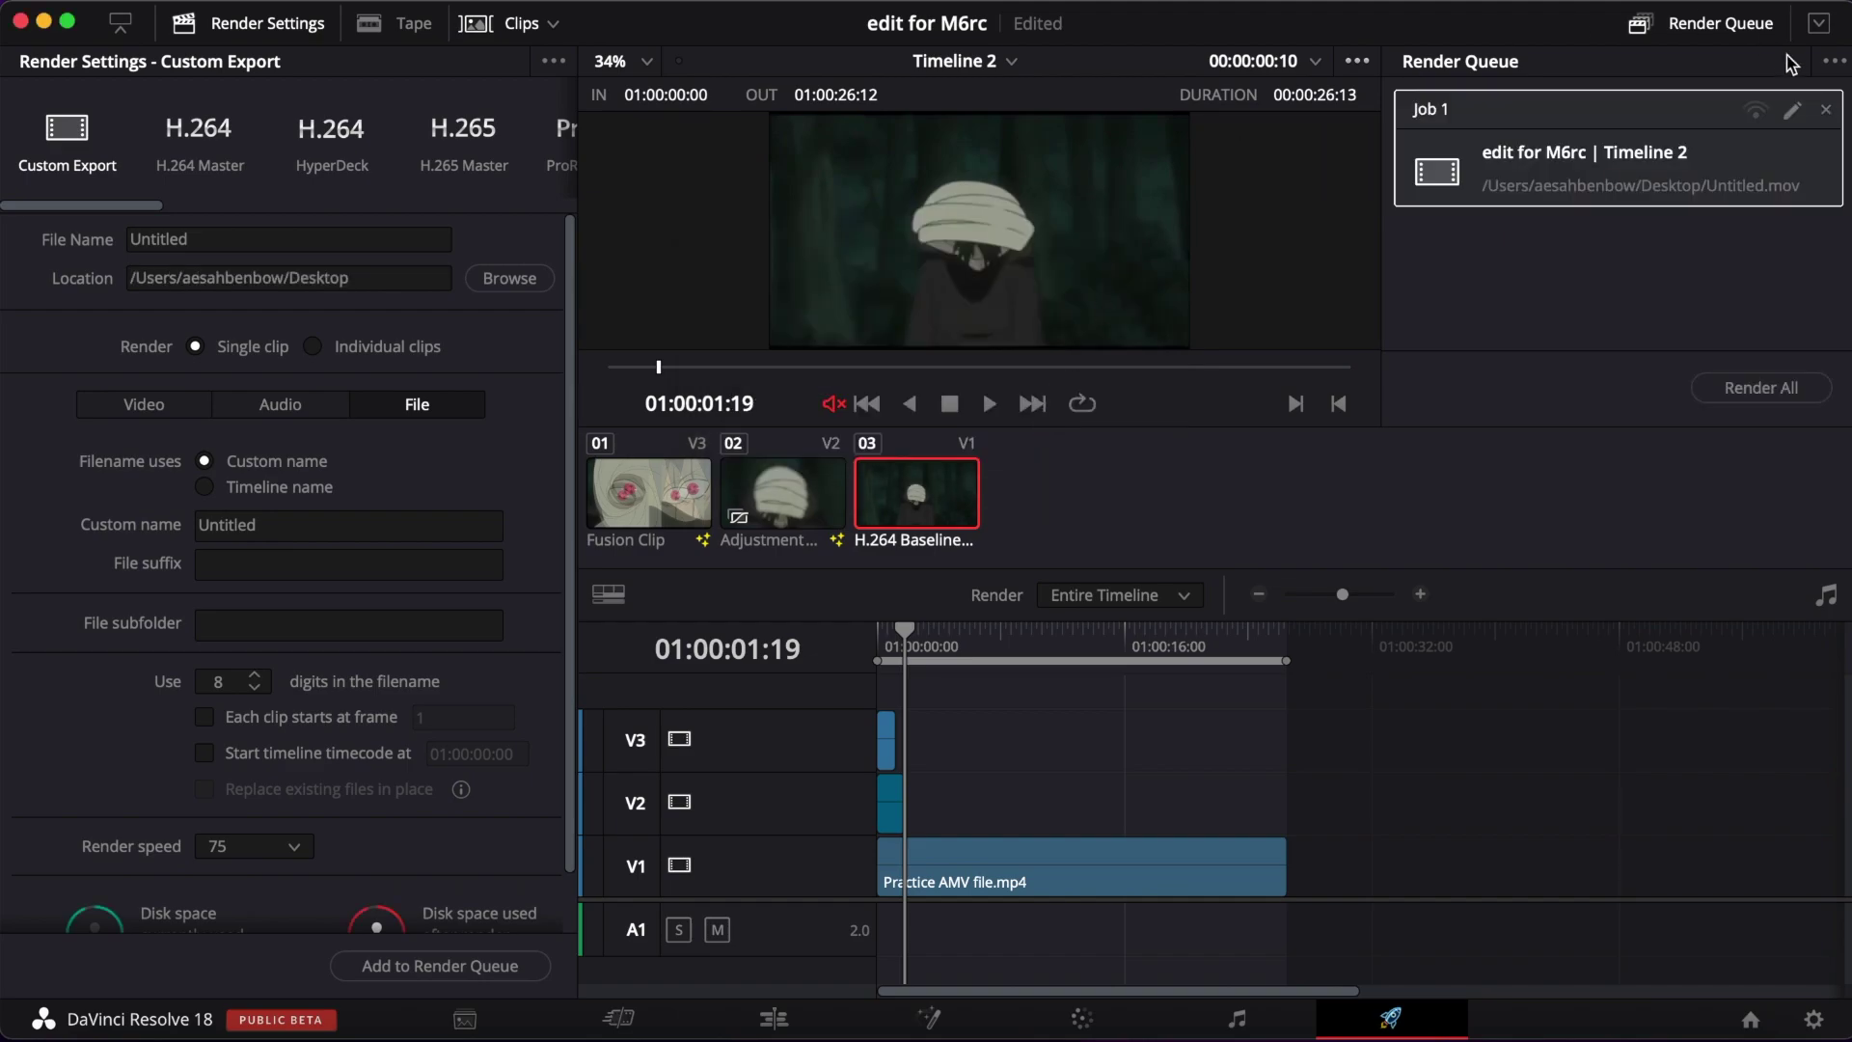
pyautogui.click(1758, 388)
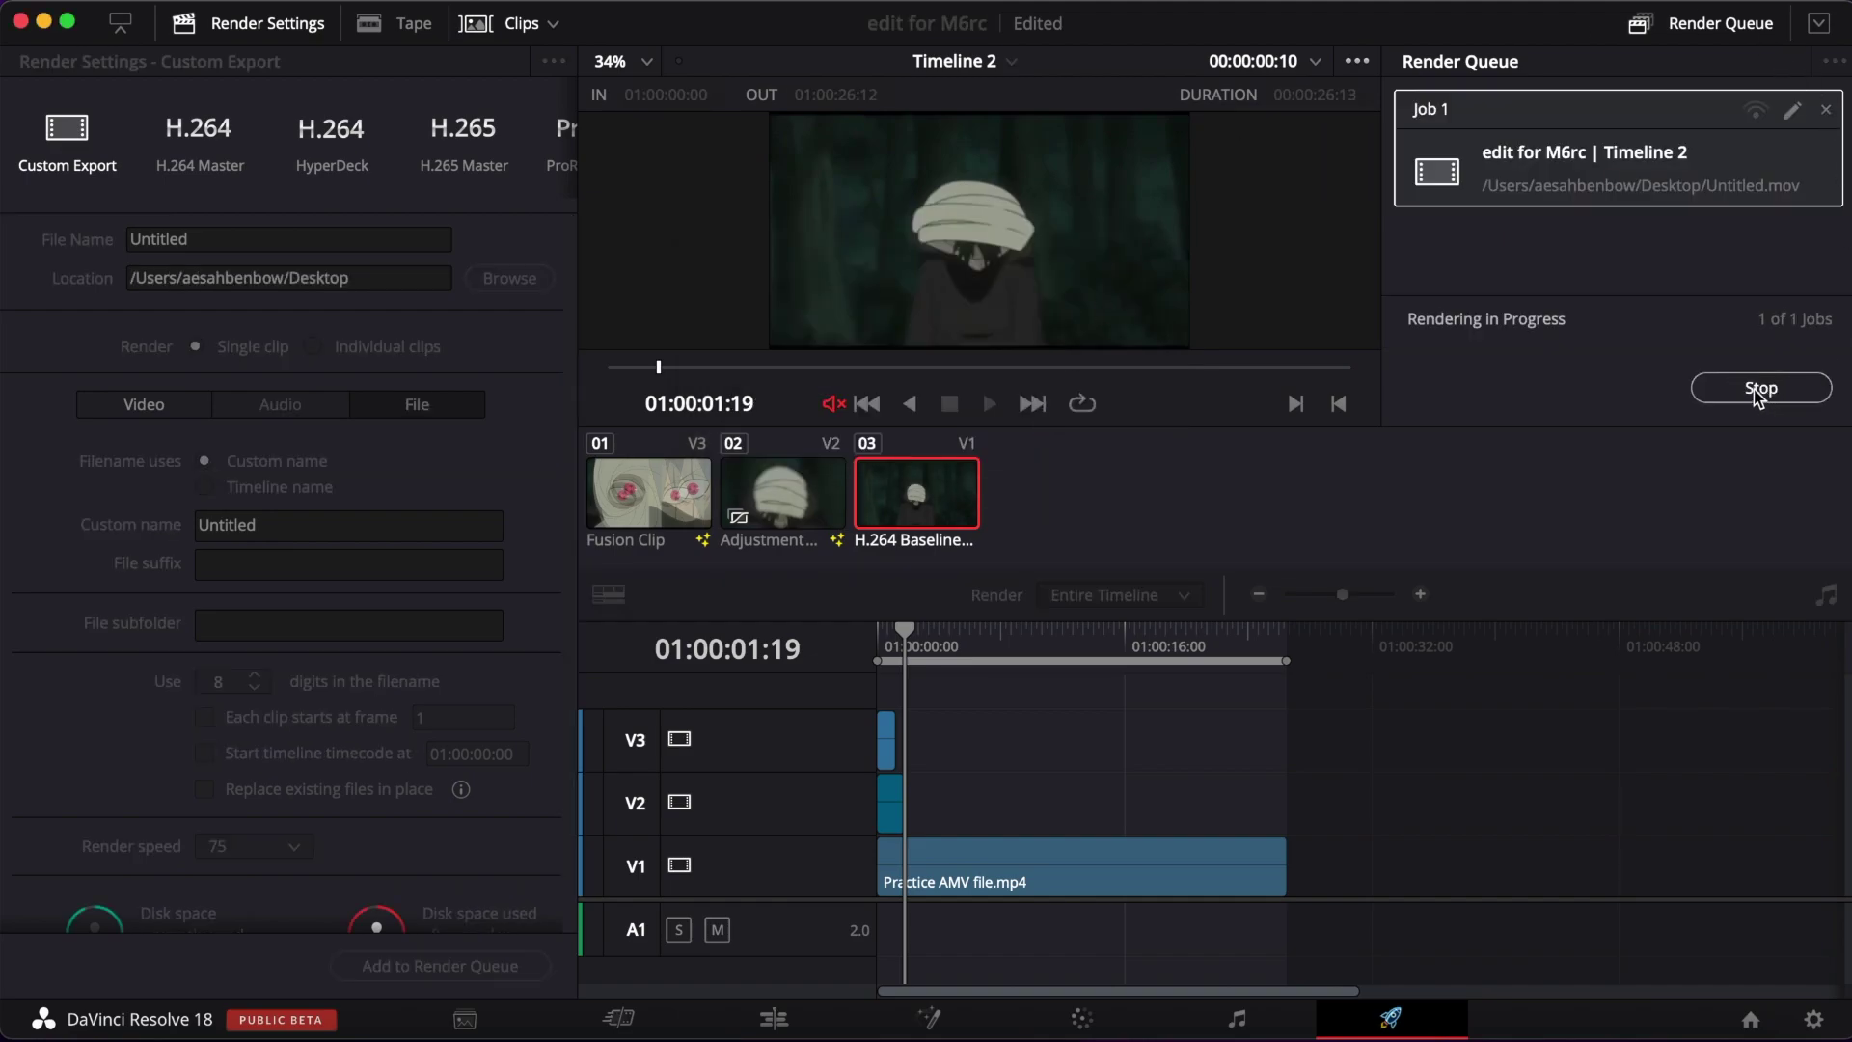